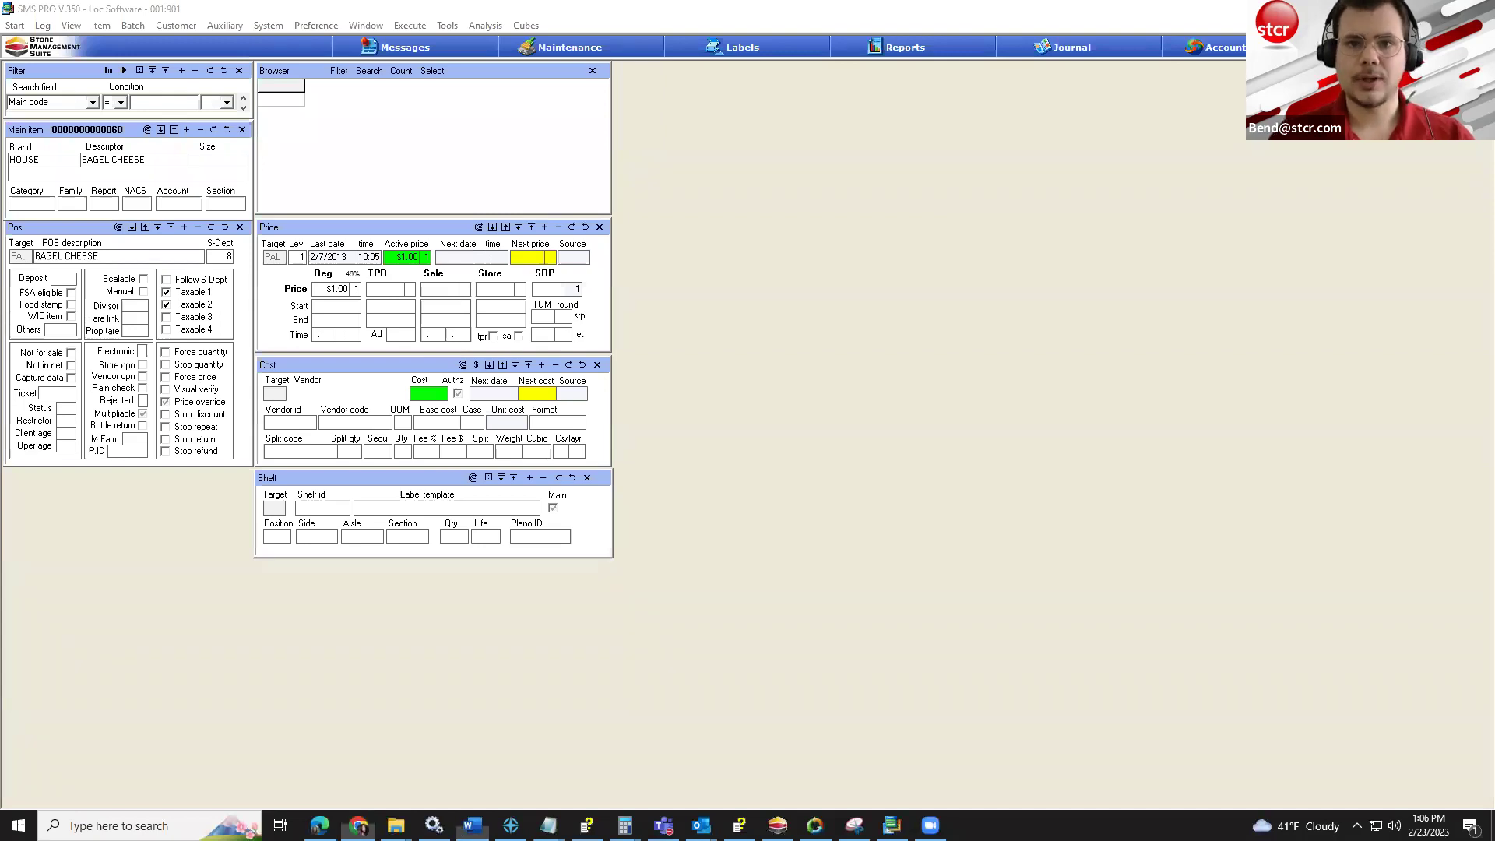
pyautogui.press('super+d')
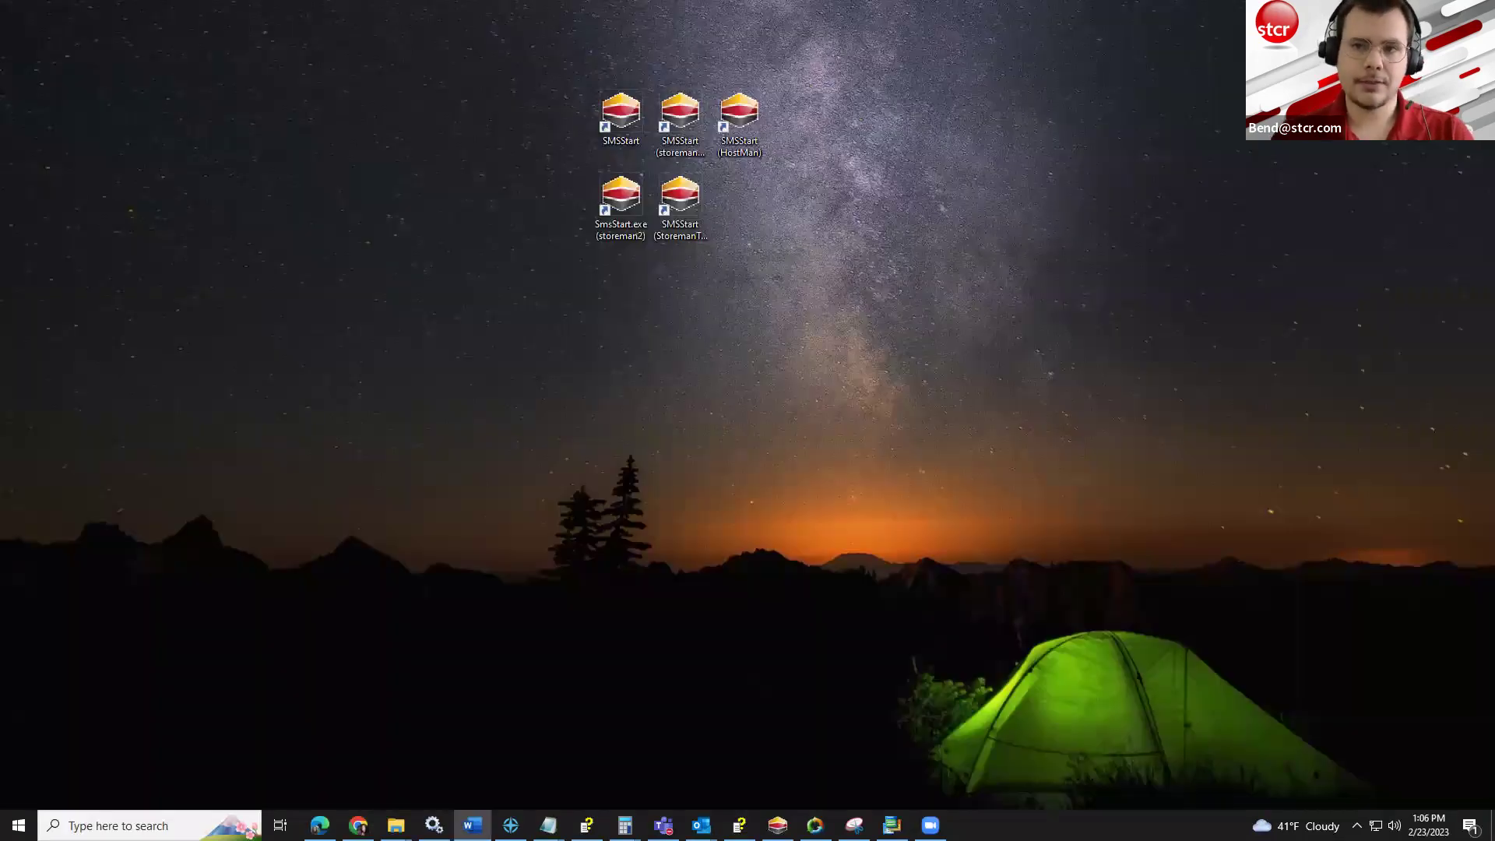
pyautogui.click(891, 825)
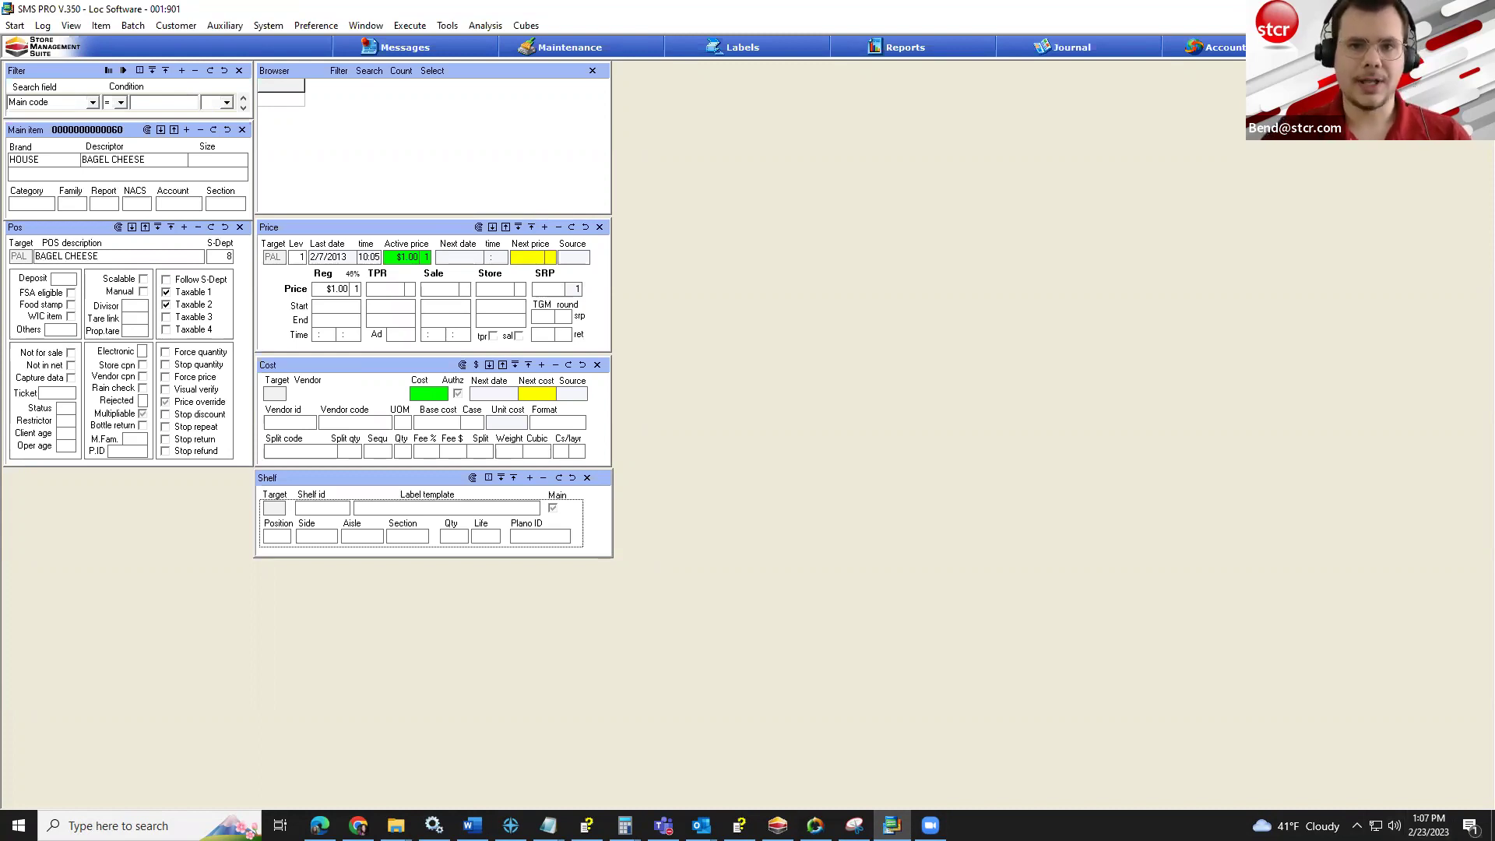
pyautogui.hotkey('alt', 'Tab')
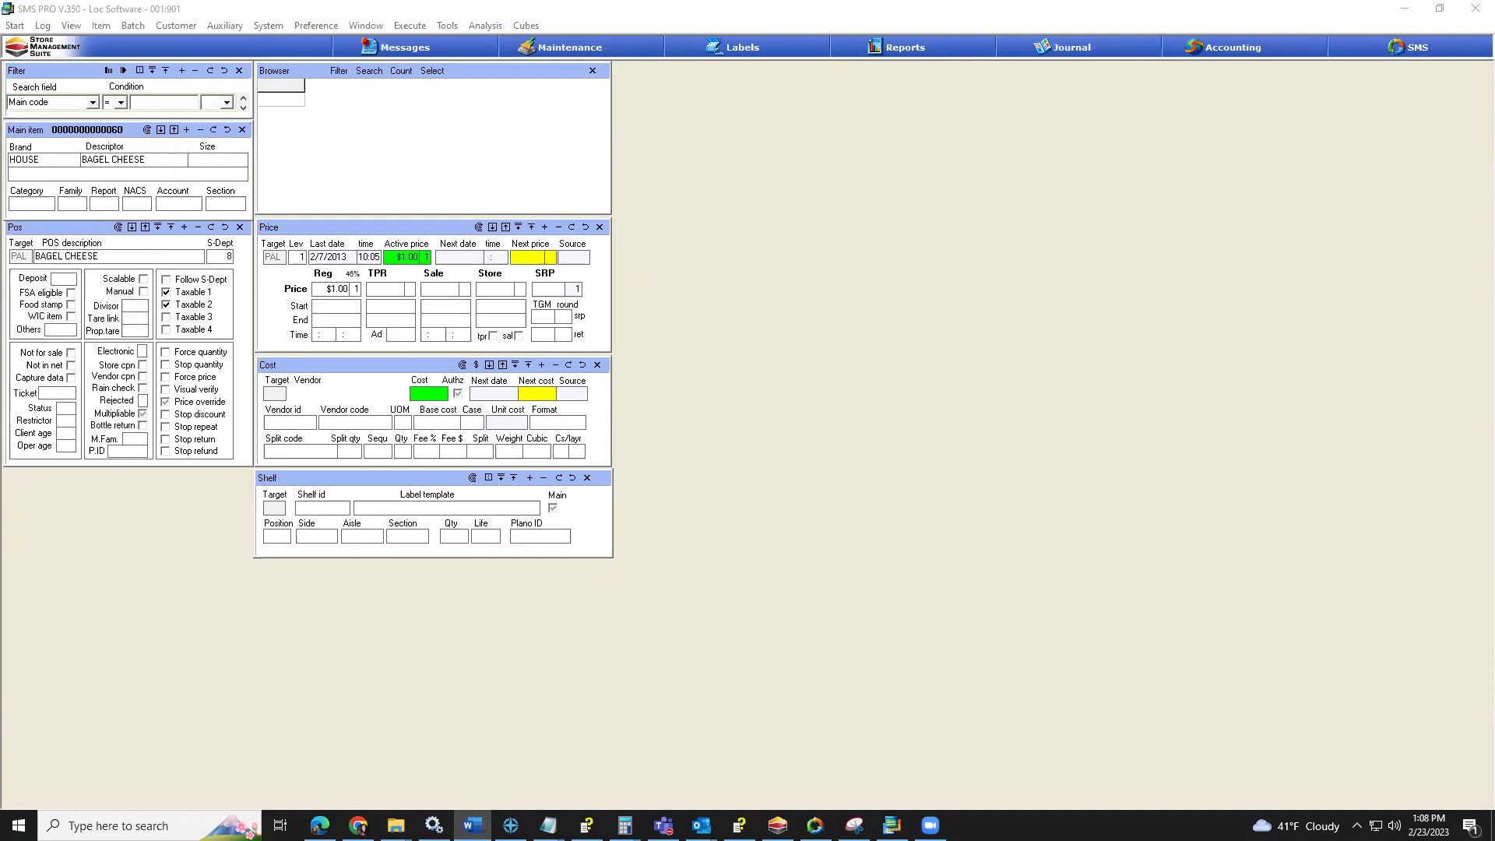
pyautogui.click(737, 481)
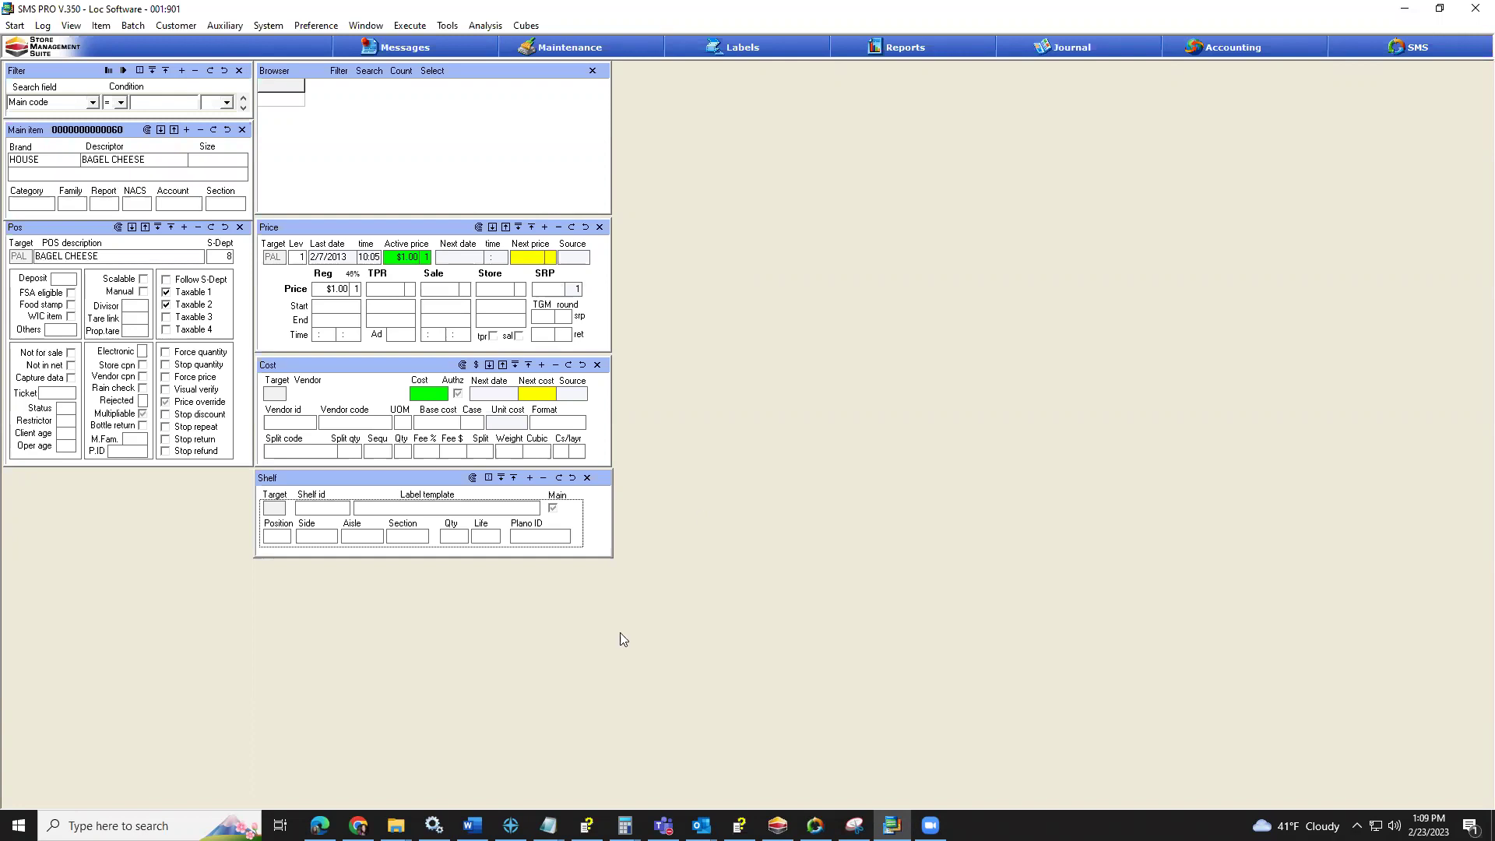
# Switch to Chrome and open the Print Label page from the handheld main menu's tasks.
pyautogui.click(358, 825)
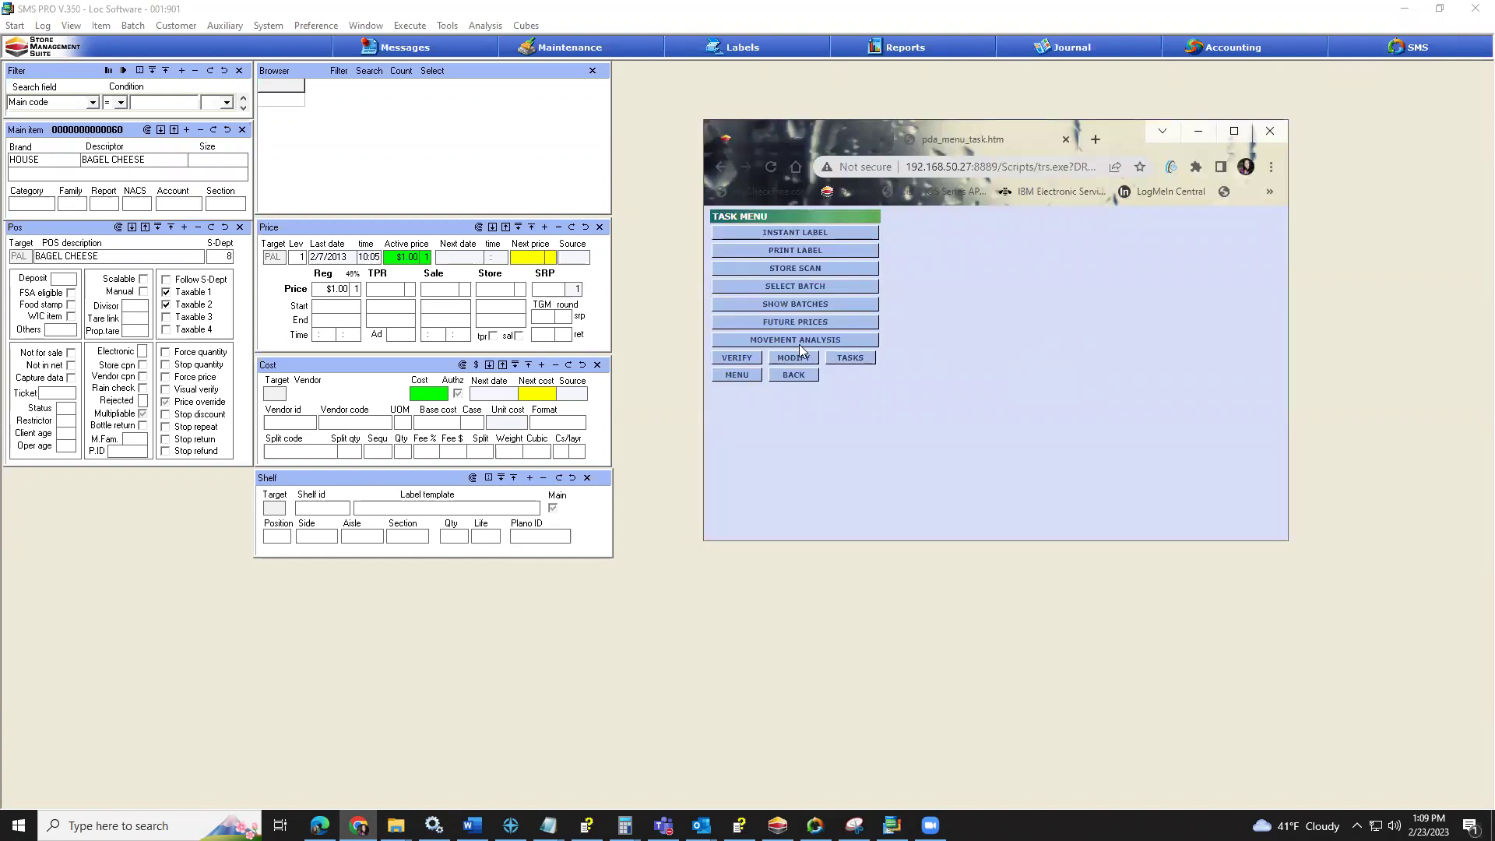
pyautogui.click(792, 375)
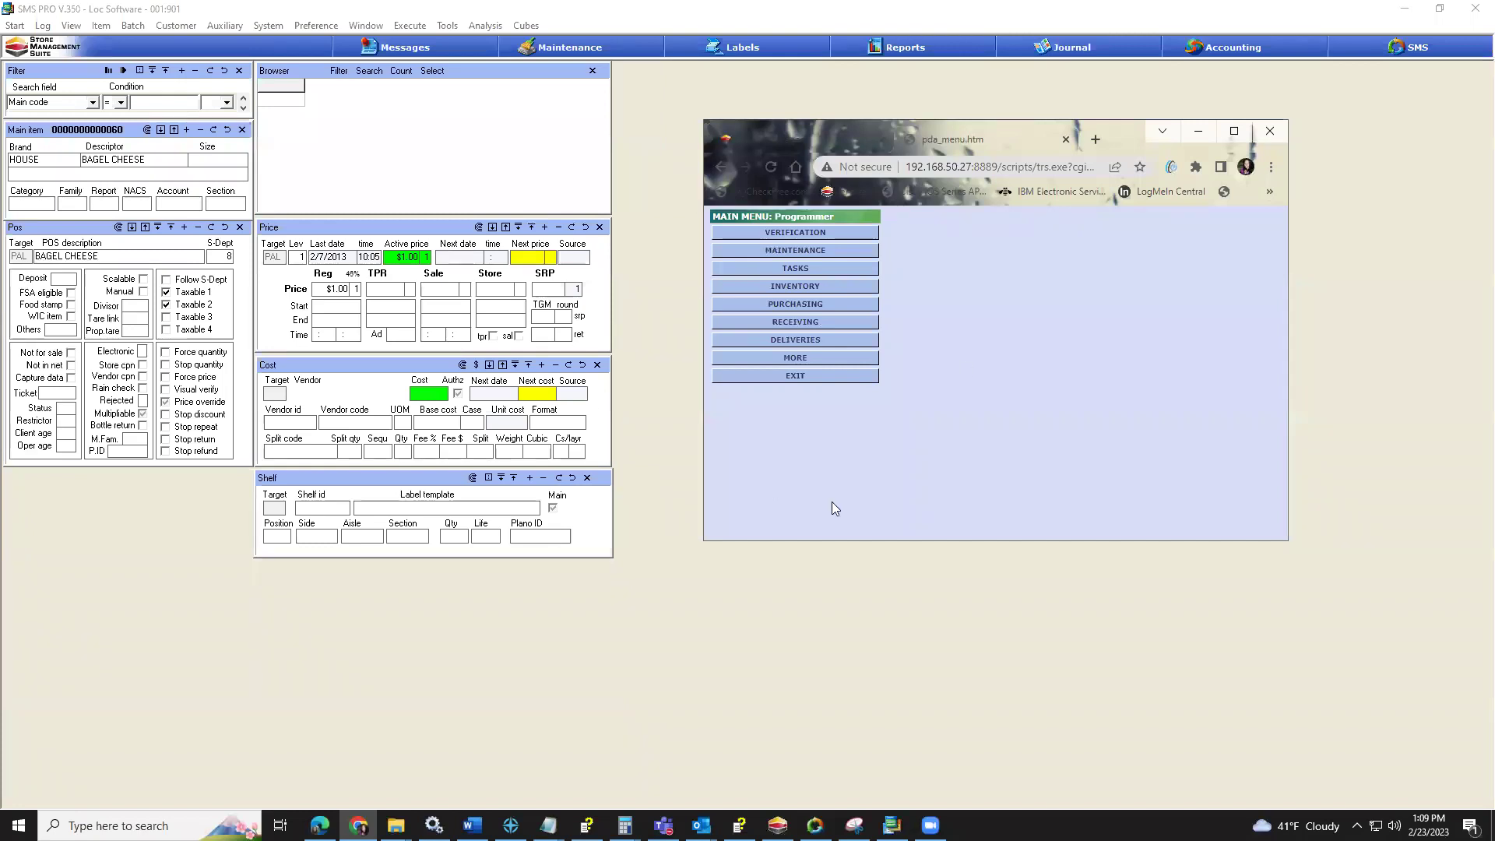
pyautogui.click(777, 271)
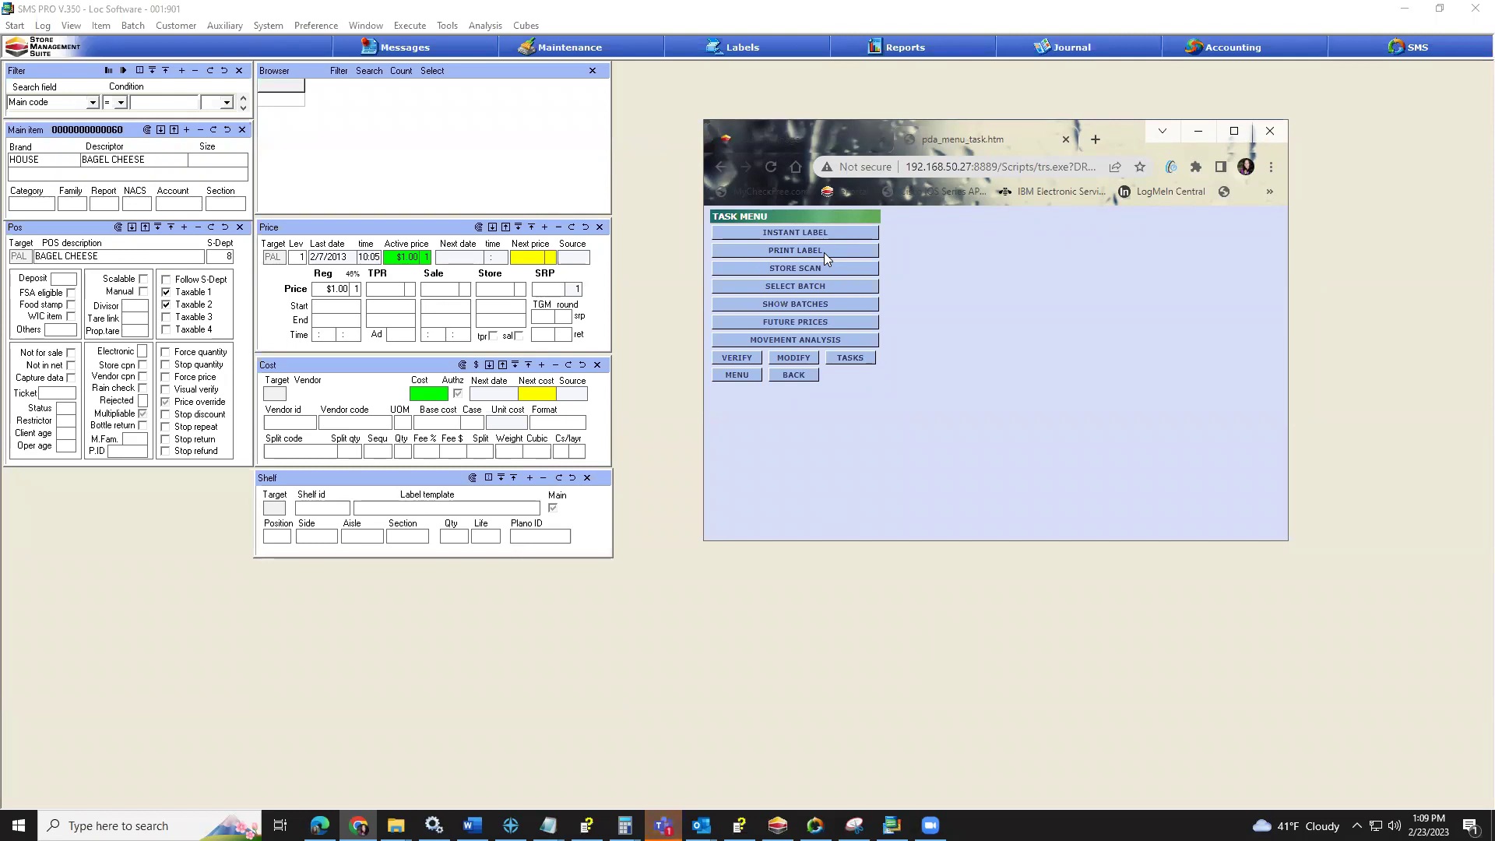
pyautogui.click(824, 253)
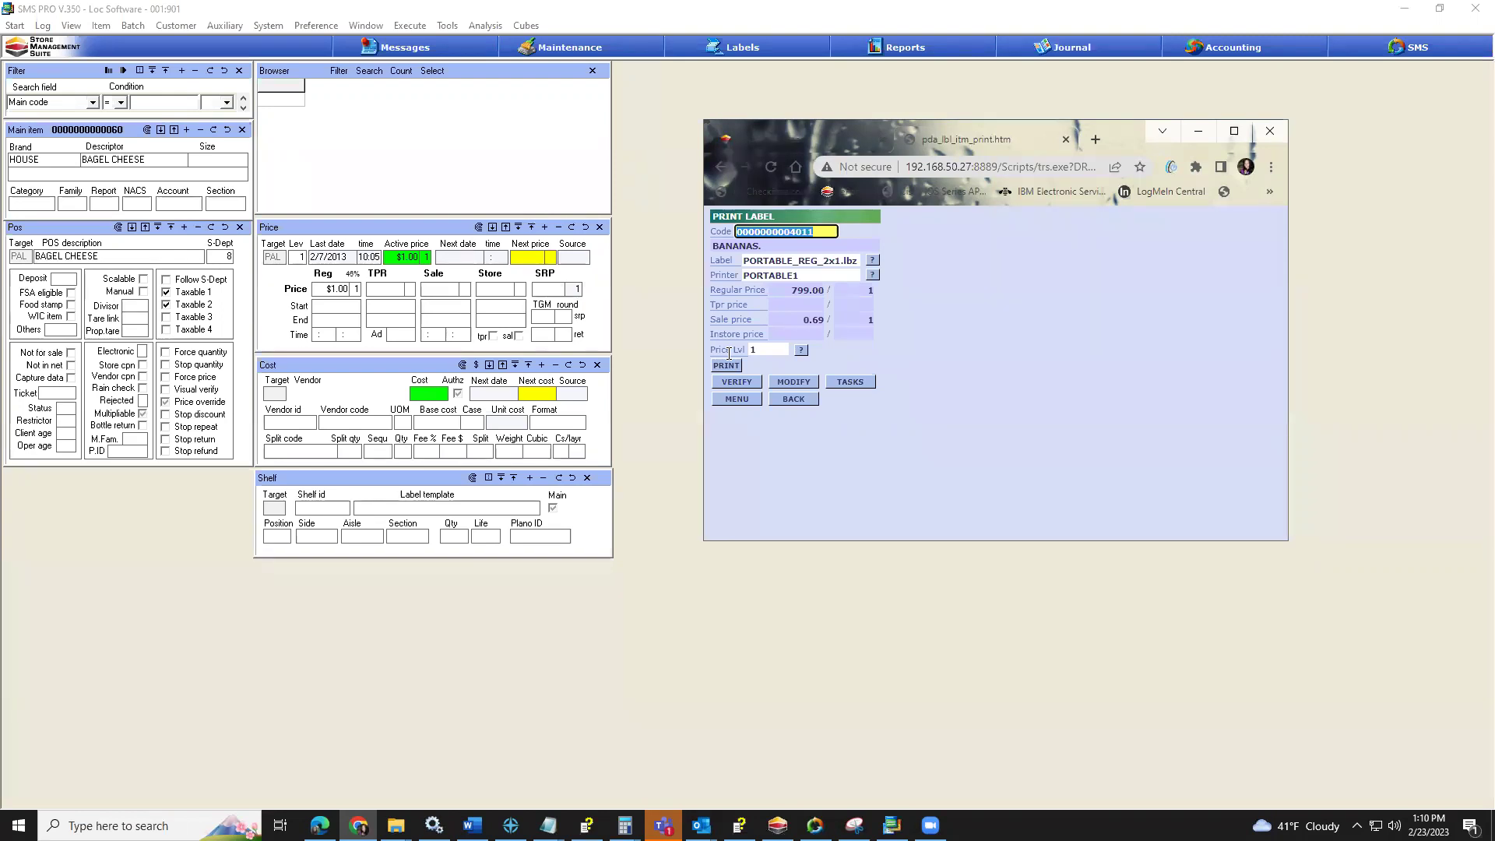
# Return to the Task Menu, view the Instant Label page, and minimise the browser.
pyautogui.click(805, 400)
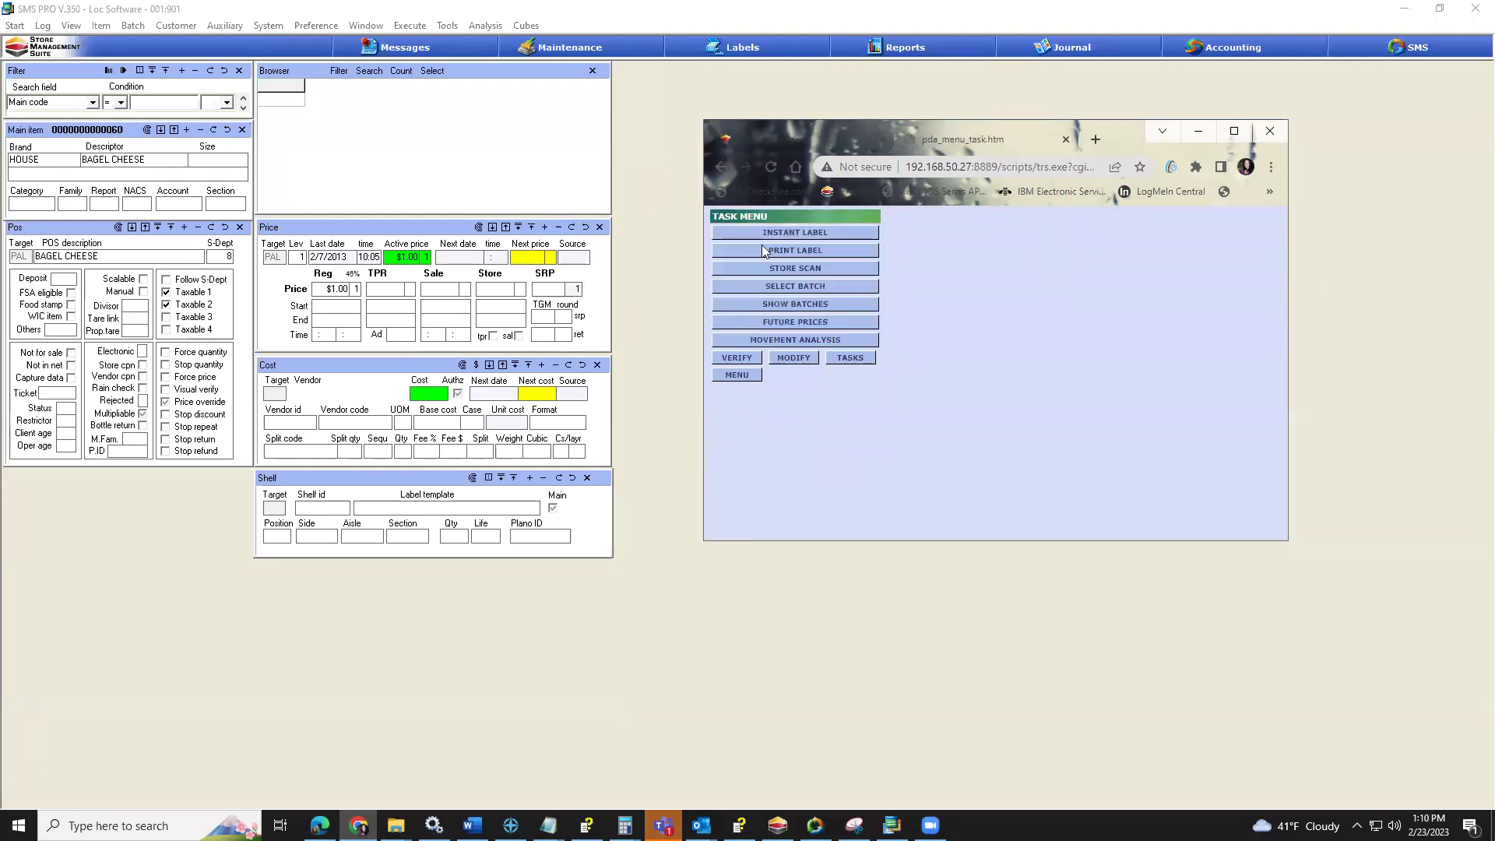
pyautogui.click(805, 237)
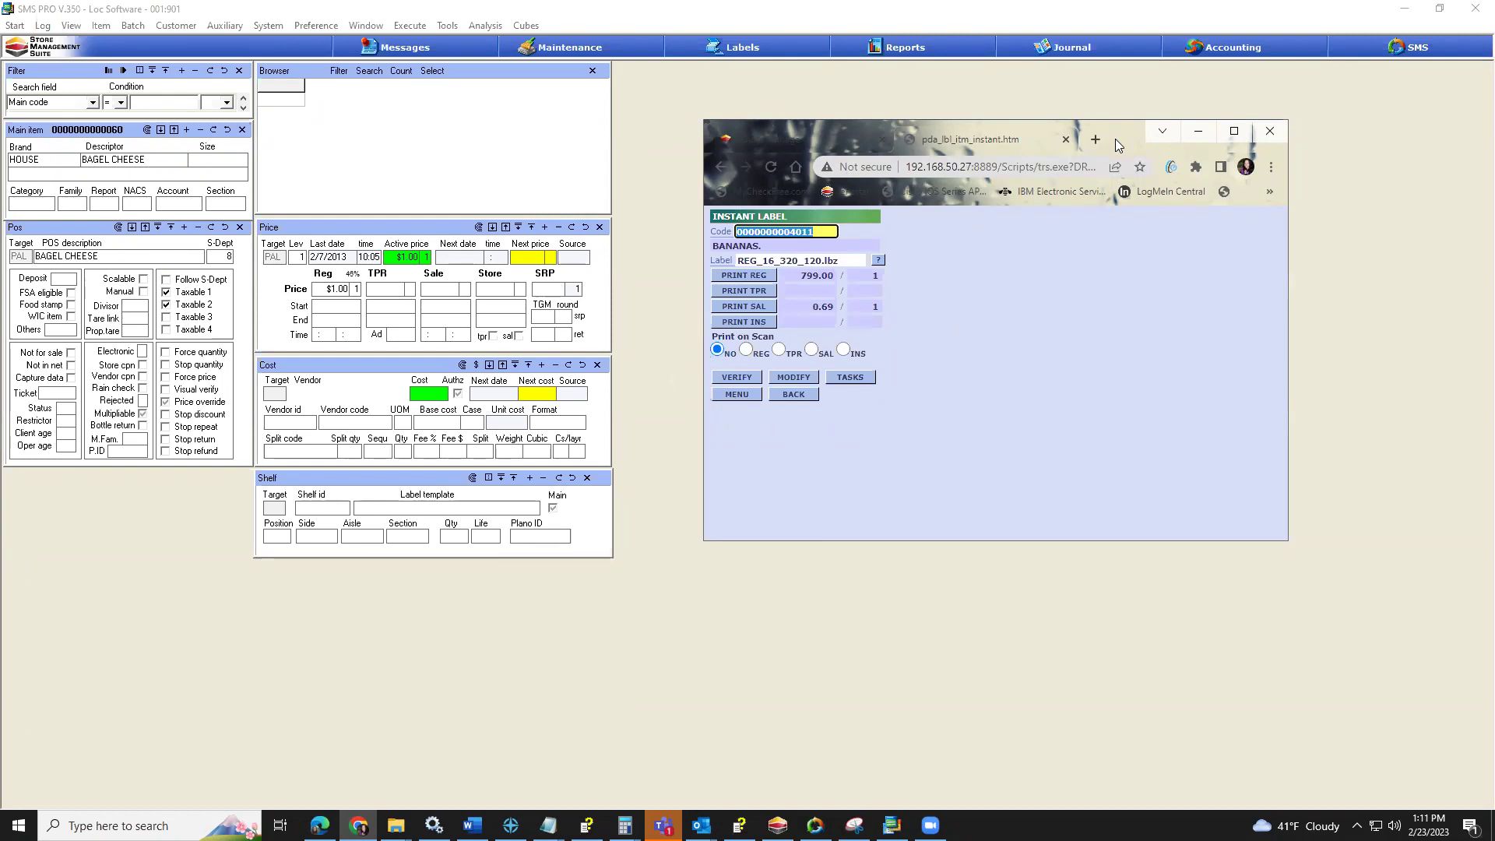
pyautogui.click(1197, 130)
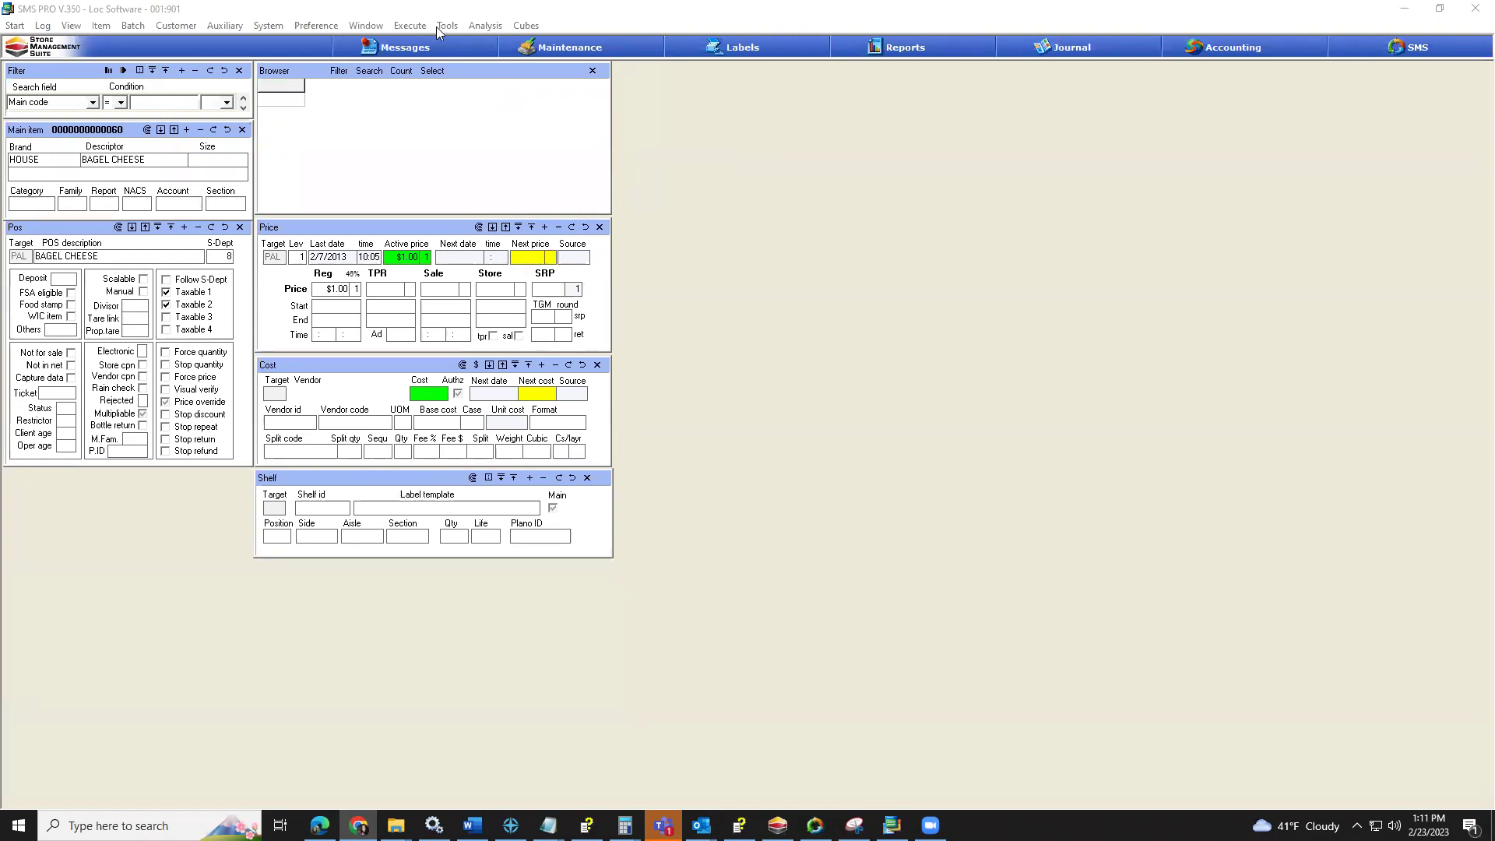
# Open the Maintenance Utility and load the unfiltered item list into the item browser.
pyautogui.hotkey('alt', 'a')
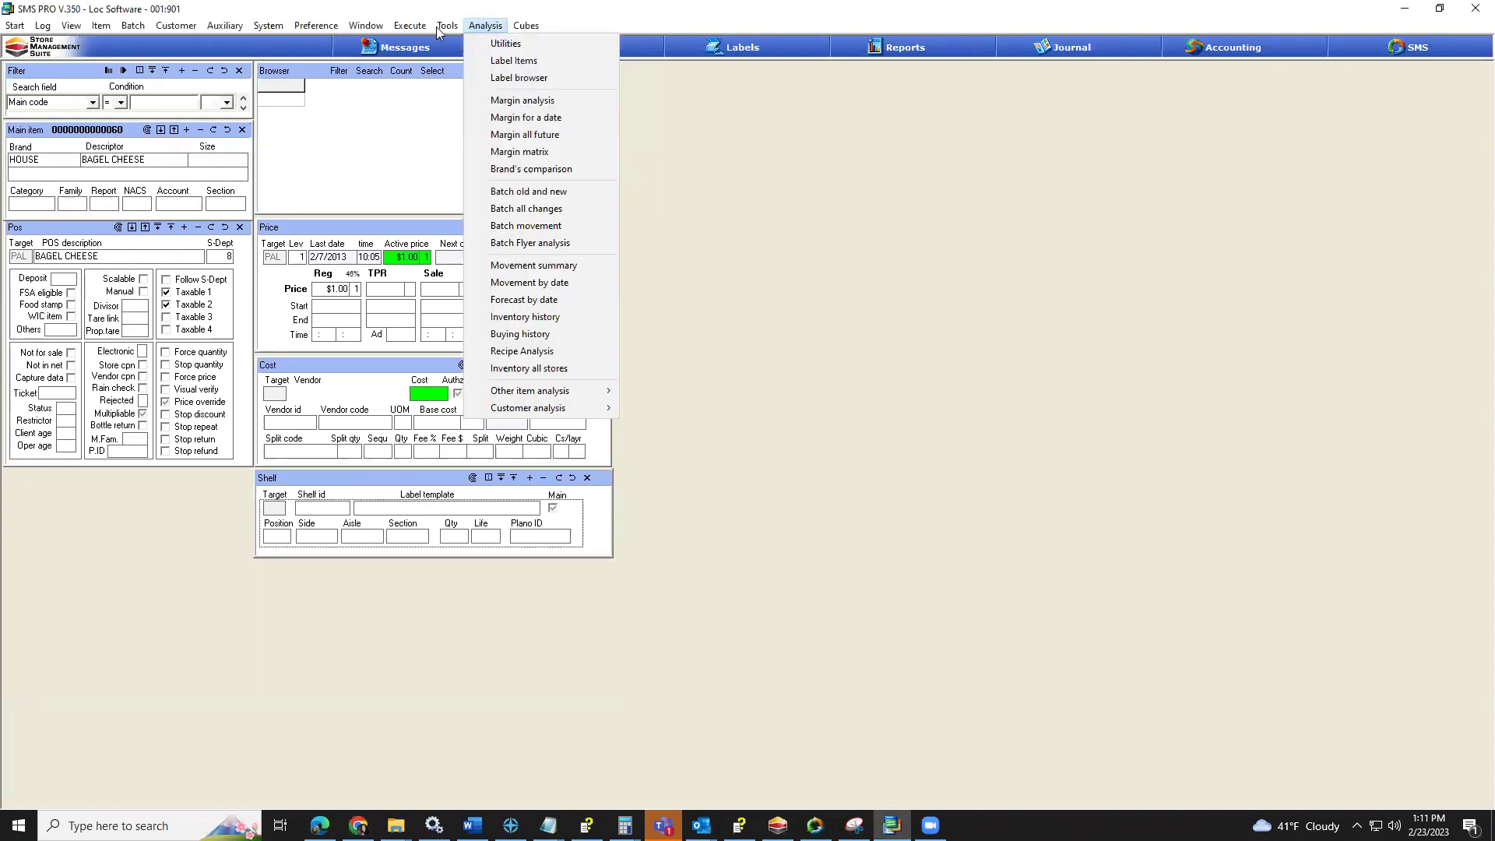
pyautogui.click(503, 44)
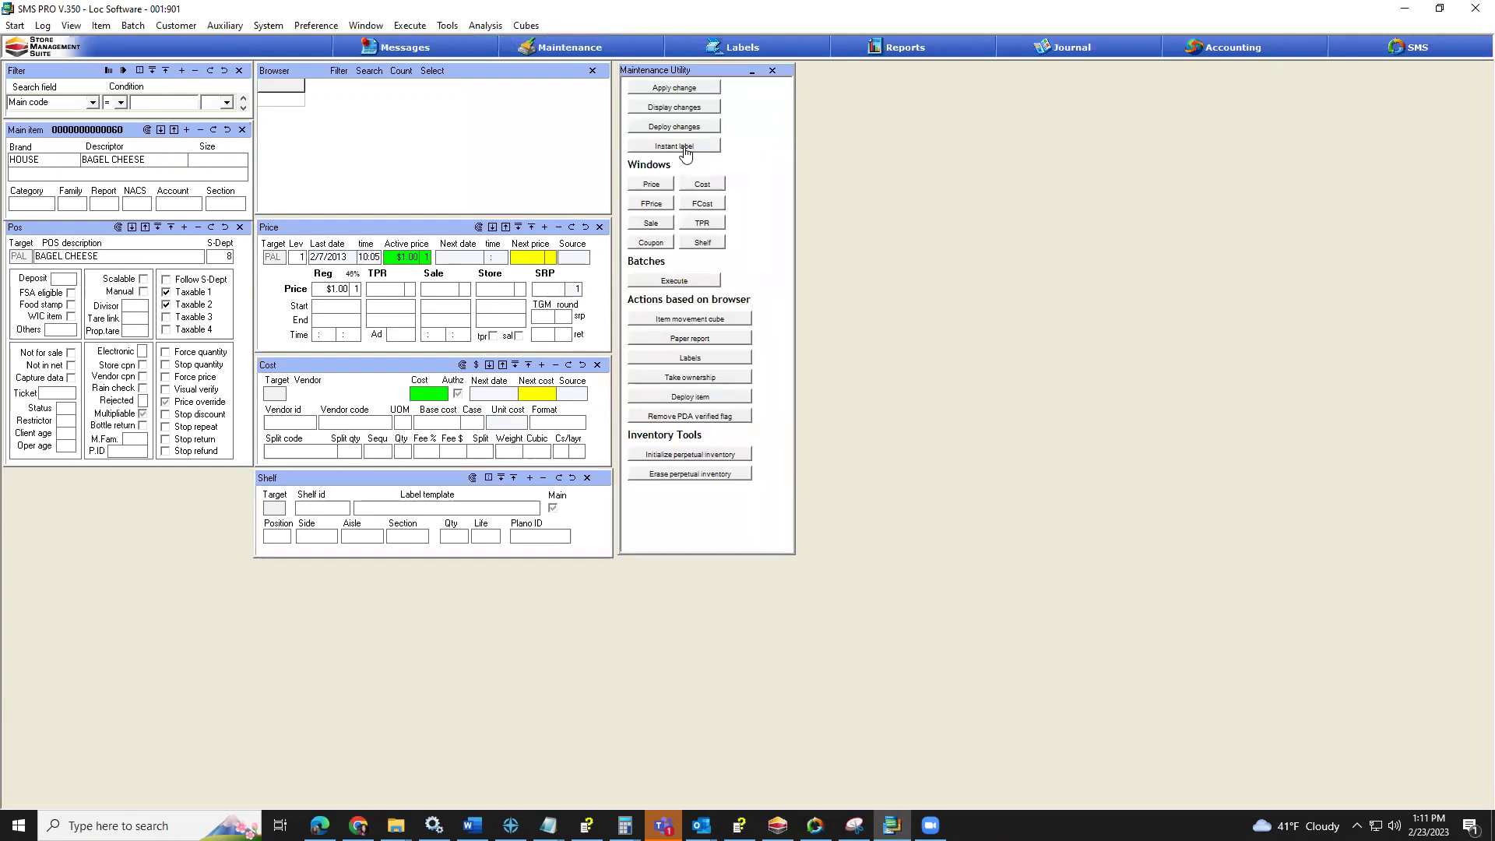
pyautogui.click(124, 71)
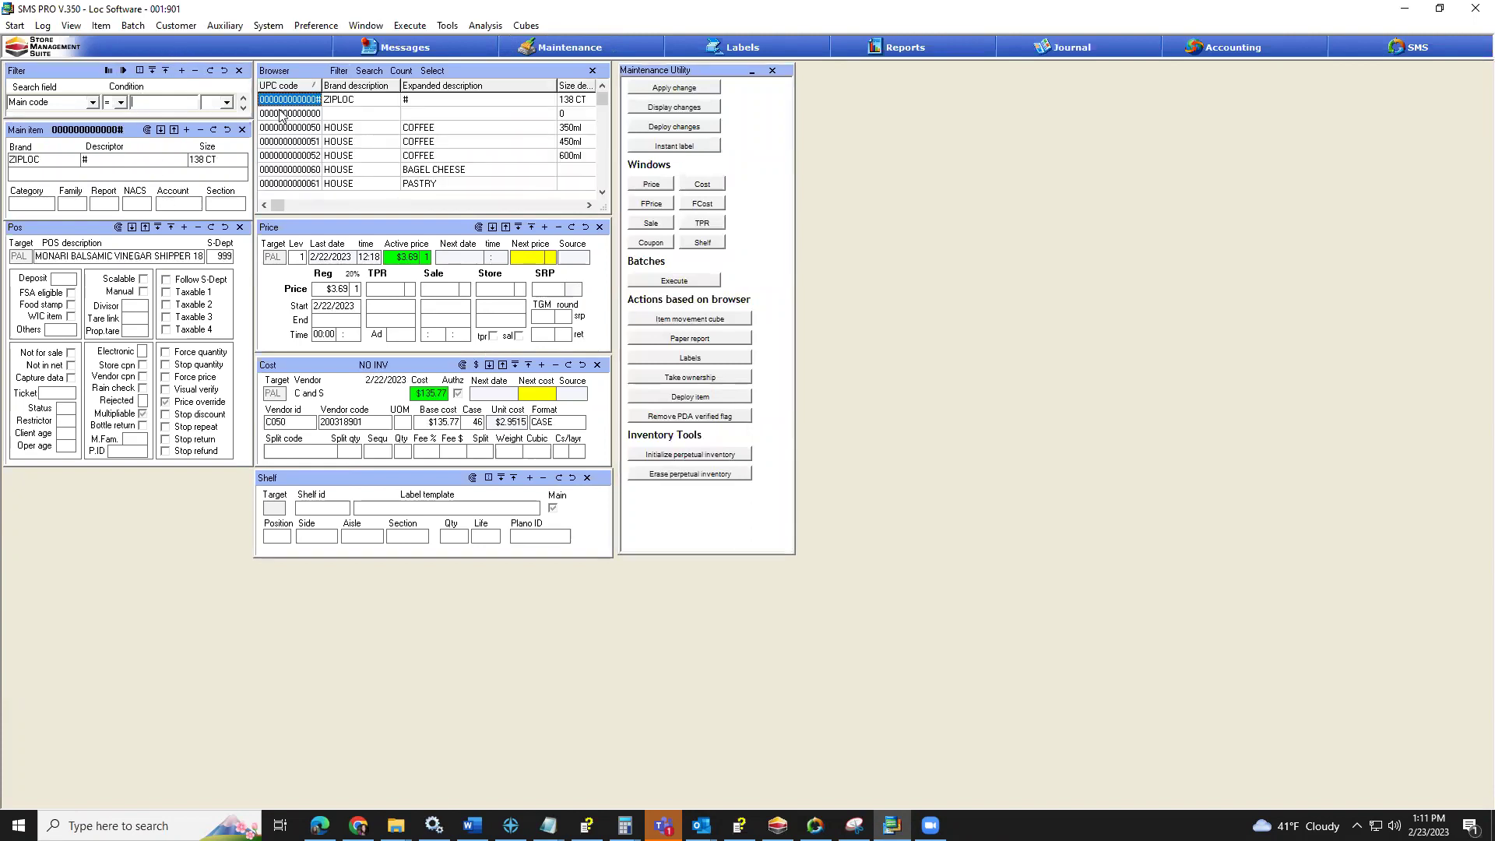
# Select the HOUSE DONUT item in the item browser and open its instant label settings.
pyautogui.press('Down')
pyautogui.press('Down')
pyautogui.press('Down')
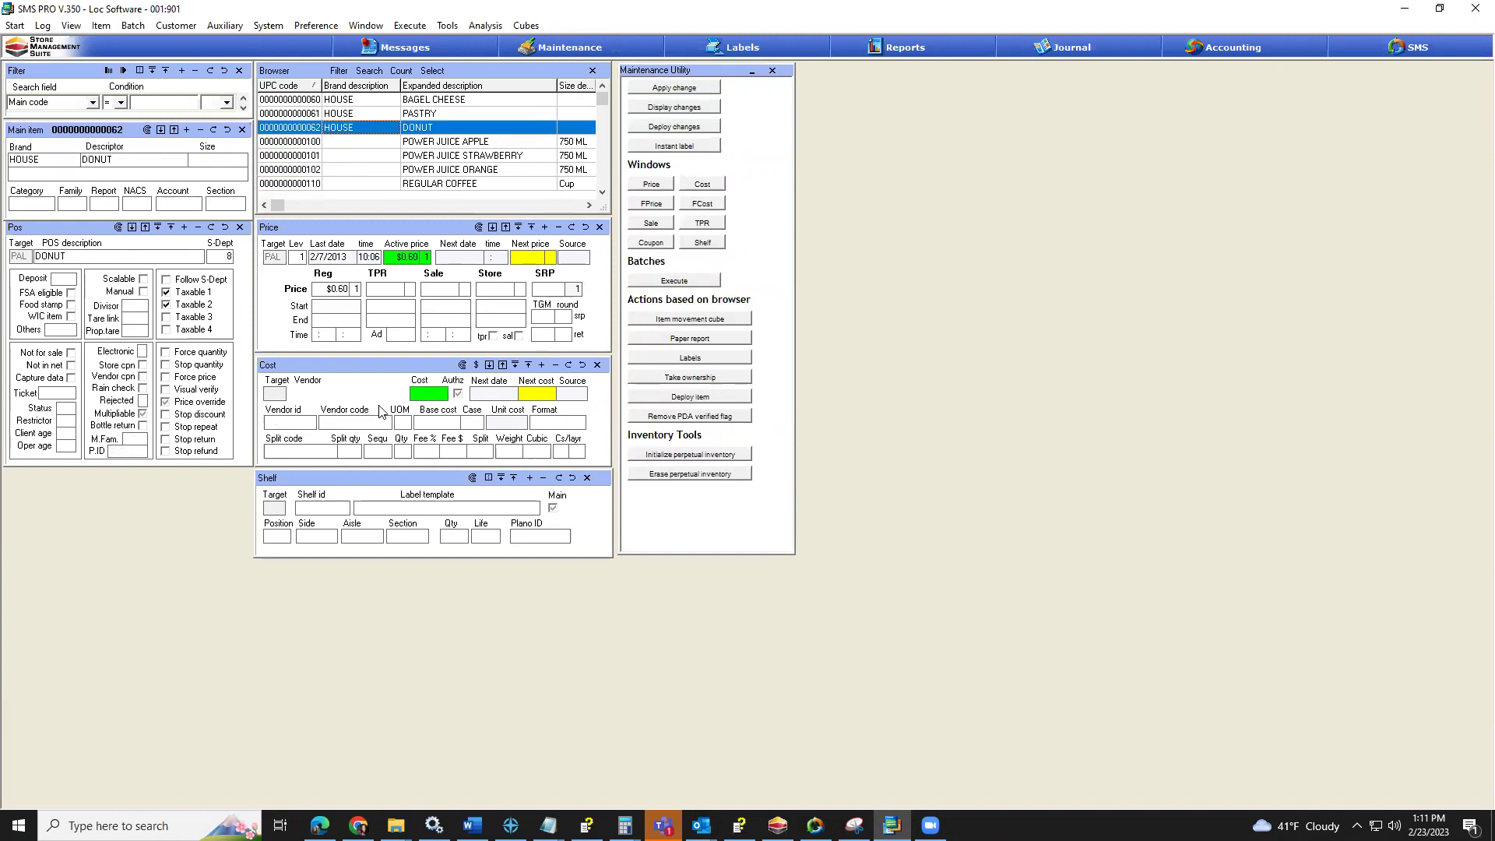
pyautogui.click(651, 147)
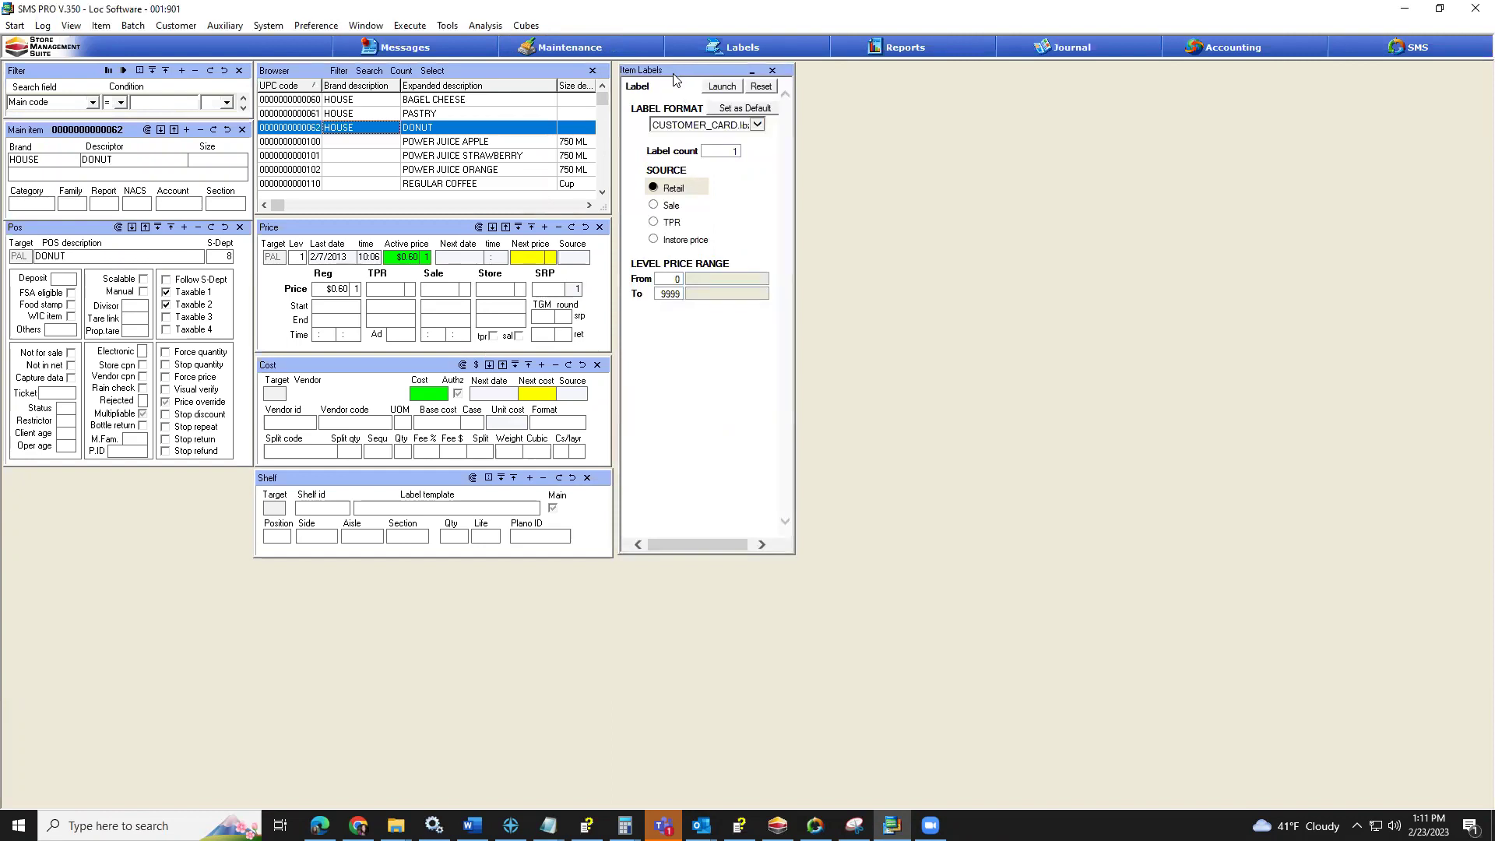
# Set the item label format to REG_16_325_120.lbz and launch single retail labels for individual items.
pyautogui.click(755, 125)
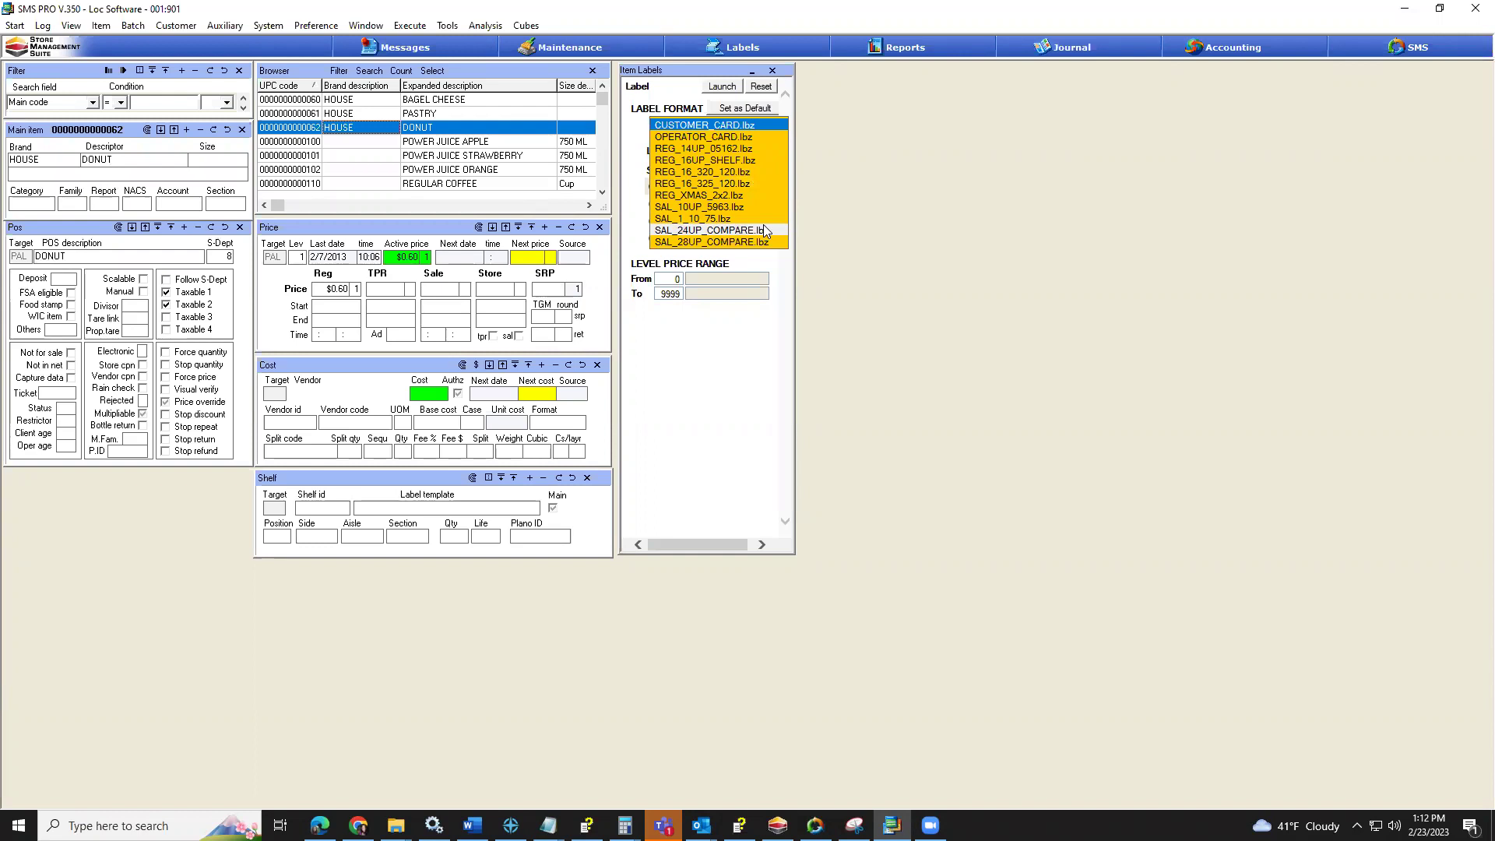
pyautogui.click(763, 183)
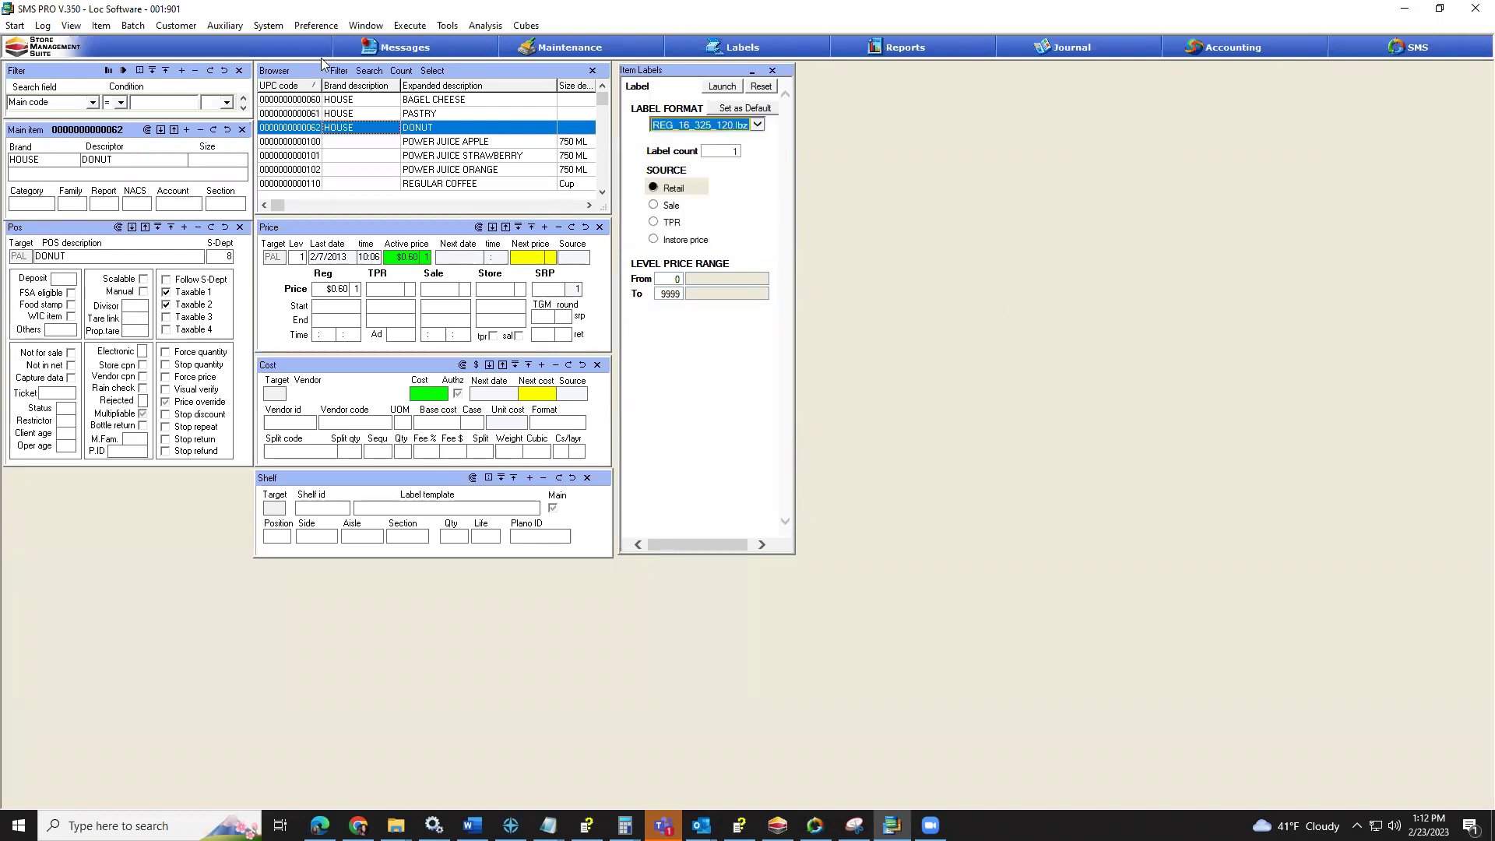
pyautogui.click(725, 88)
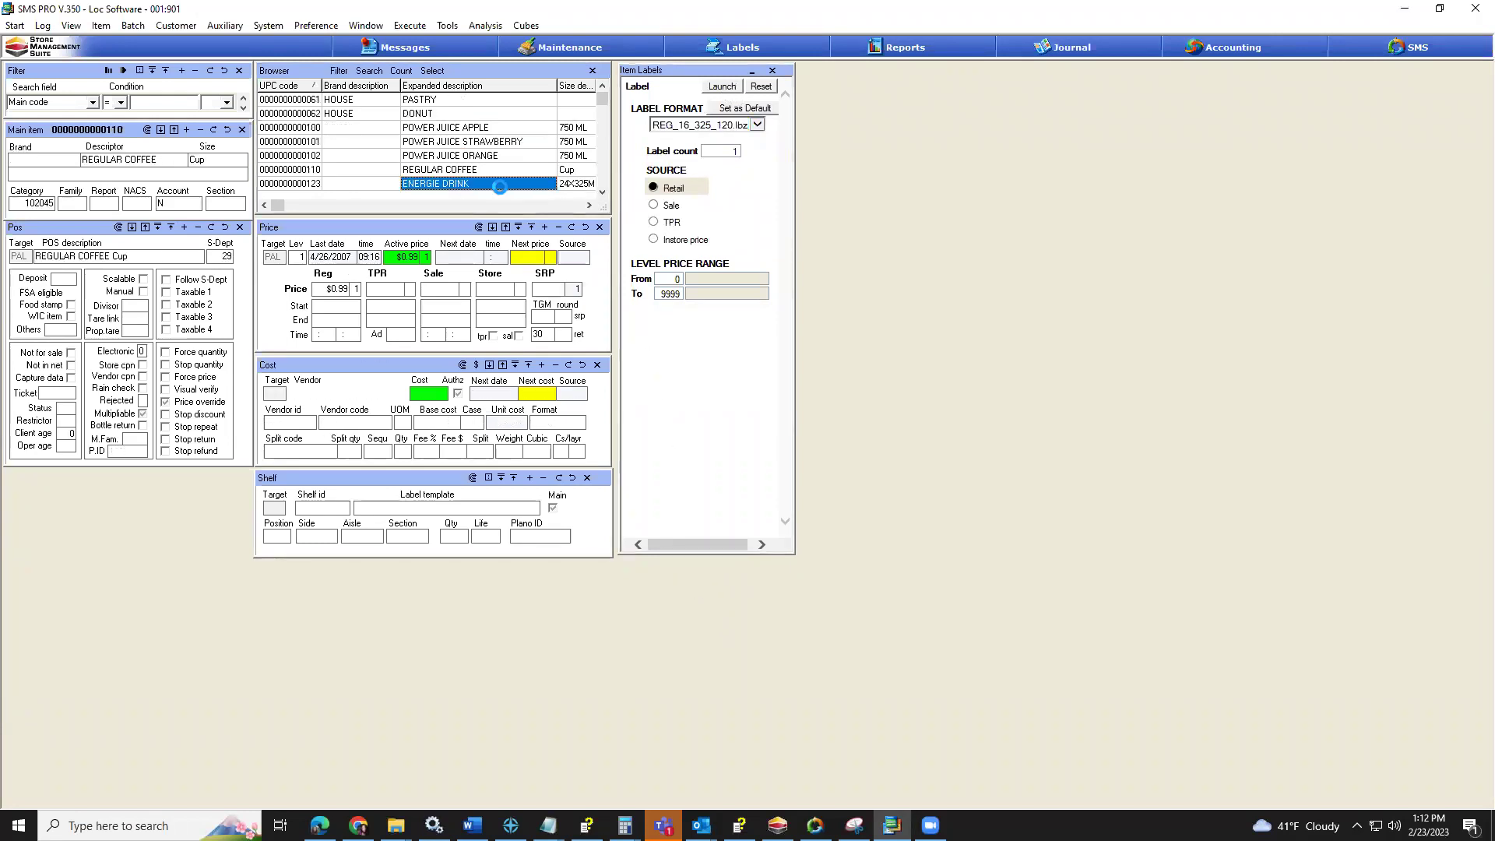
pyautogui.click(715, 90)
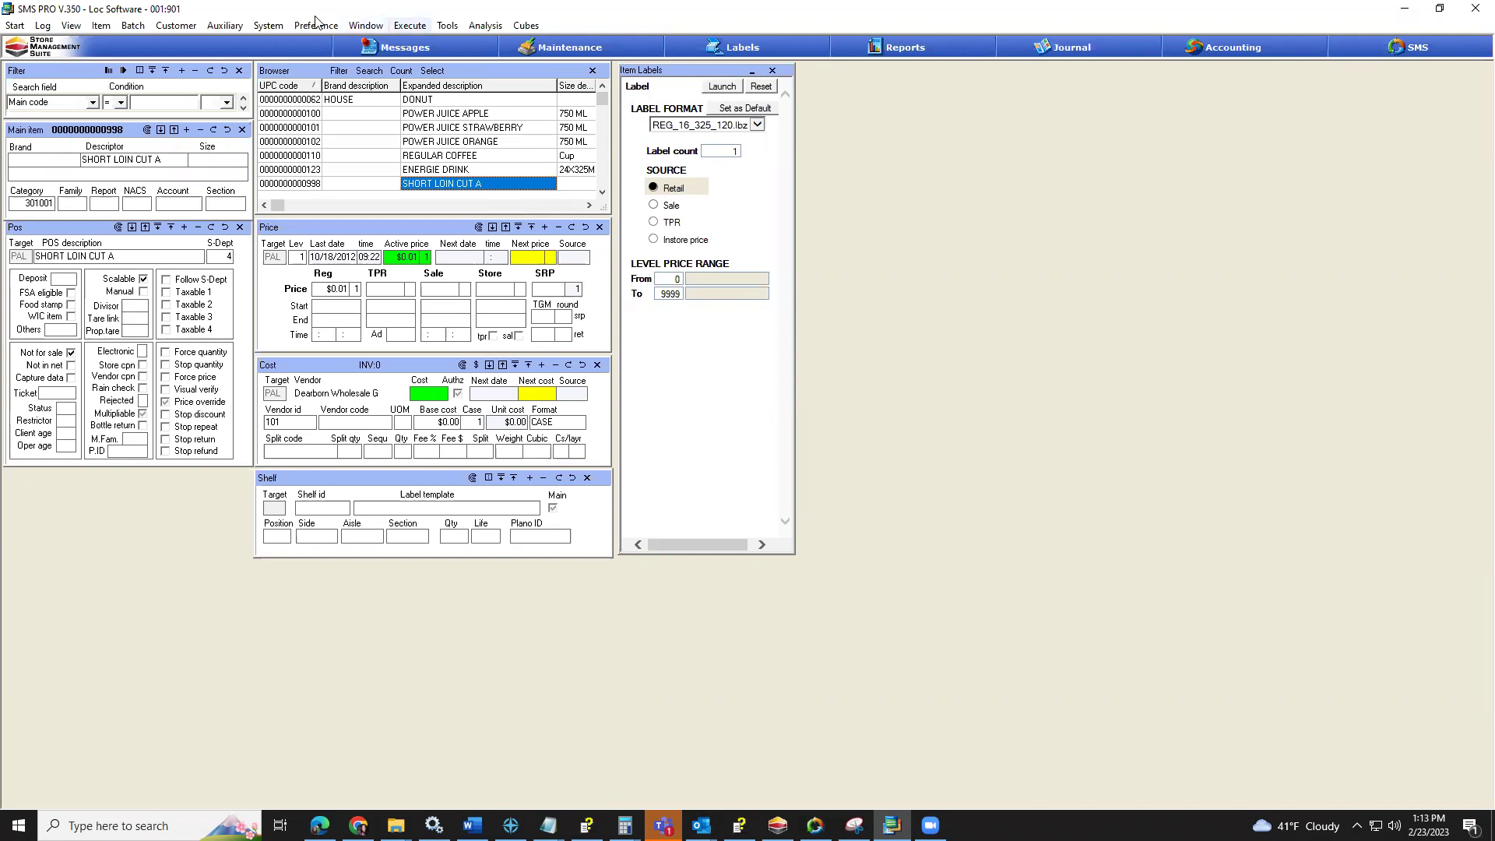
# Reopen the Maintenance Utility, then replace it with the Label browser form for printing labels for the listed items.
pyautogui.click(493, 28)
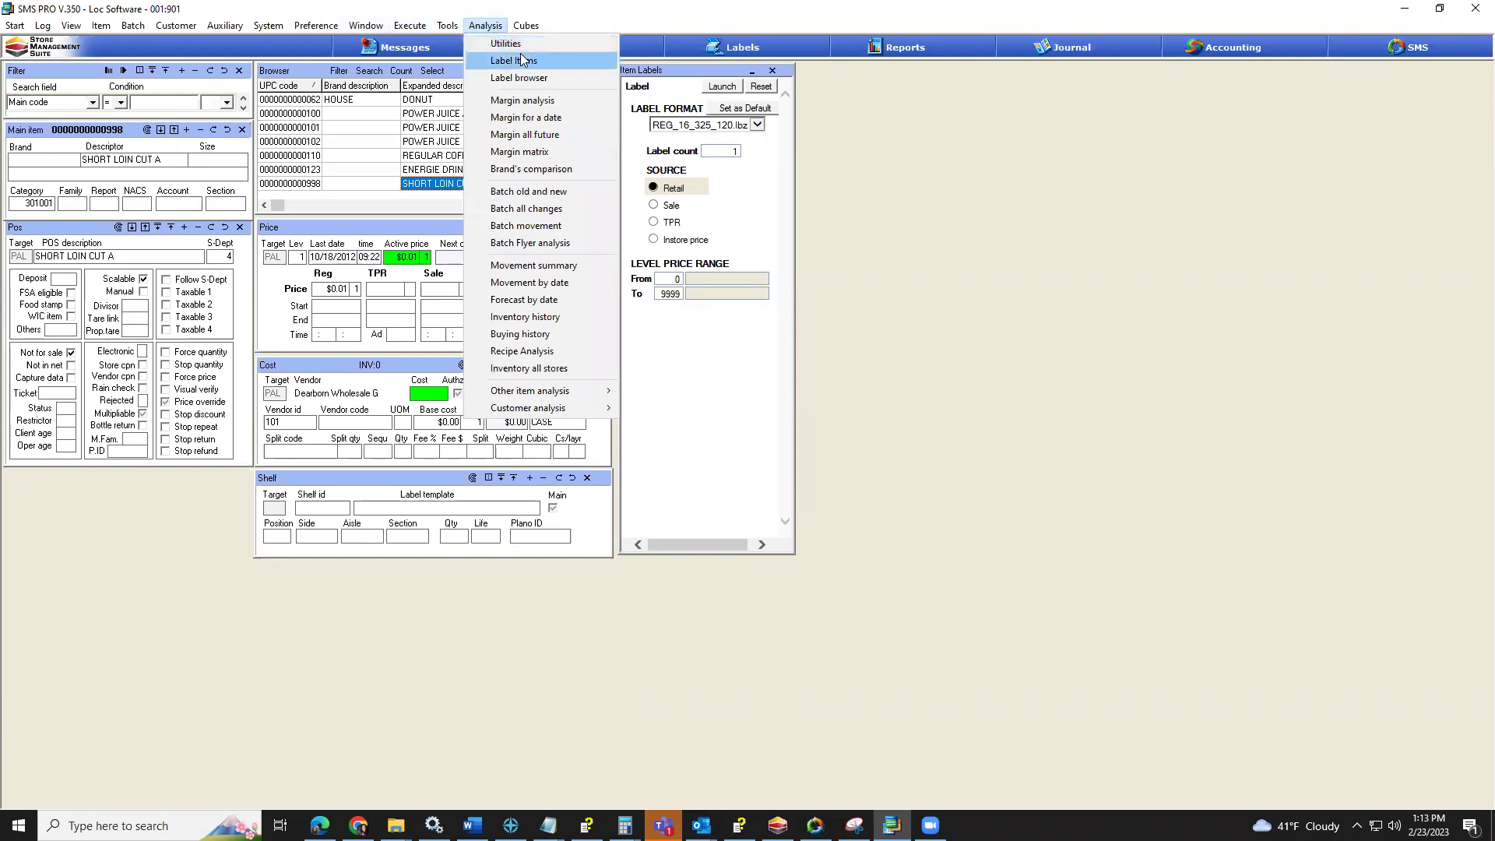
pyautogui.click(506, 44)
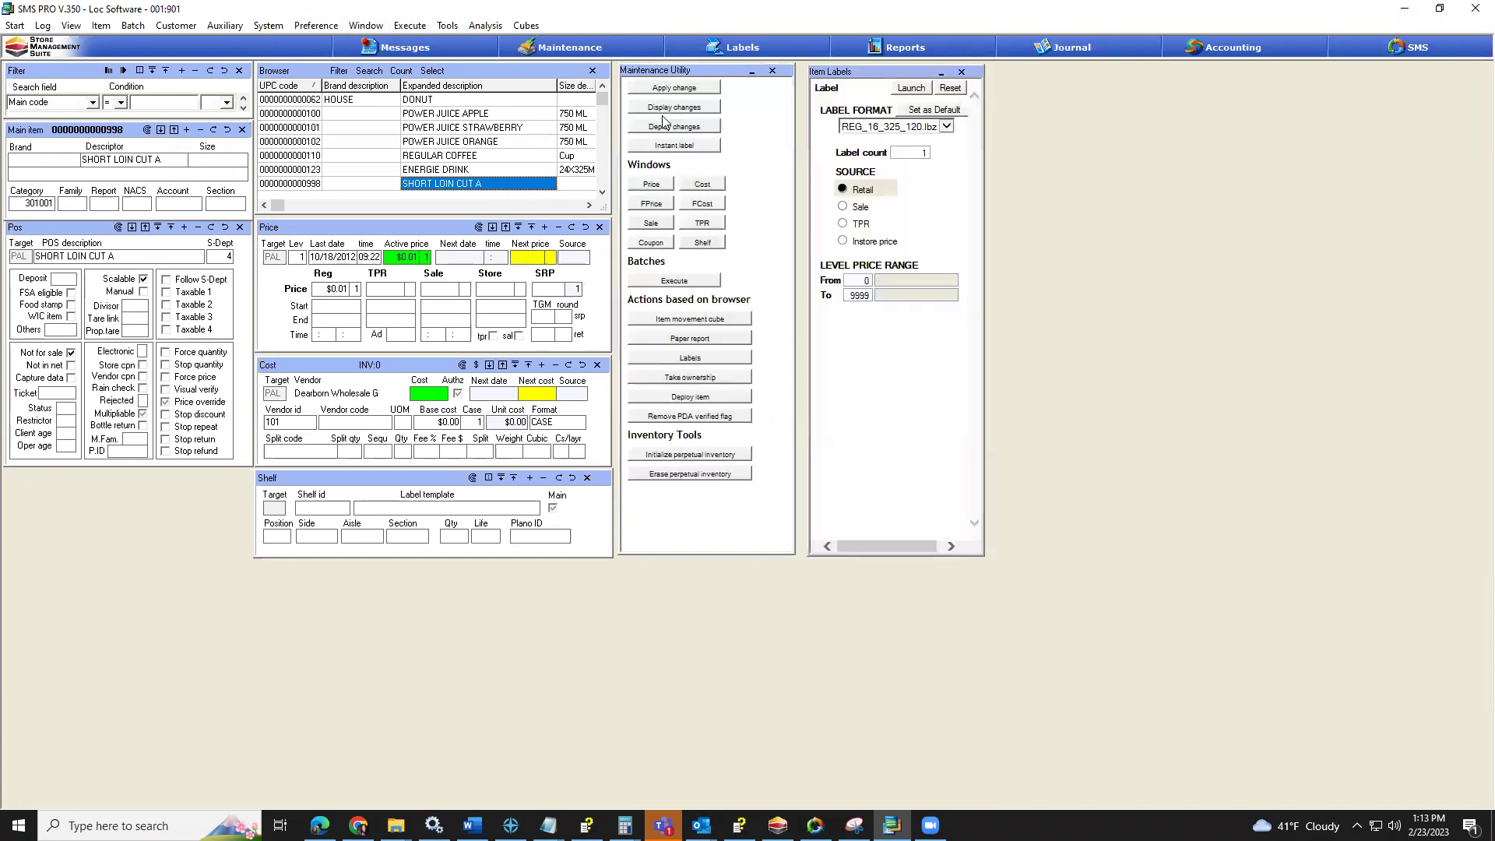
pyautogui.click(494, 26)
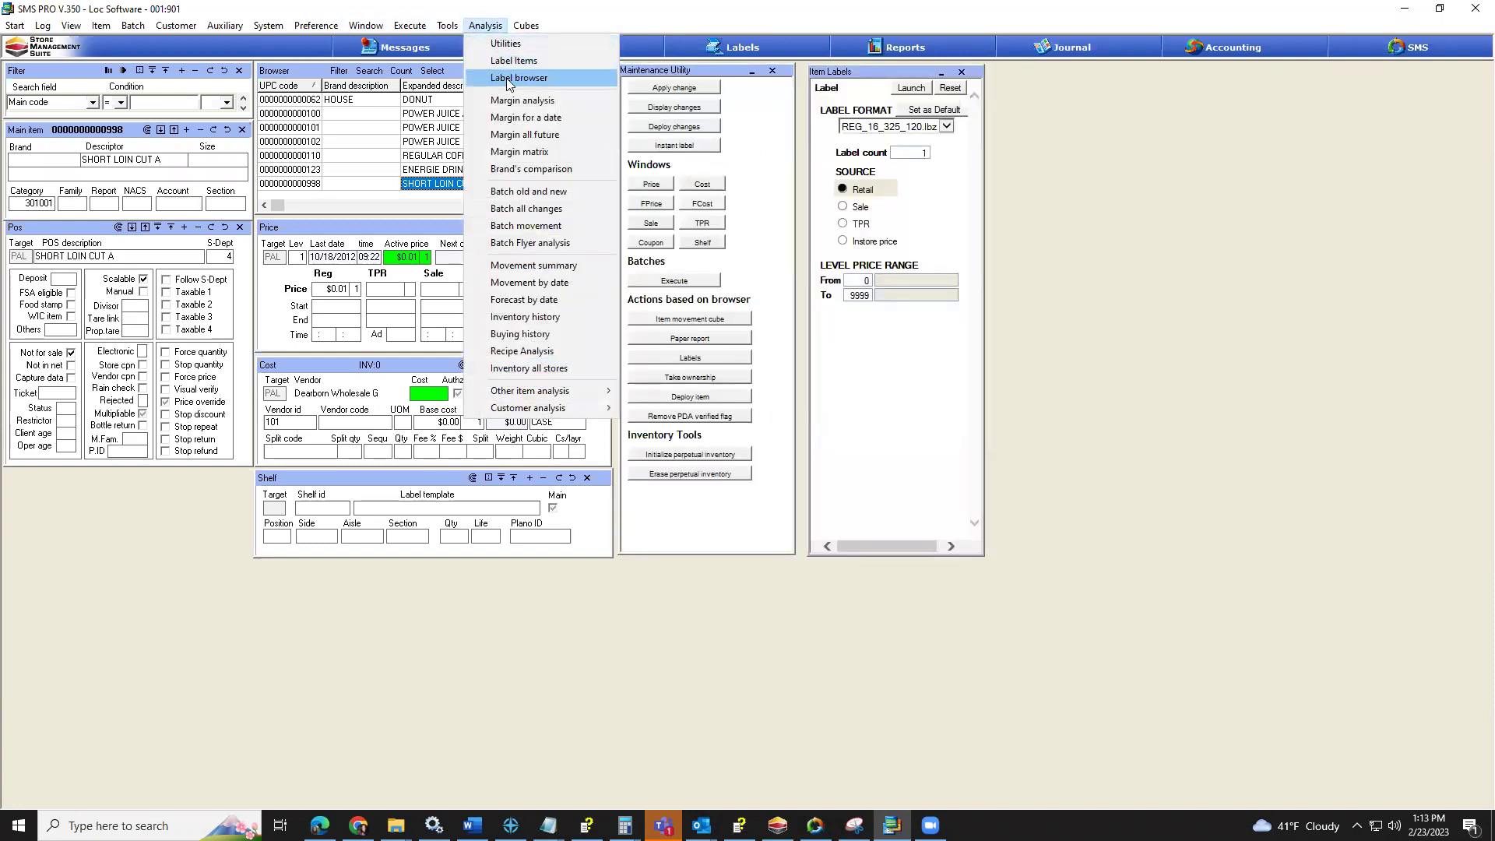
pyautogui.click(508, 81)
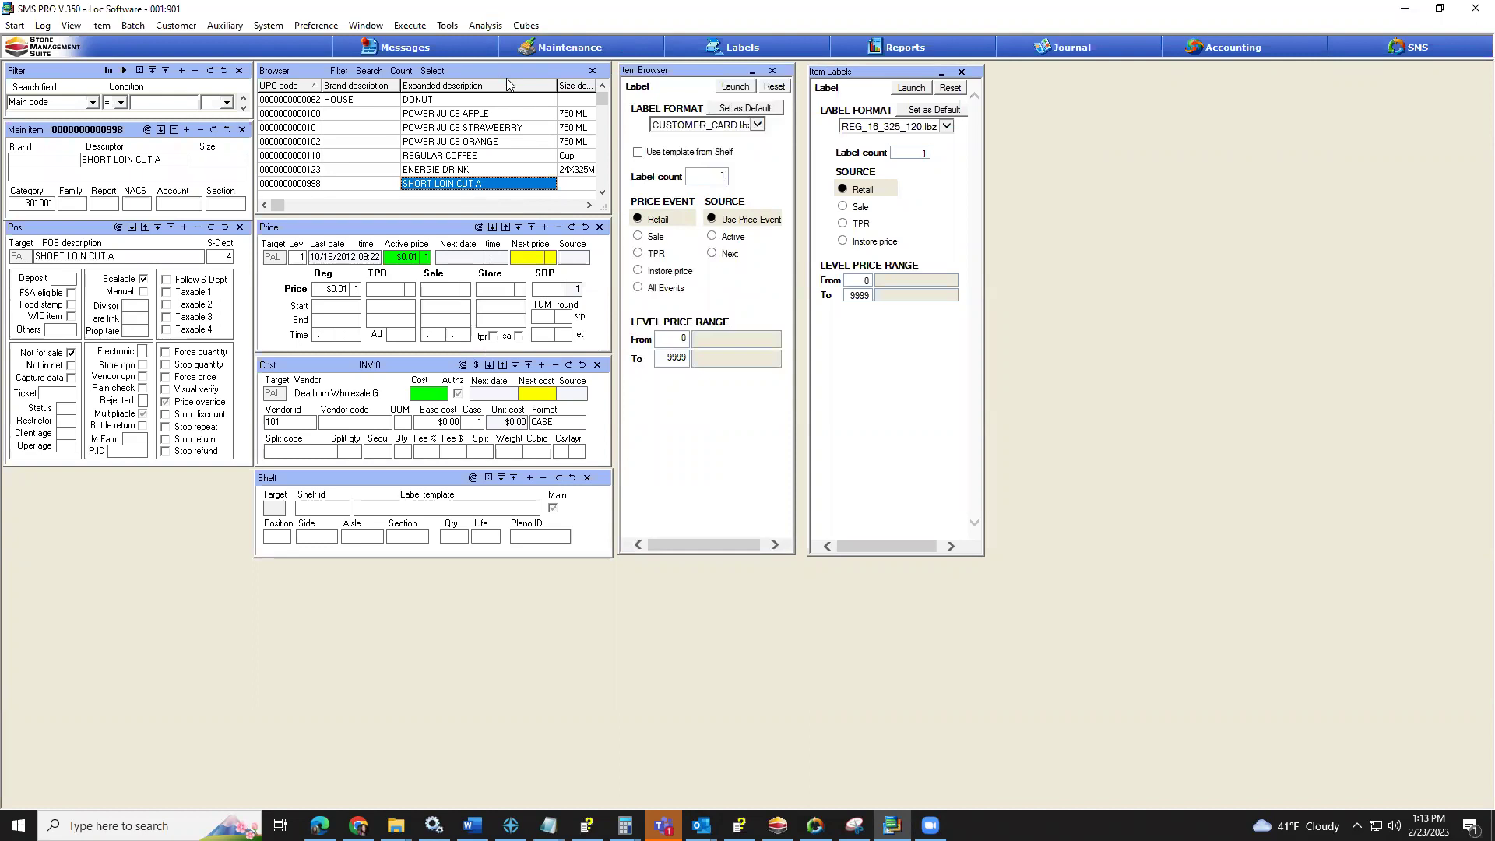
# Set the label format in the Item Browser form to REG_16_325_120.lbz.
pyautogui.click(752, 126)
pyautogui.click(757, 126)
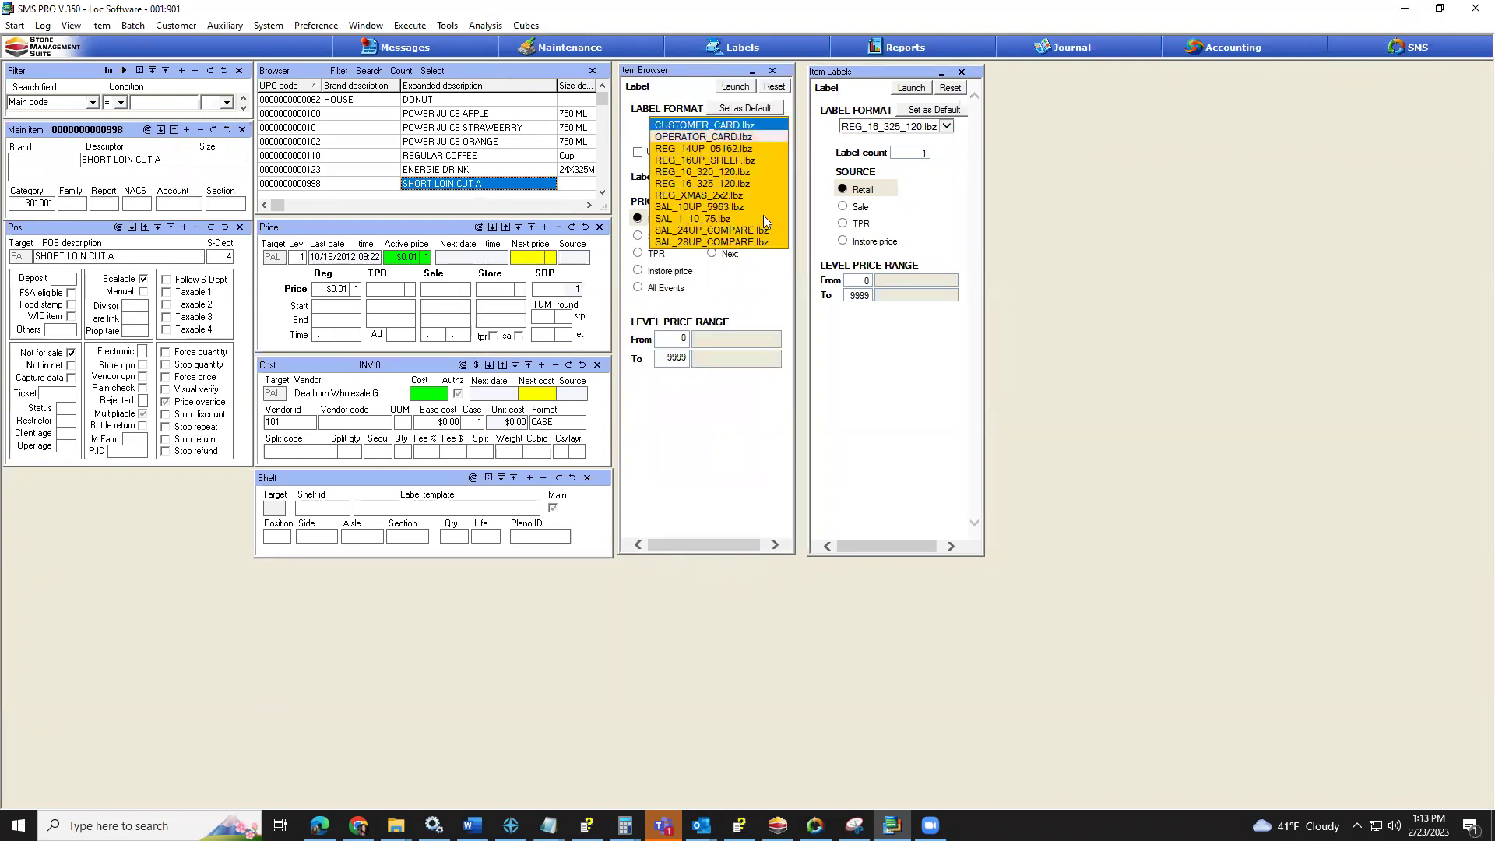
pyautogui.click(732, 182)
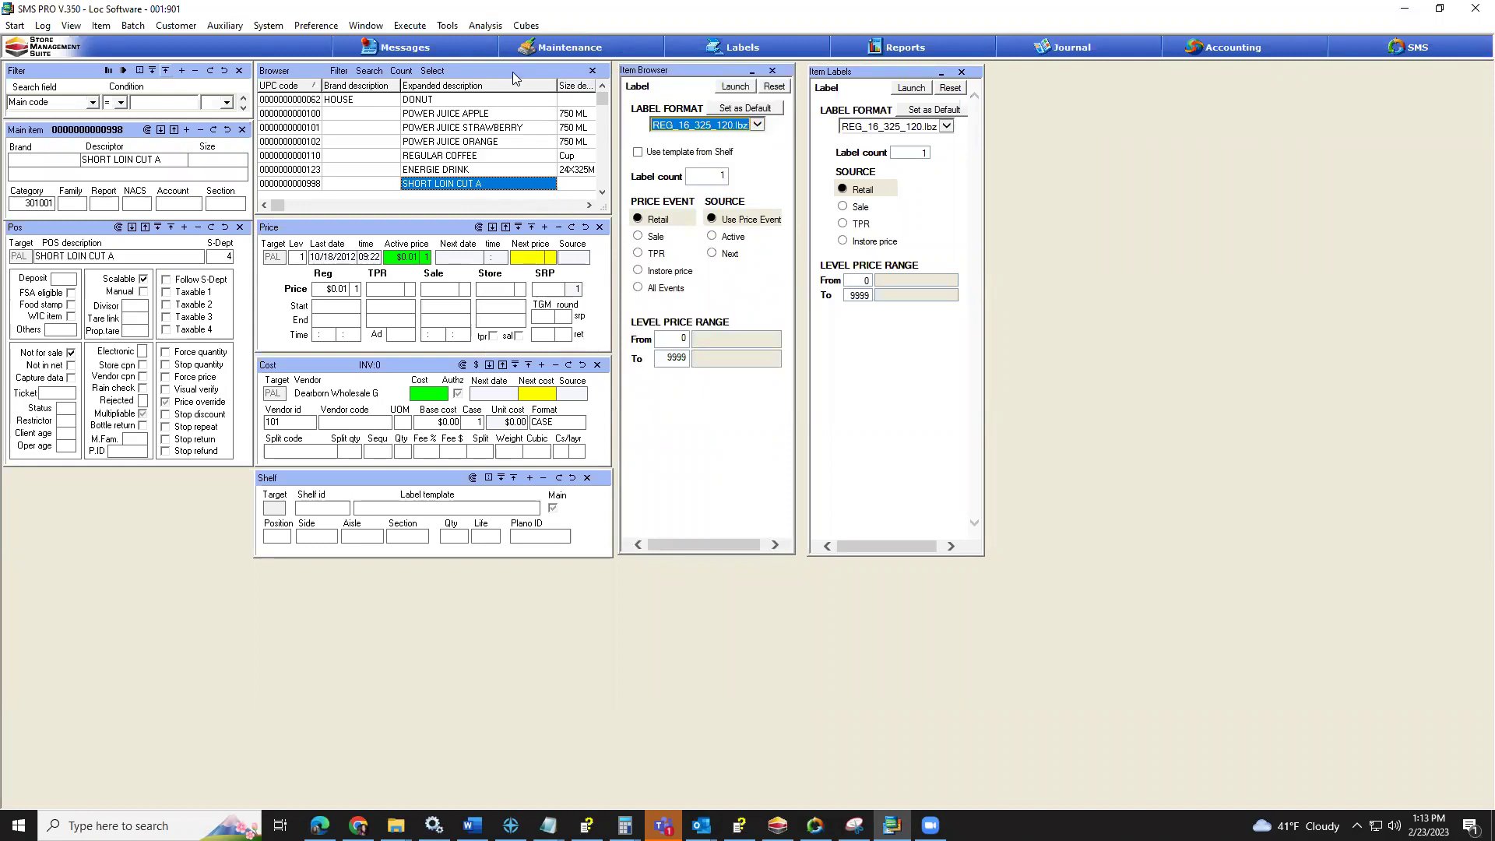
# Filter the item browser to sub-department 8 (BAKERY) and count the listed items.
pyautogui.click(523, 142)
pyautogui.click(529, 173)
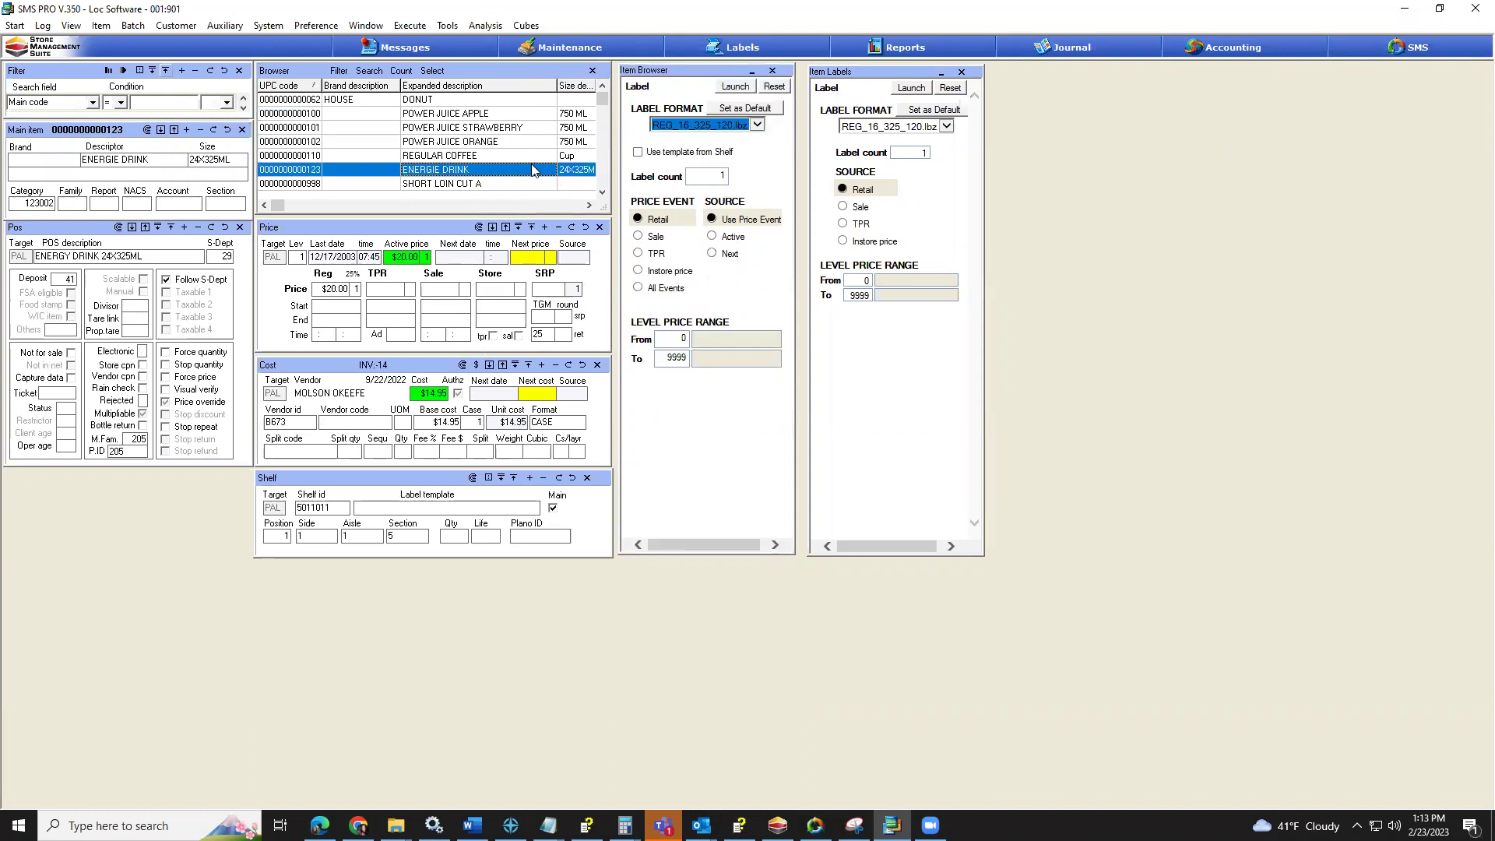
pyautogui.click(92, 104)
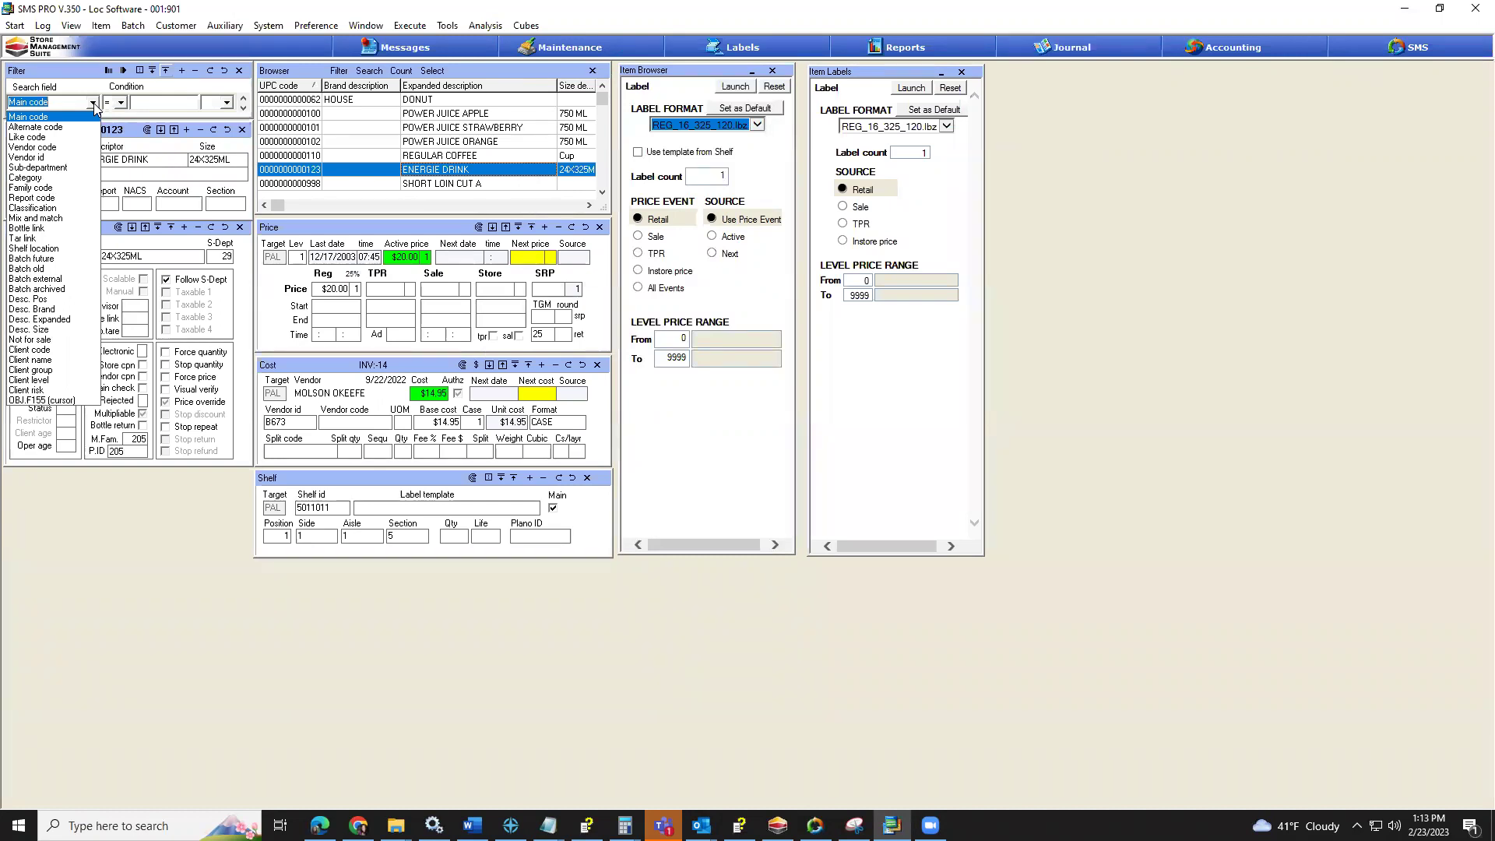
pyautogui.click(65, 168)
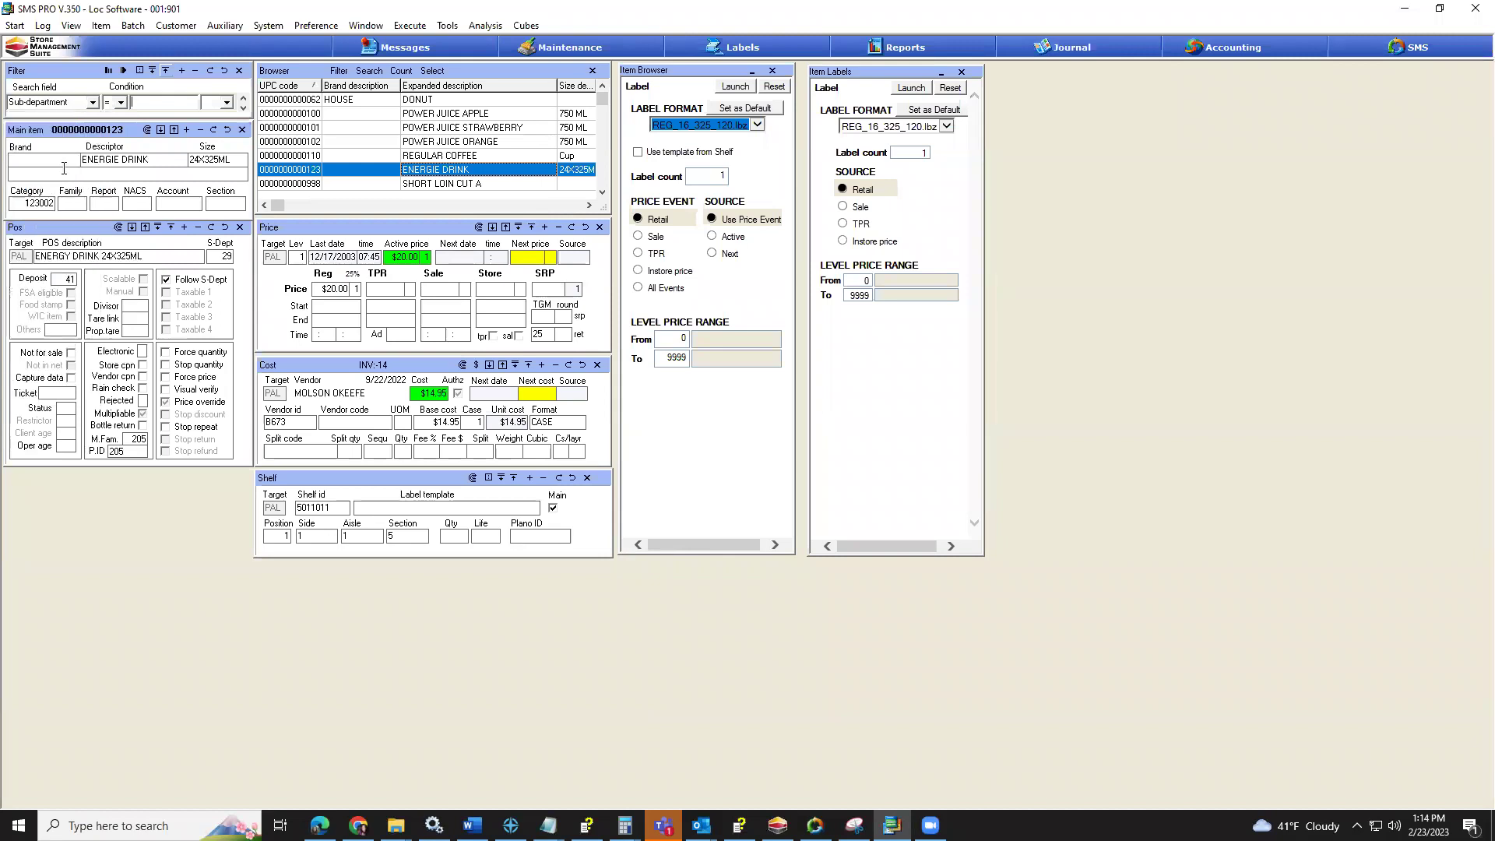
pyautogui.doubleClick(150, 106)
pyautogui.doubleClick(763, 401)
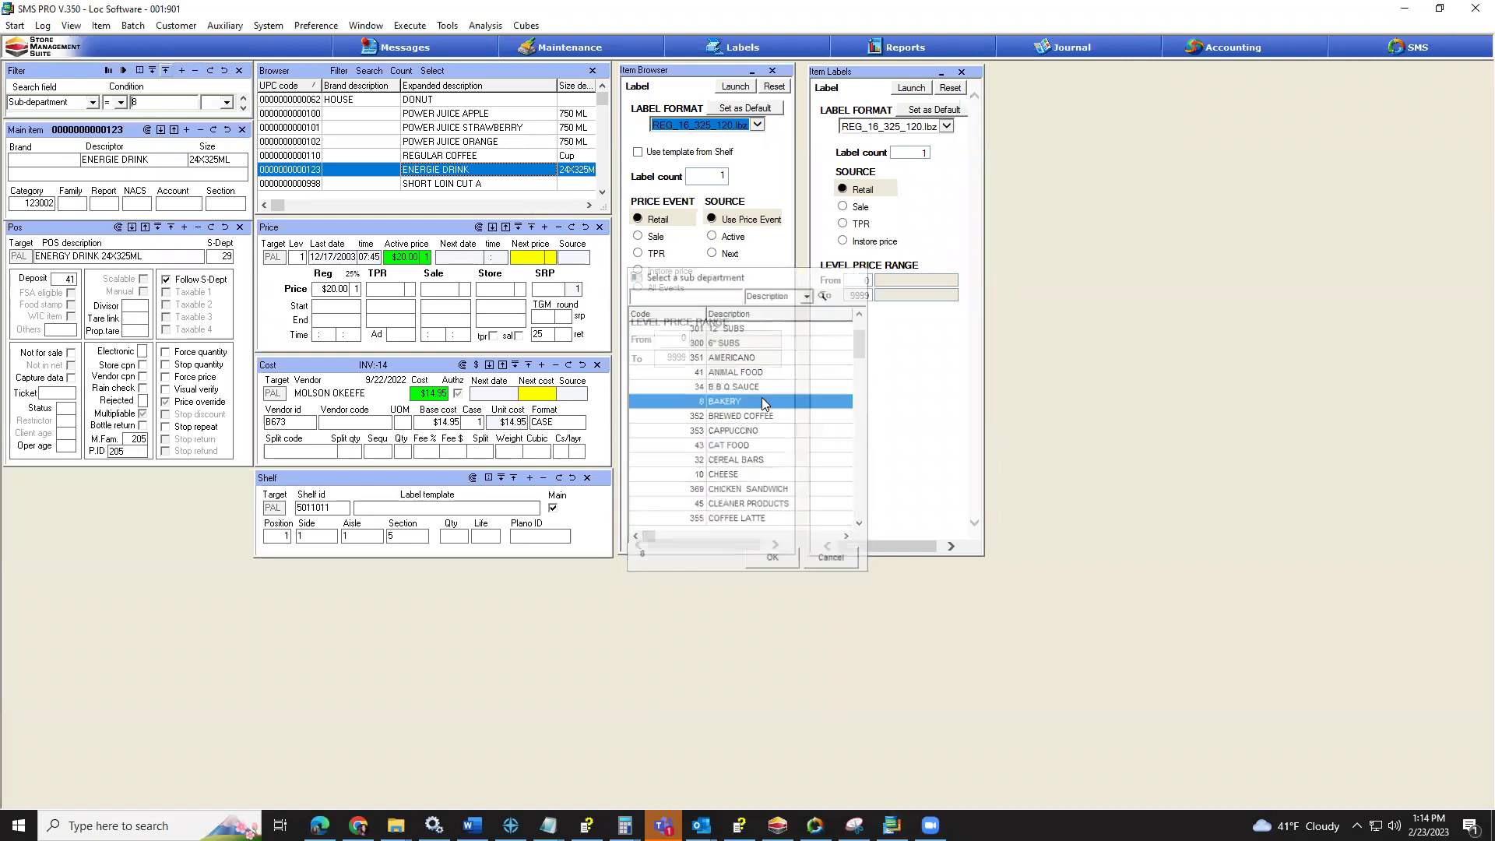
pyautogui.click(123, 71)
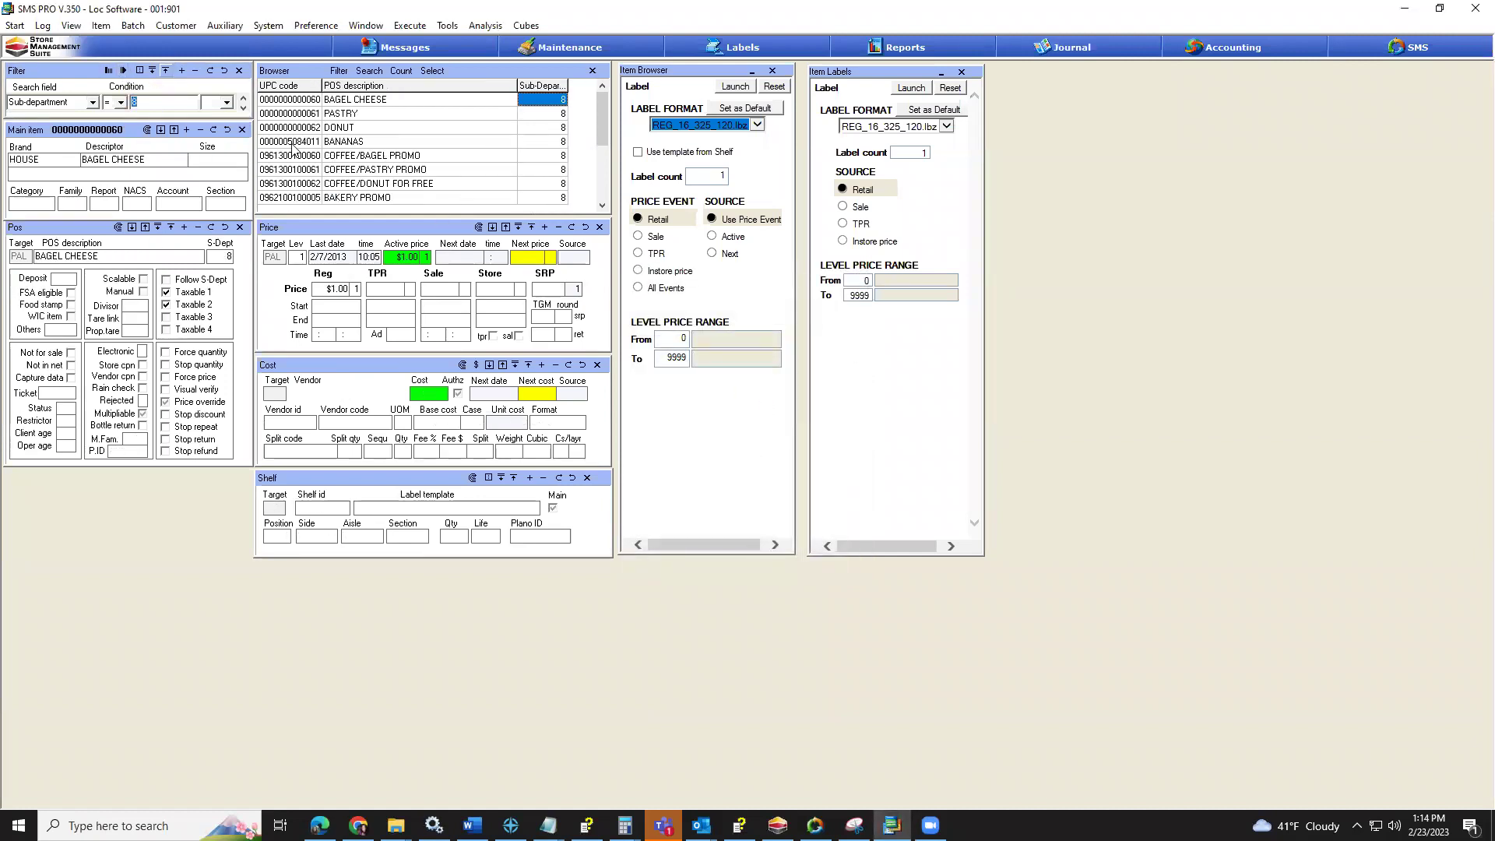
pyautogui.click(401, 72)
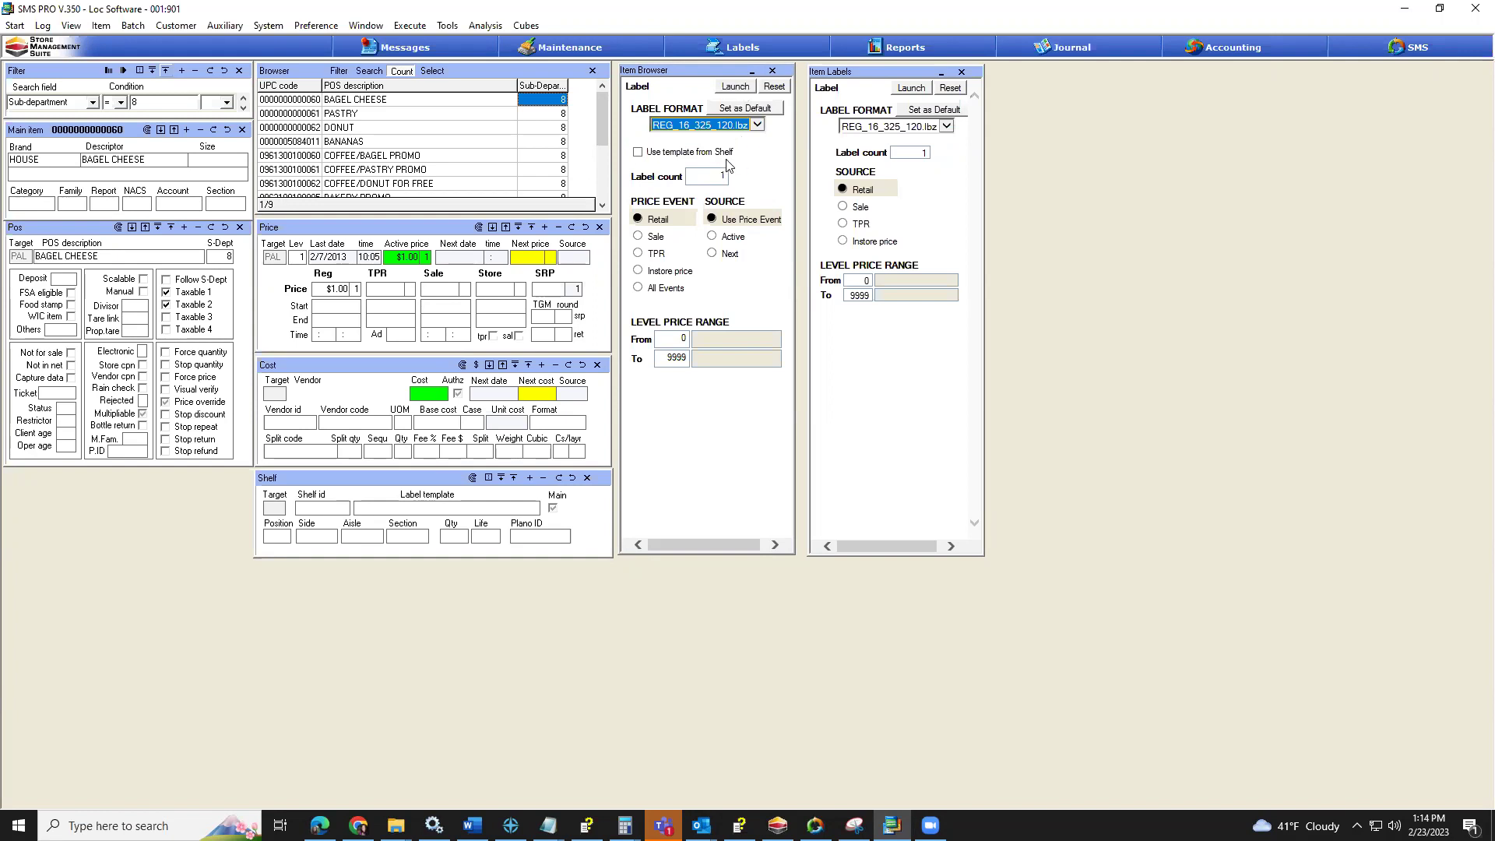
# Launch REG_16_325_120.lbz retail labels for all filtered bakery items, with a label count of 1, and confirm the request.
pyautogui.click(756, 125)
pyautogui.click(757, 127)
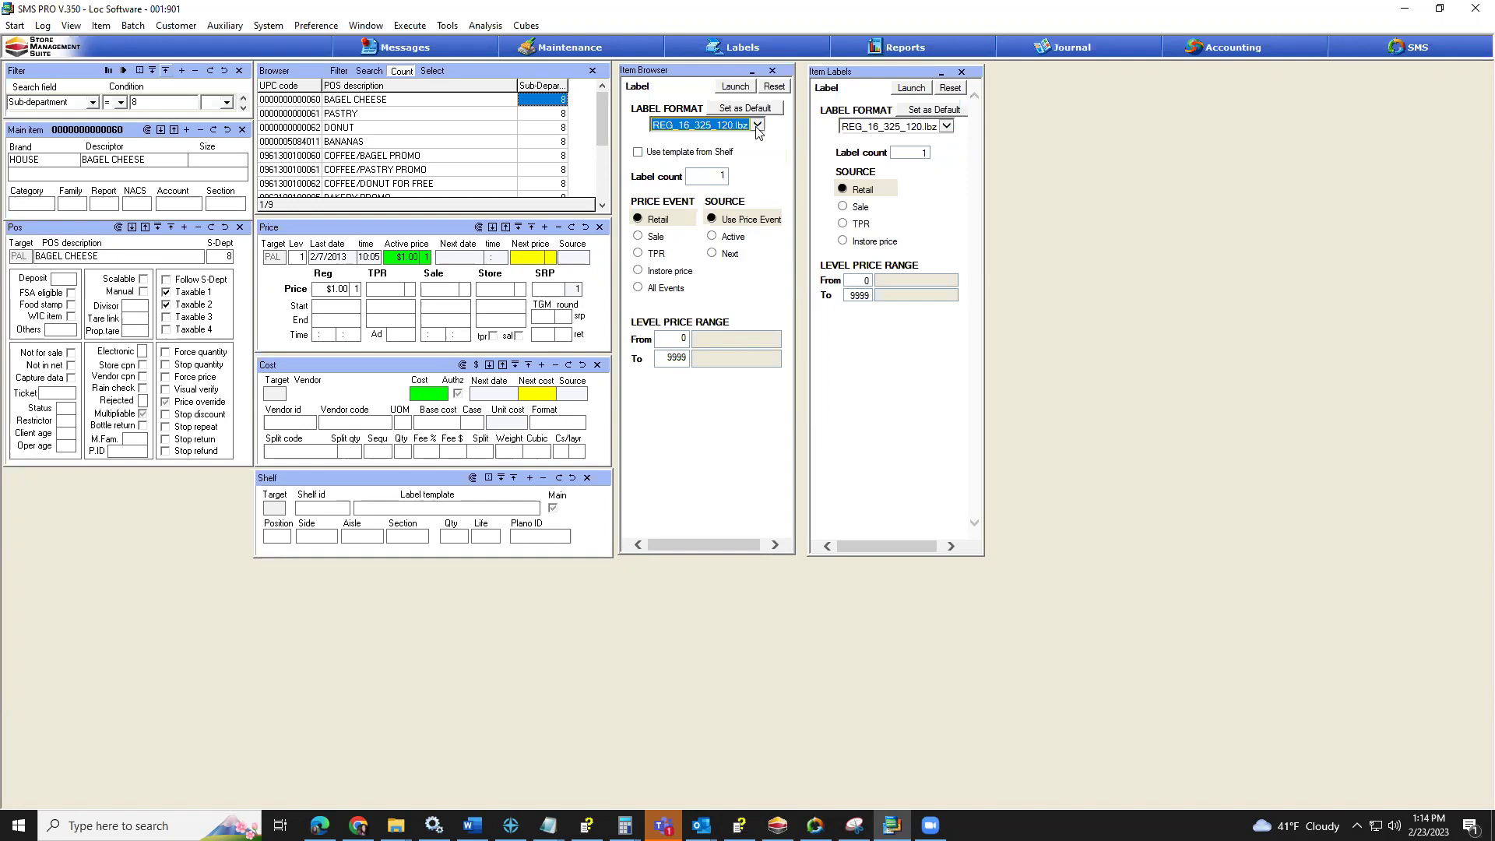
pyautogui.click(734, 88)
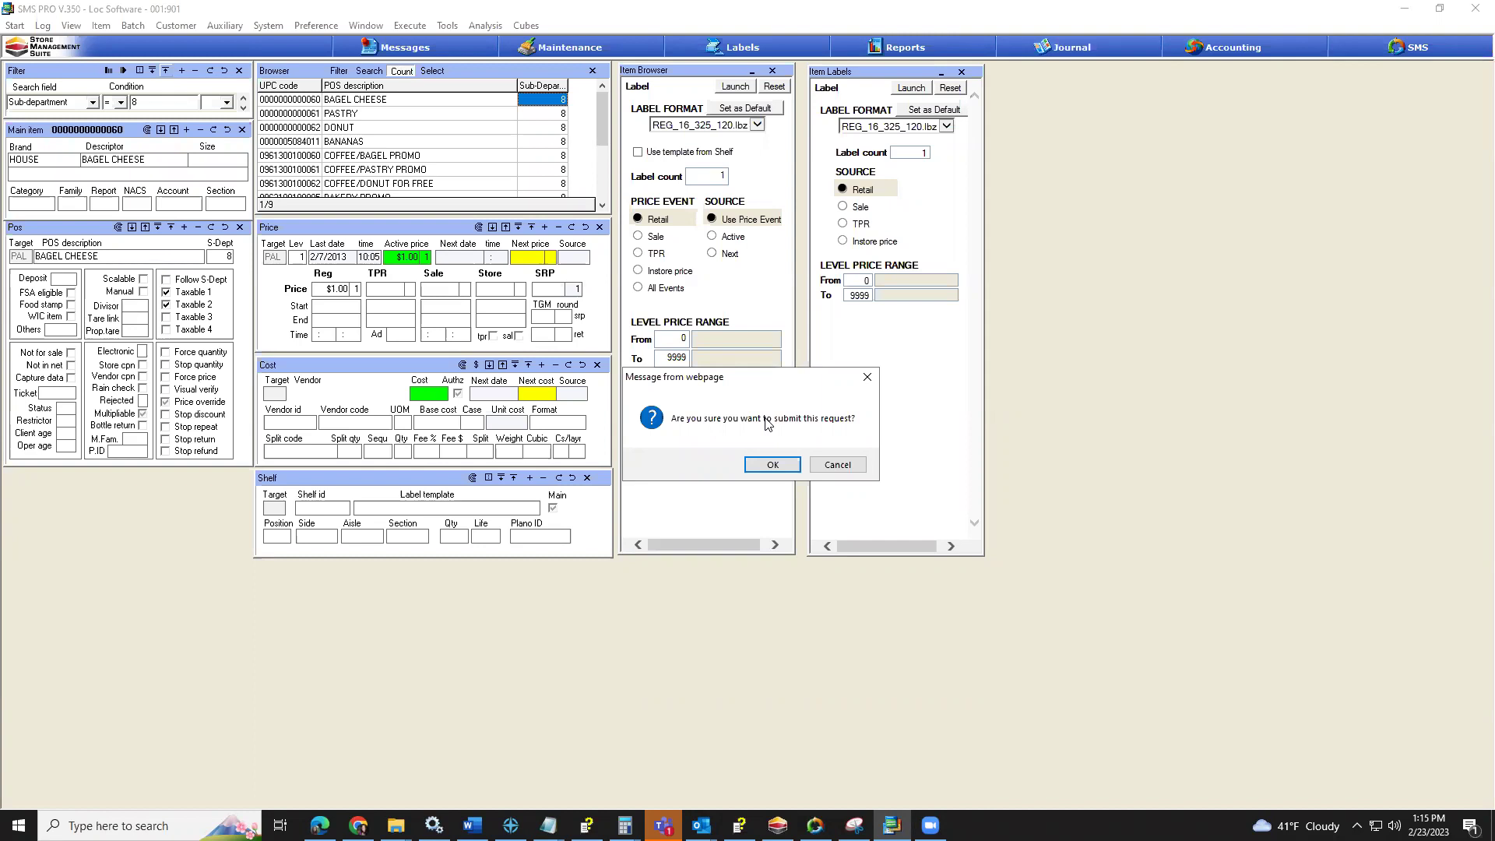
pyautogui.click(772, 465)
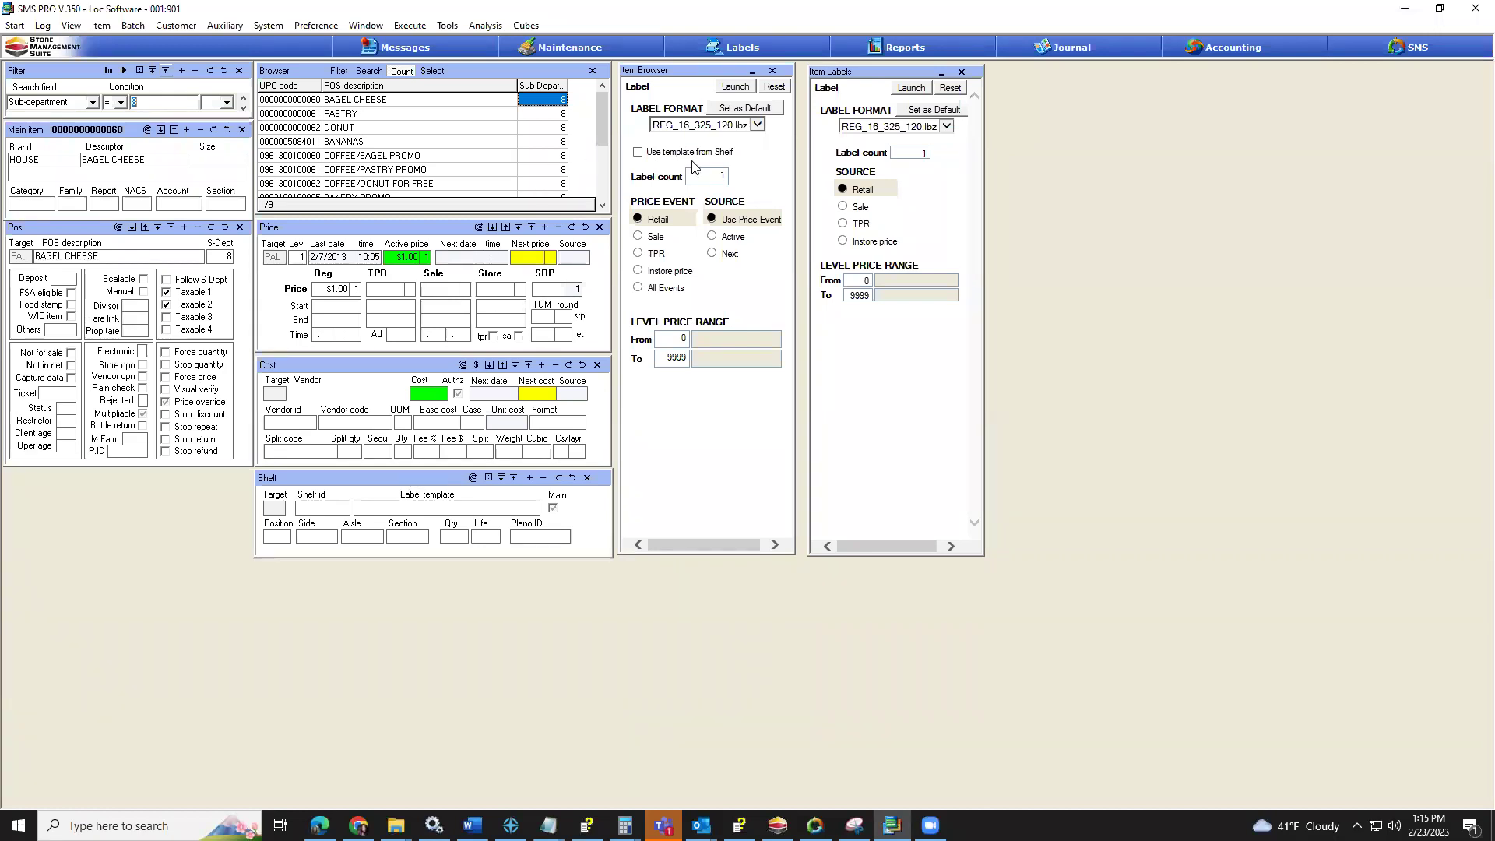
# Assign the REG_14UP_05162.lbz label template to the BAGEL CHEESE item in its Shelf record.
pyautogui.click(342, 489)
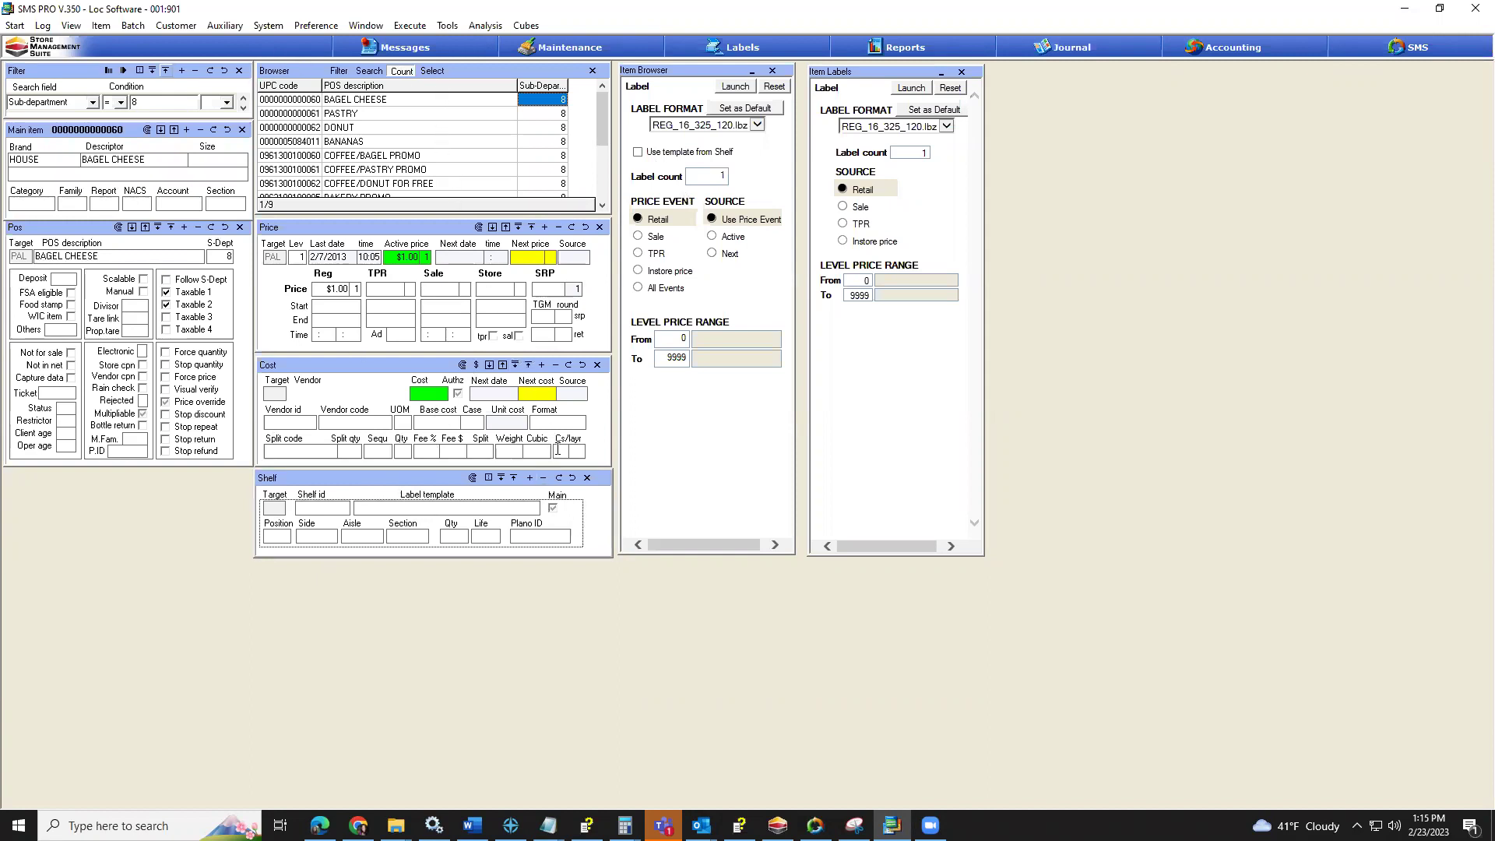
pyautogui.click(531, 479)
pyautogui.click(317, 509)
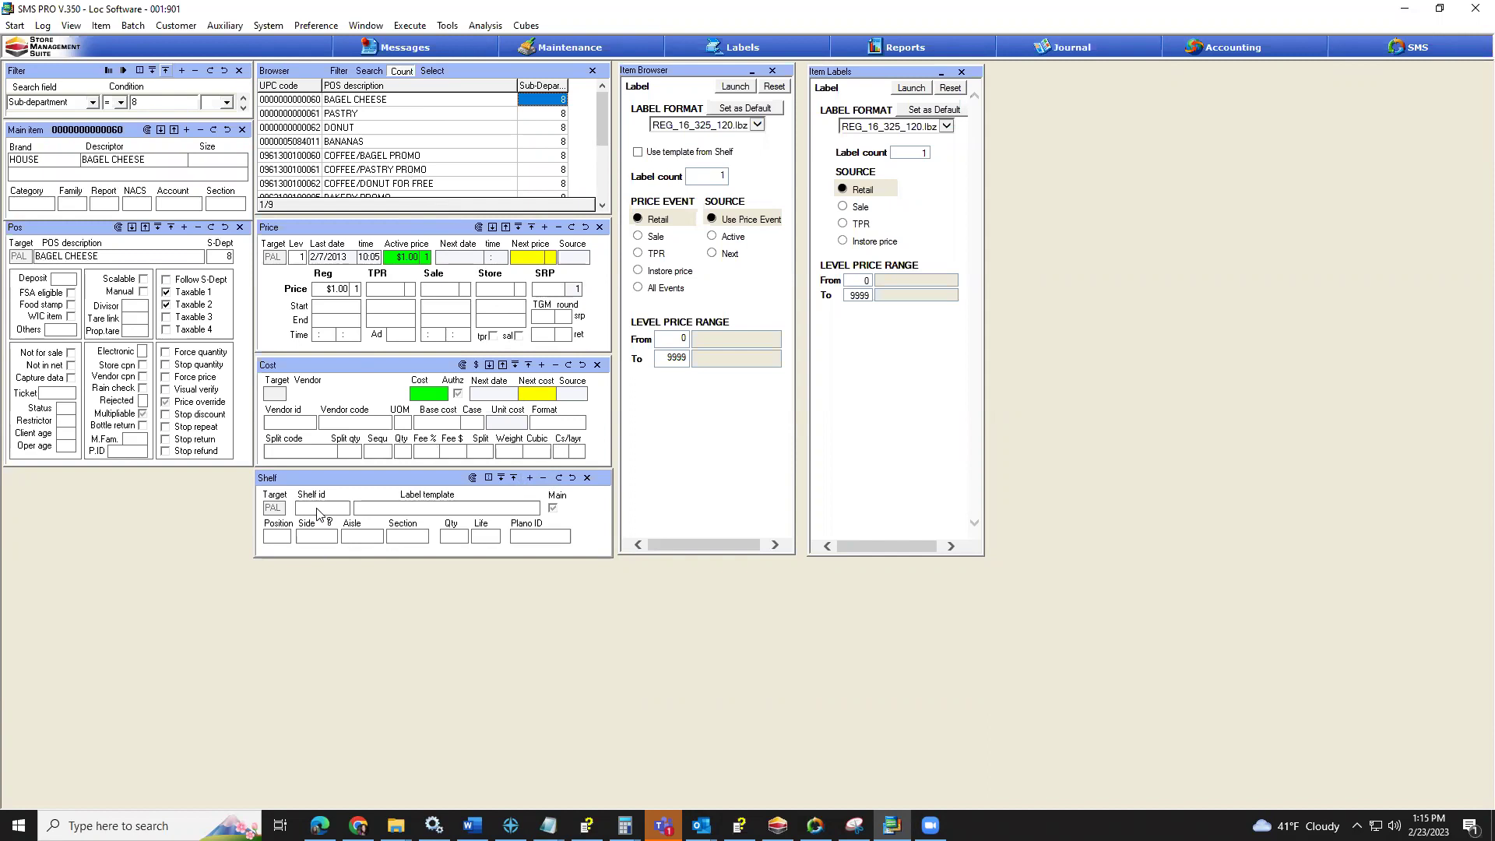
pyautogui.doubleClick(365, 516)
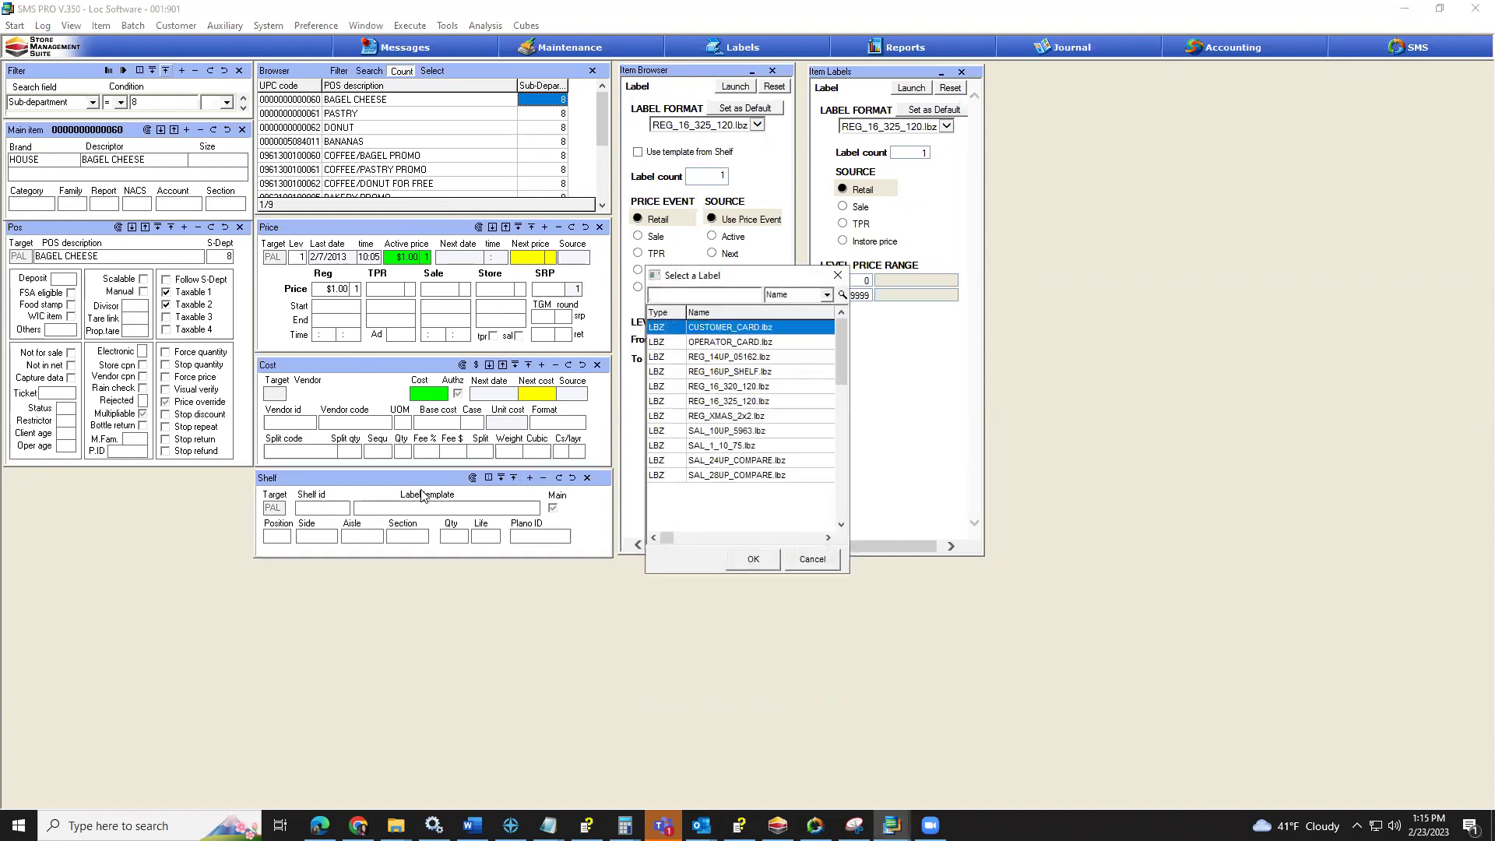
pyautogui.click(729, 359)
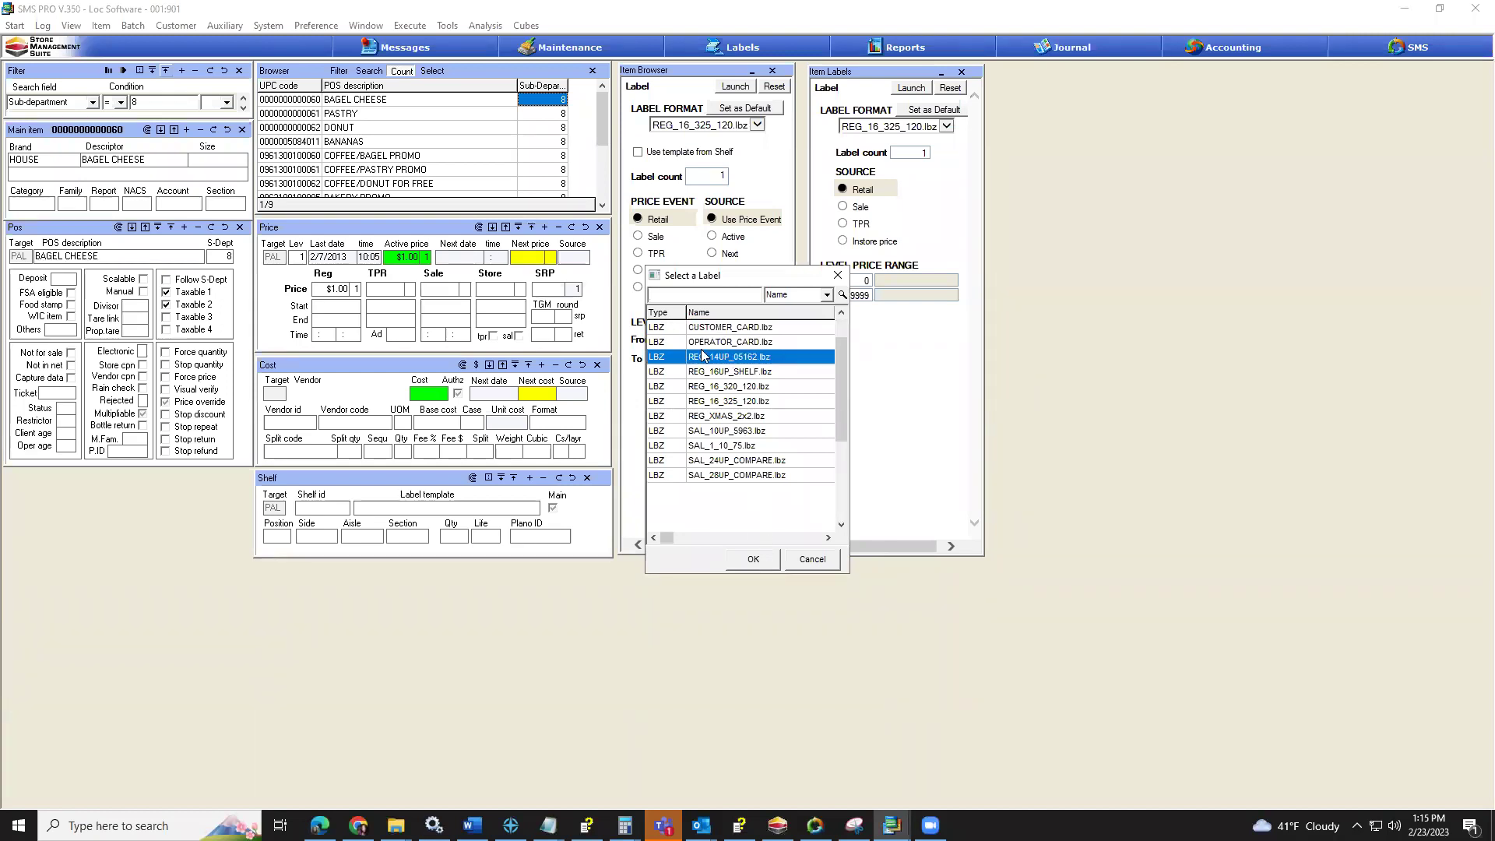
pyautogui.click(751, 558)
pyautogui.click(560, 478)
pyautogui.click(852, 473)
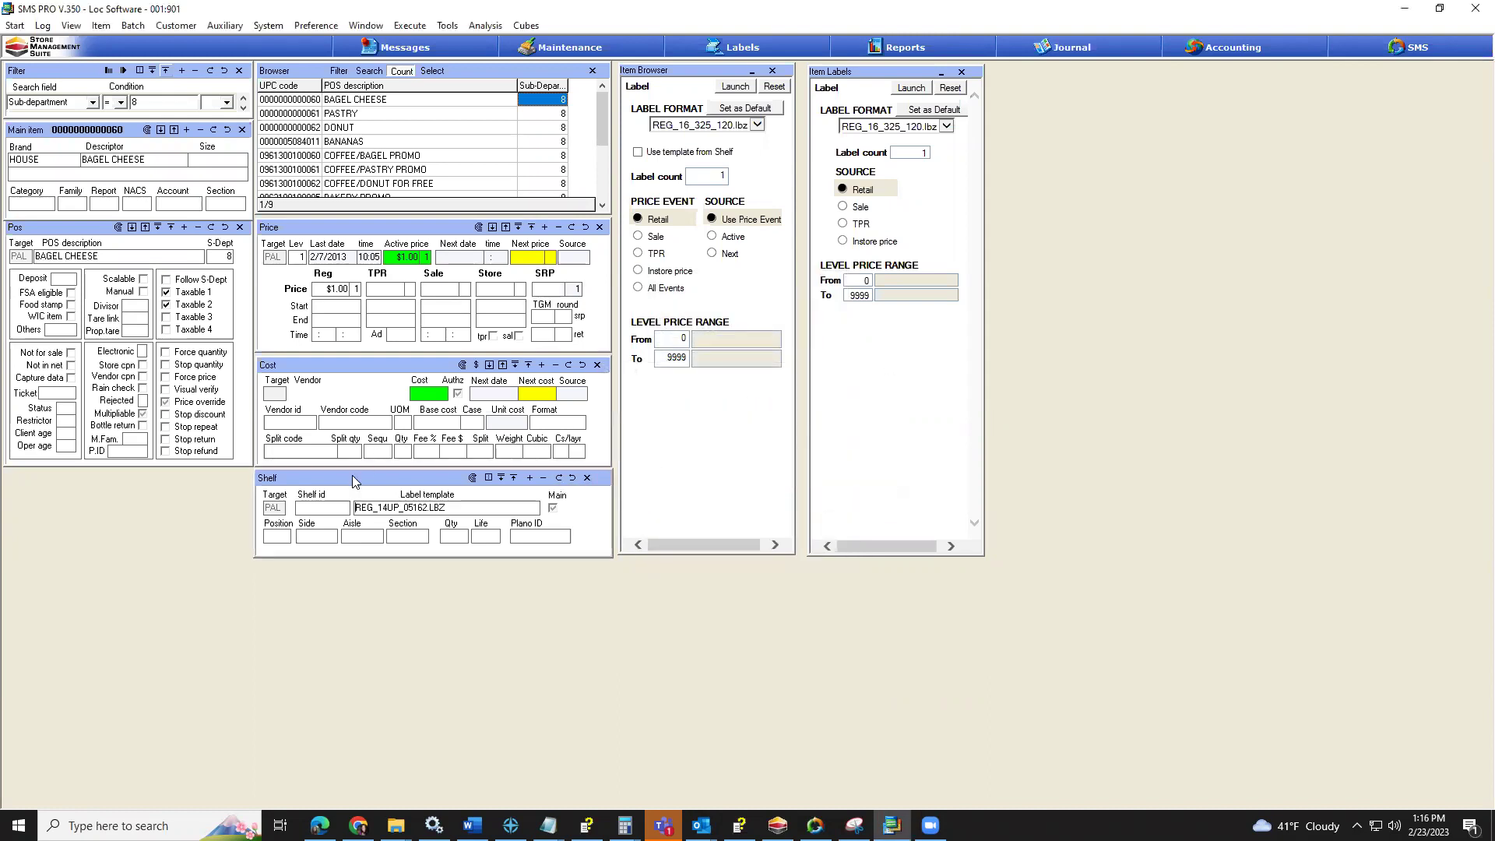
# Look up the available shelves and assign shelf id 1011011 to the BAGEL CHEESE item.
pyautogui.doubleClick(326, 513)
pyautogui.doubleClick(769, 365)
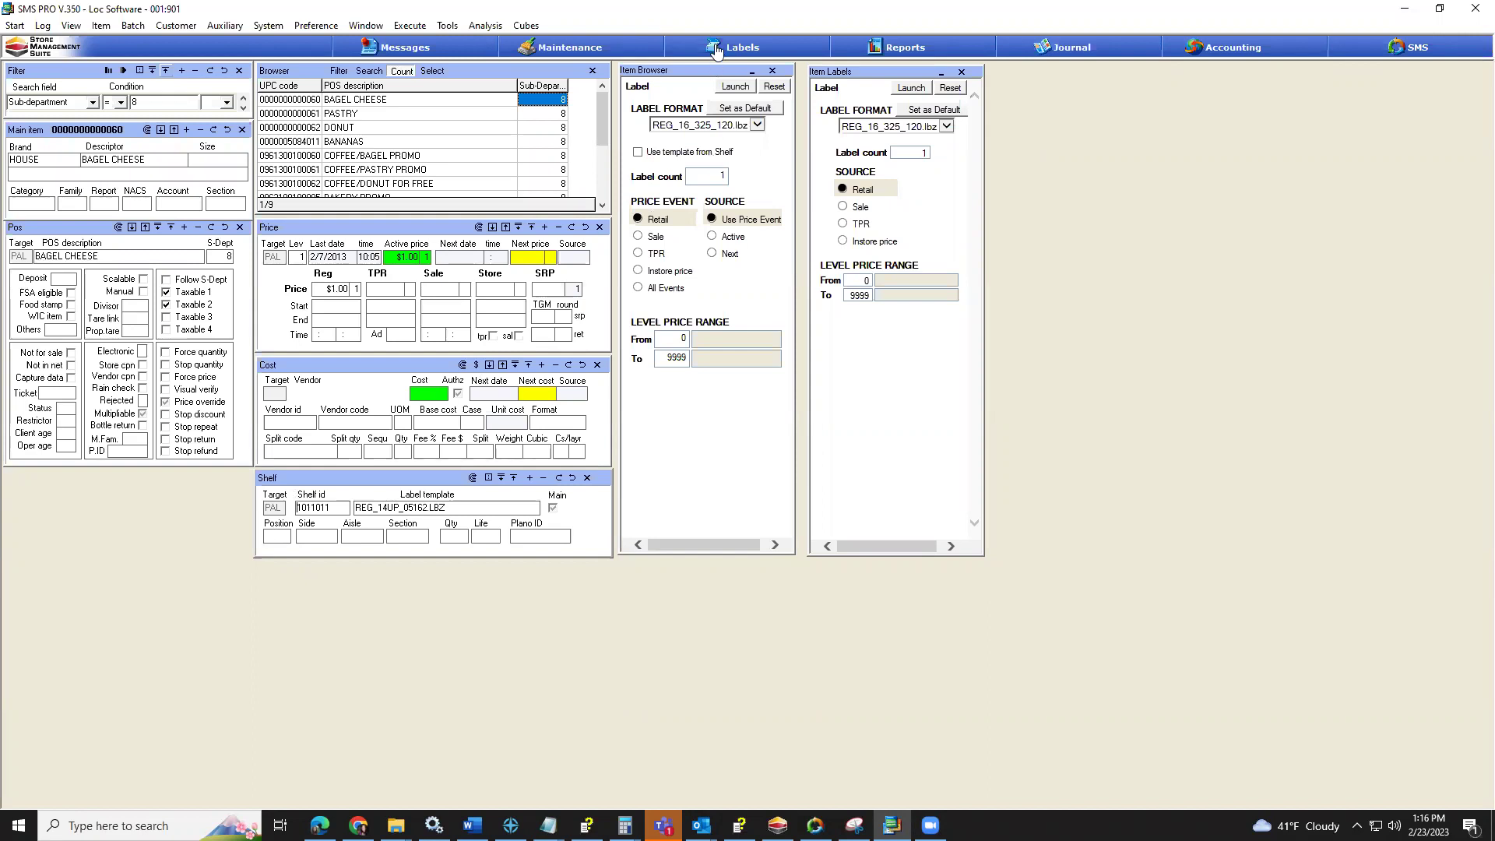
pyautogui.hotkey('shift', 'End')
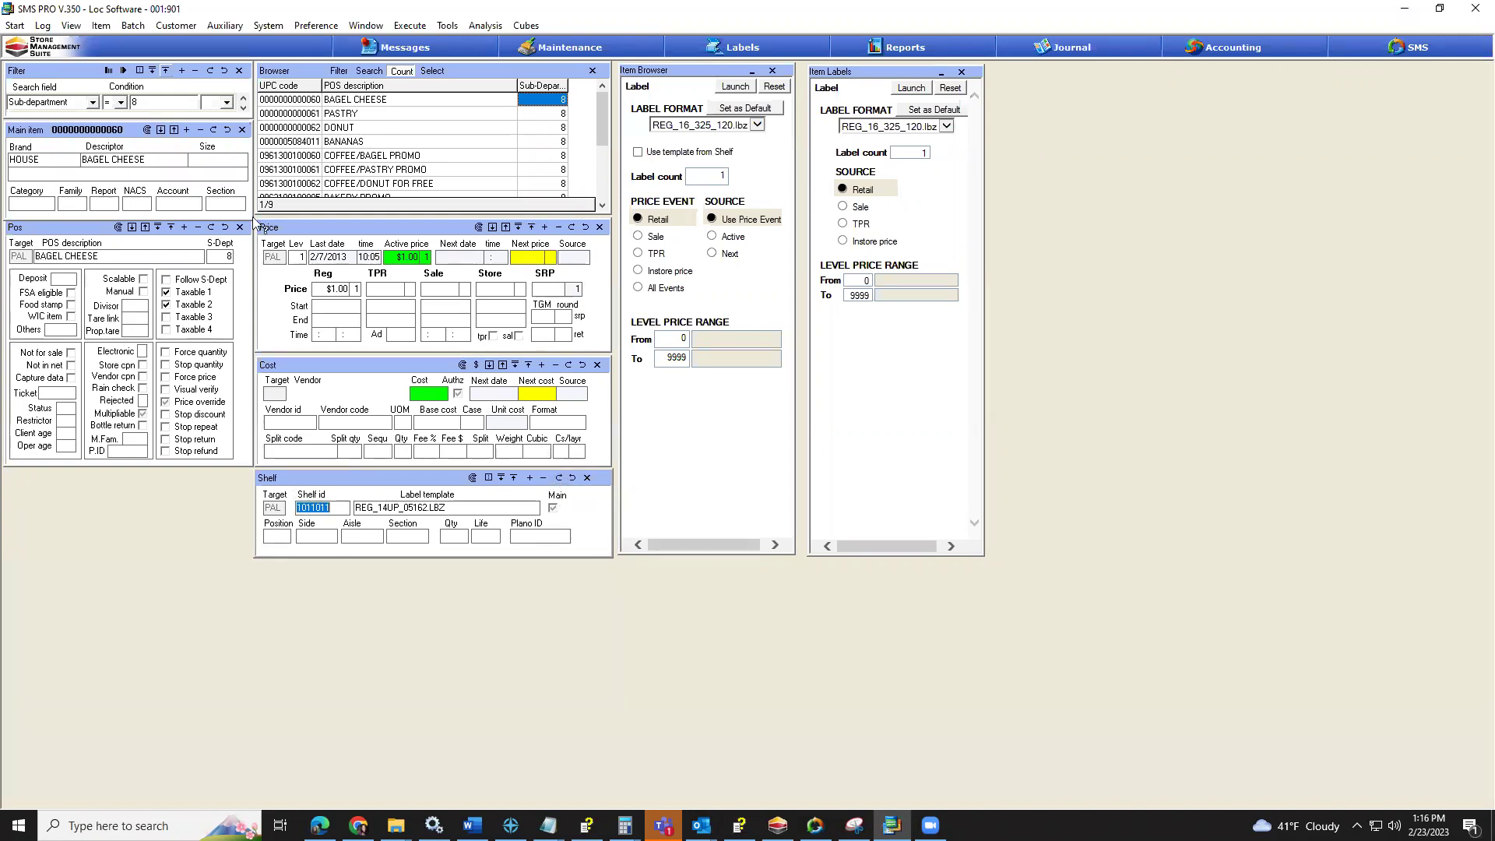
pyautogui.click(99, 25)
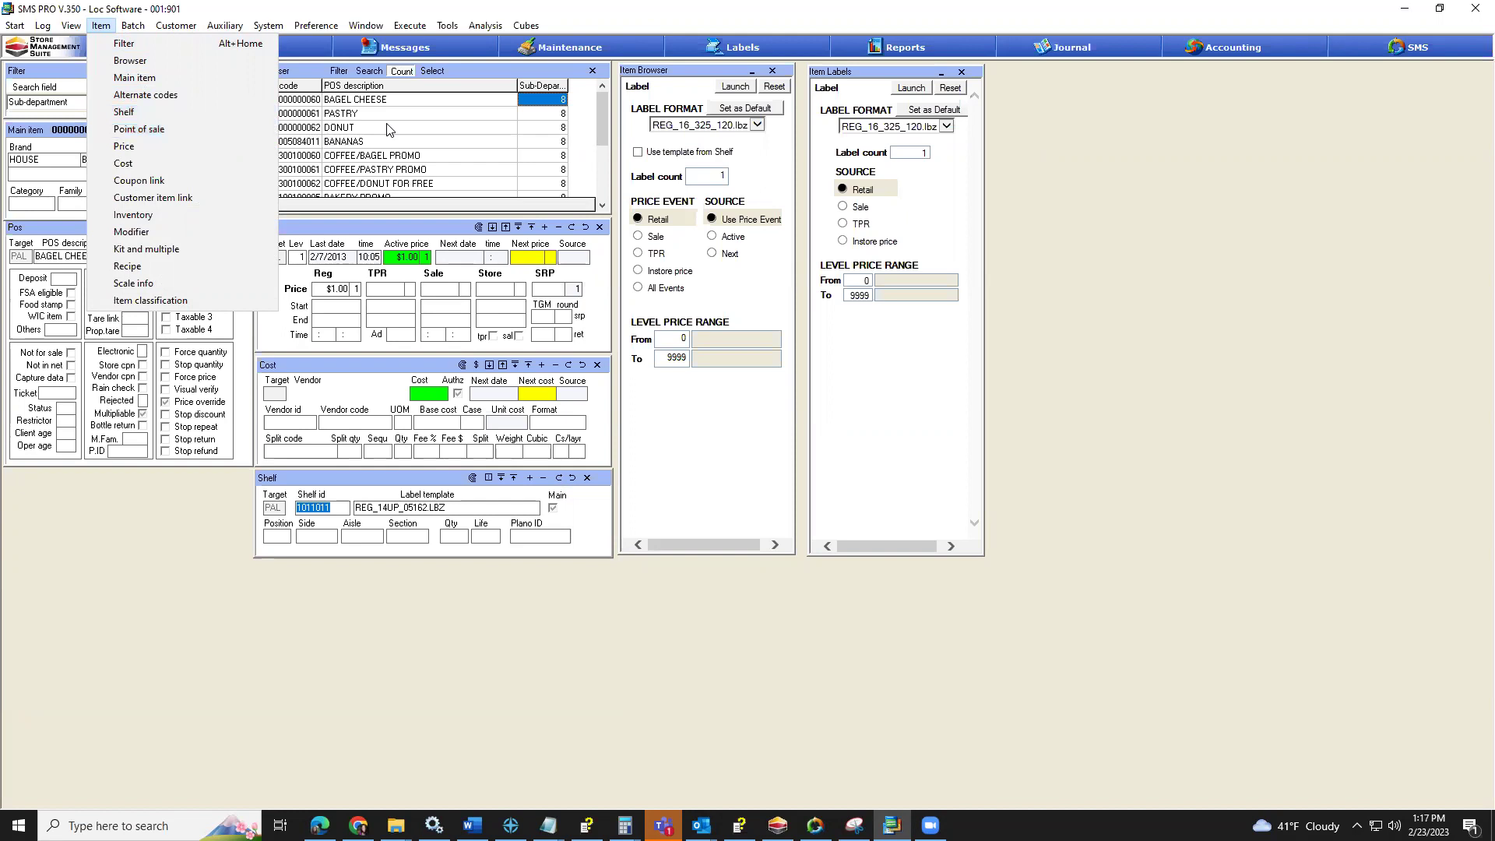
pyautogui.click(1062, 283)
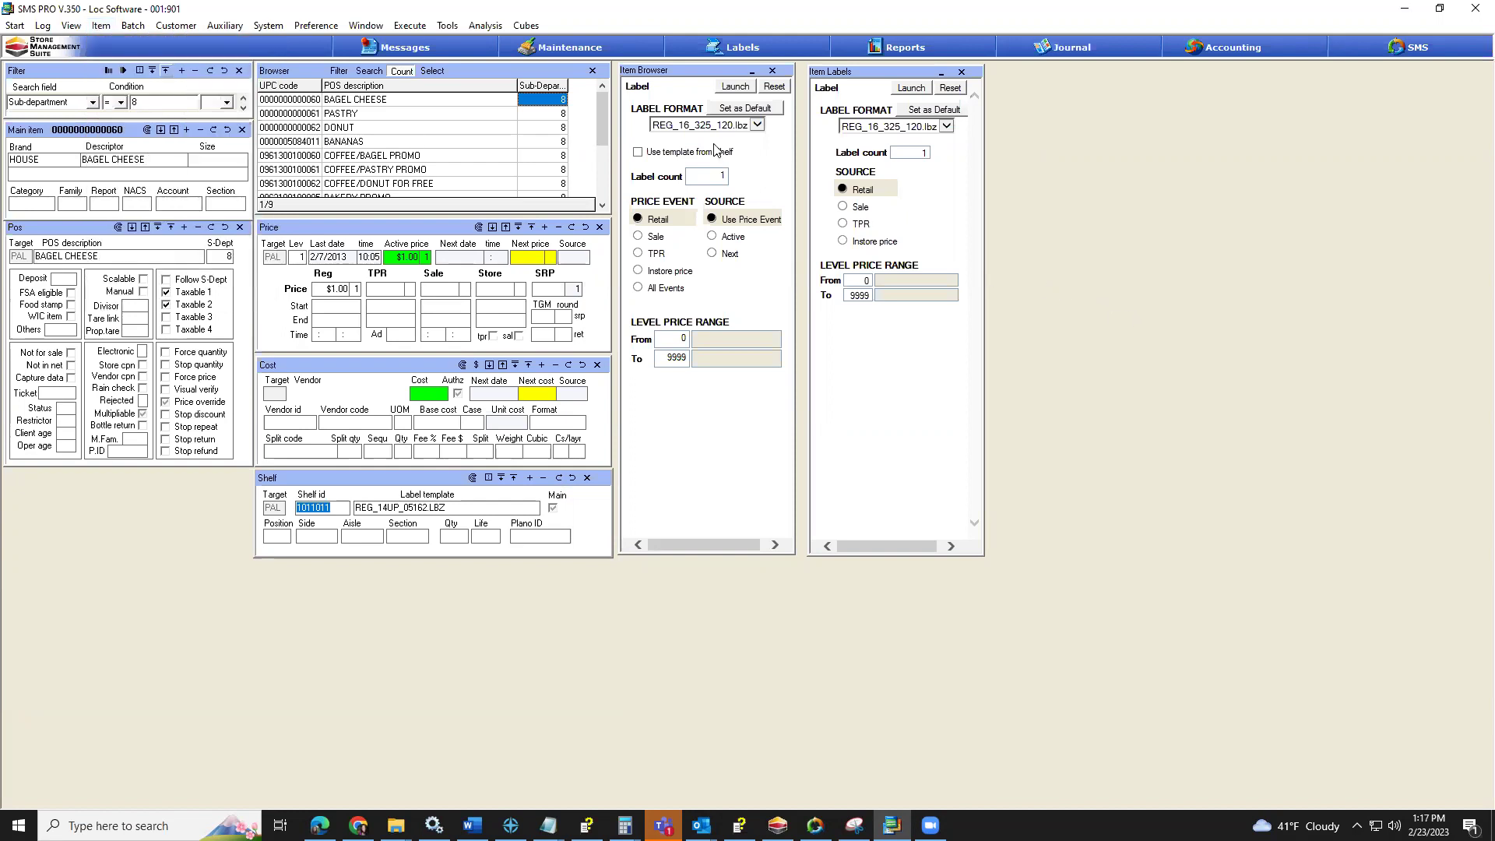
# Open the Labels window, examine the Label on Price Events options among the item labels, and return to the list.
pyautogui.click(727, 49)
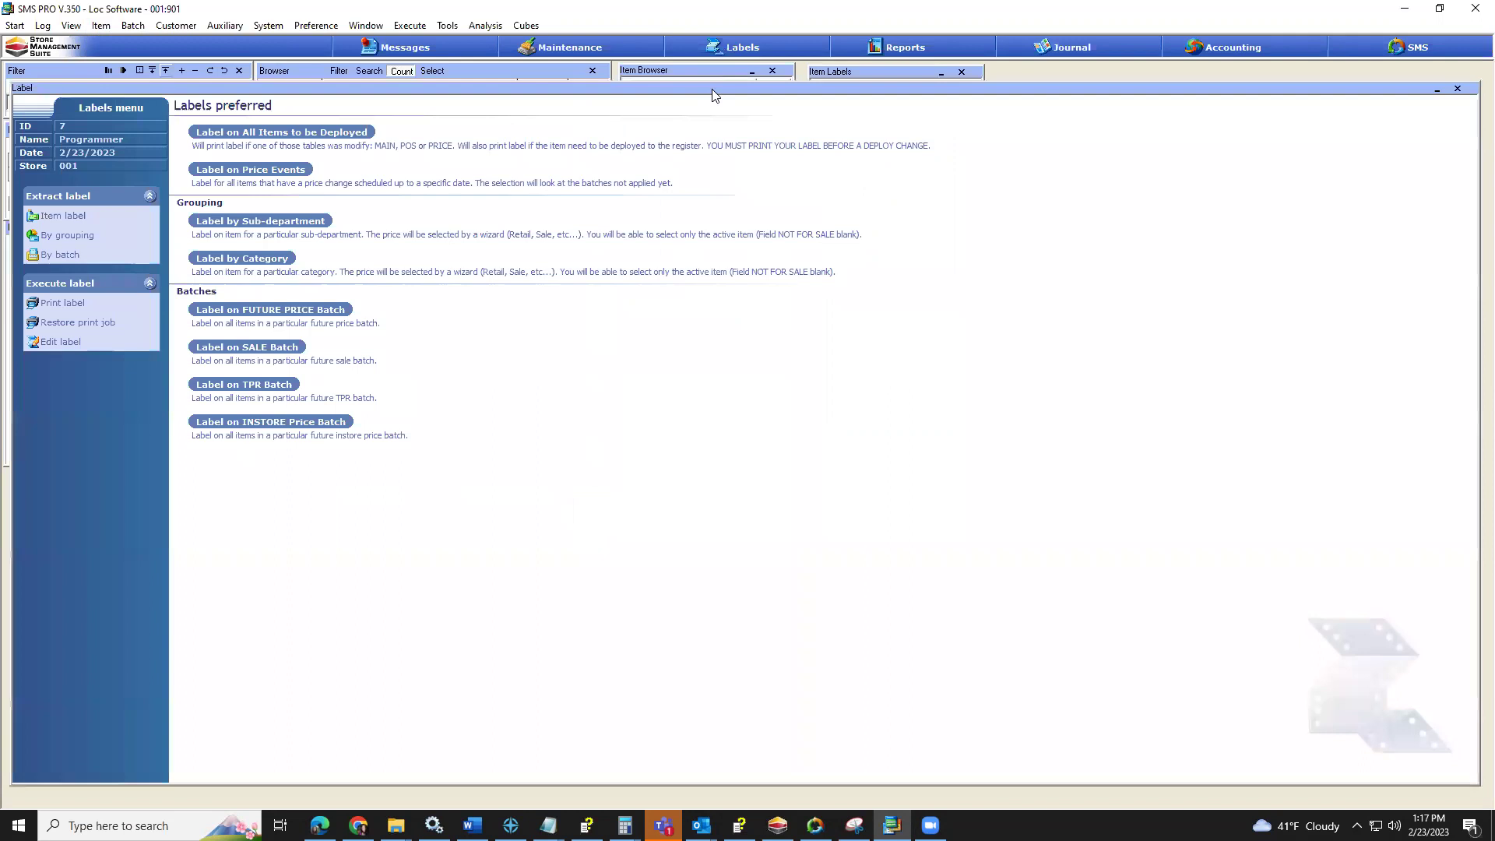
pyautogui.moveTo(710, 85); pyautogui.dragTo(707, 70)
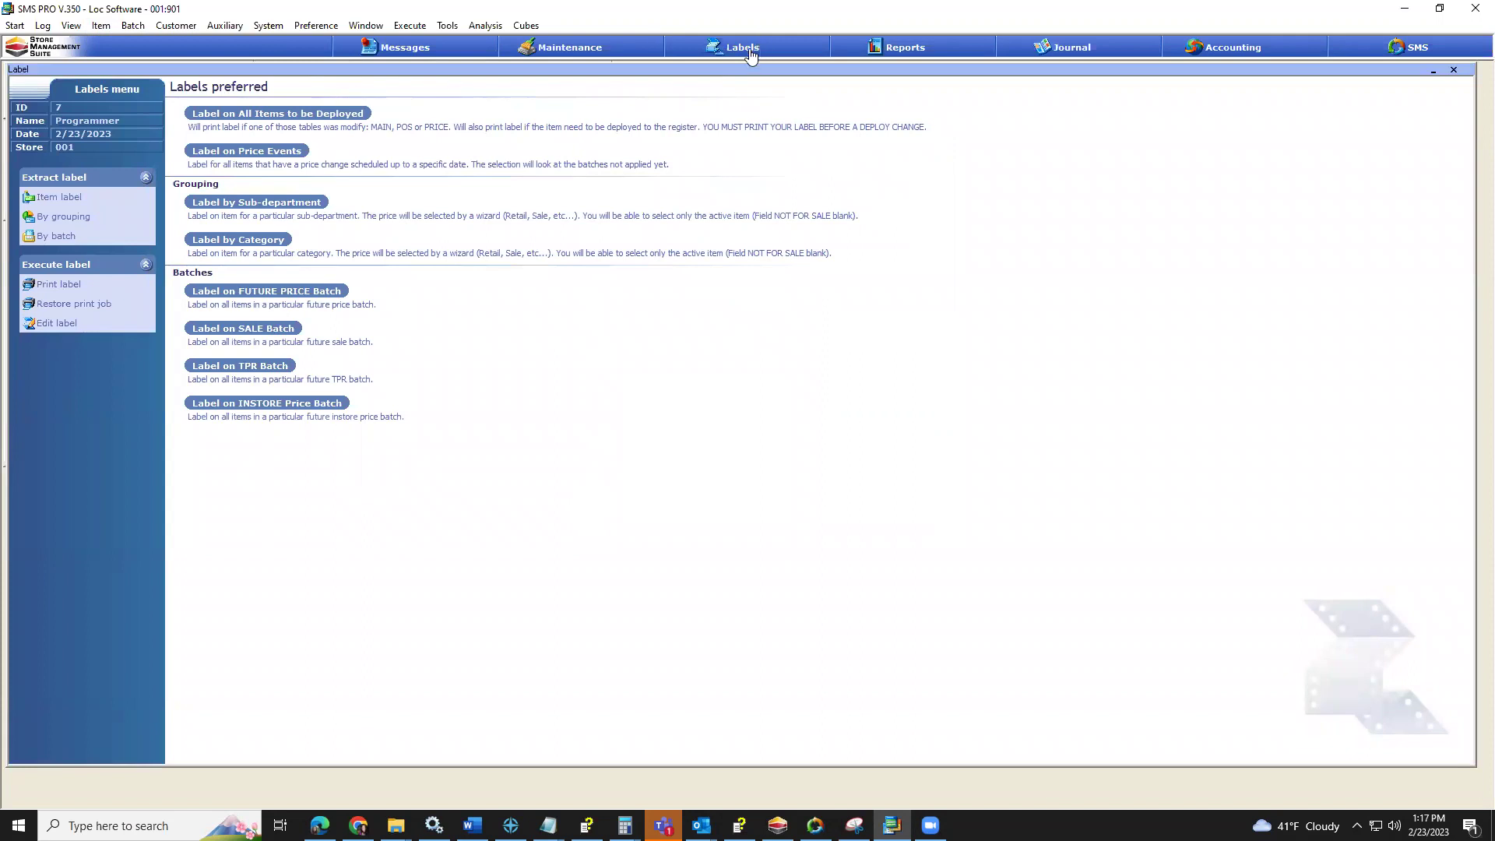
pyautogui.click(89, 200)
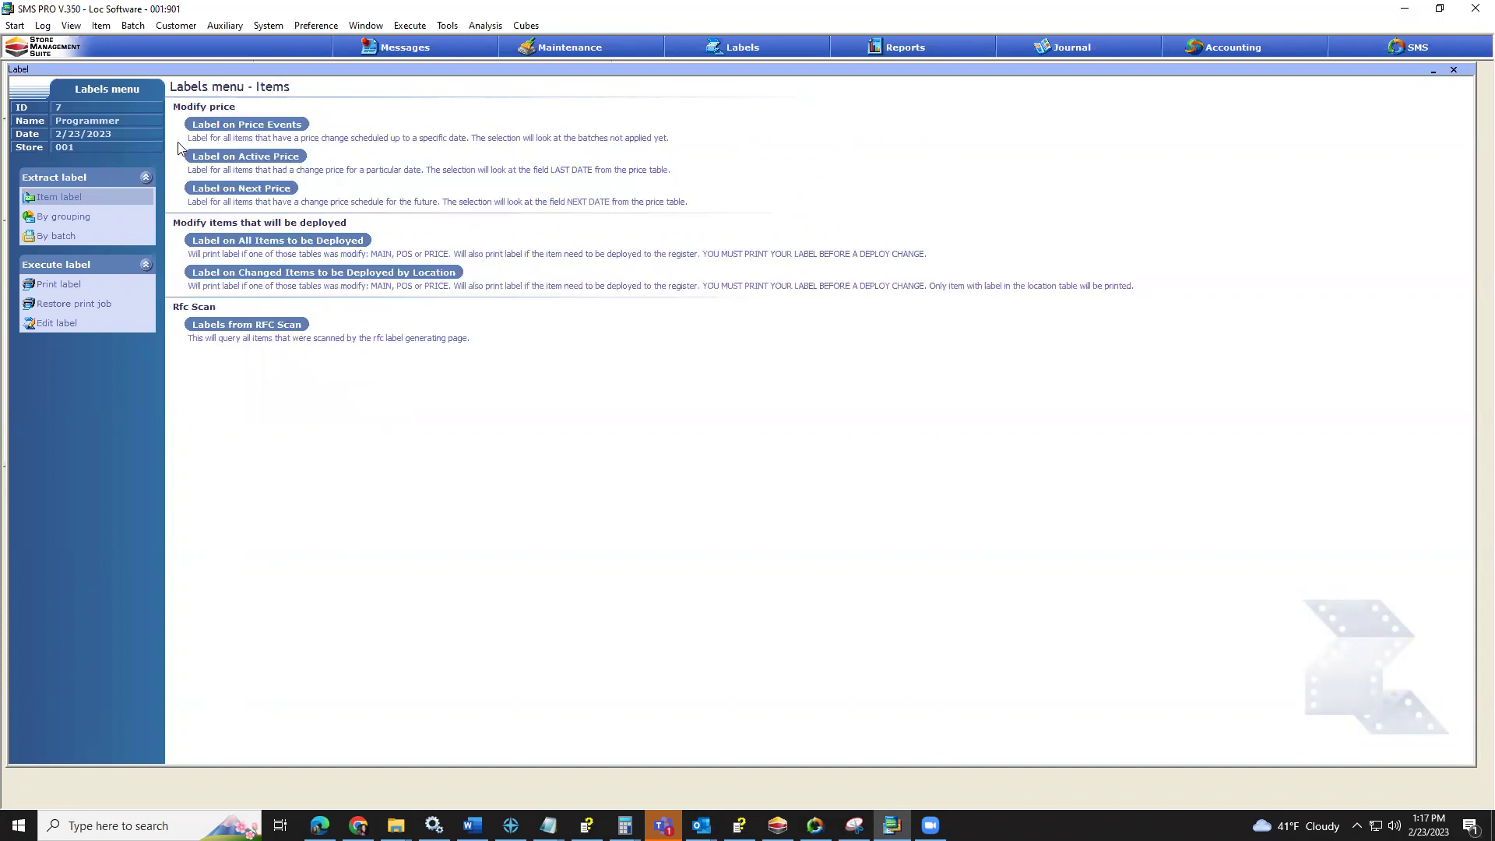
pyautogui.click(278, 127)
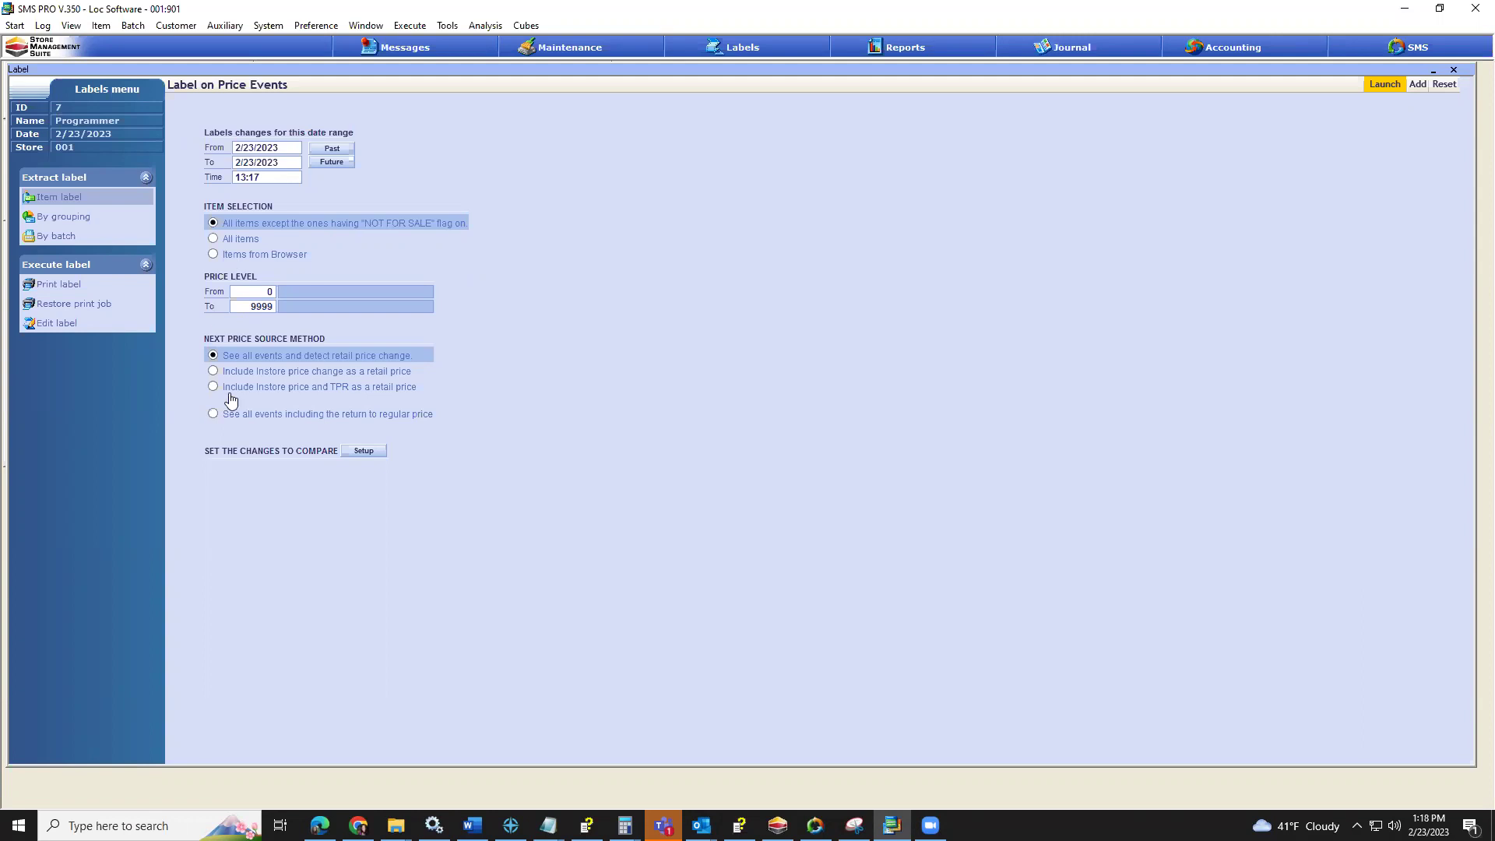
pyautogui.click(134, 200)
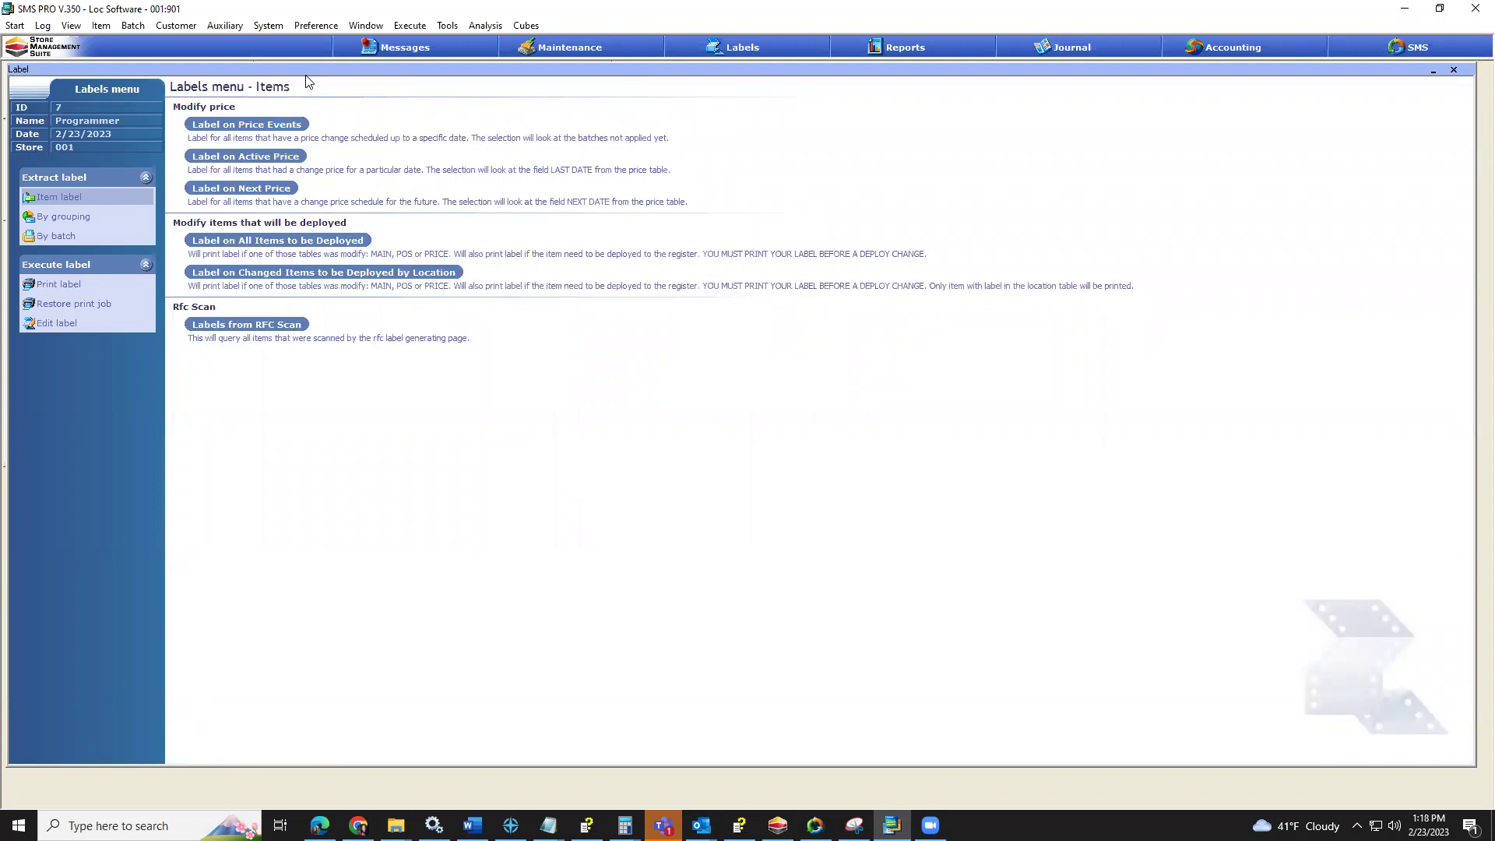
# Move the Labels window down to uncover the Price form and examine the item's next date and next price fields.
pyautogui.moveTo(310, 69); pyautogui.dragTo(305, 304)
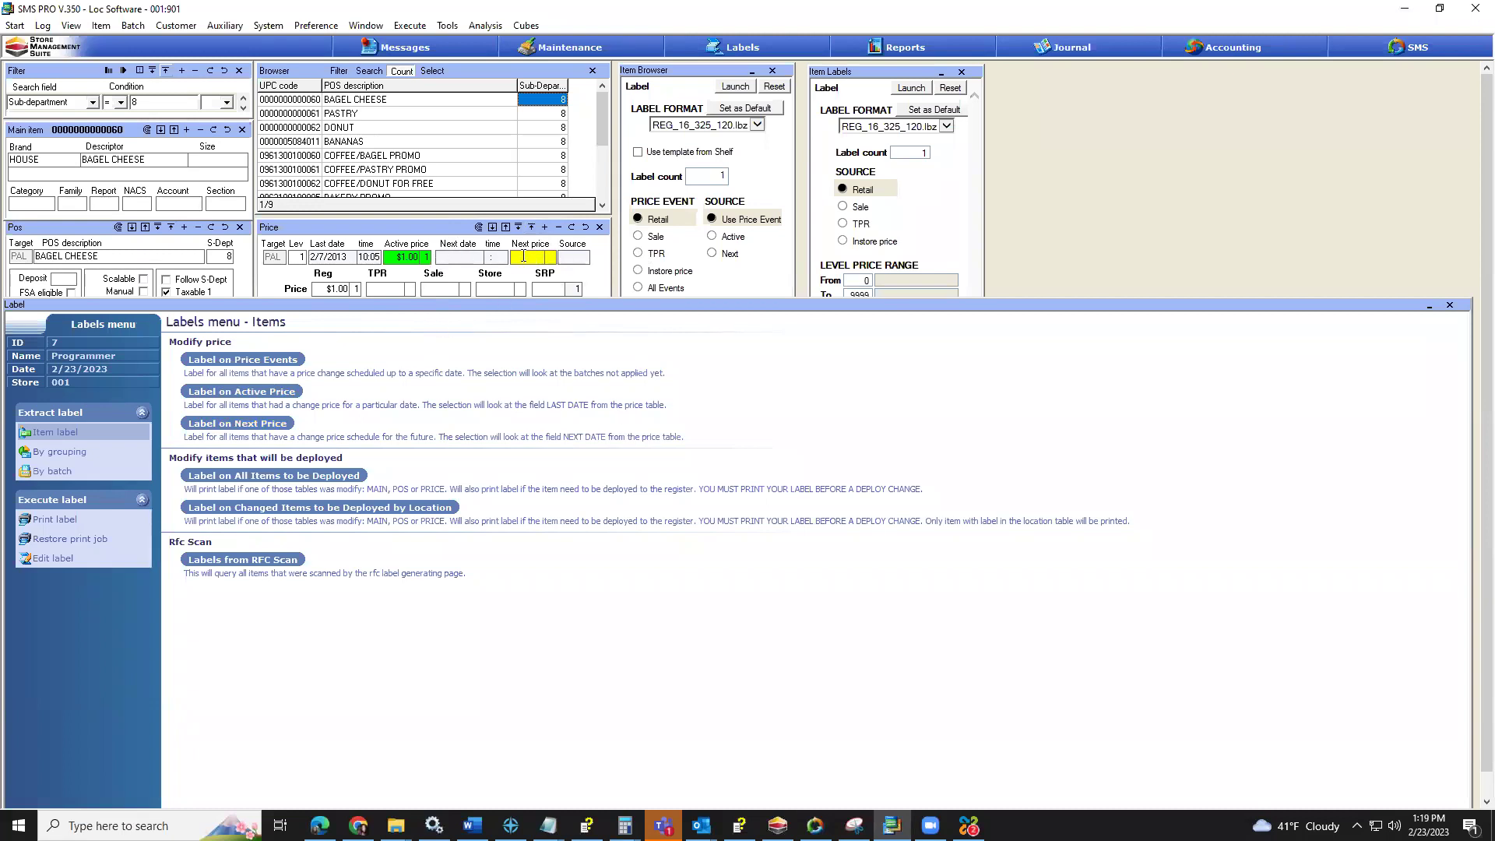
pyautogui.click(465, 257)
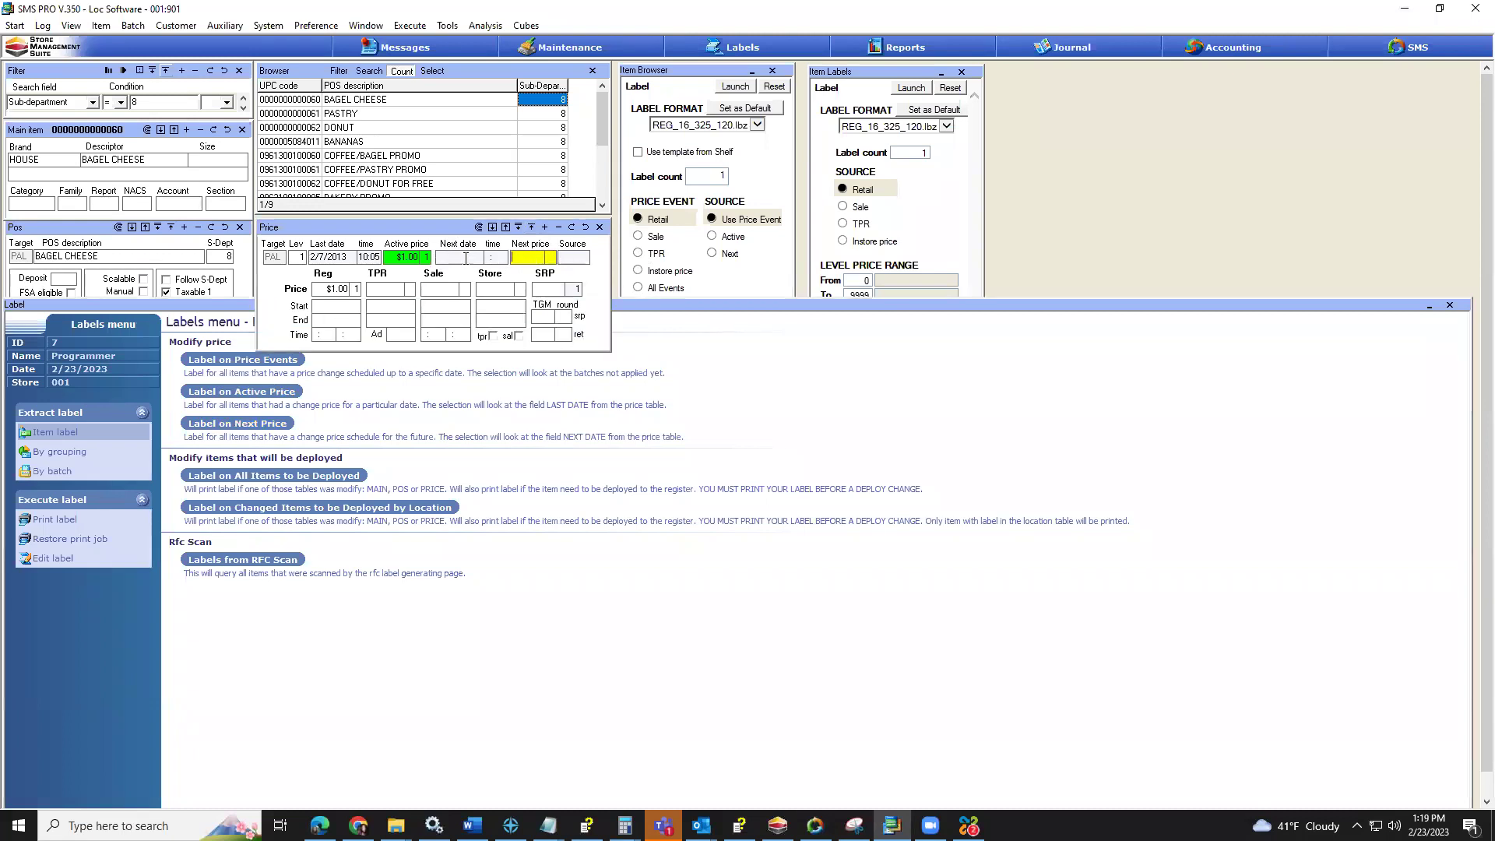
pyautogui.click(352, 401)
# Examine the Label on Next Price options, choosing the REG_XMAS_2x2.lbz format and checking the per-label quantity, and return to the item labels.
pyautogui.click(273, 425)
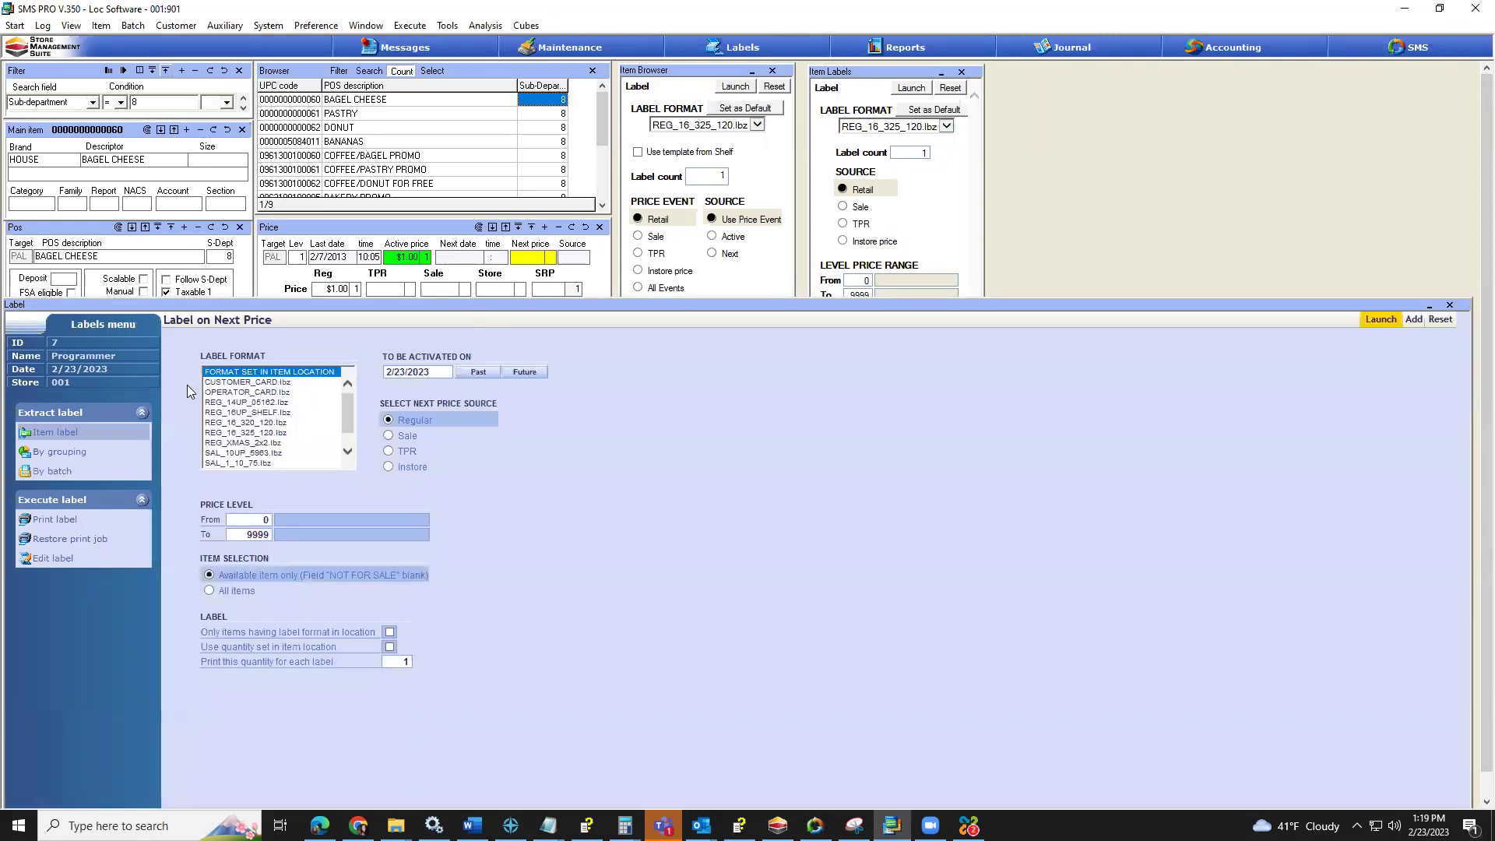
pyautogui.click(250, 442)
pyautogui.hotkey('ctrl', 'a')
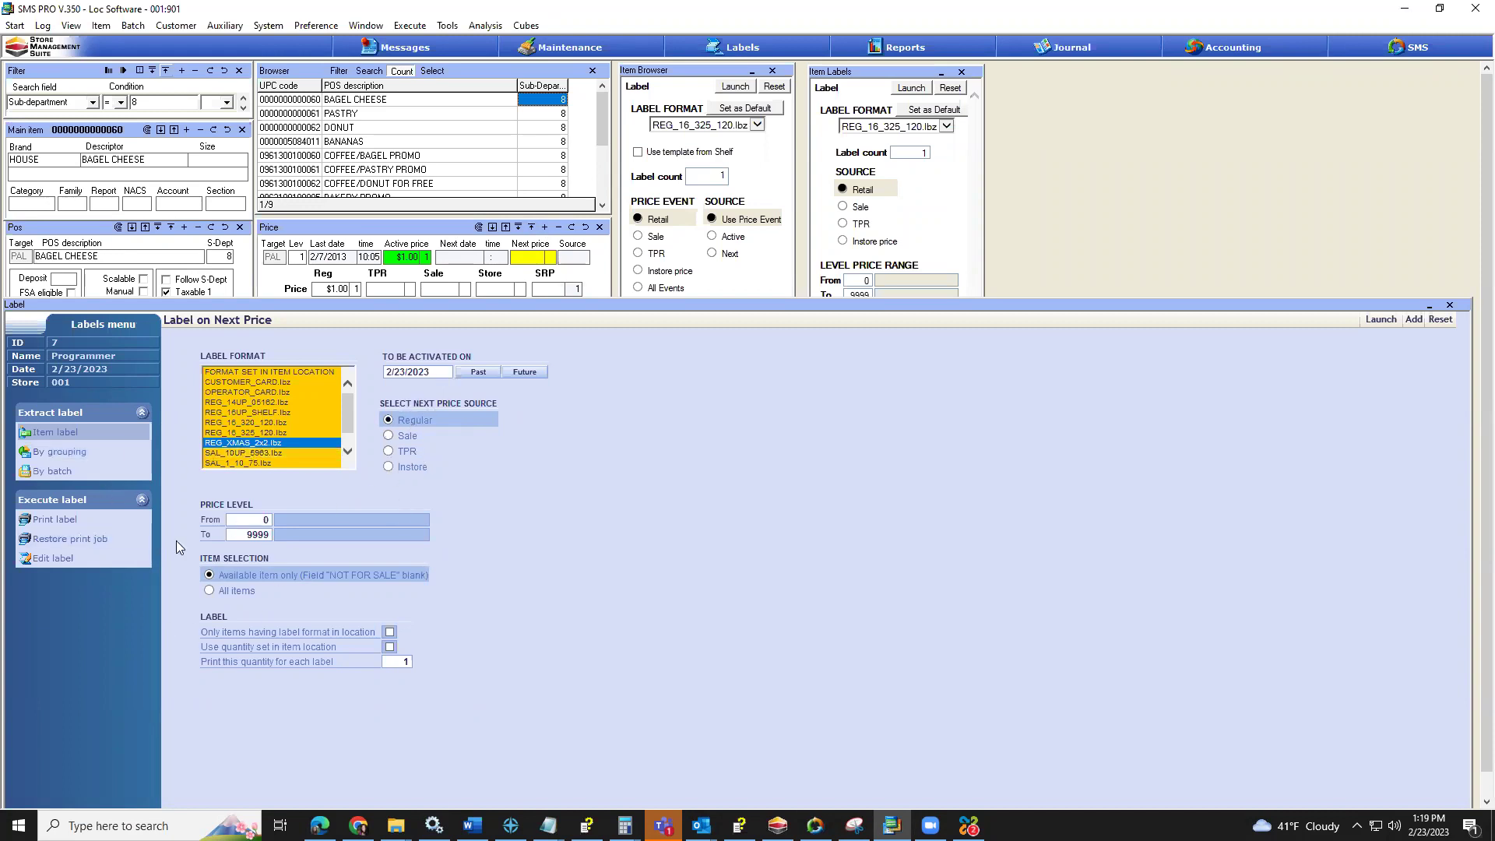
pyautogui.click(398, 663)
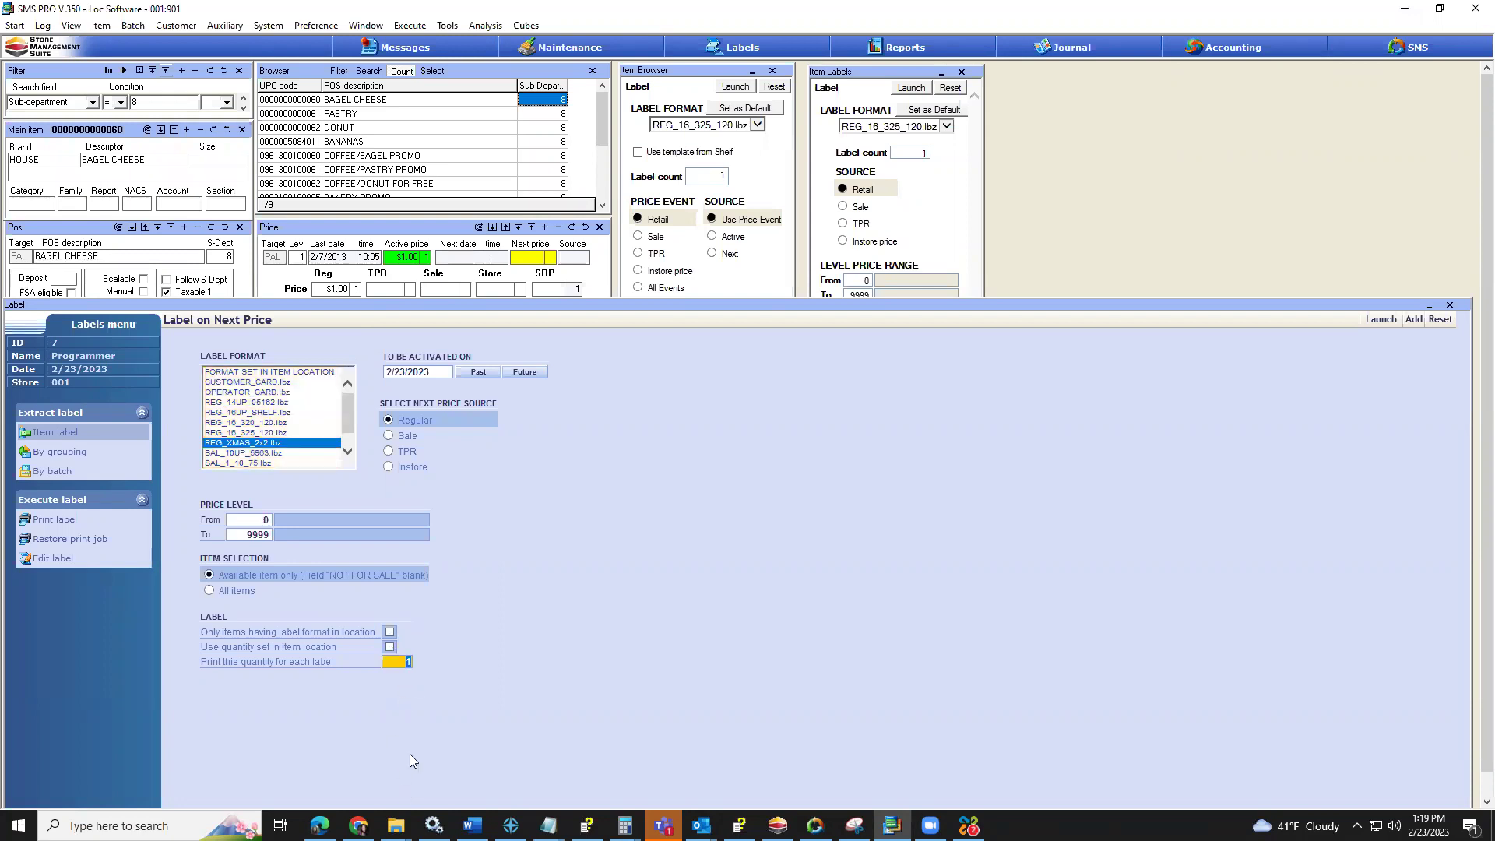
pyautogui.click(74, 436)
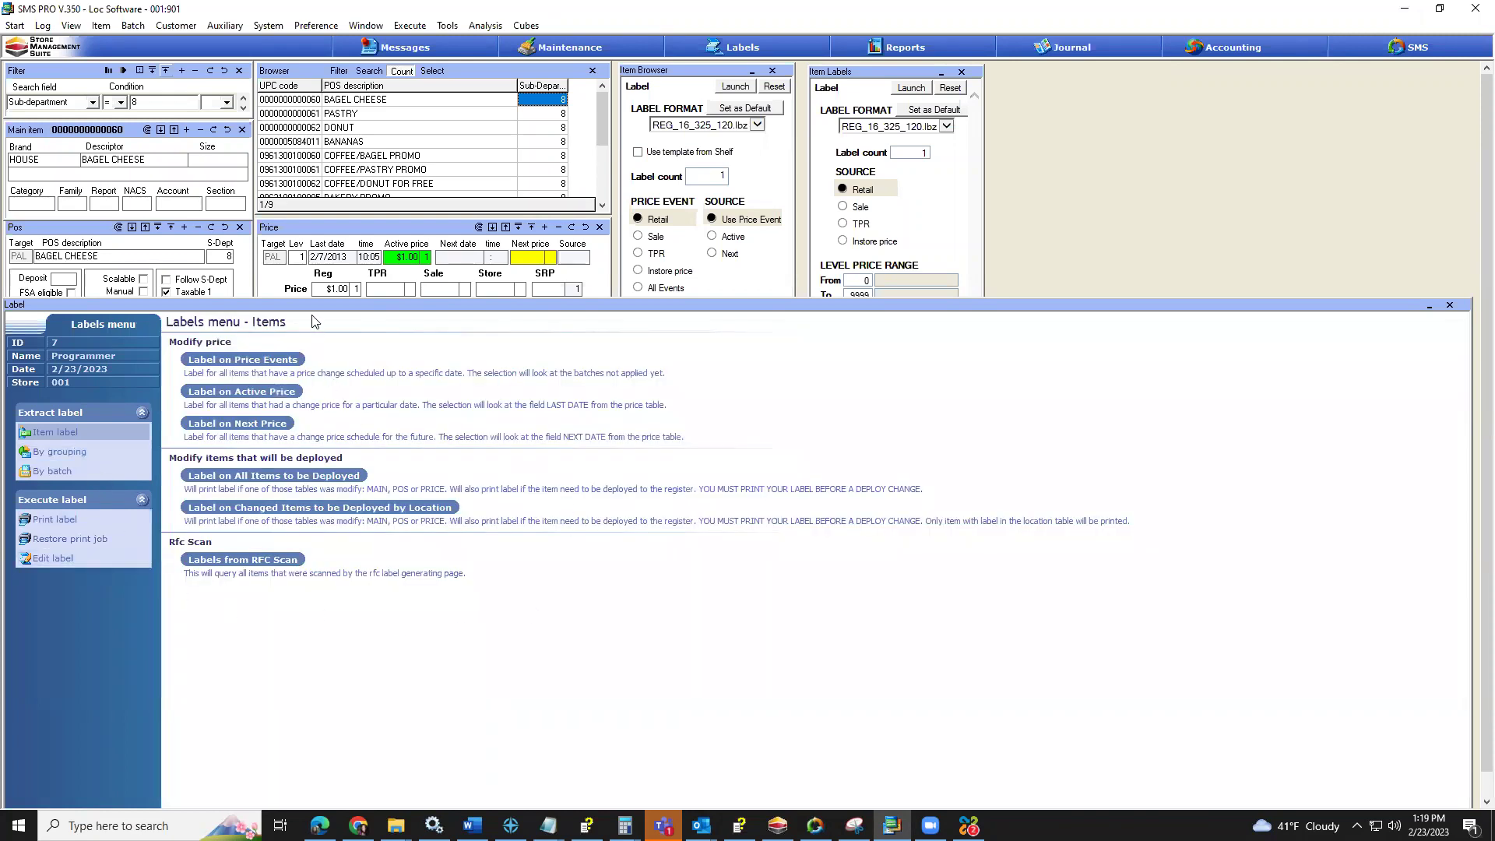
# Examine the Label on All Items to be Deployed options with the REG_14UP_05162.lbz format selected, and return to the item labels.
pyautogui.moveTo(310, 301); pyautogui.dragTo(310, 235)
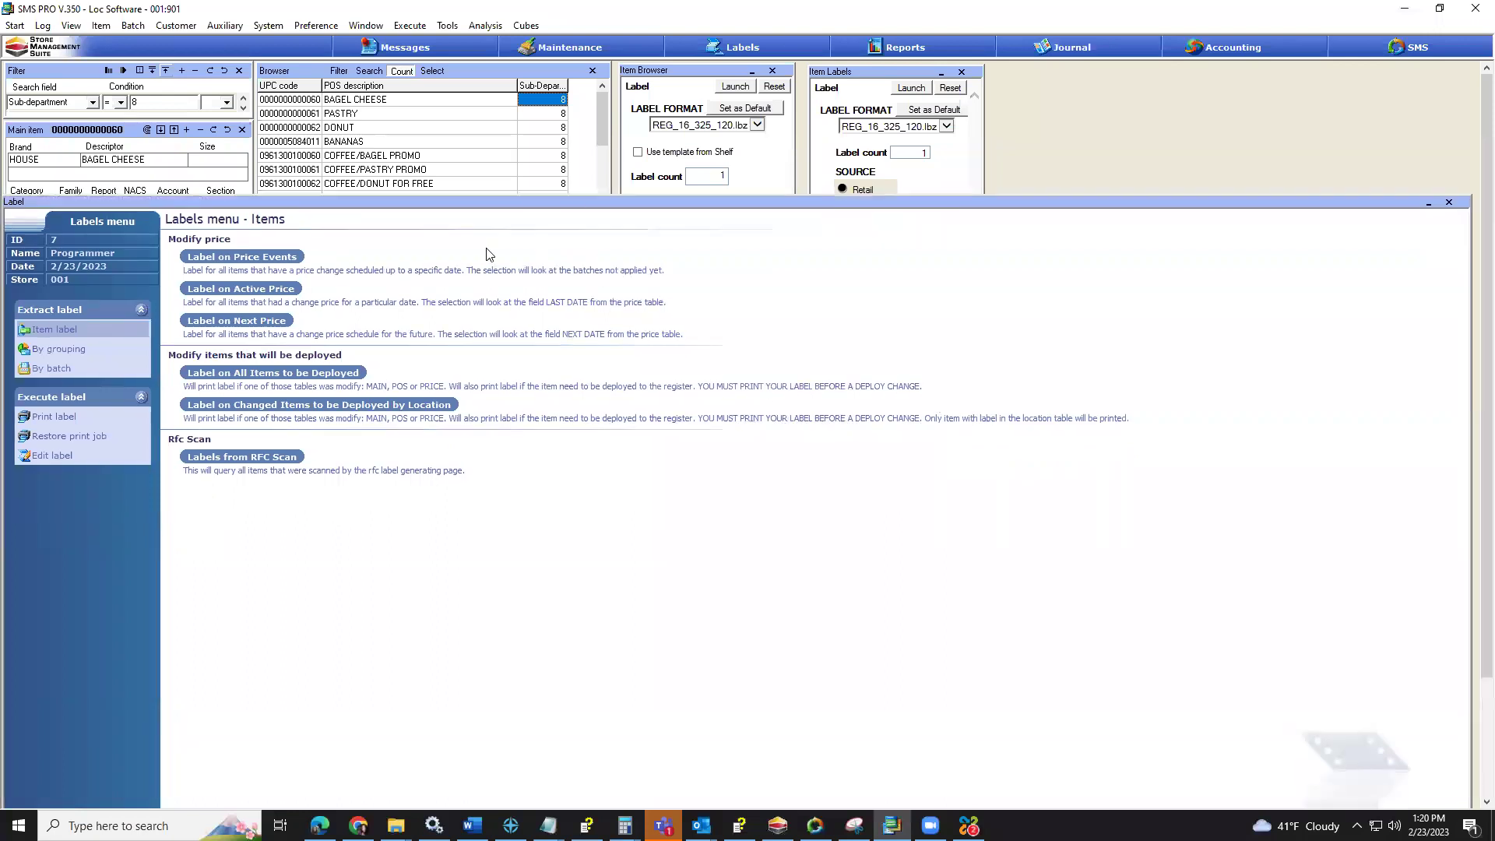
pyautogui.click(294, 372)
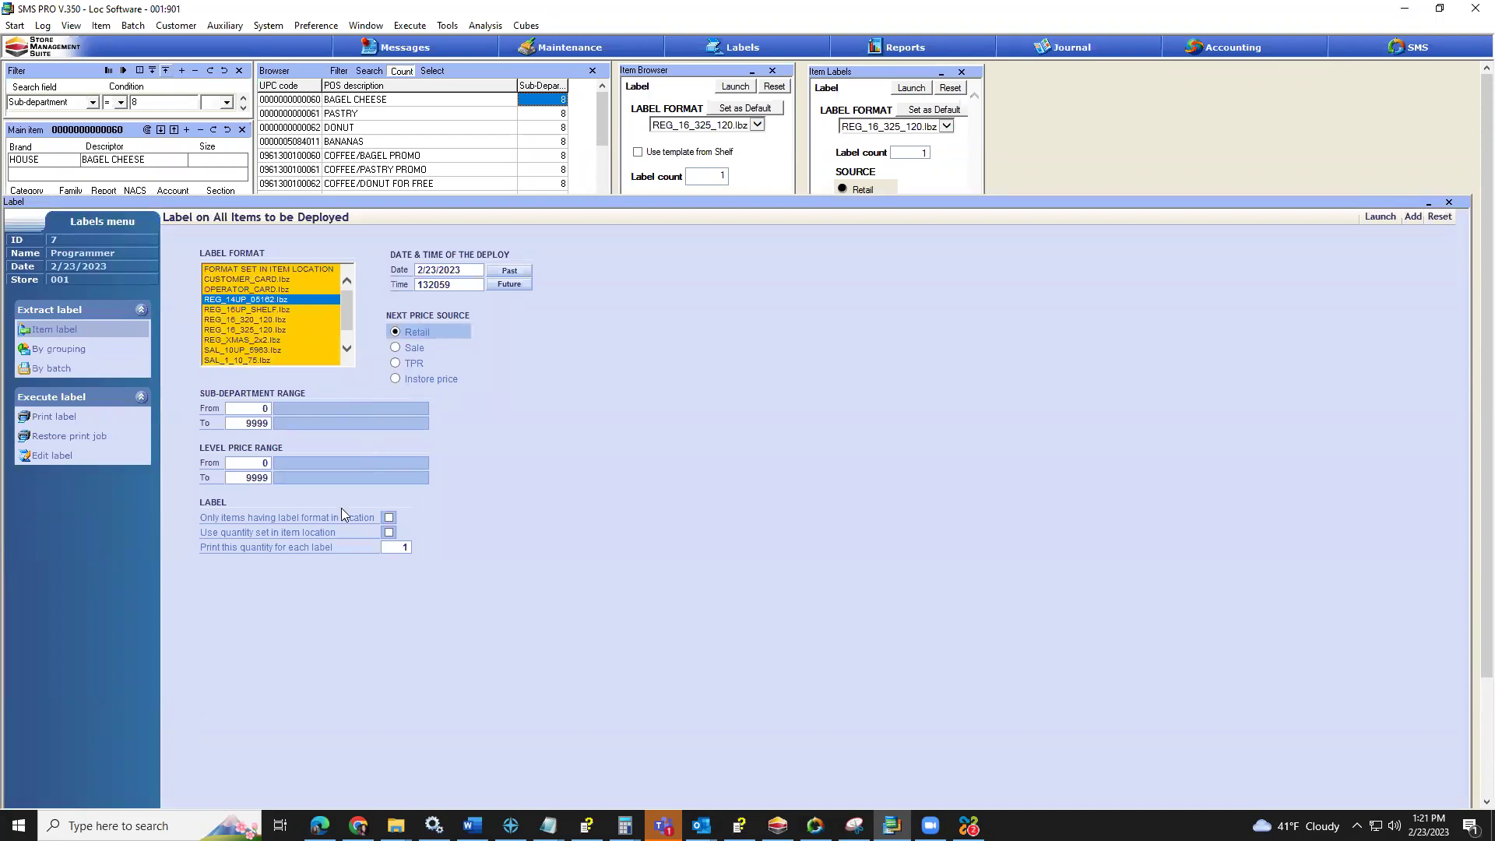
pyautogui.click(136, 335)
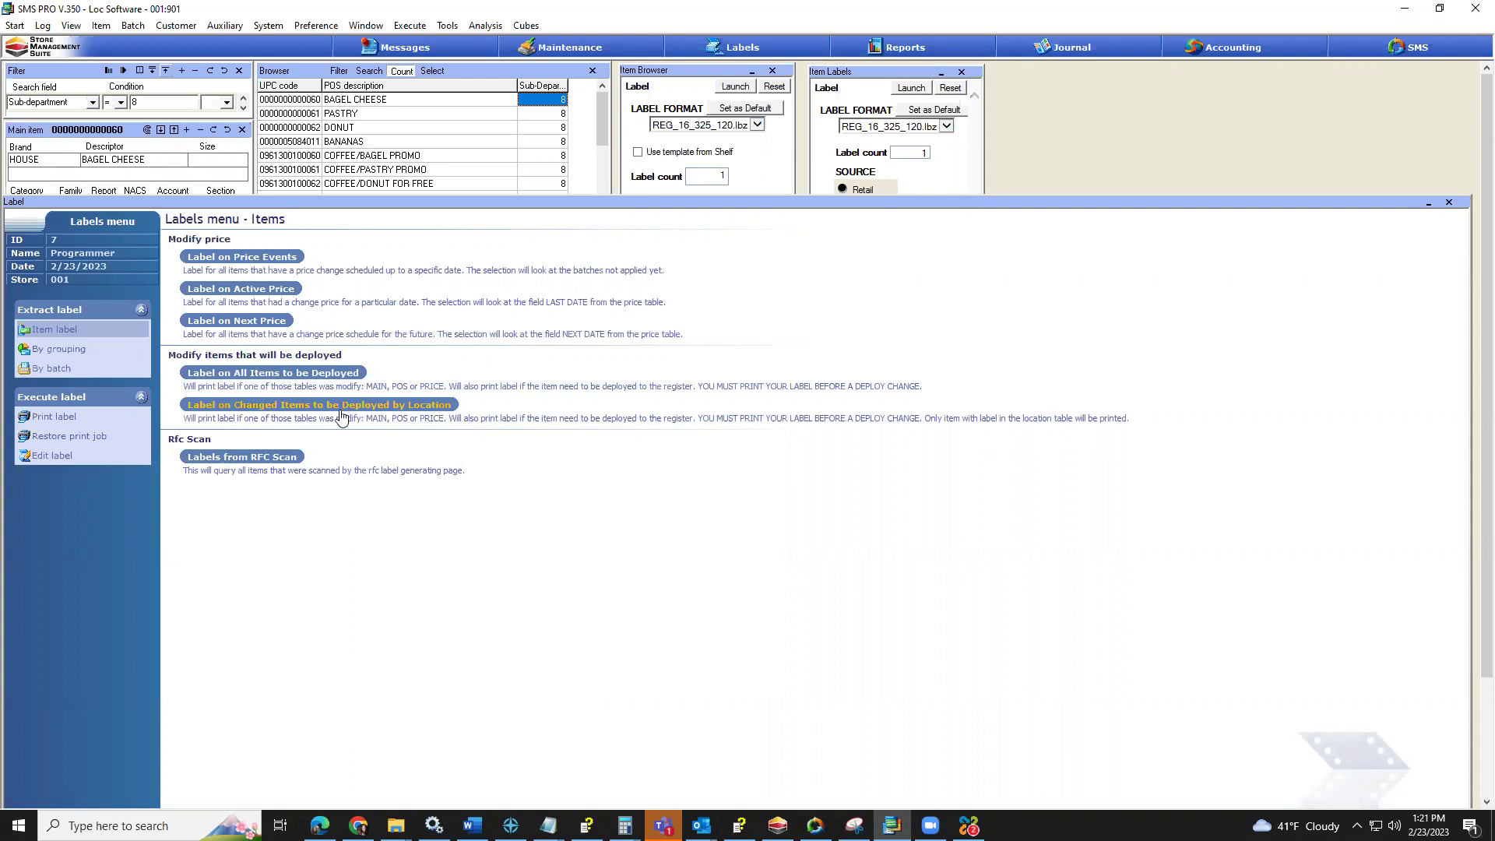
# Show the grouping labels, examine the Label by Sub-department options, and return to the grouping list.
pyautogui.click(95, 355)
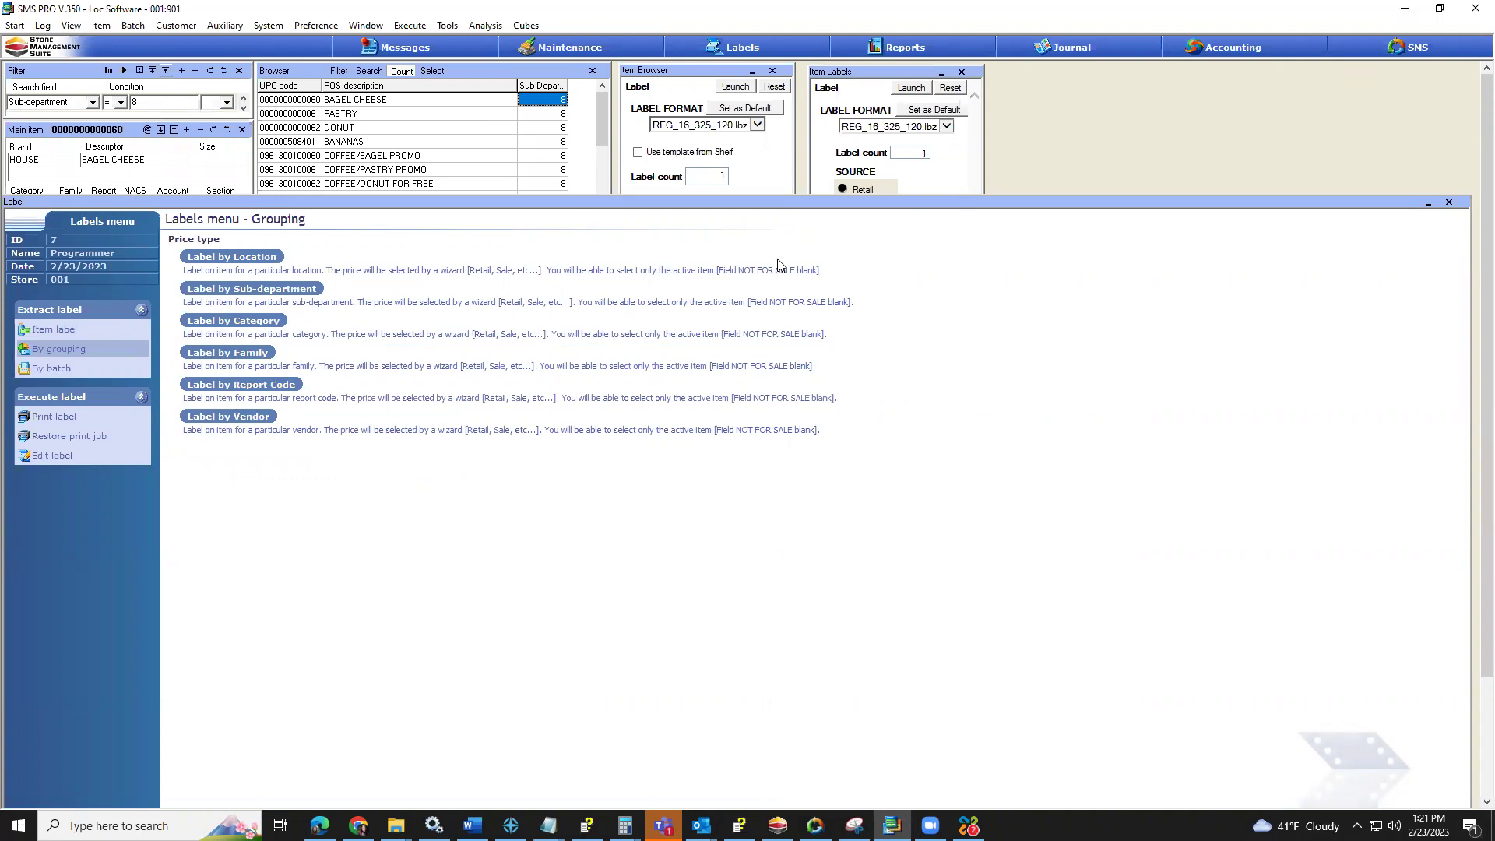
pyautogui.click(282, 290)
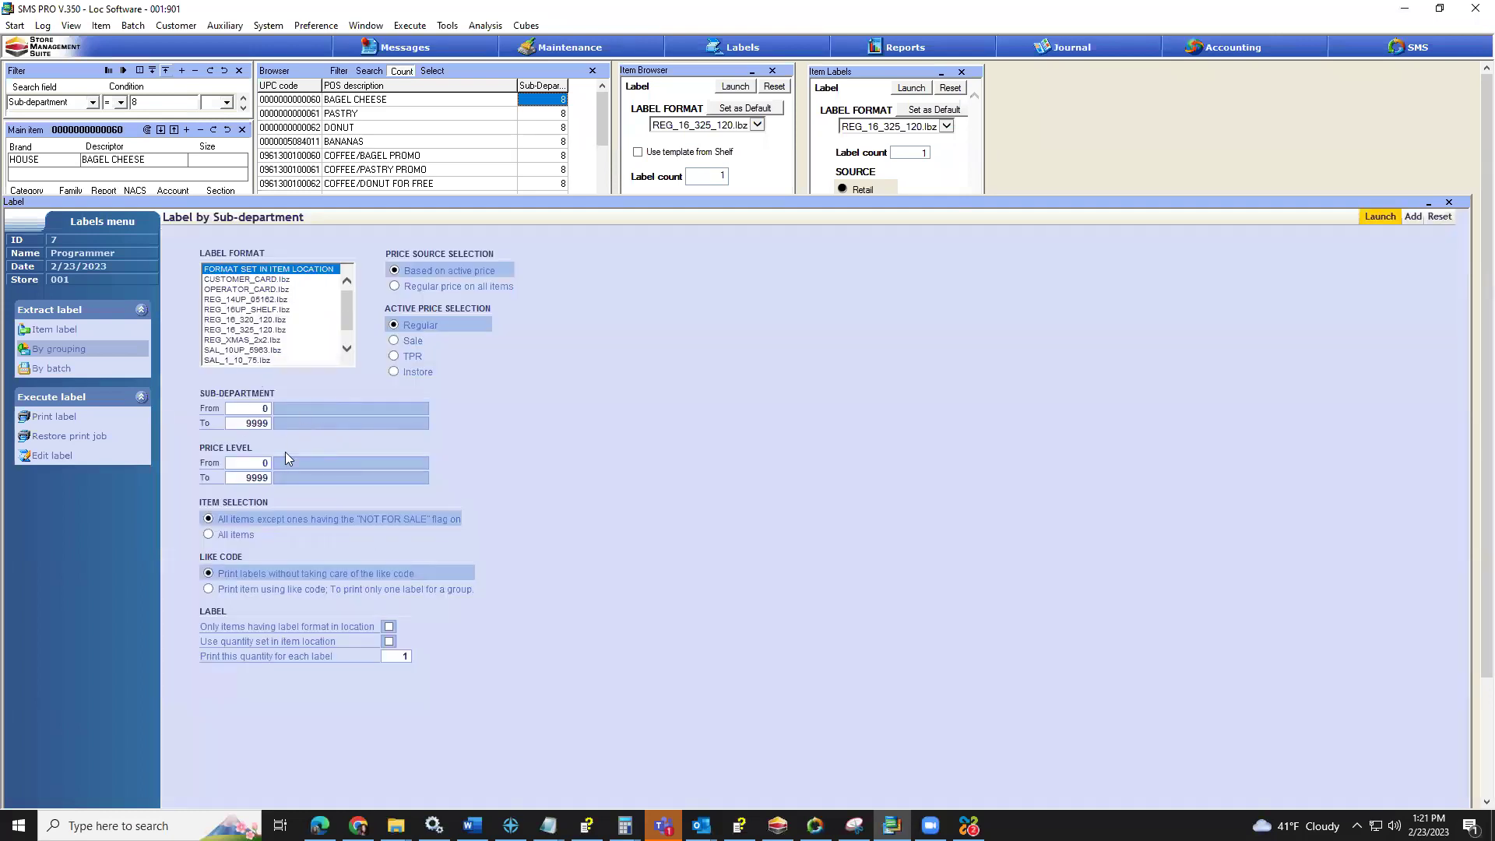
pyautogui.click(118, 350)
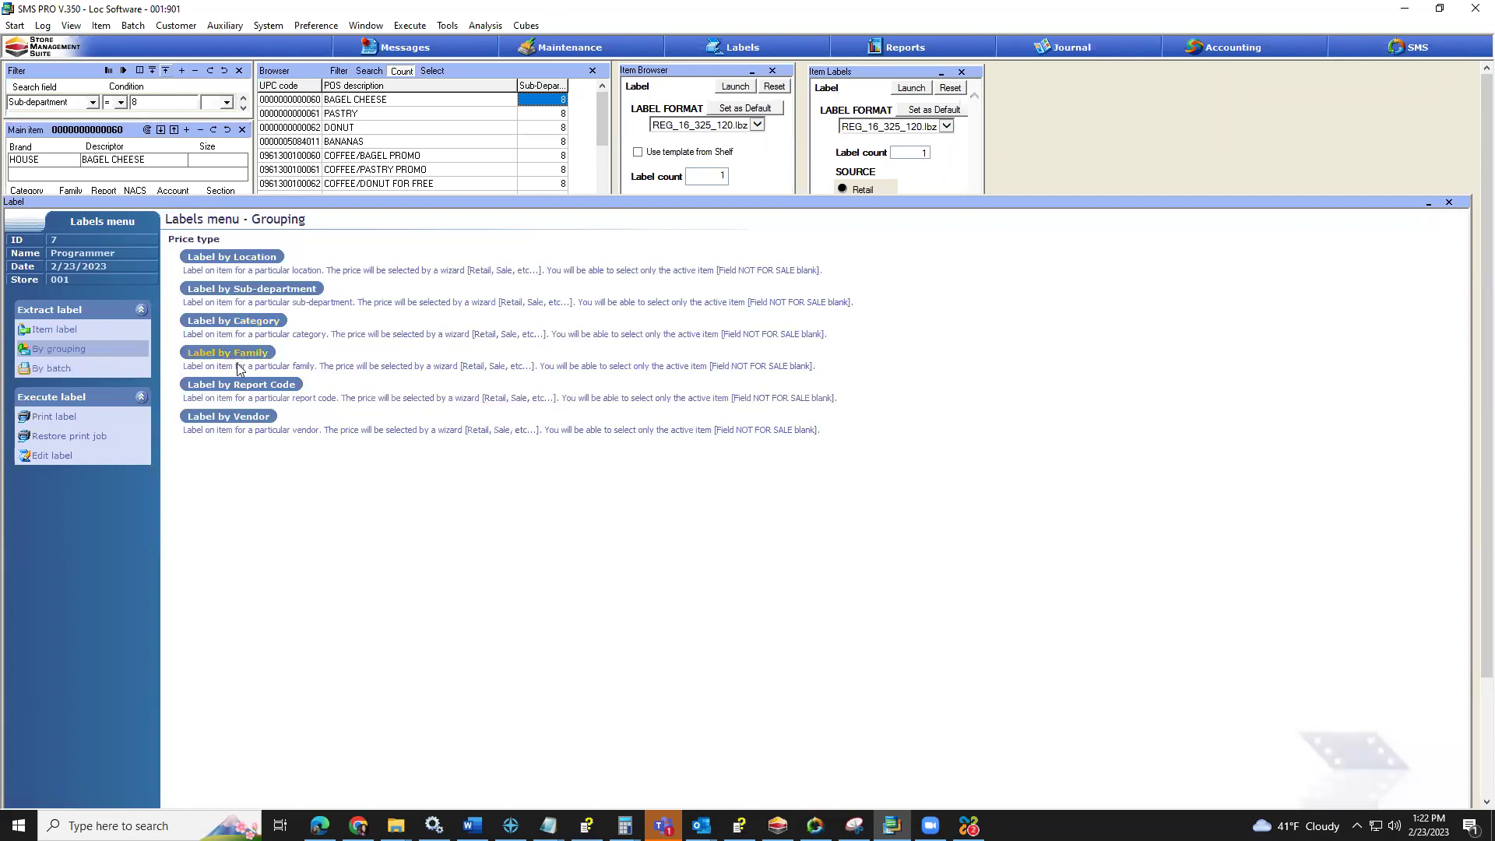
# Examine the Label by Vendor and Label by Location options, returning to the grouping list after each.
pyautogui.click(237, 424)
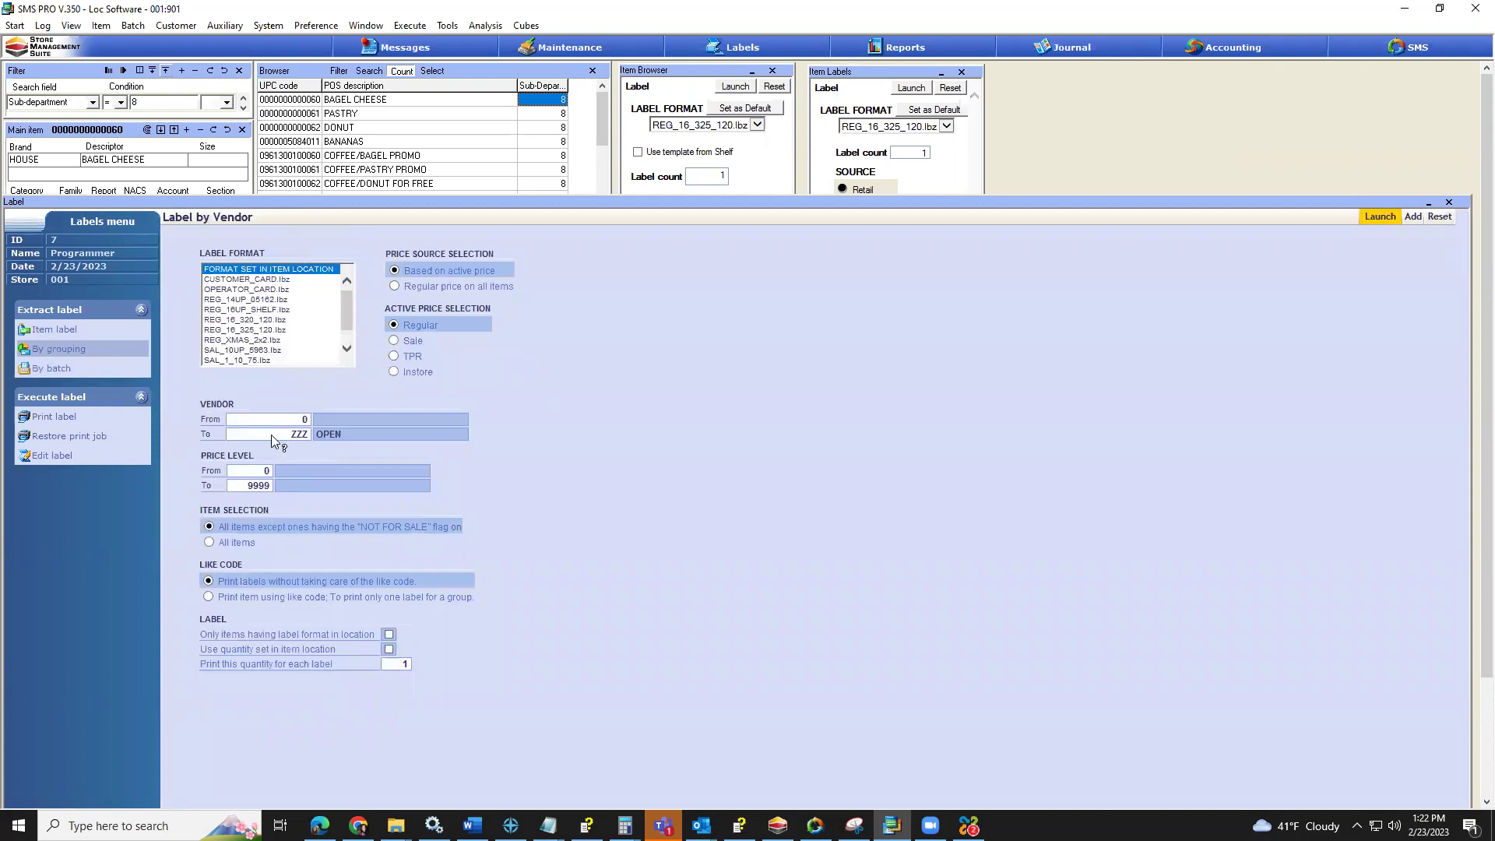
pyautogui.click(102, 357)
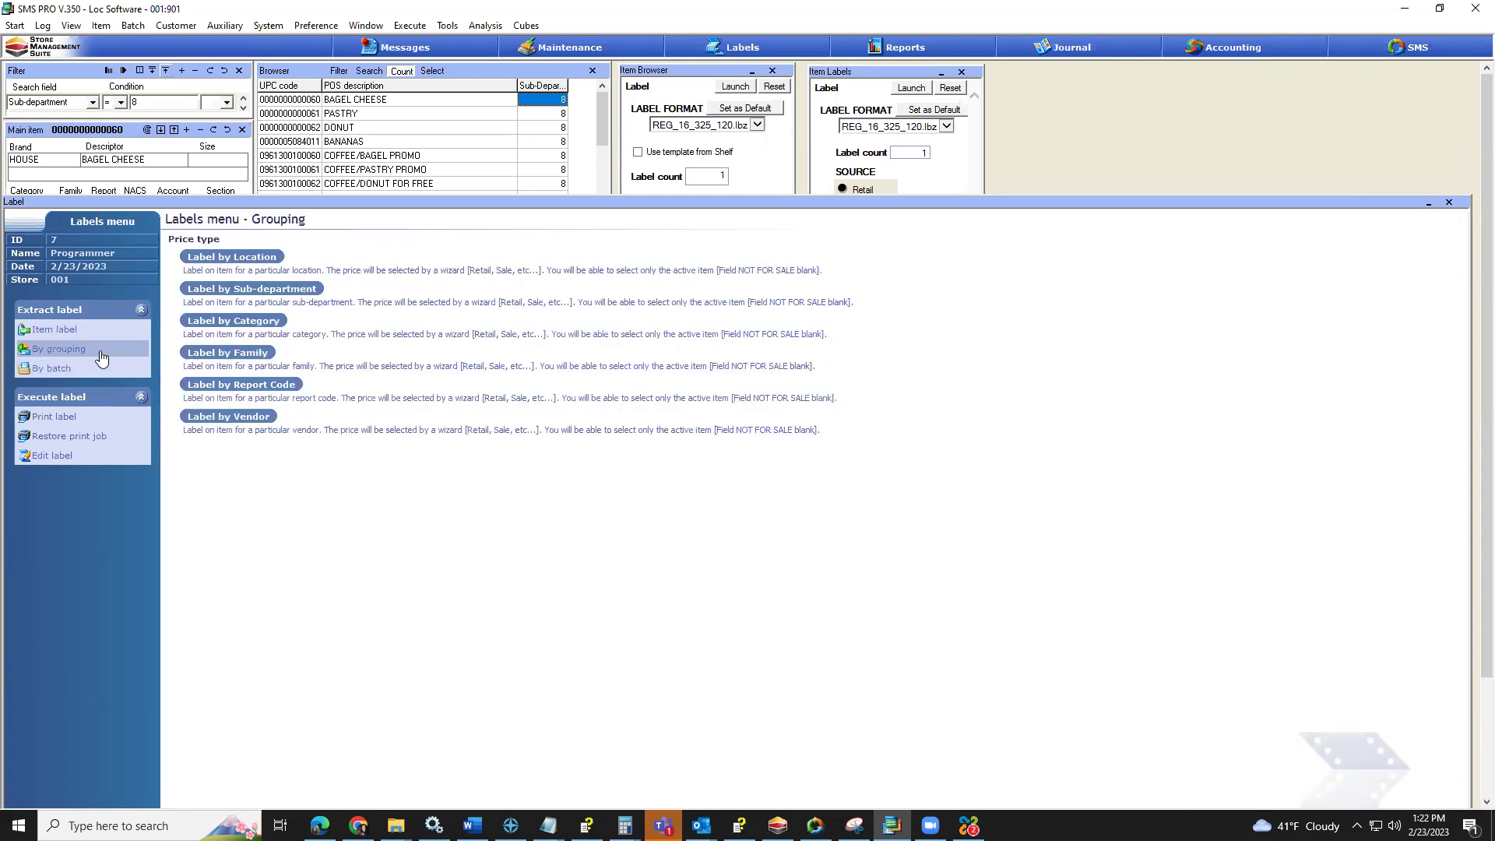
pyautogui.click(250, 261)
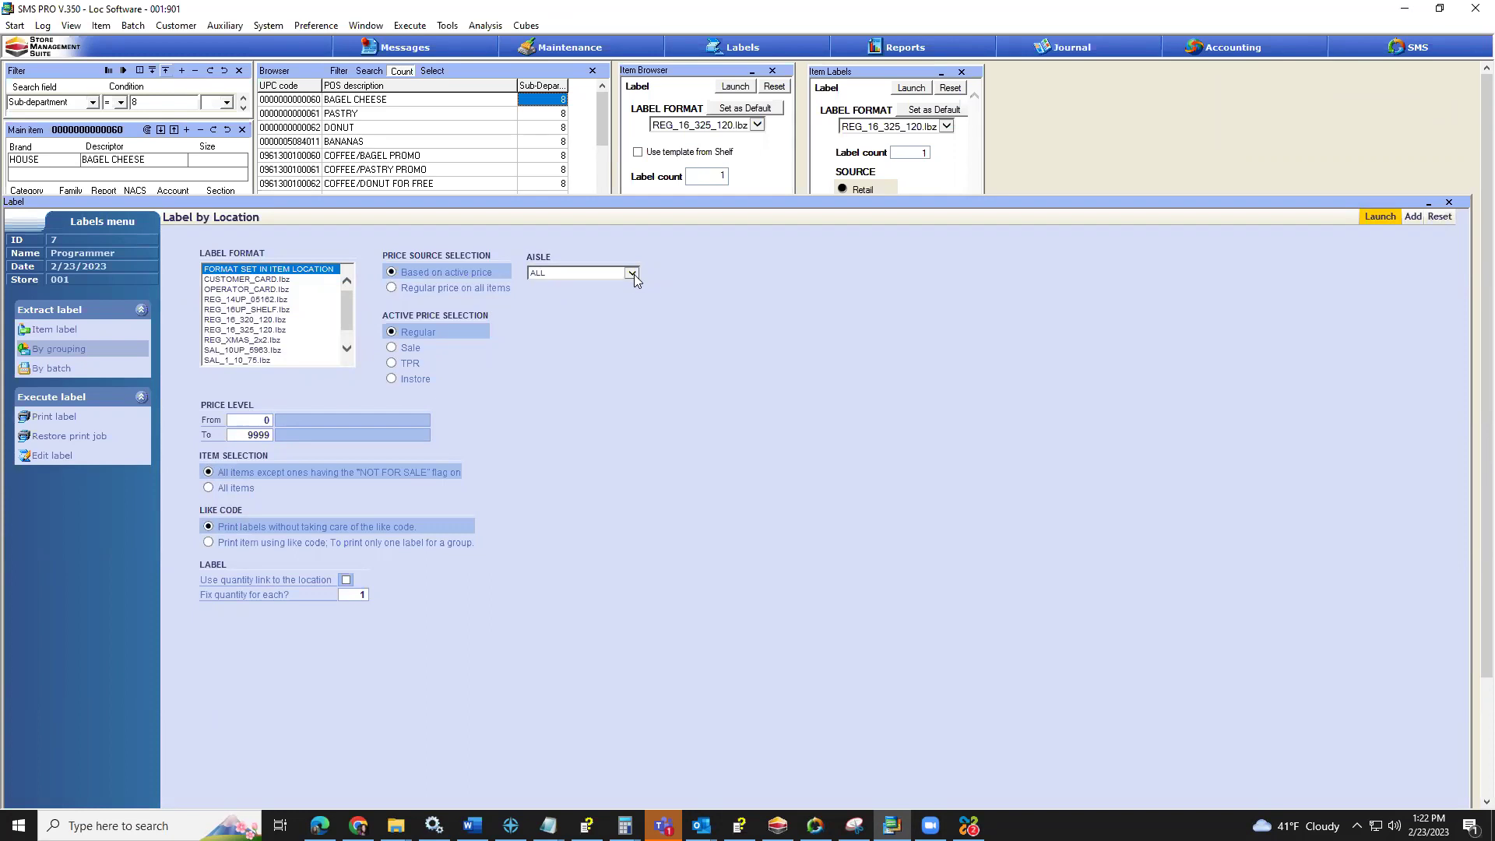
pyautogui.click(83, 352)
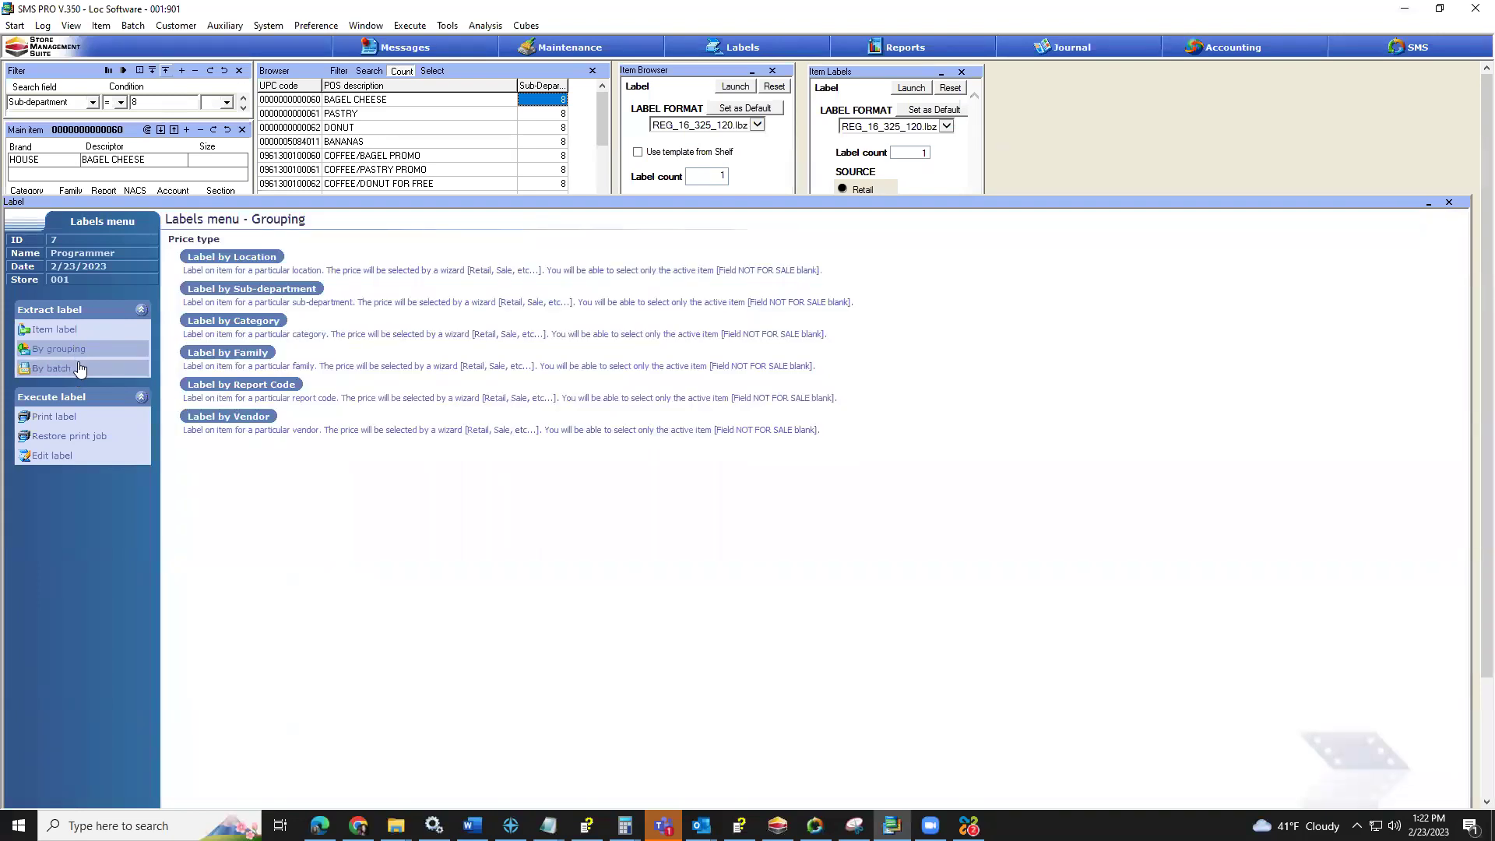
# Show the batch labels, reposition the Labels window, and select the REG_16_320_120.lbz format for Label on Sale Batch.
pyautogui.click(80, 368)
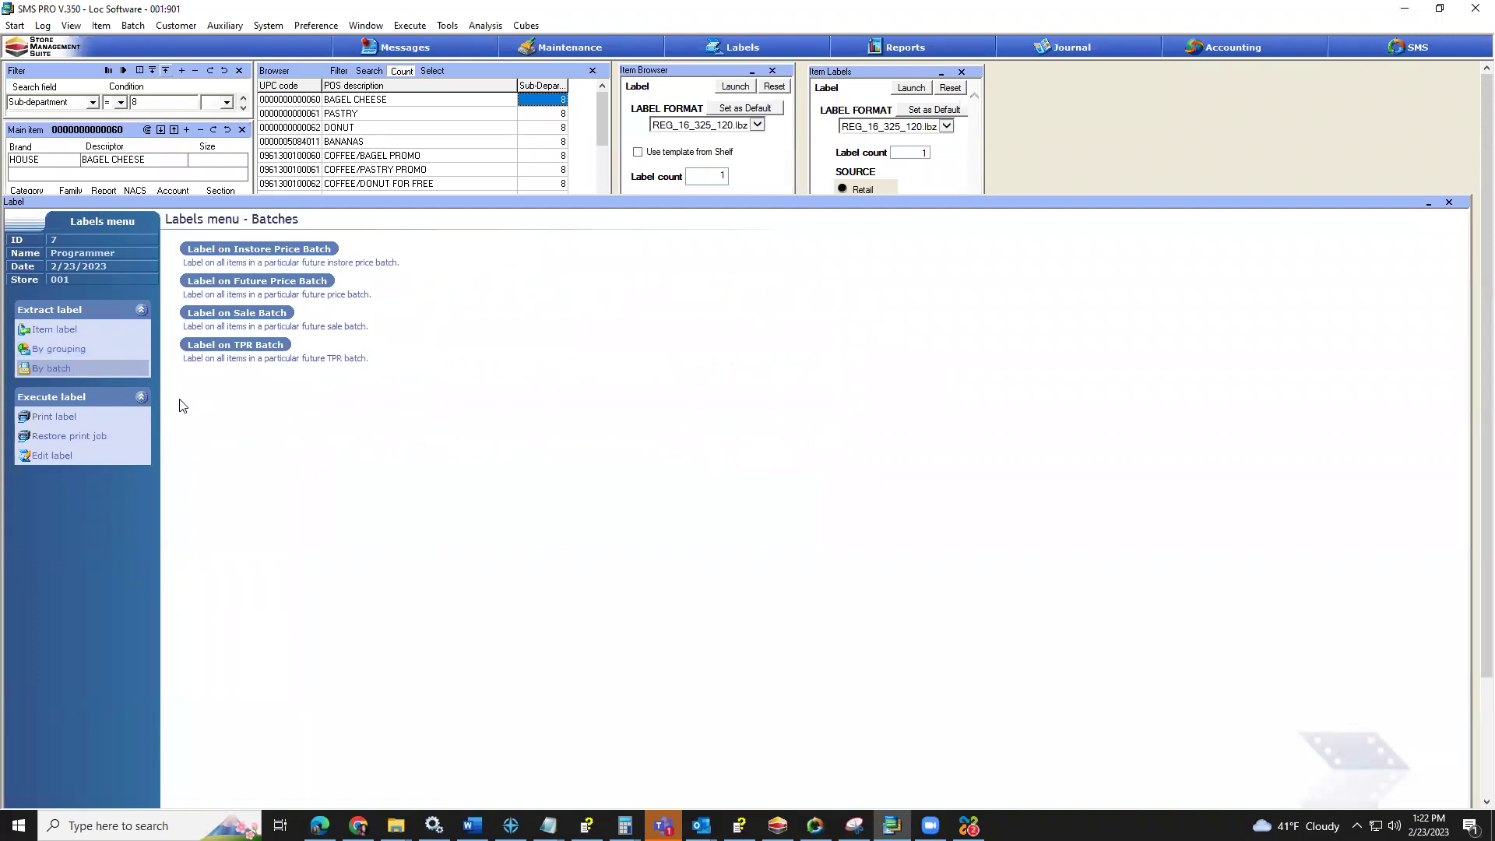
pyautogui.moveTo(323, 201); pyautogui.dragTo(327, 90)
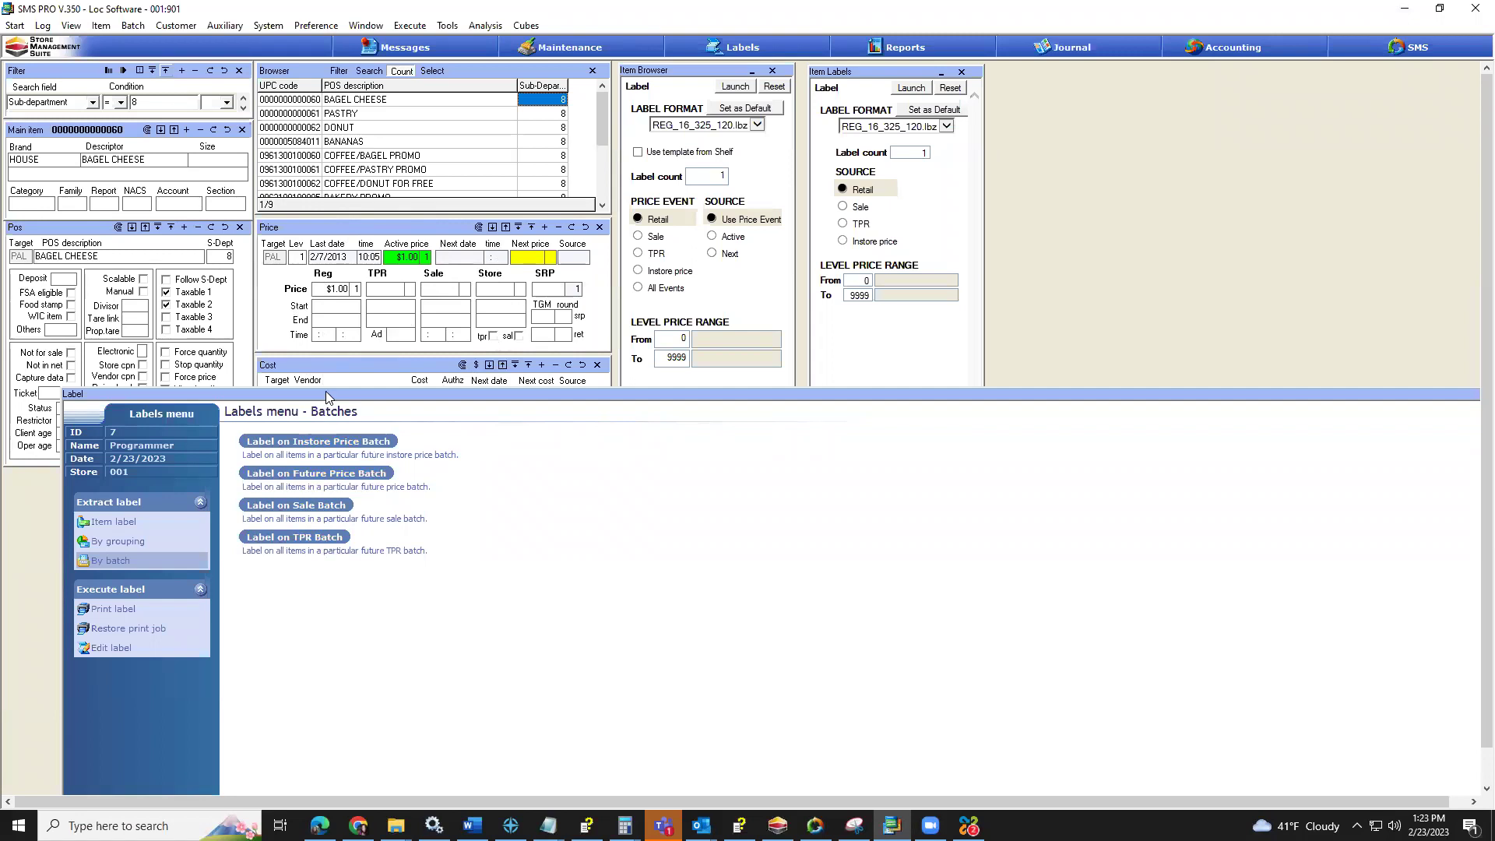
pyautogui.moveTo(325, 391); pyautogui.dragTo(280, 89)
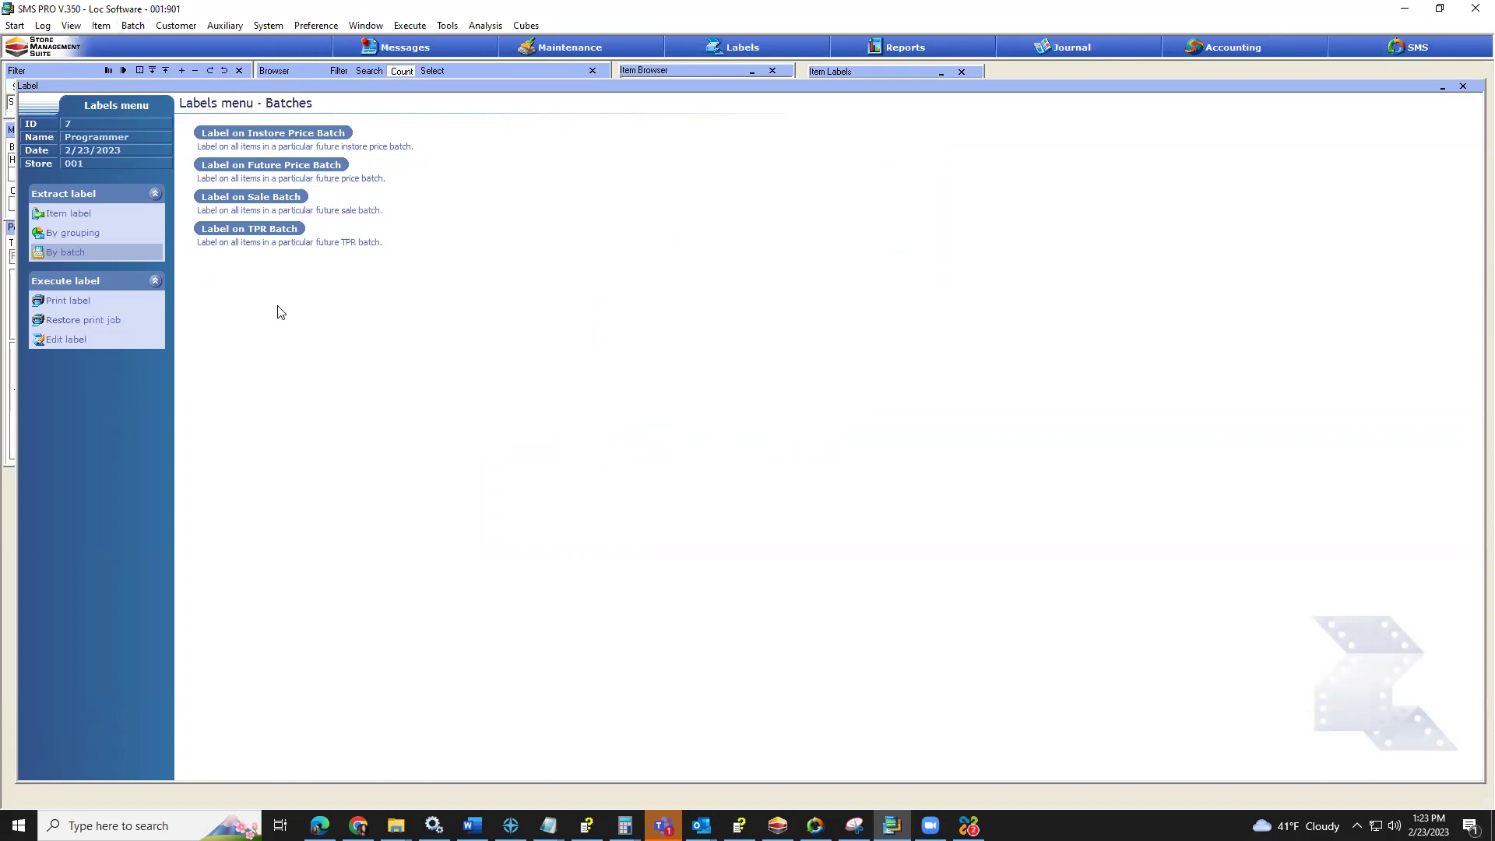
pyautogui.click(262, 199)
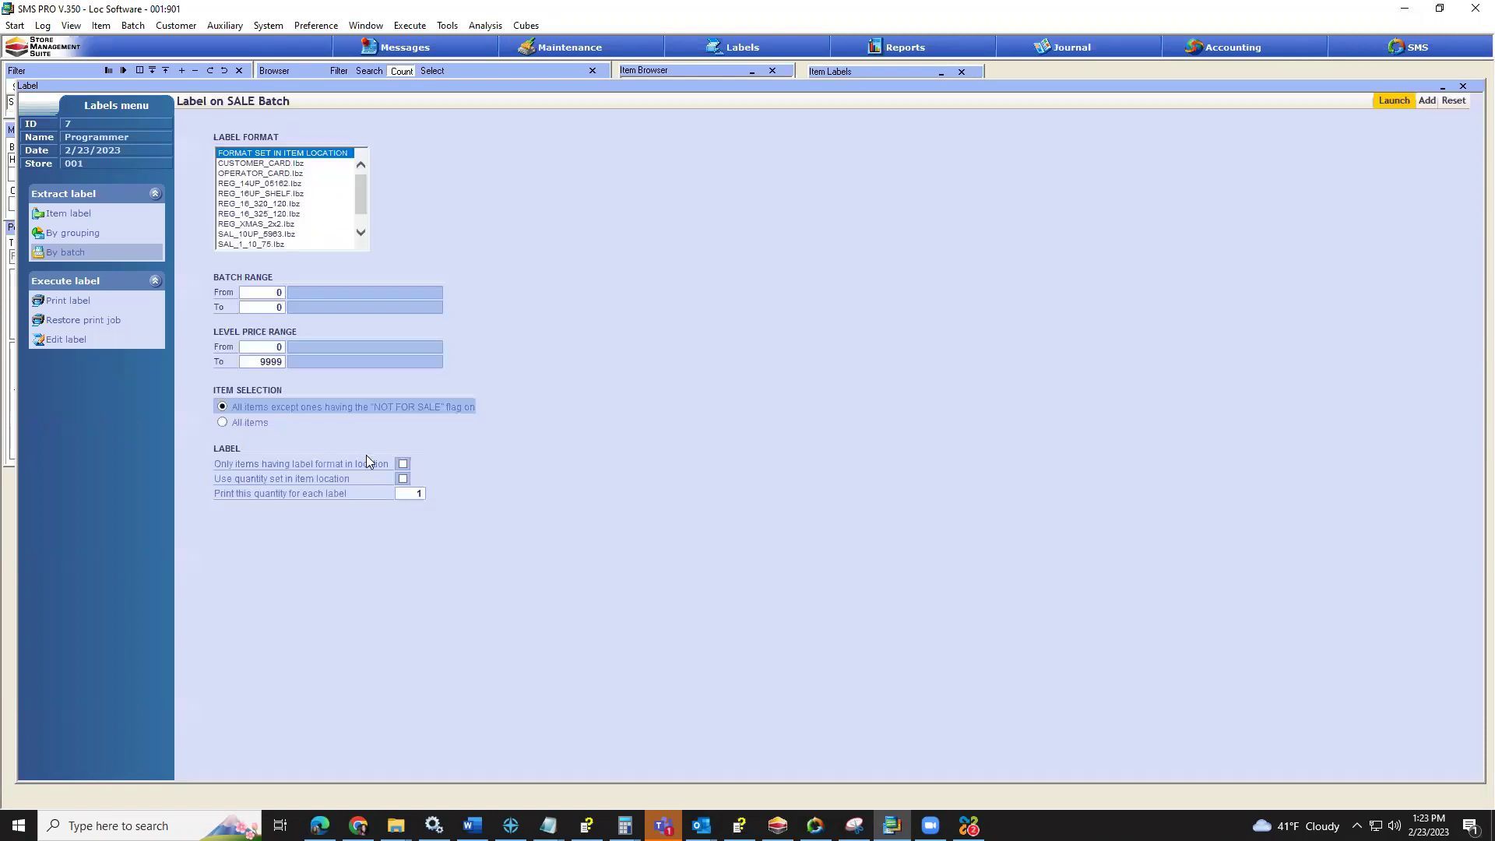
pyautogui.click(259, 204)
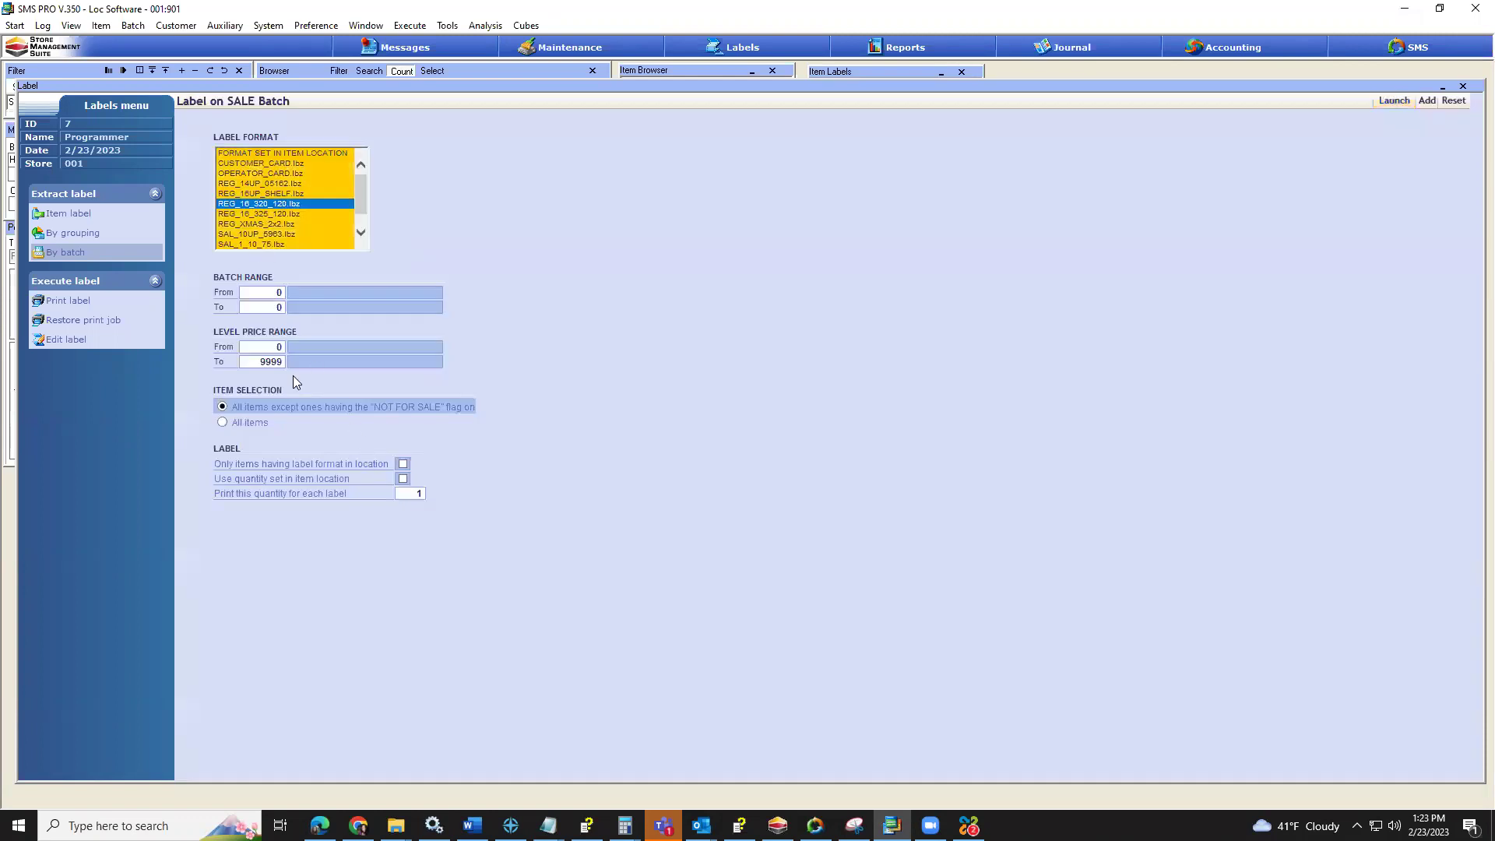
# Launch the sale batch label extraction for Future Sale Batch with the SAL_1_10_75.lbz format.
pyautogui.doubleClick(278, 296)
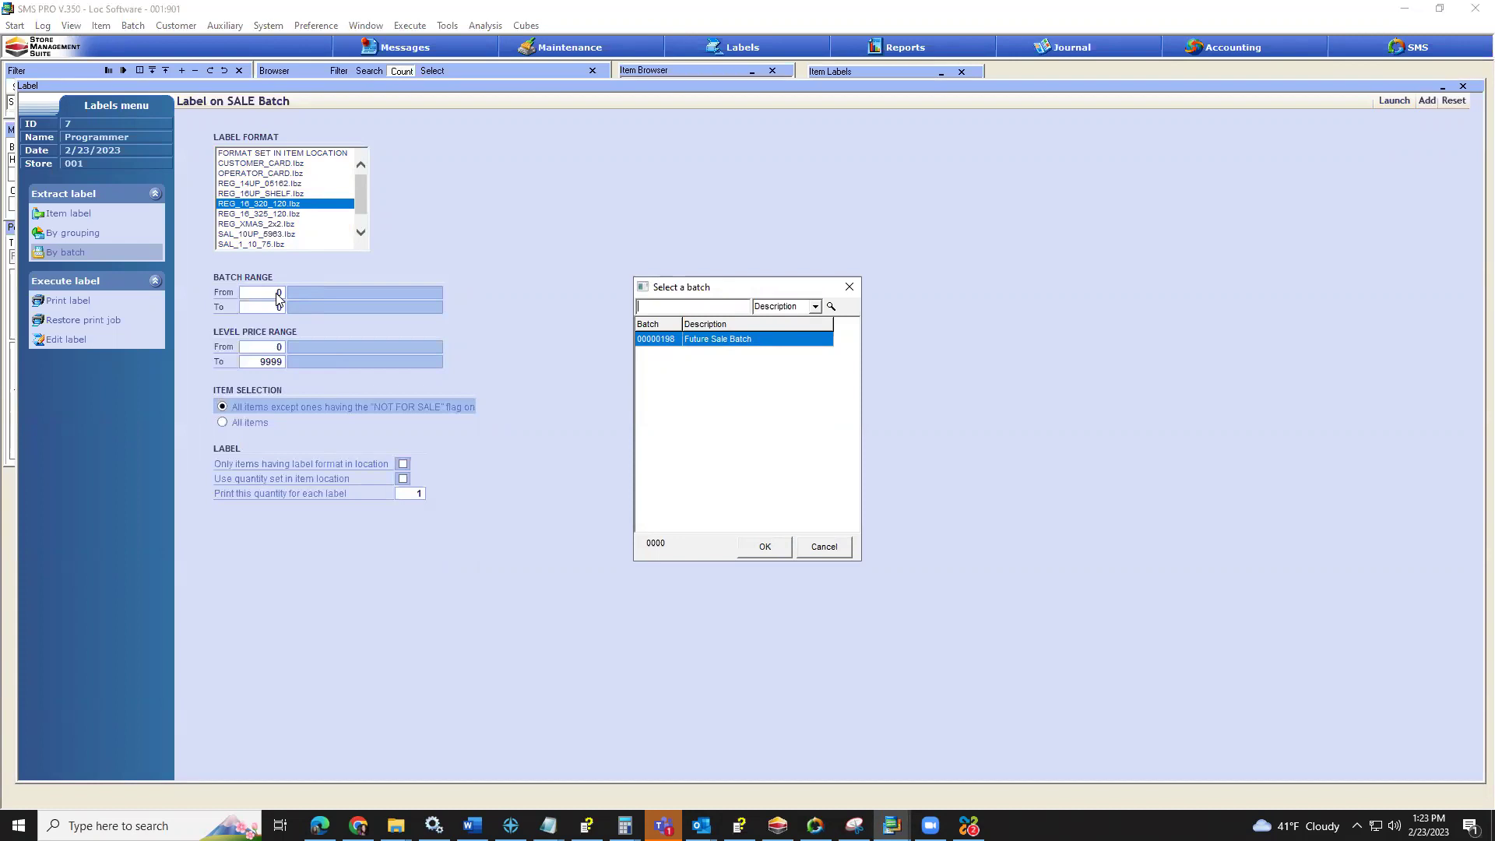
pyautogui.click(763, 545)
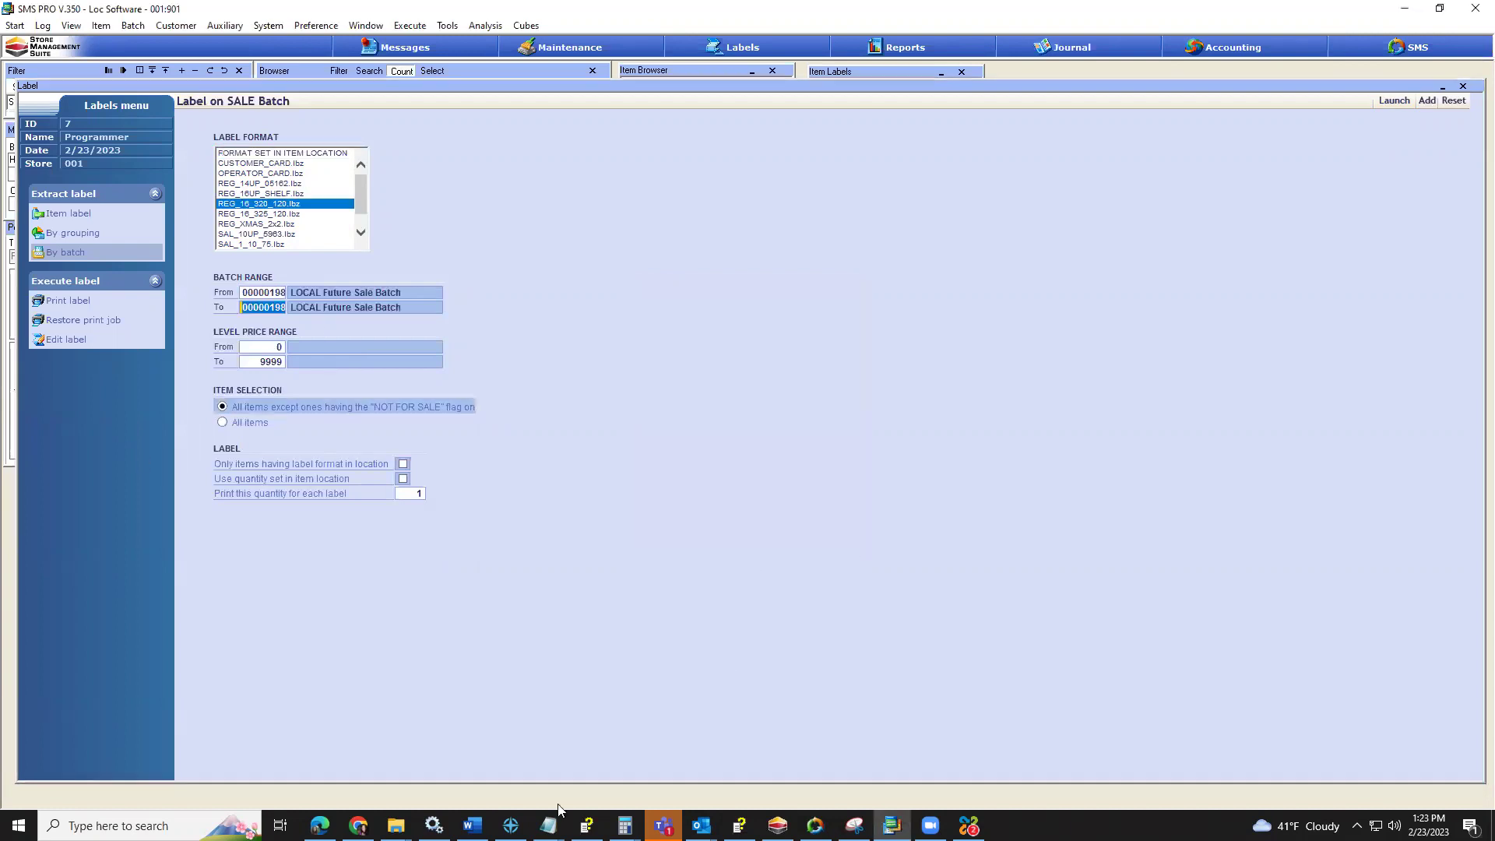
pyautogui.click(290, 244)
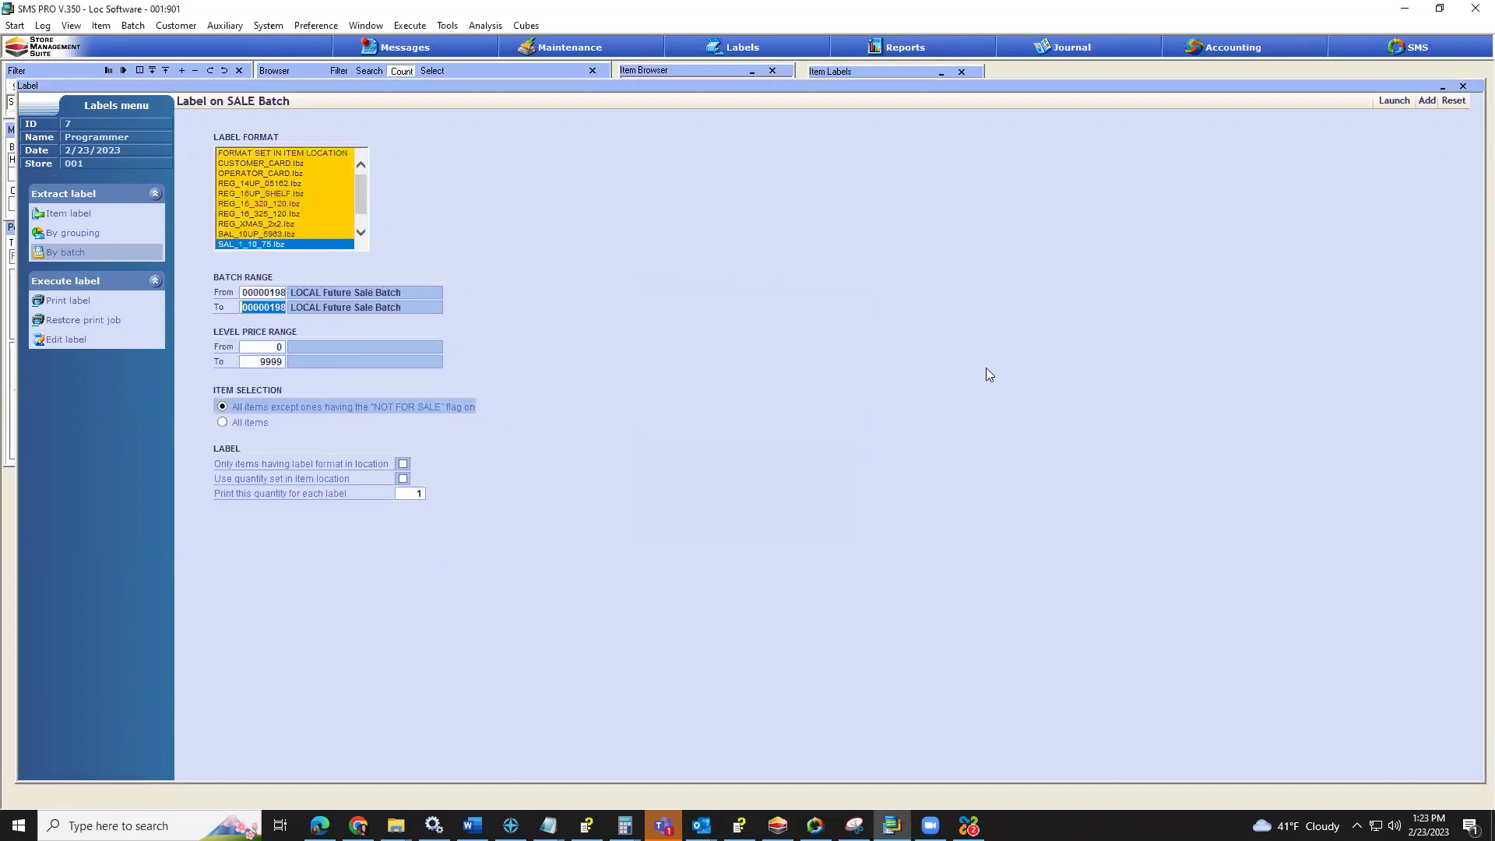
pyautogui.click(1394, 101)
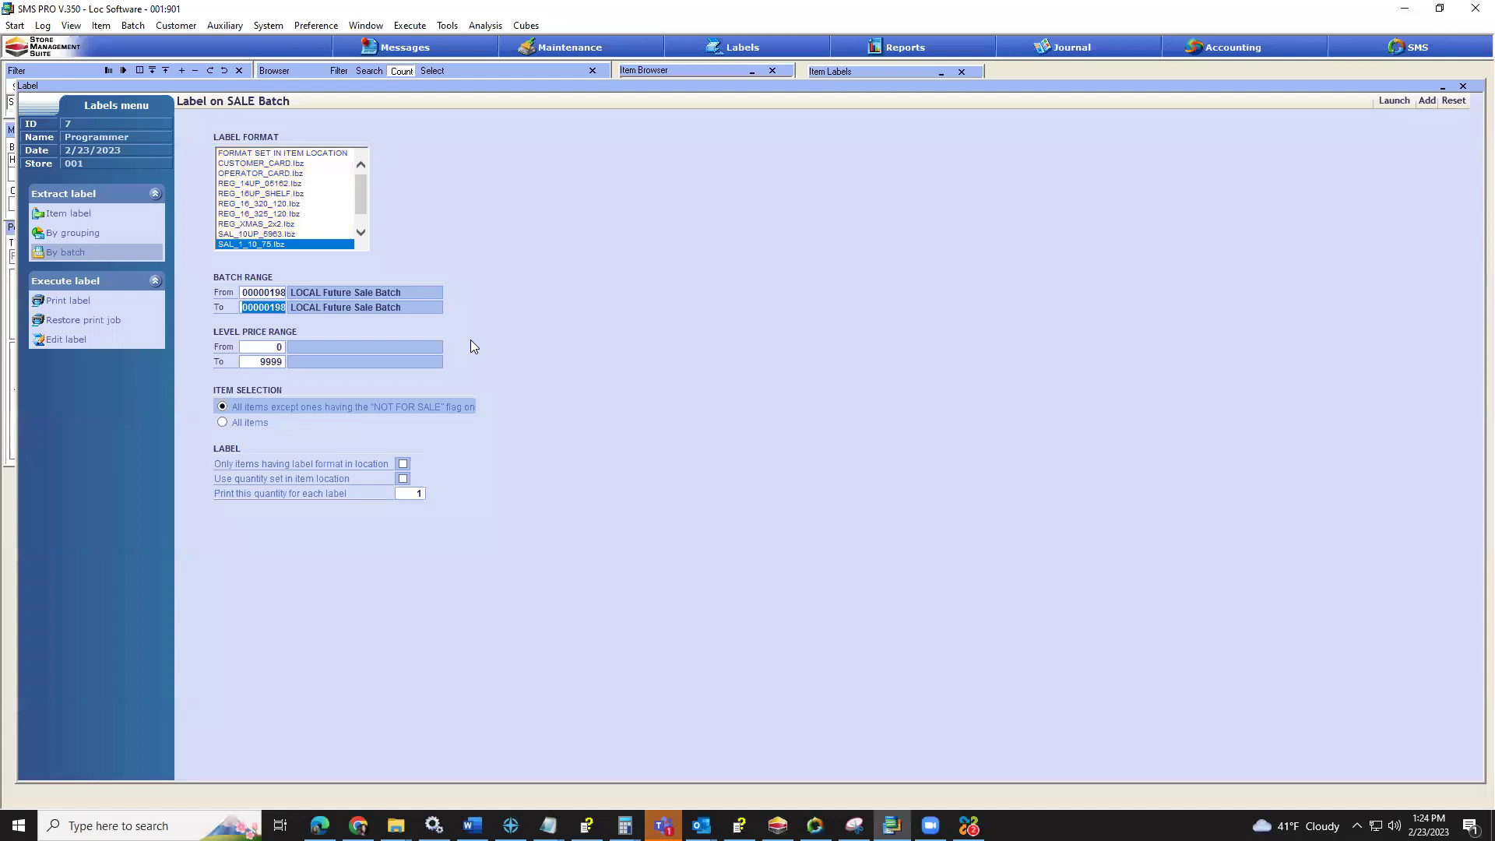
# Open the list of all labels to print, preview the items in the SAL_1_10_75.lbz job, and close the preview.
pyautogui.click(96, 262)
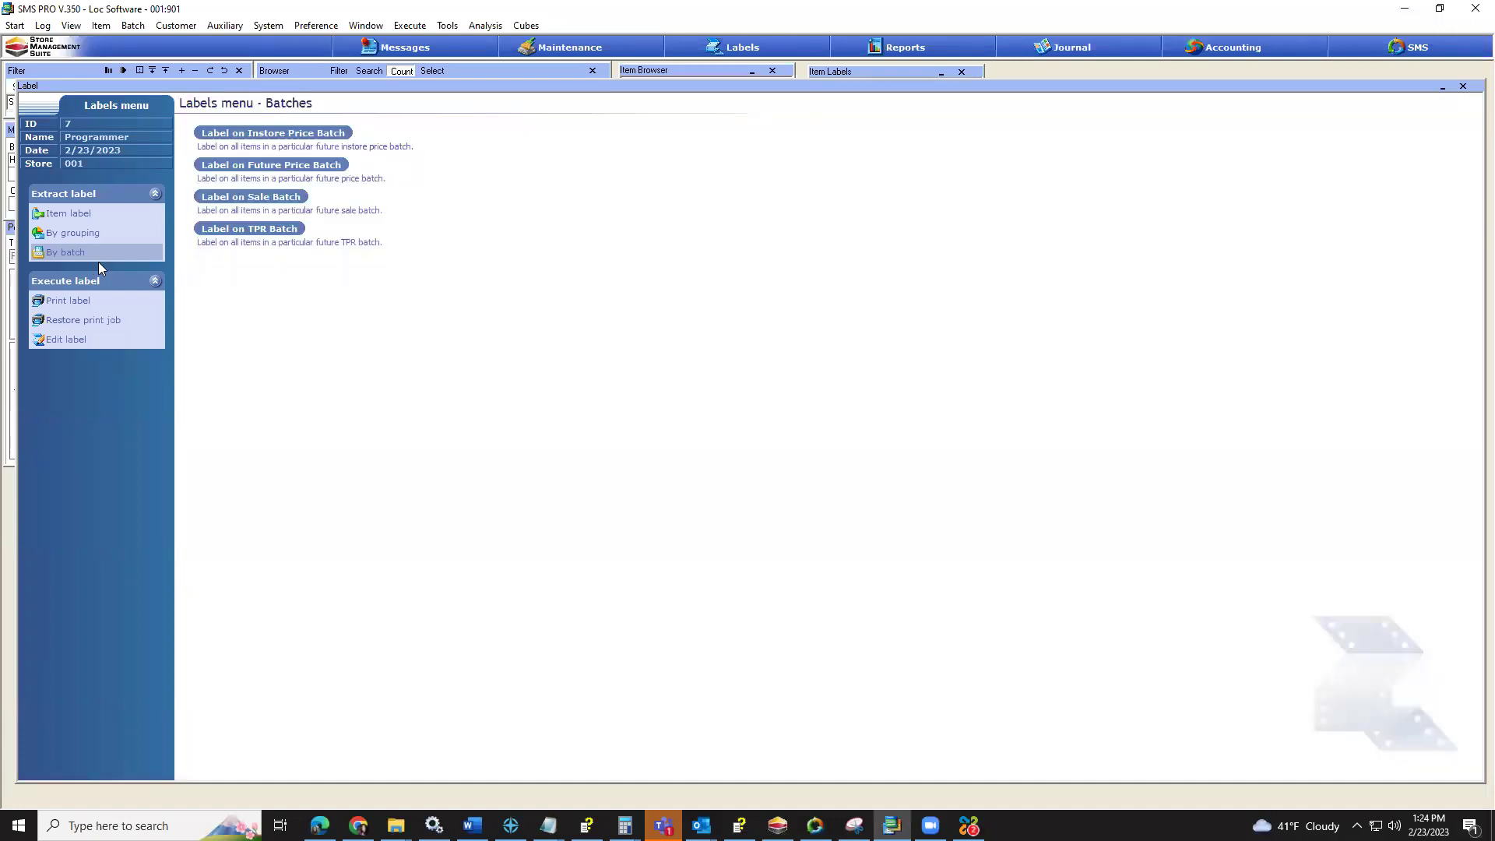
pyautogui.moveTo(142, 89); pyautogui.dragTo(130, 77)
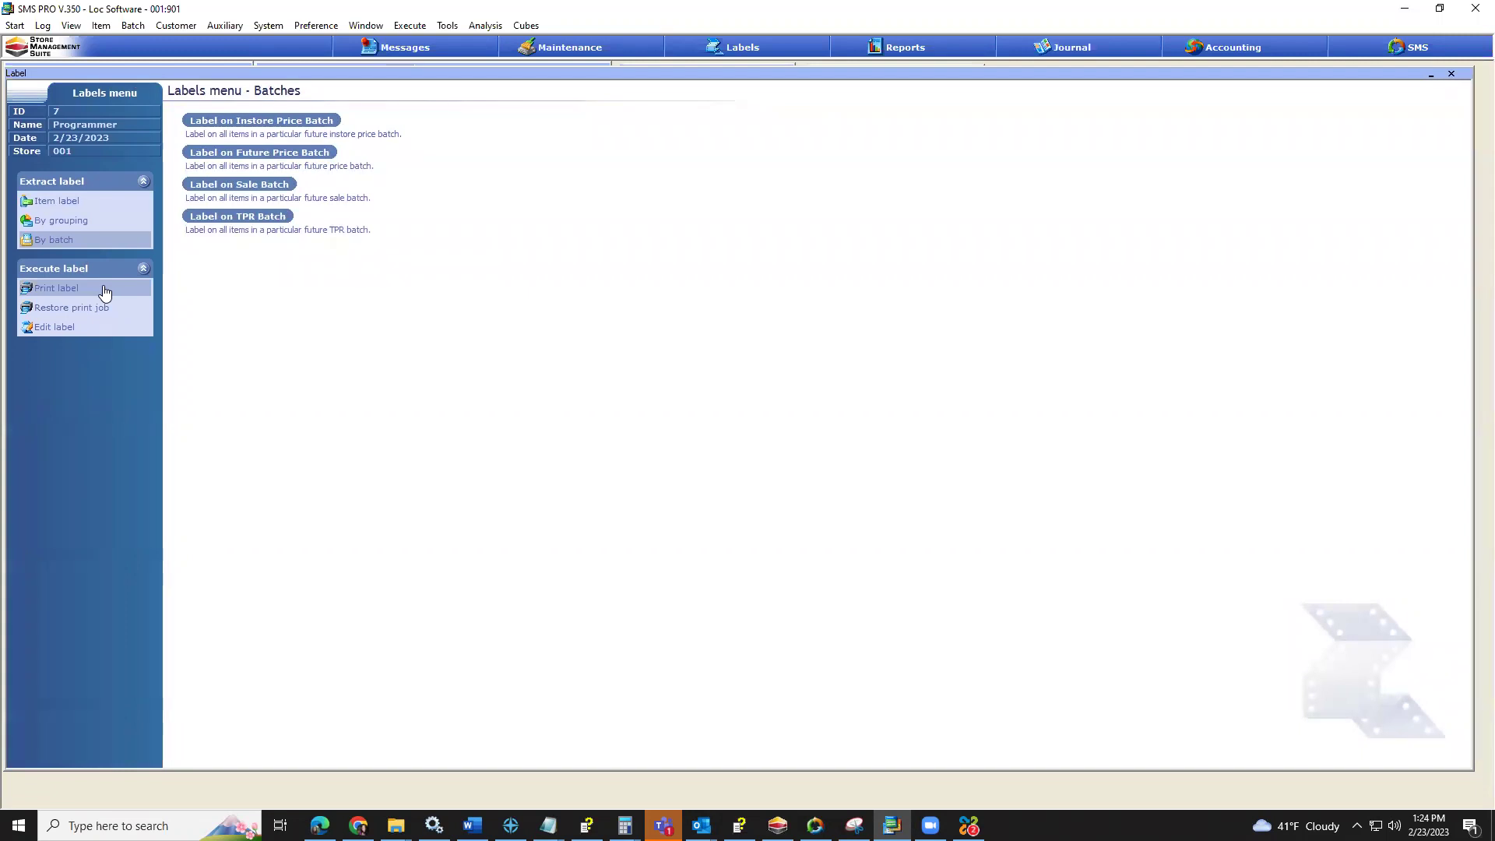
pyautogui.click(104, 291)
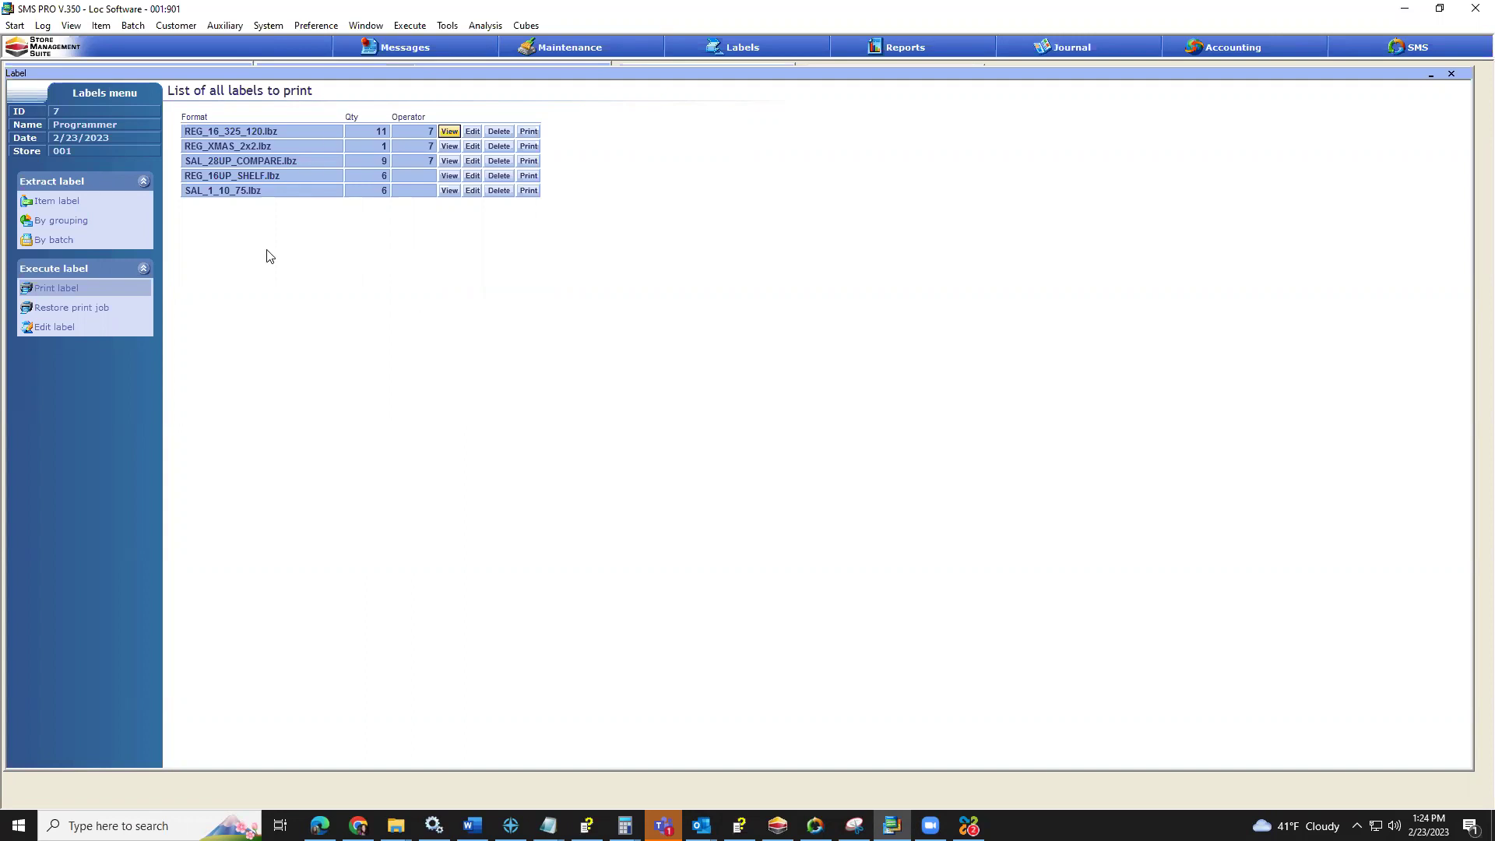
pyautogui.click(450, 194)
pyautogui.click(763, 519)
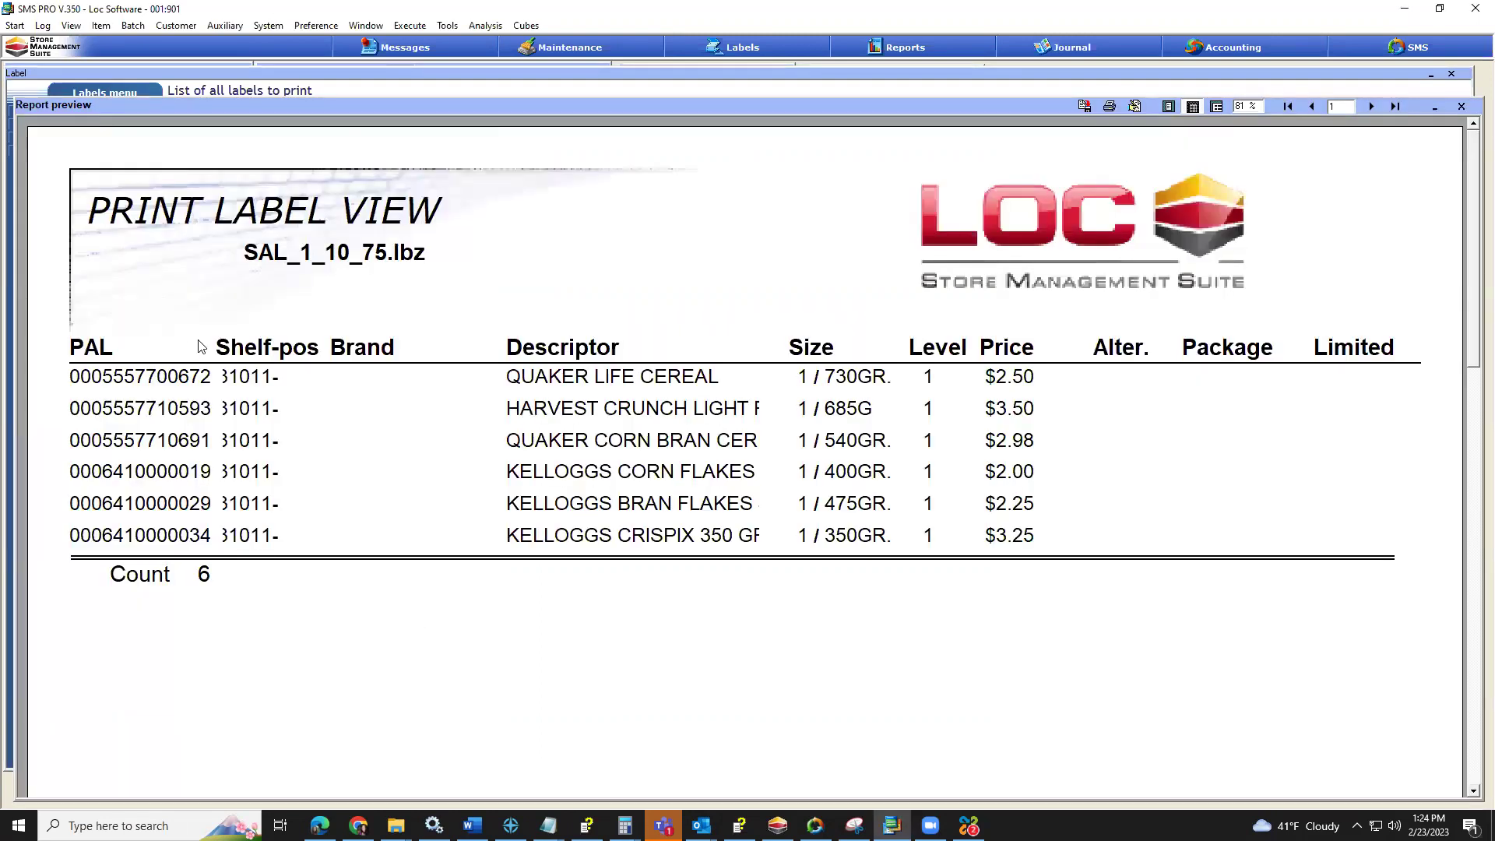
pyautogui.click(1461, 106)
# Examine the editable label details of the QUAKER LIFE CEREAL item in the SAL_1_10_75.lbz job, and return to the print list.
pyautogui.click(473, 190)
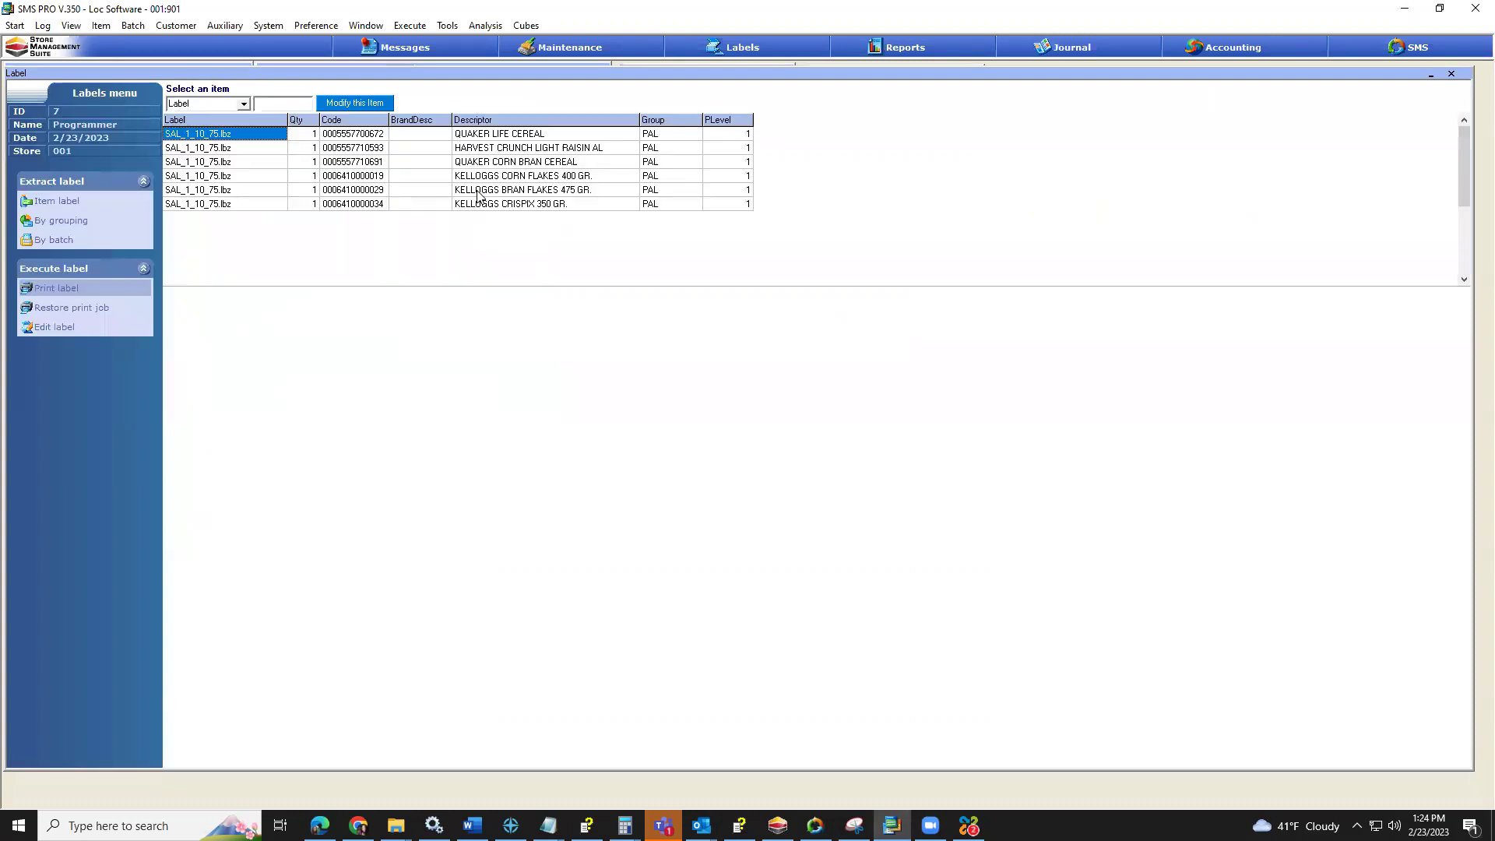
pyautogui.click(376, 364)
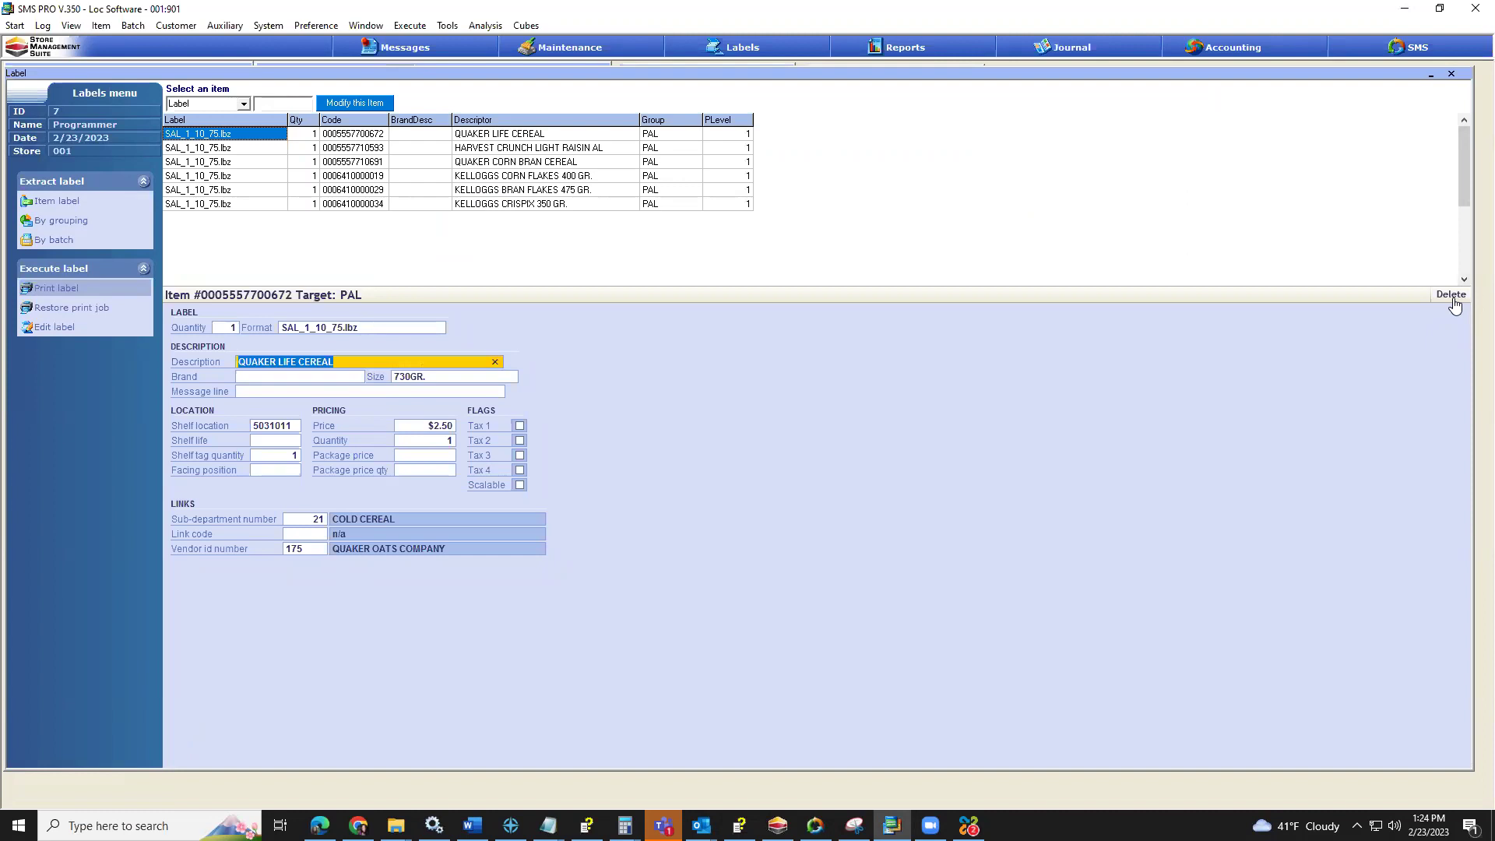
pyautogui.click(94, 289)
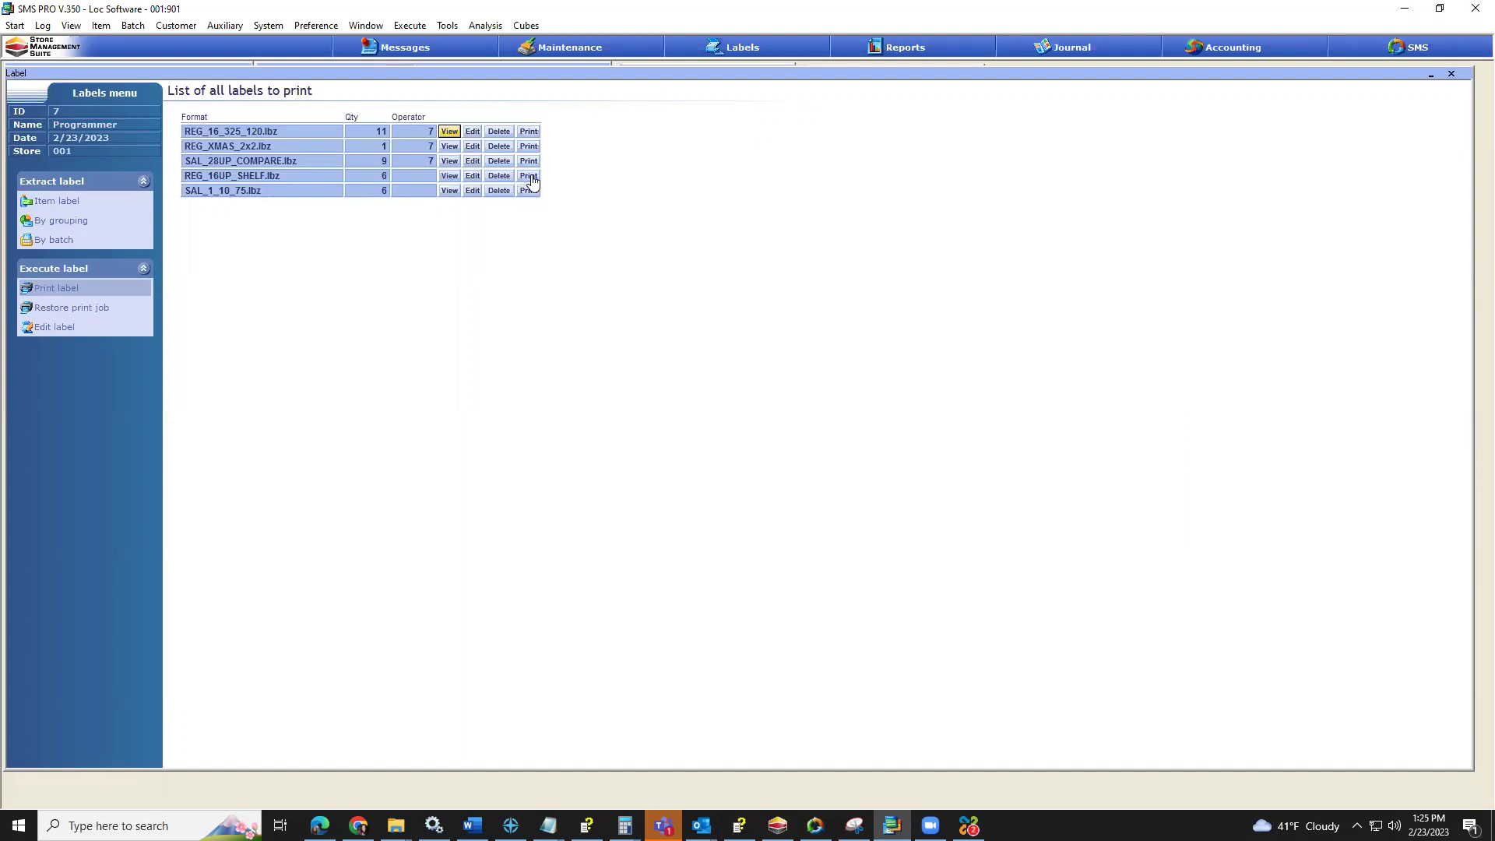
# Open the print parameters for the SAL_1_10_75.lbz job and choose Microsoft Print to PDF as the printer.
pyautogui.click(528, 191)
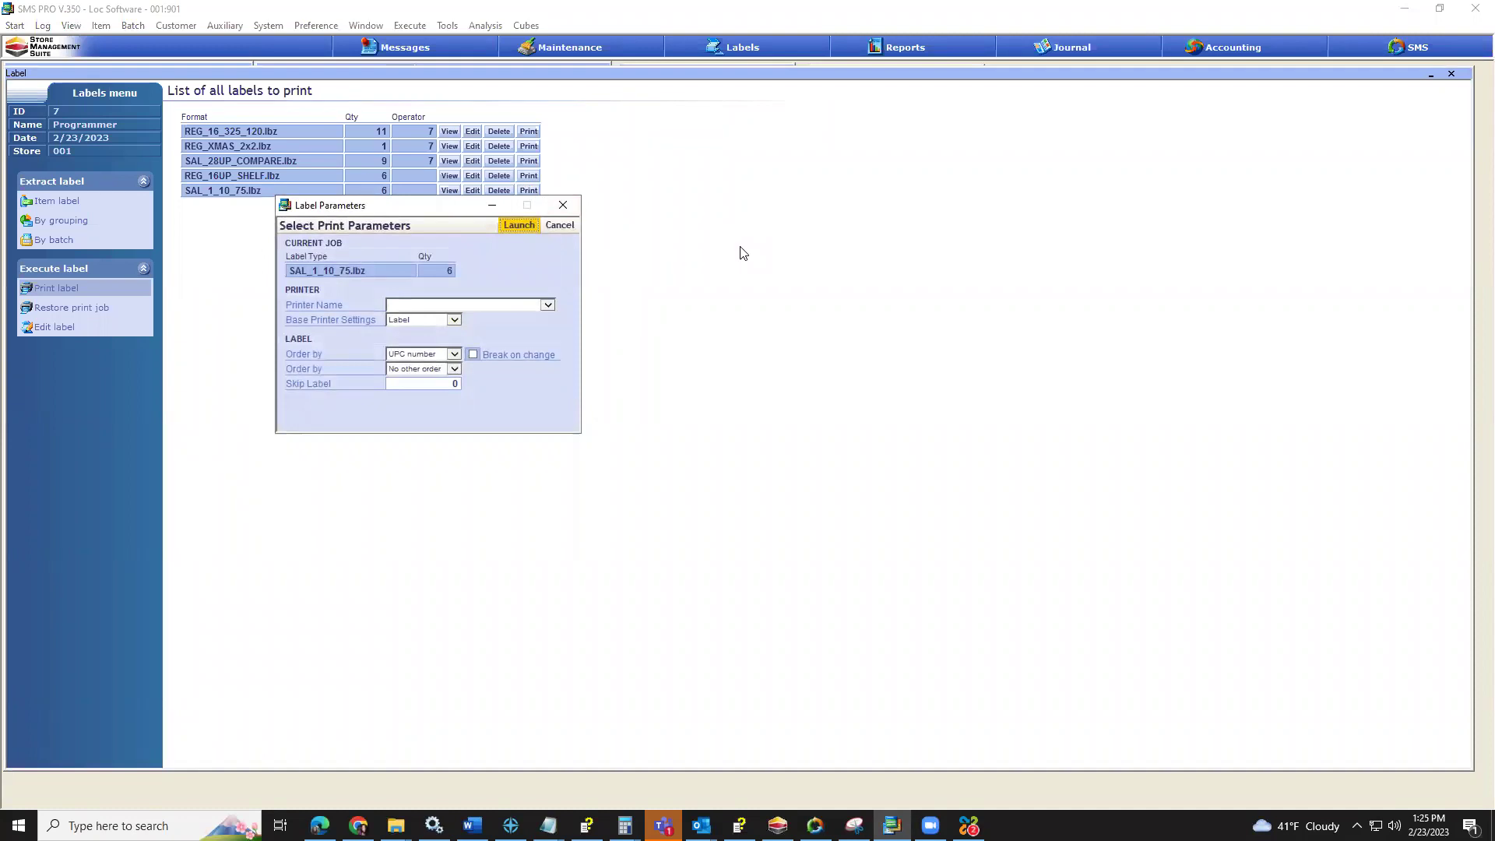
pyautogui.click(549, 307)
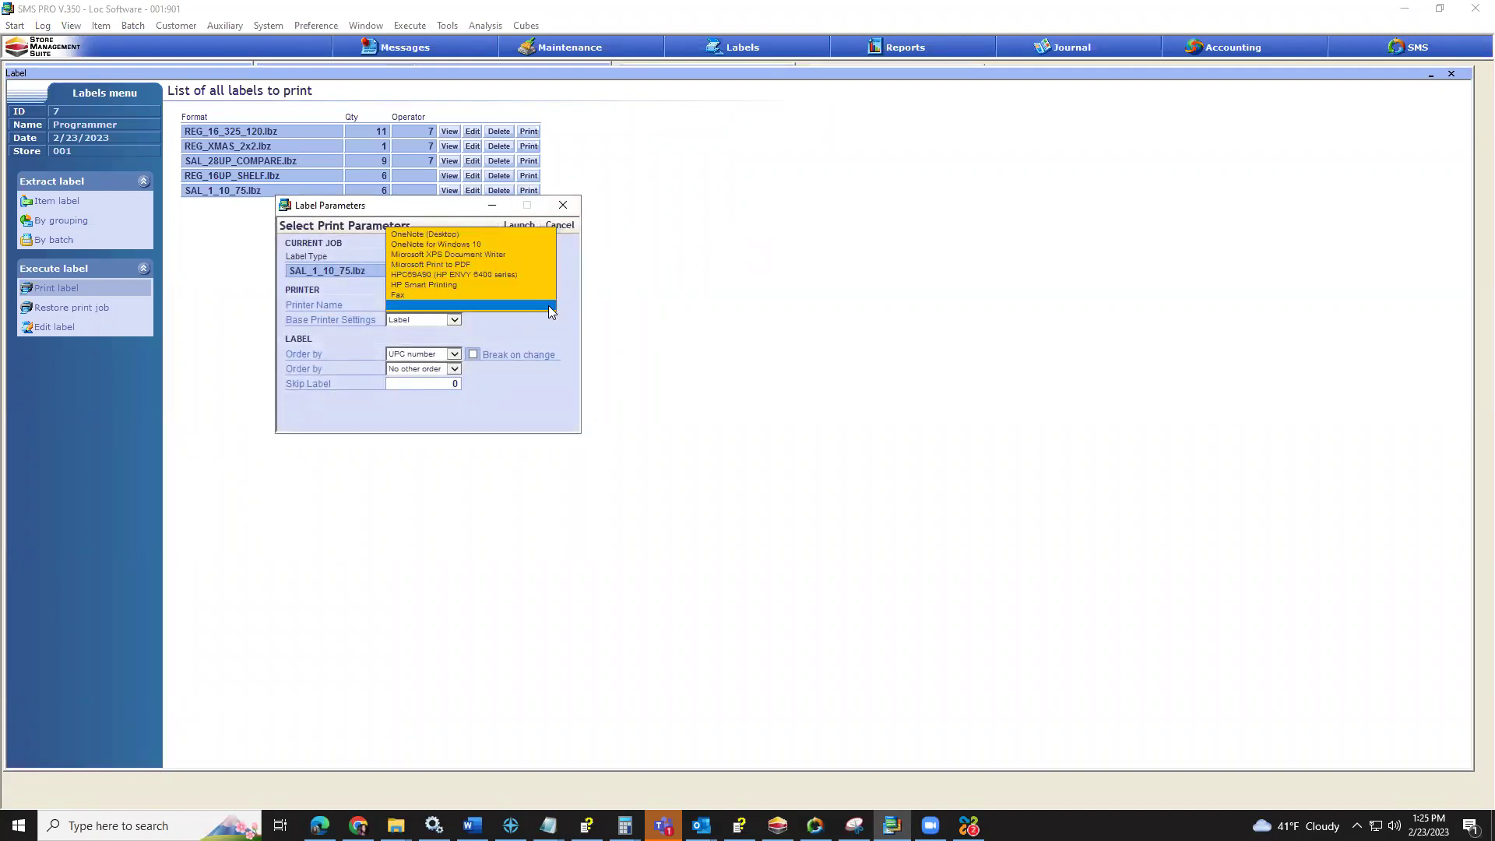
pyautogui.click(540, 265)
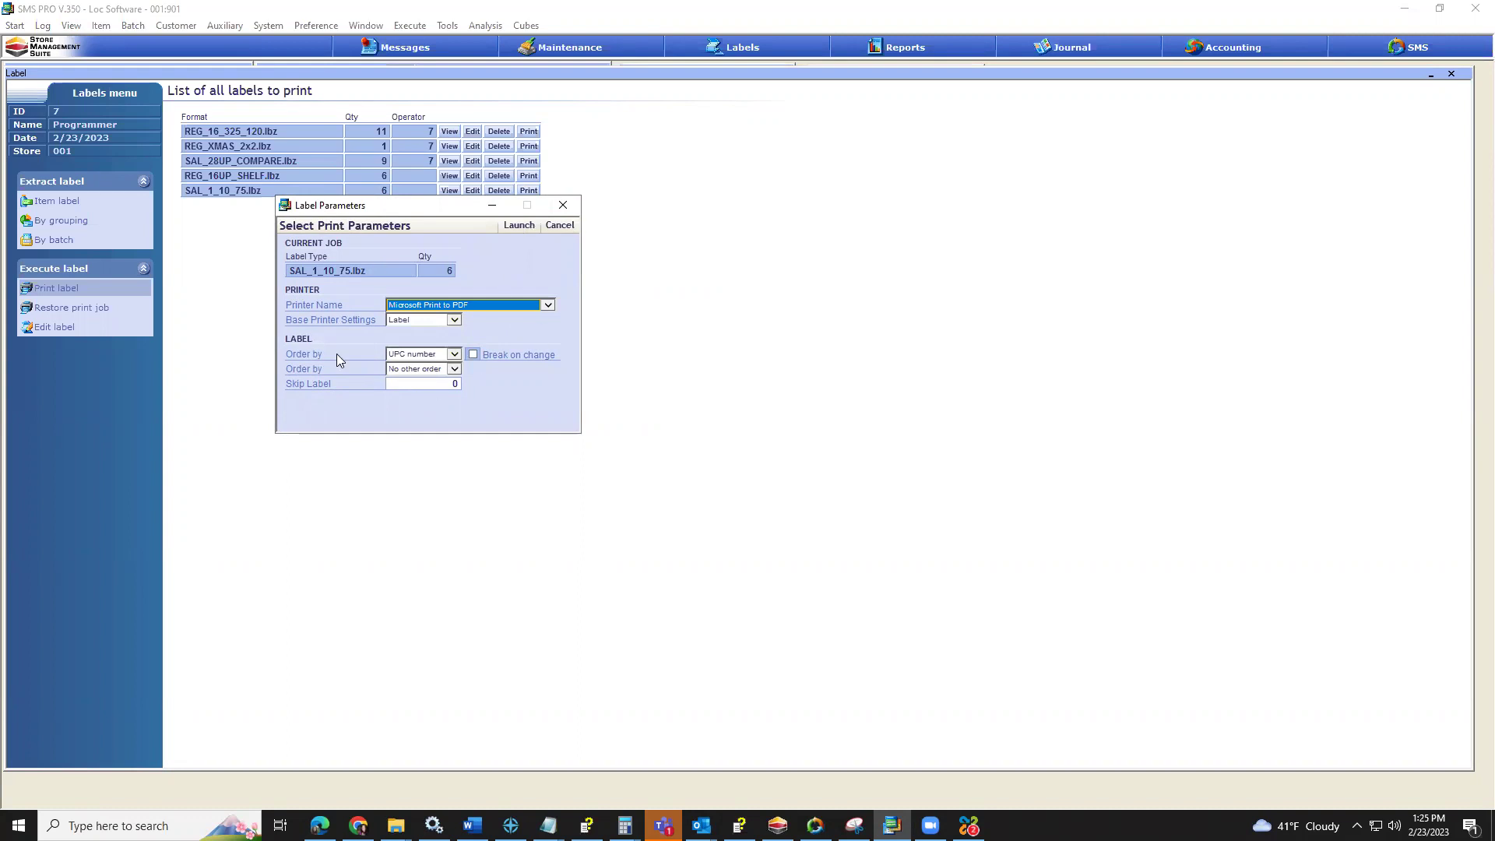
# Try ordering the labels by Category and look through the secondary order options, leaving it at No other order.
pyautogui.click(453, 354)
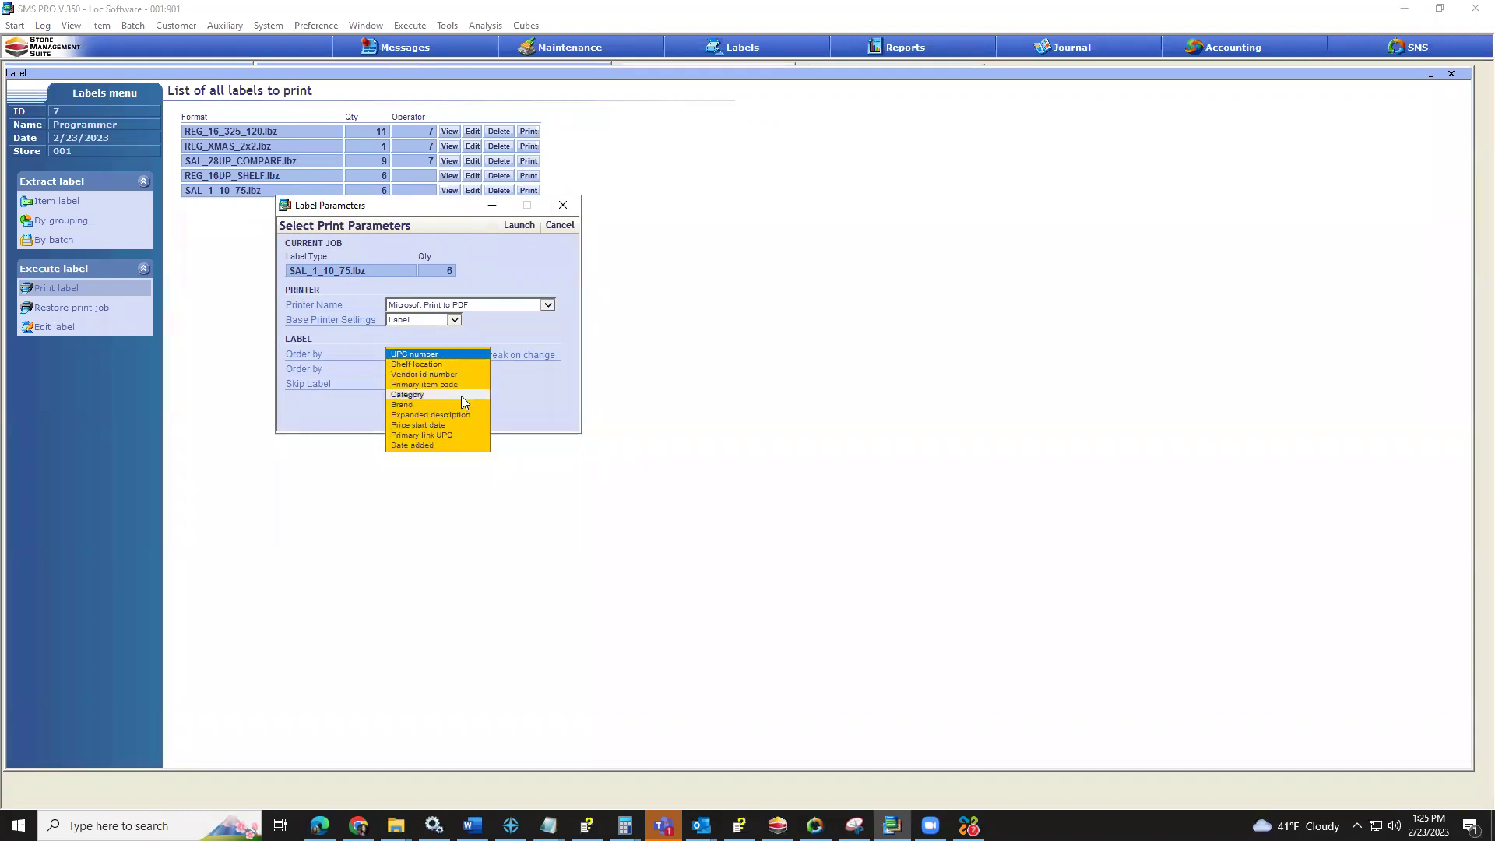
pyautogui.click(464, 395)
pyautogui.click(454, 369)
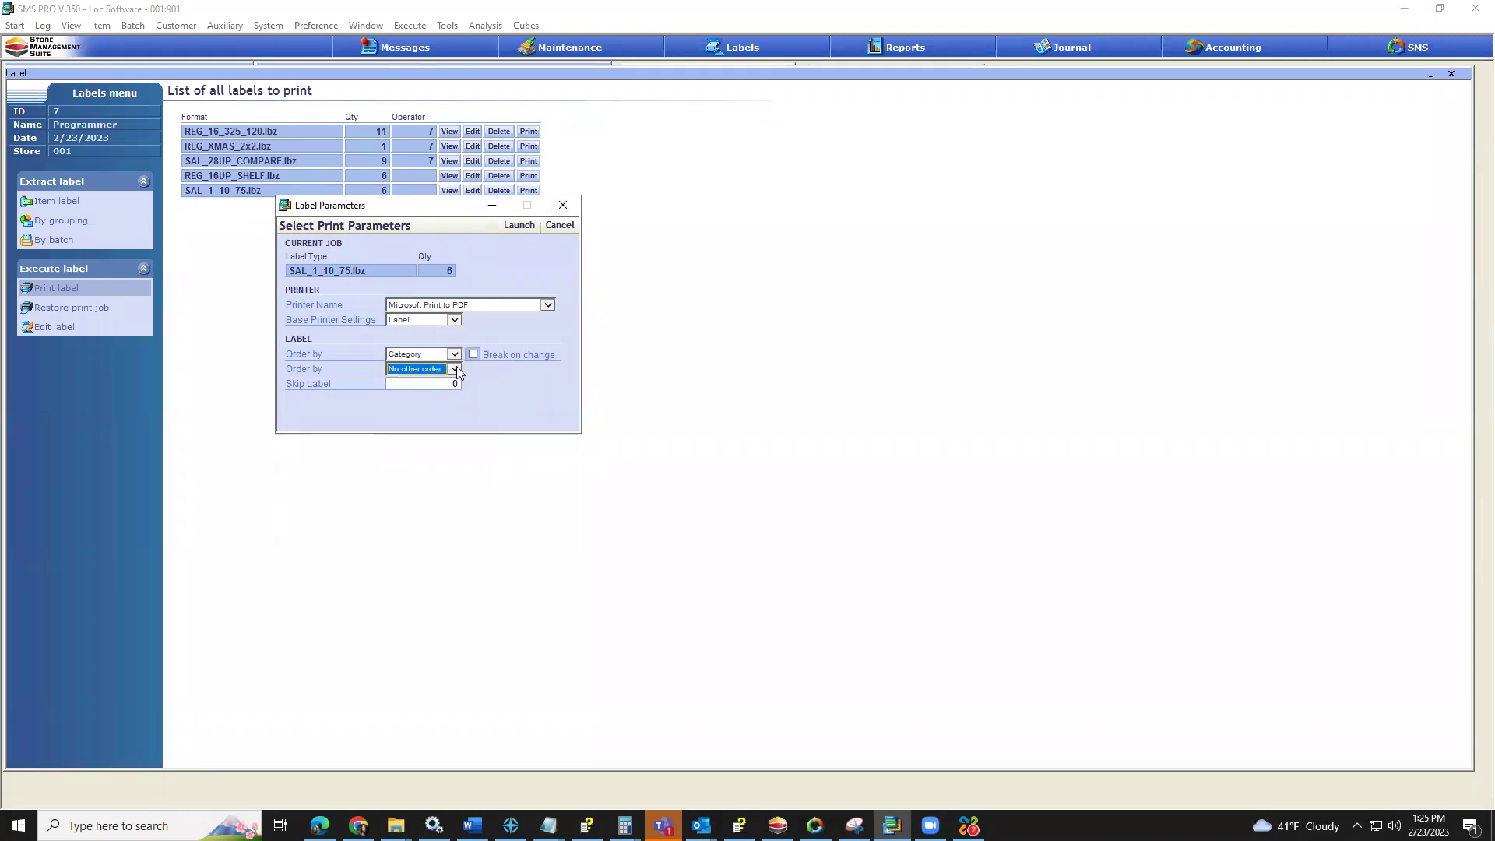
pyautogui.click(457, 377)
pyautogui.click(454, 369)
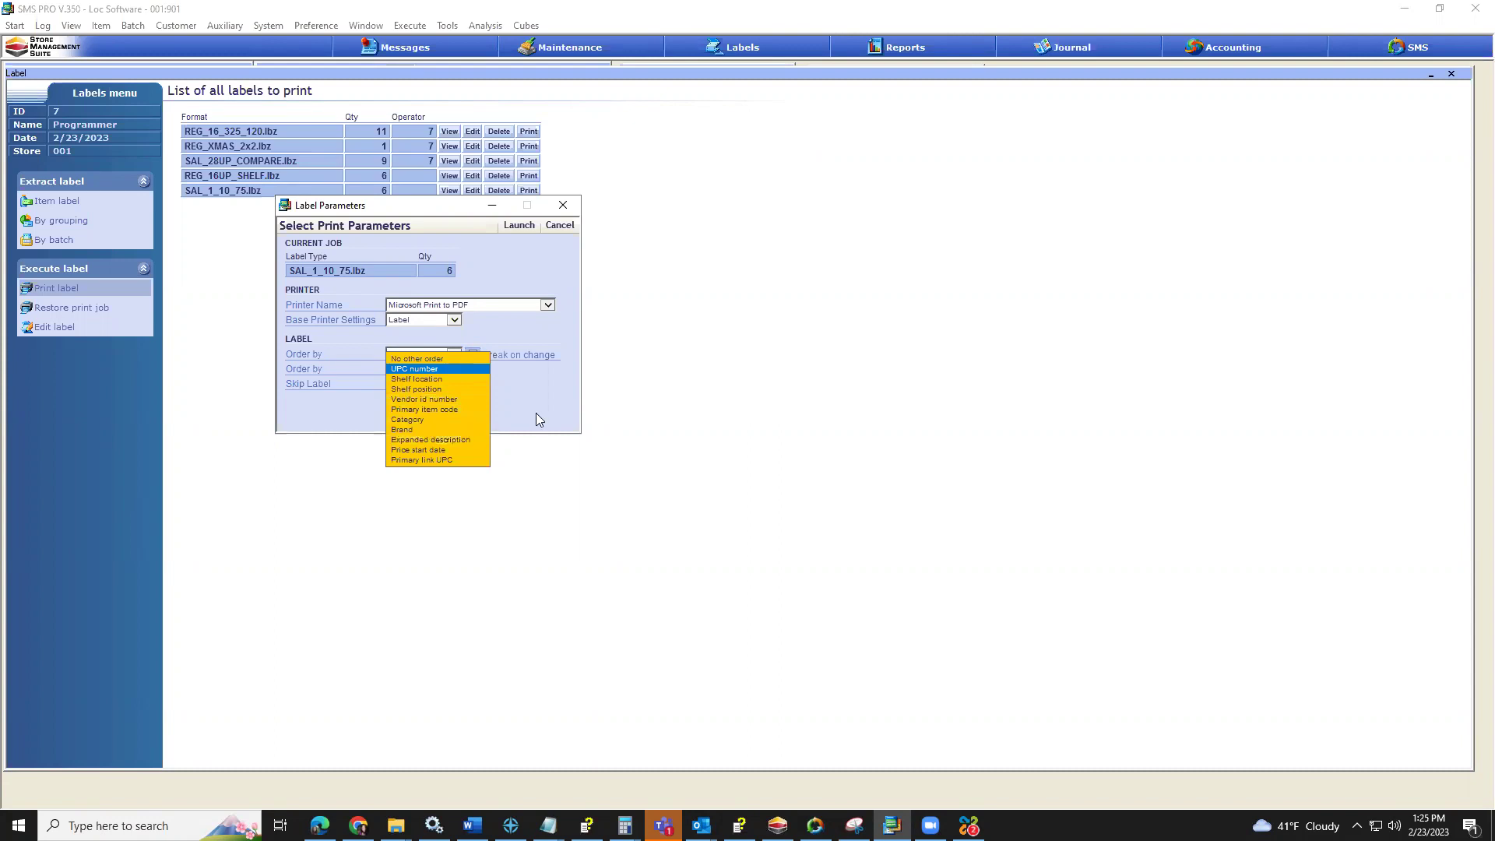
pyautogui.click(407, 418)
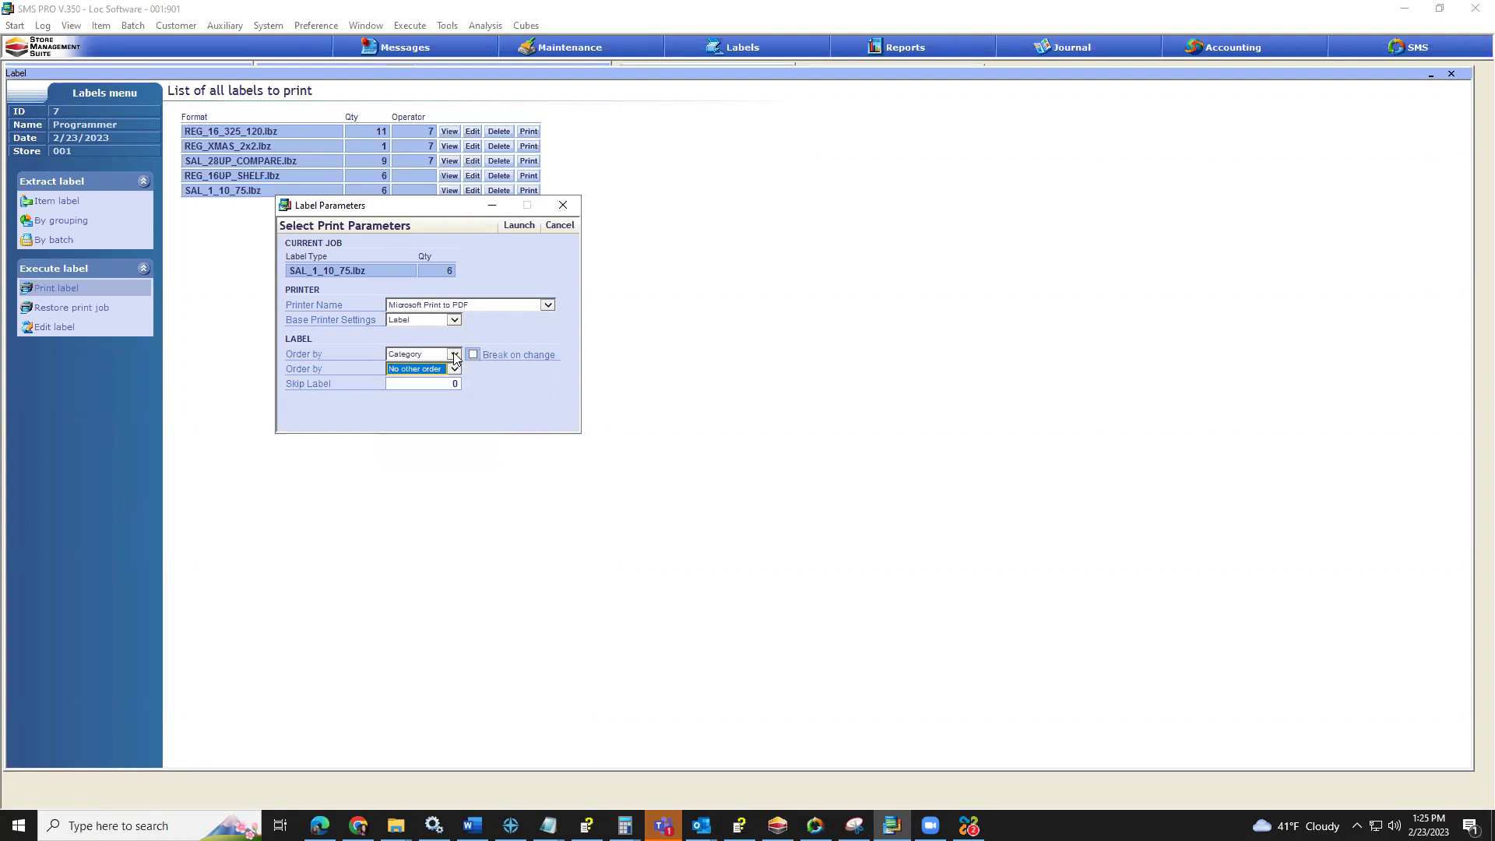
# Switch the primary label order between UPC number and Category, try Break on change, and settle on UPC number.
pyautogui.click(455, 356)
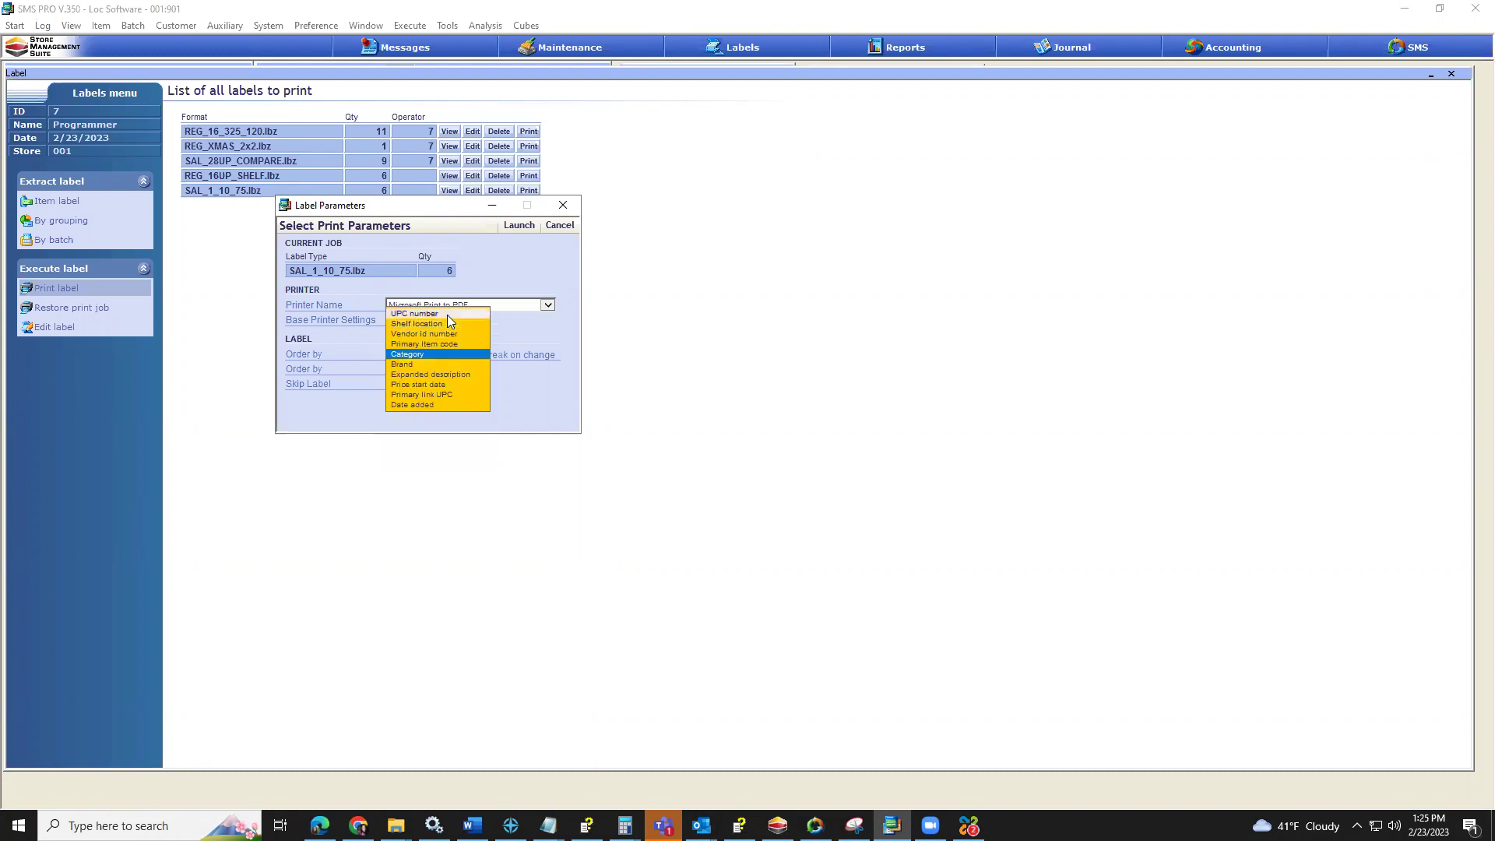
pyautogui.click(456, 348)
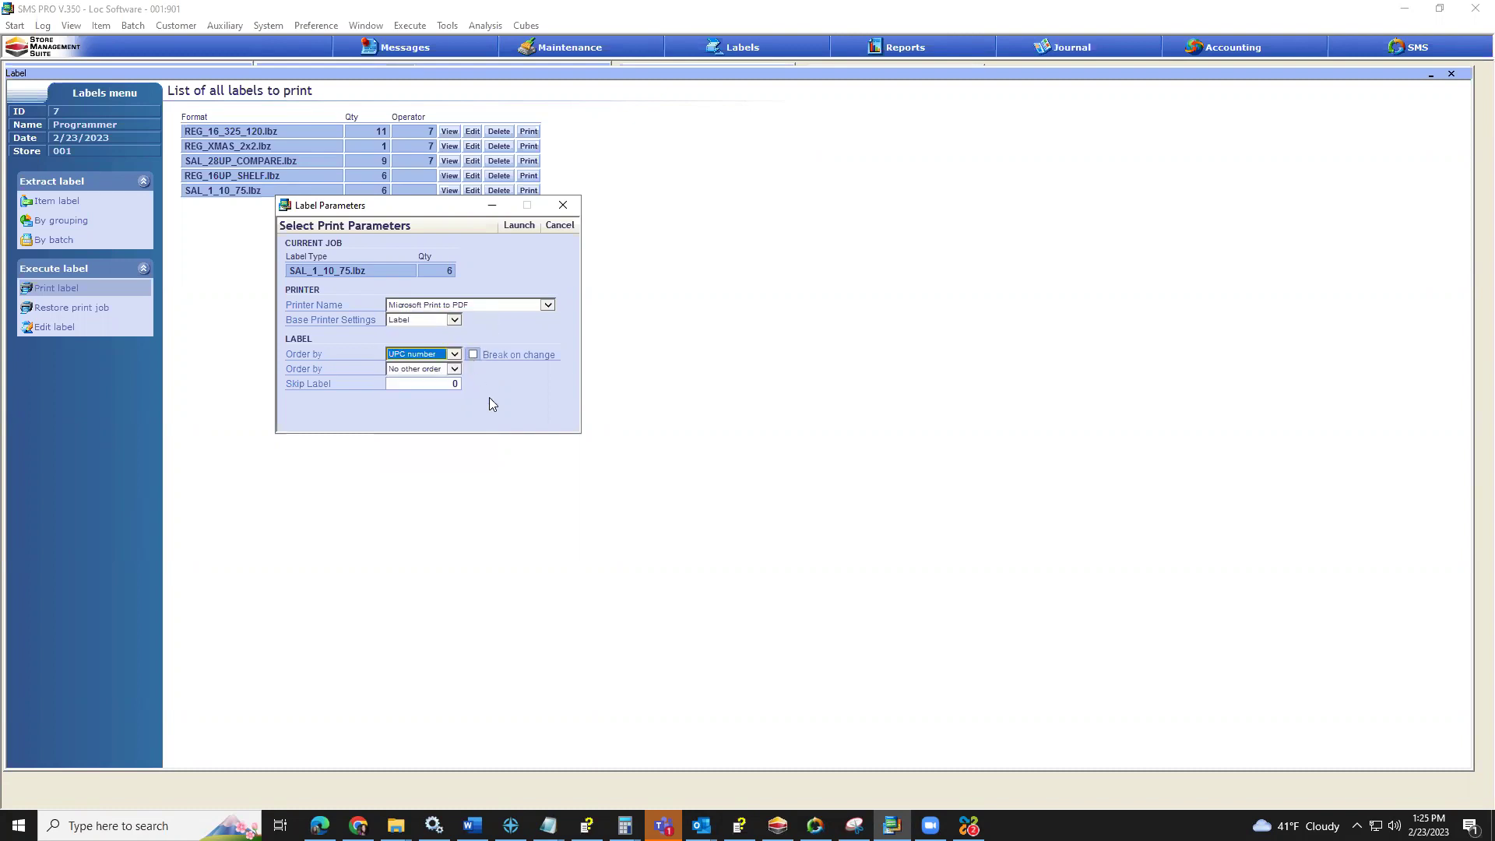
pyautogui.click(455, 355)
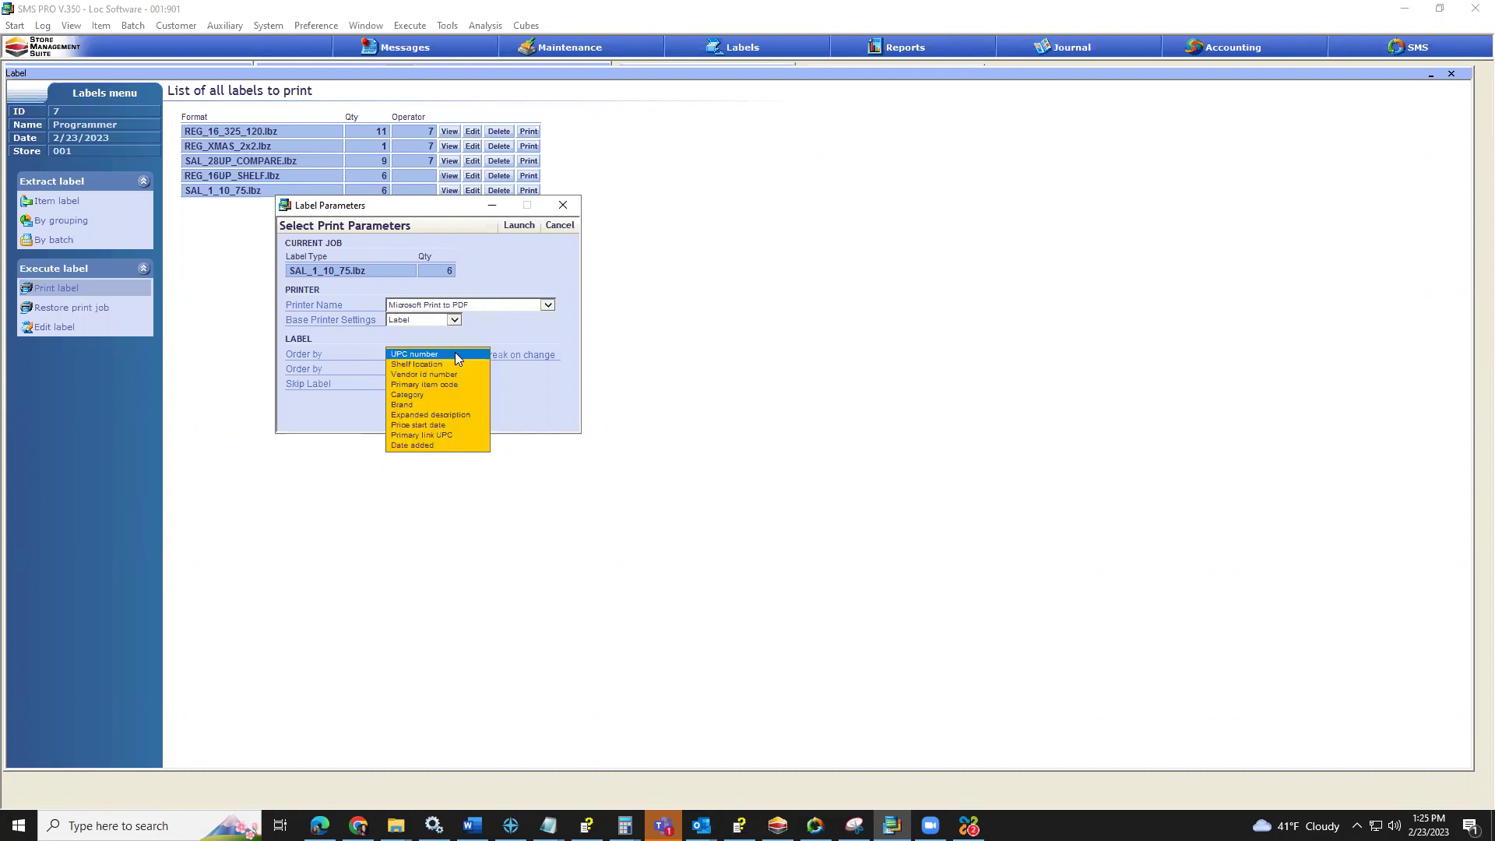
pyautogui.click(459, 394)
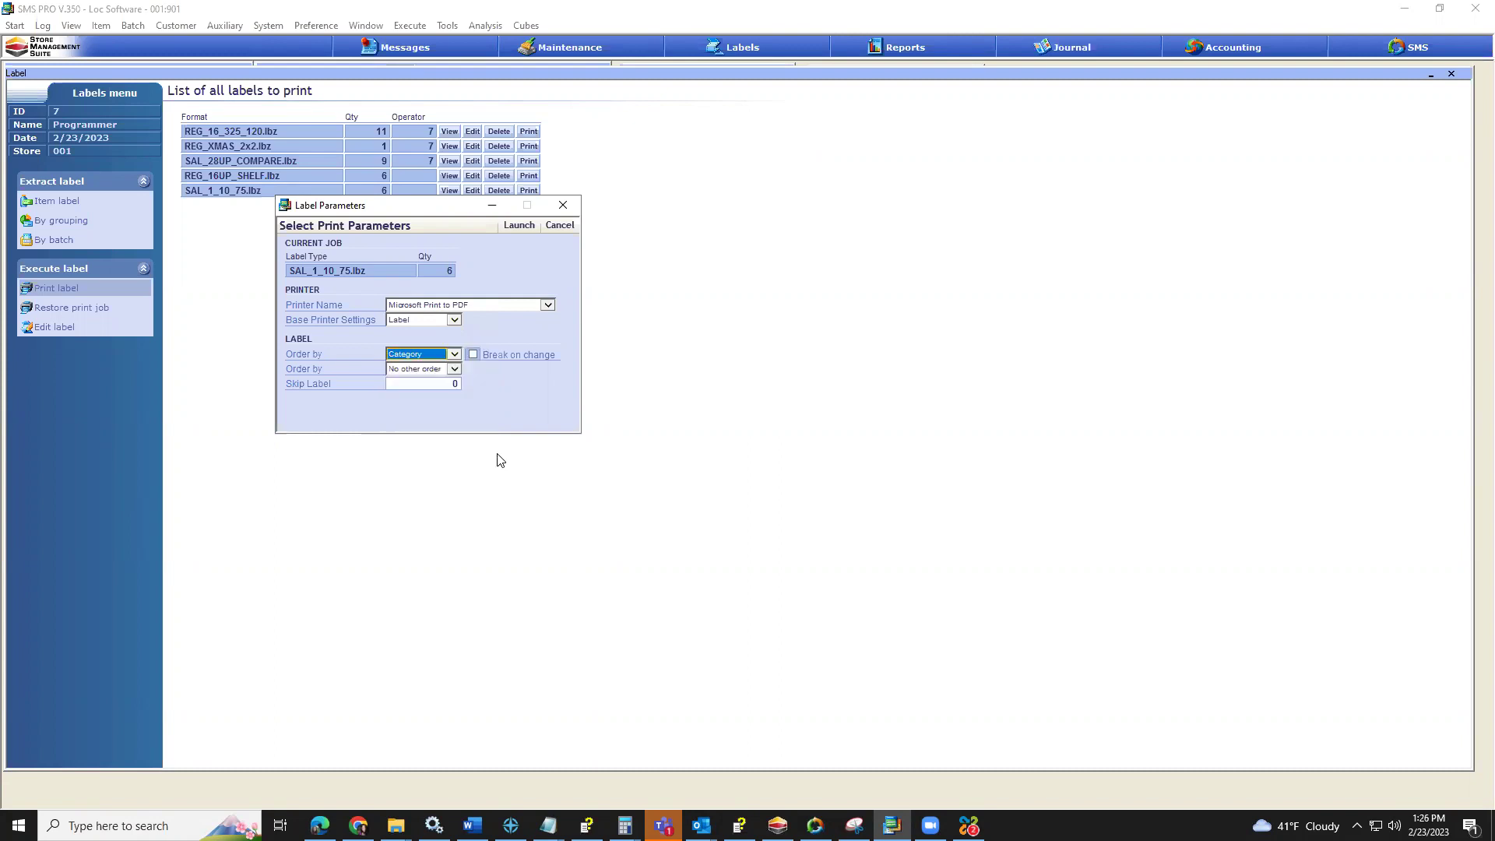
pyautogui.click(474, 355)
pyautogui.click(454, 355)
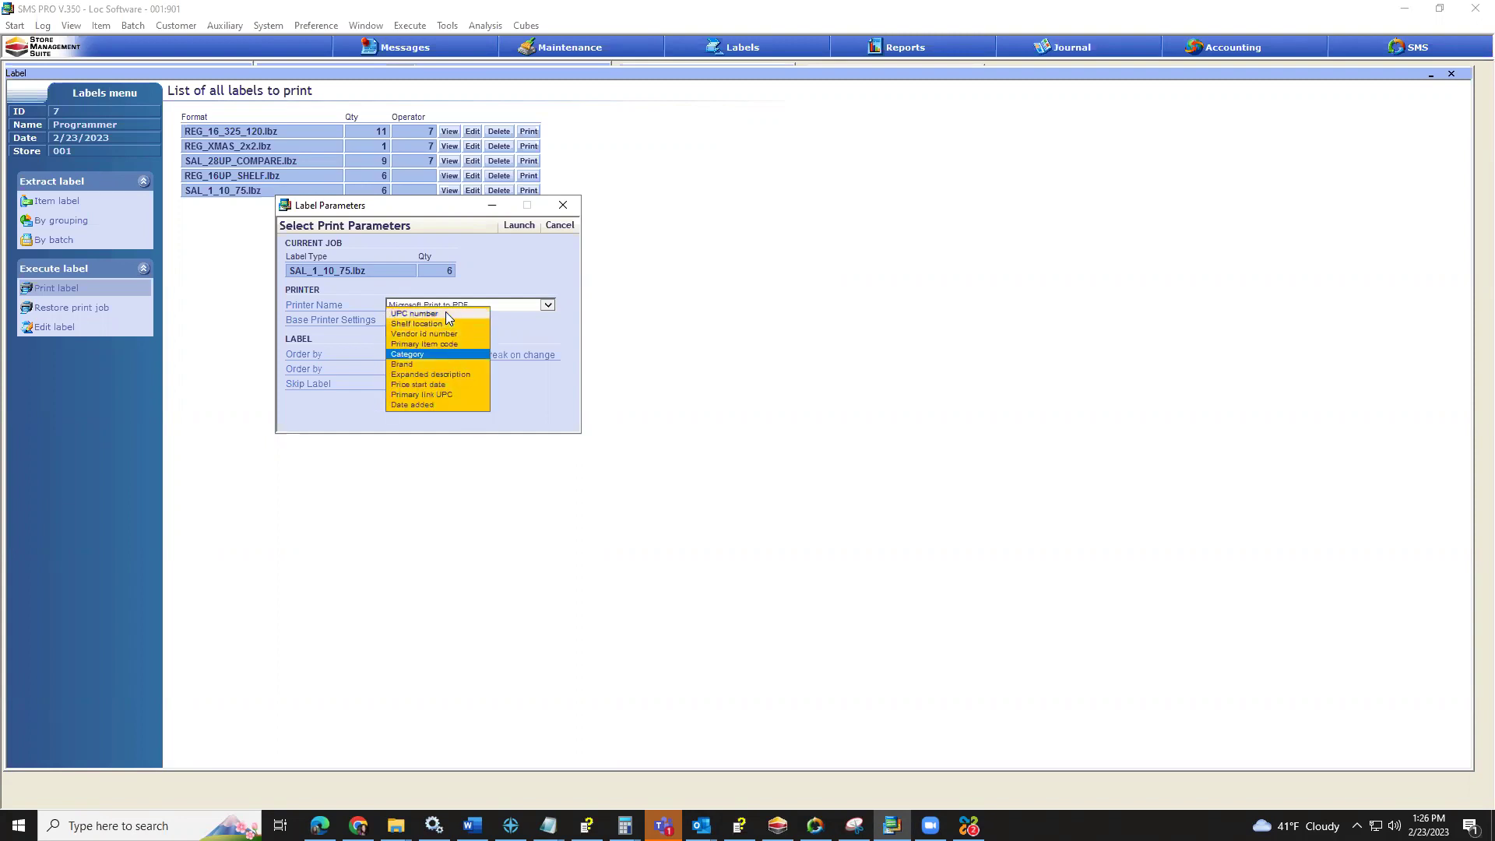
pyautogui.click(424, 336)
# Set Skip Label to 1 in the print parameters.
pyautogui.click(429, 385)
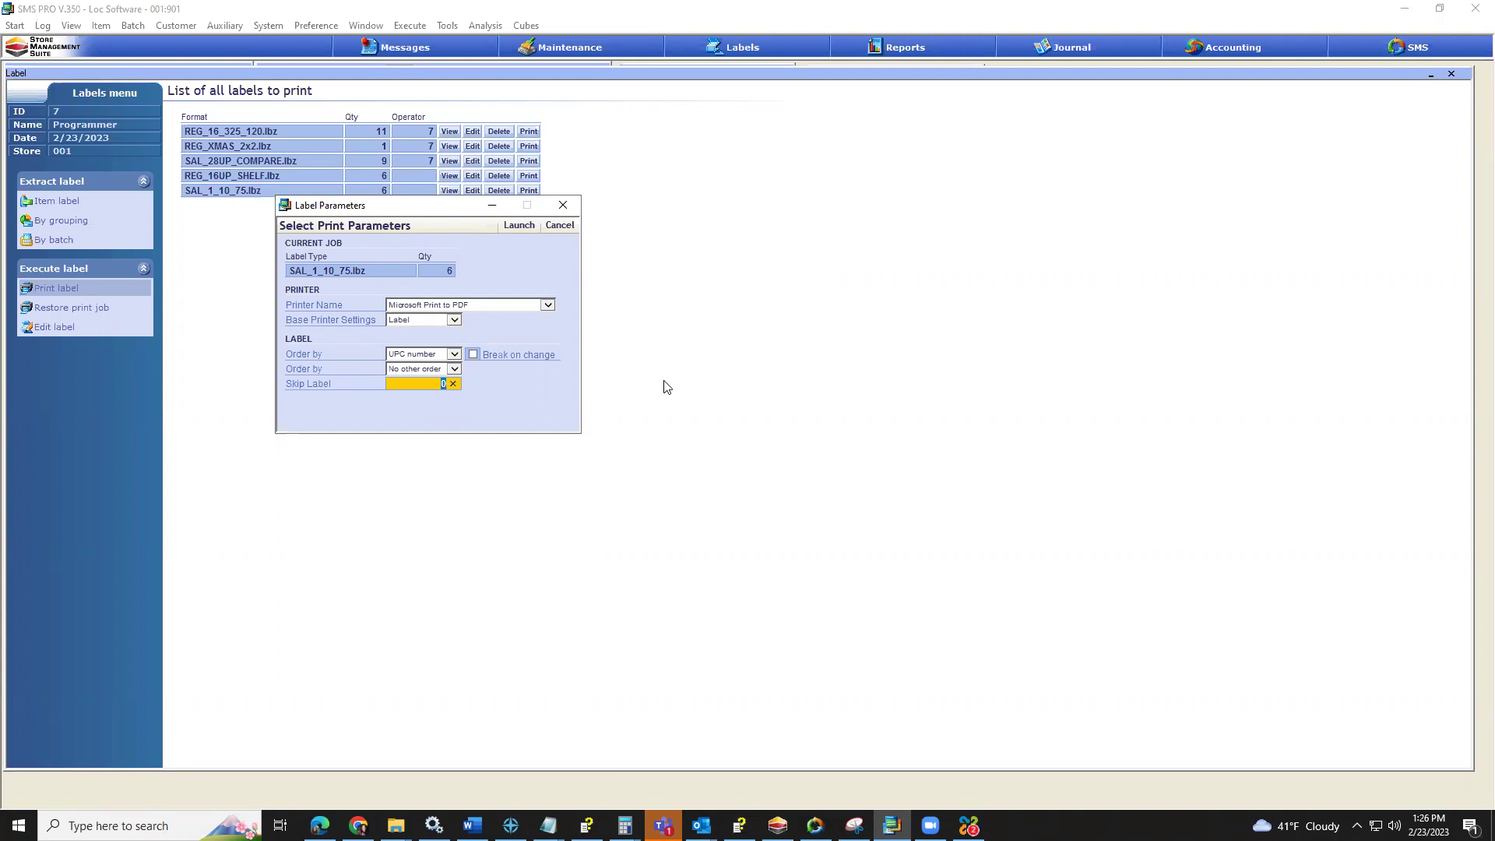
pyautogui.write('10')
pyautogui.press('BackSpace')
pyautogui.press('Tab')
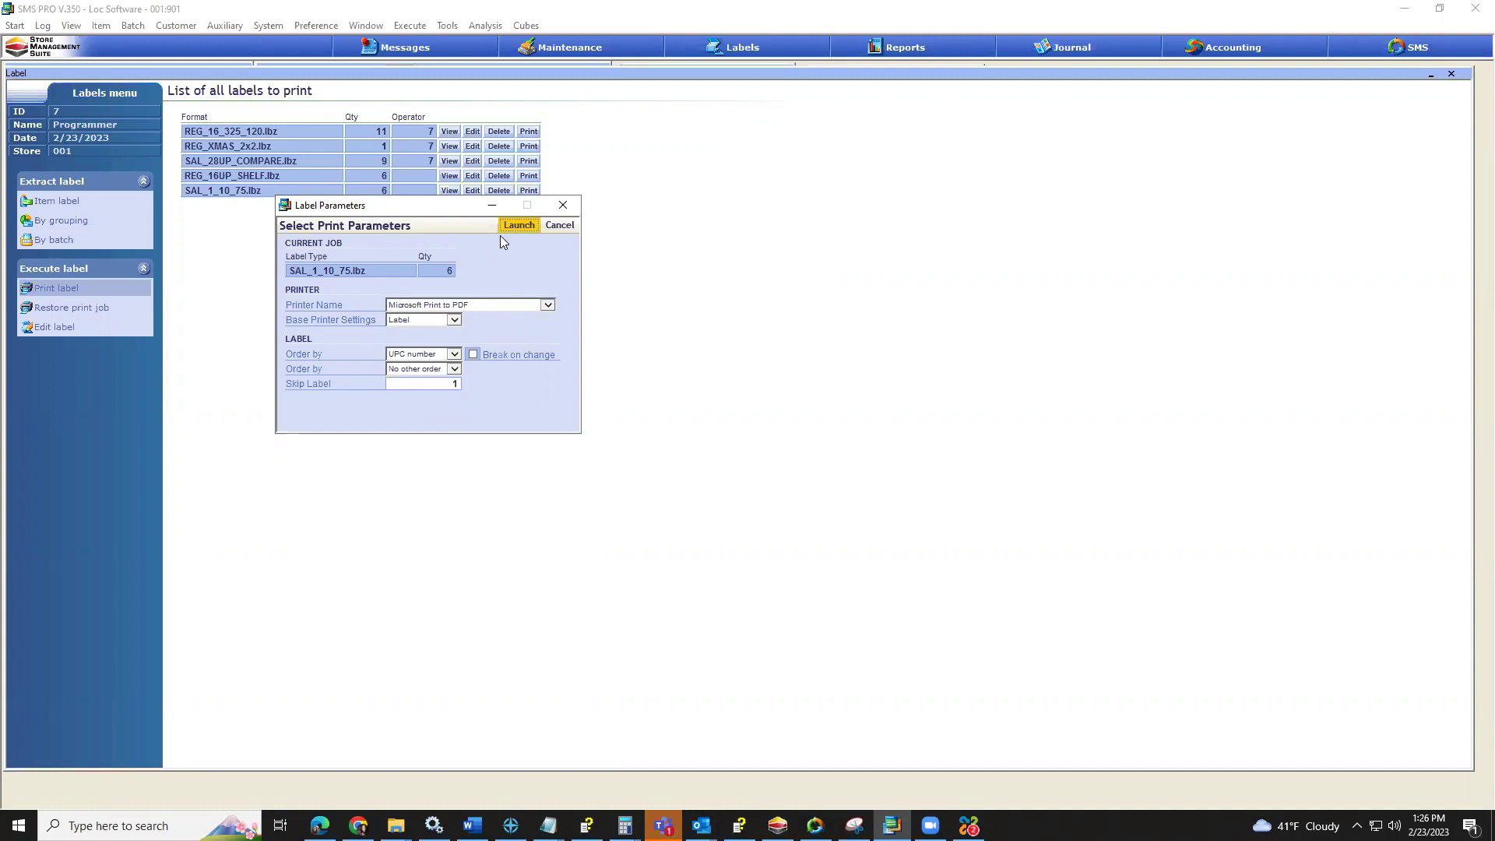
# Print the job to a PDF named sale and delete the printed labels from the print list.
pyautogui.click(518, 225)
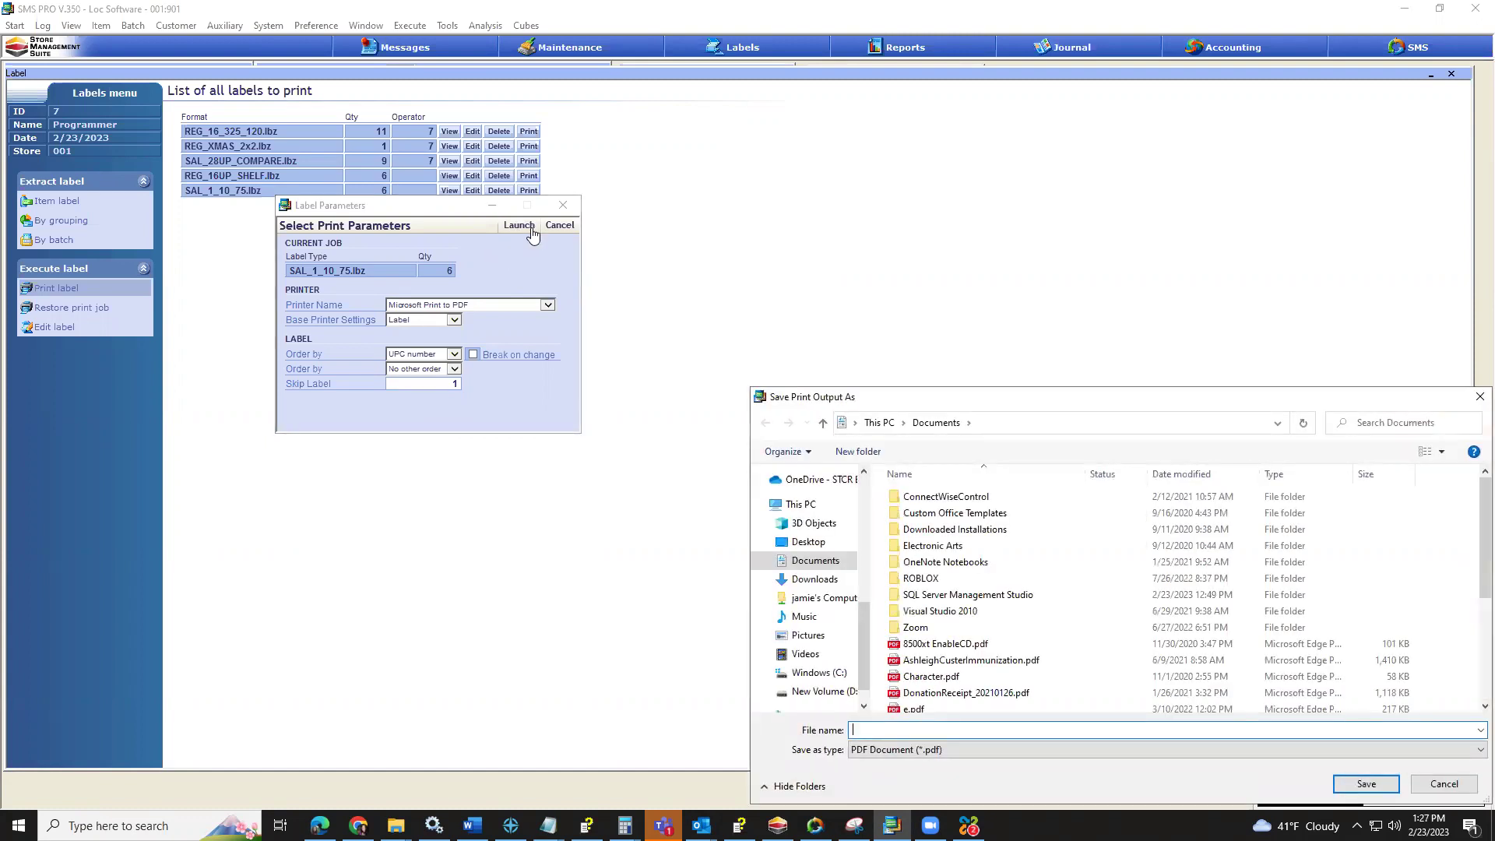
pyautogui.write('sale')
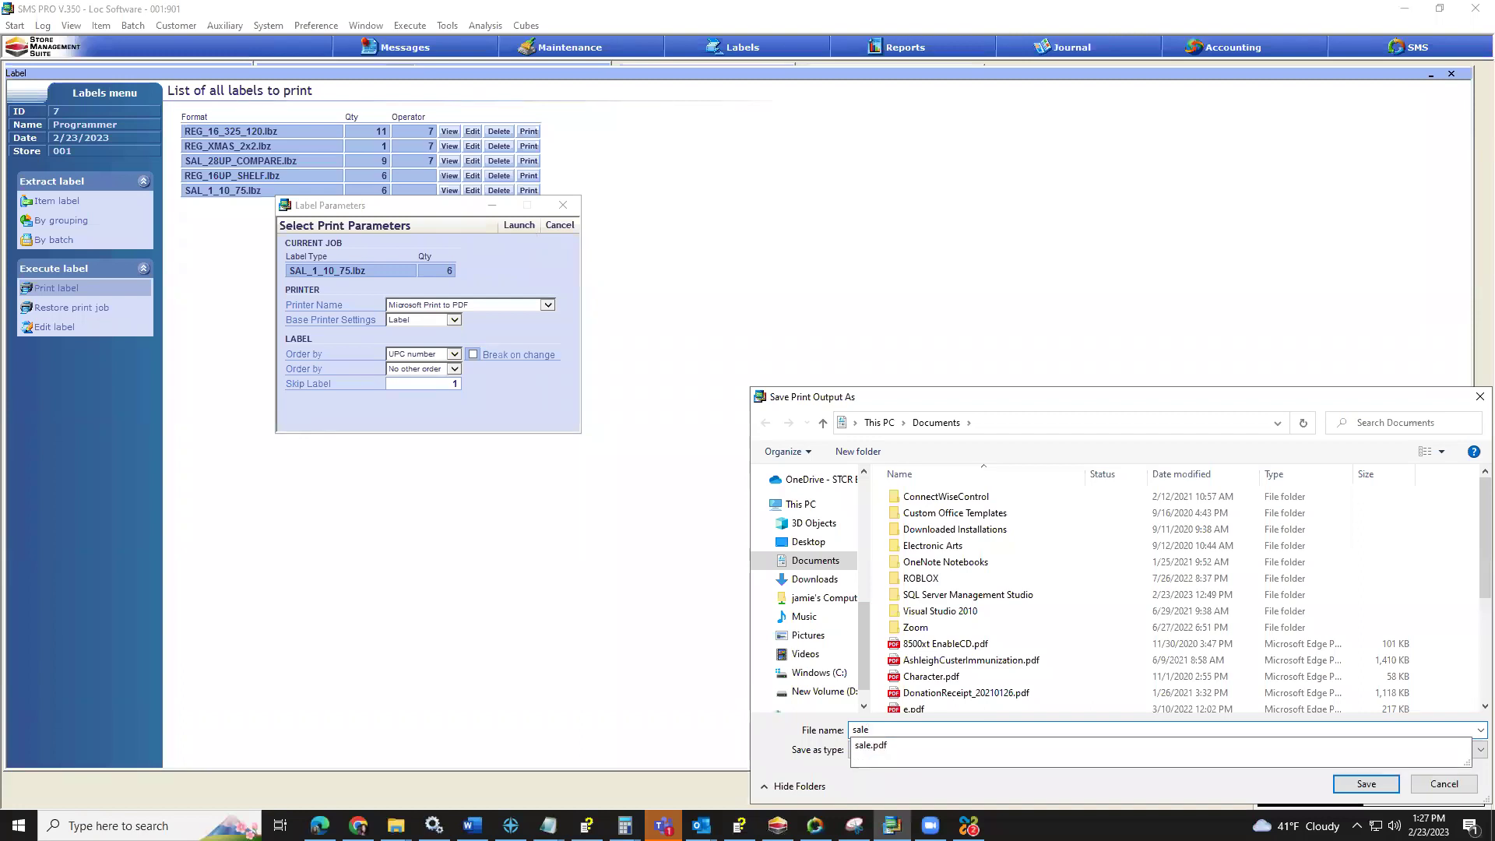
pyautogui.press('Return')
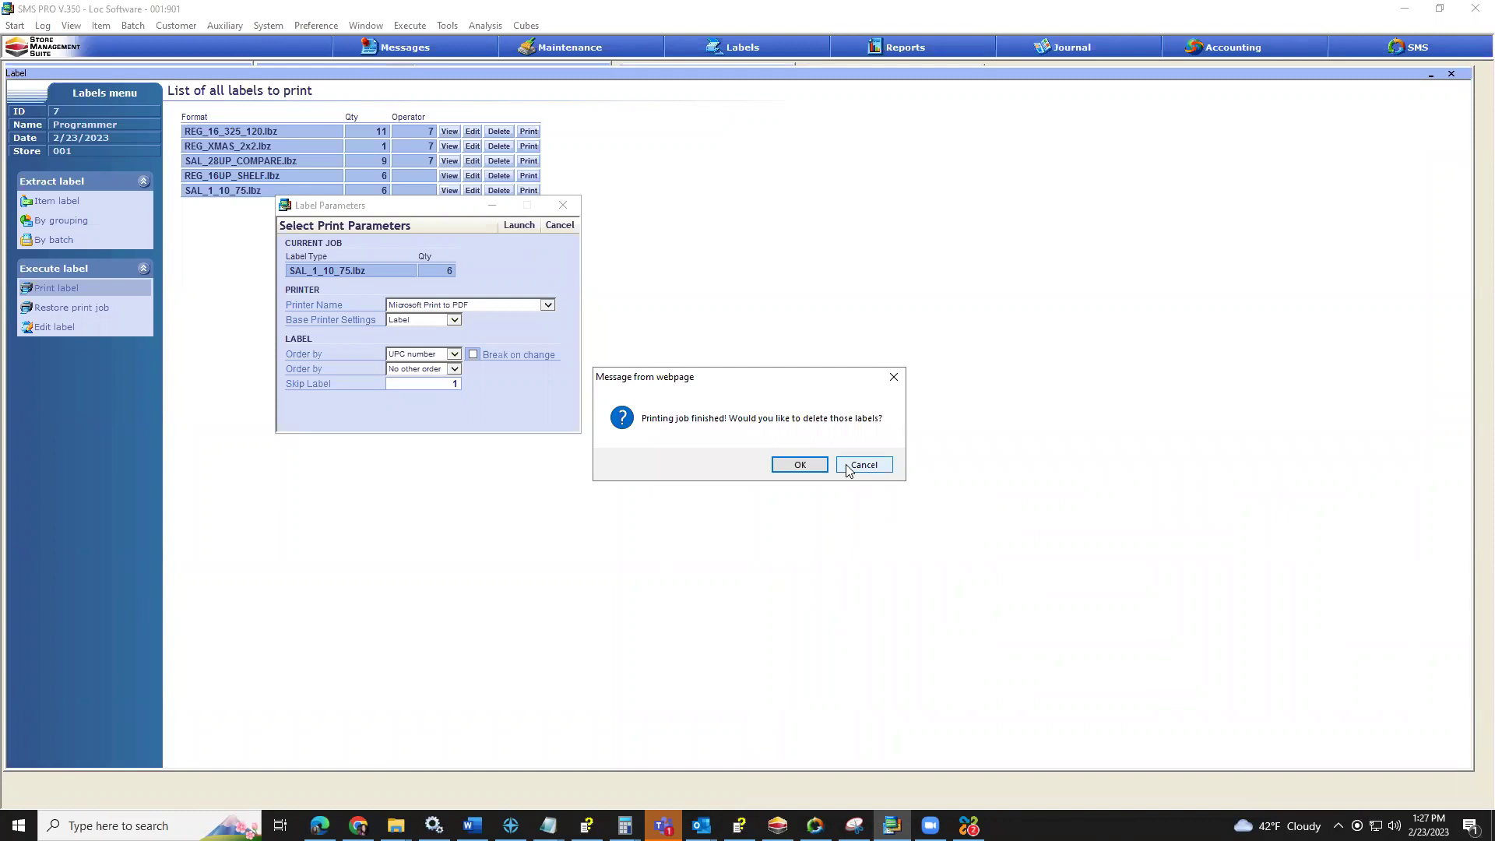
pyautogui.click(800, 465)
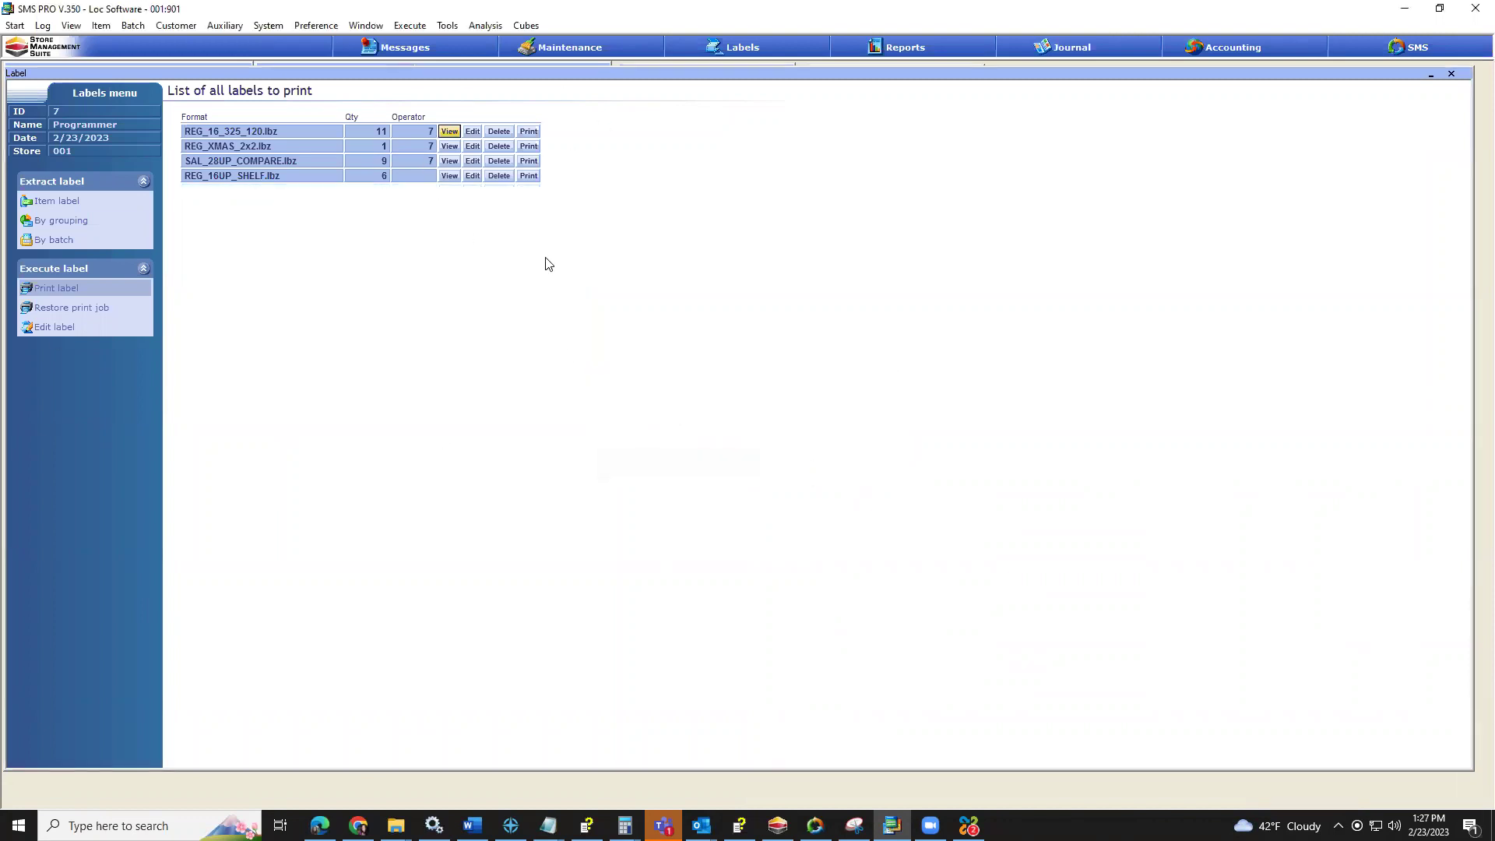
# Show the options for restoring old print jobs, and open sale.pdf from the Documents folder to view the sale labels.
pyautogui.click(81, 311)
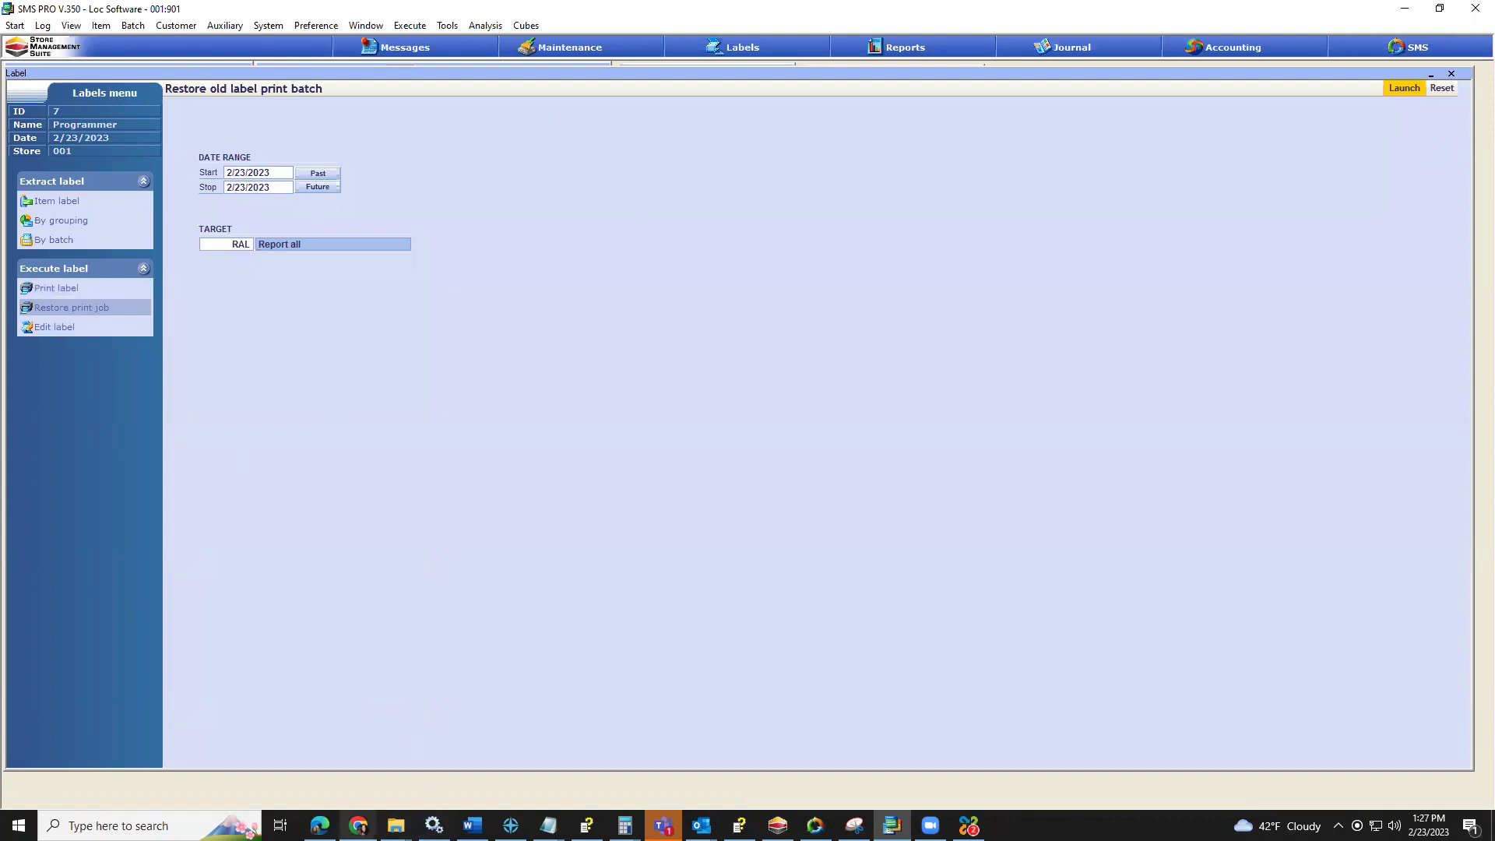
pyautogui.moveTo(396, 825)
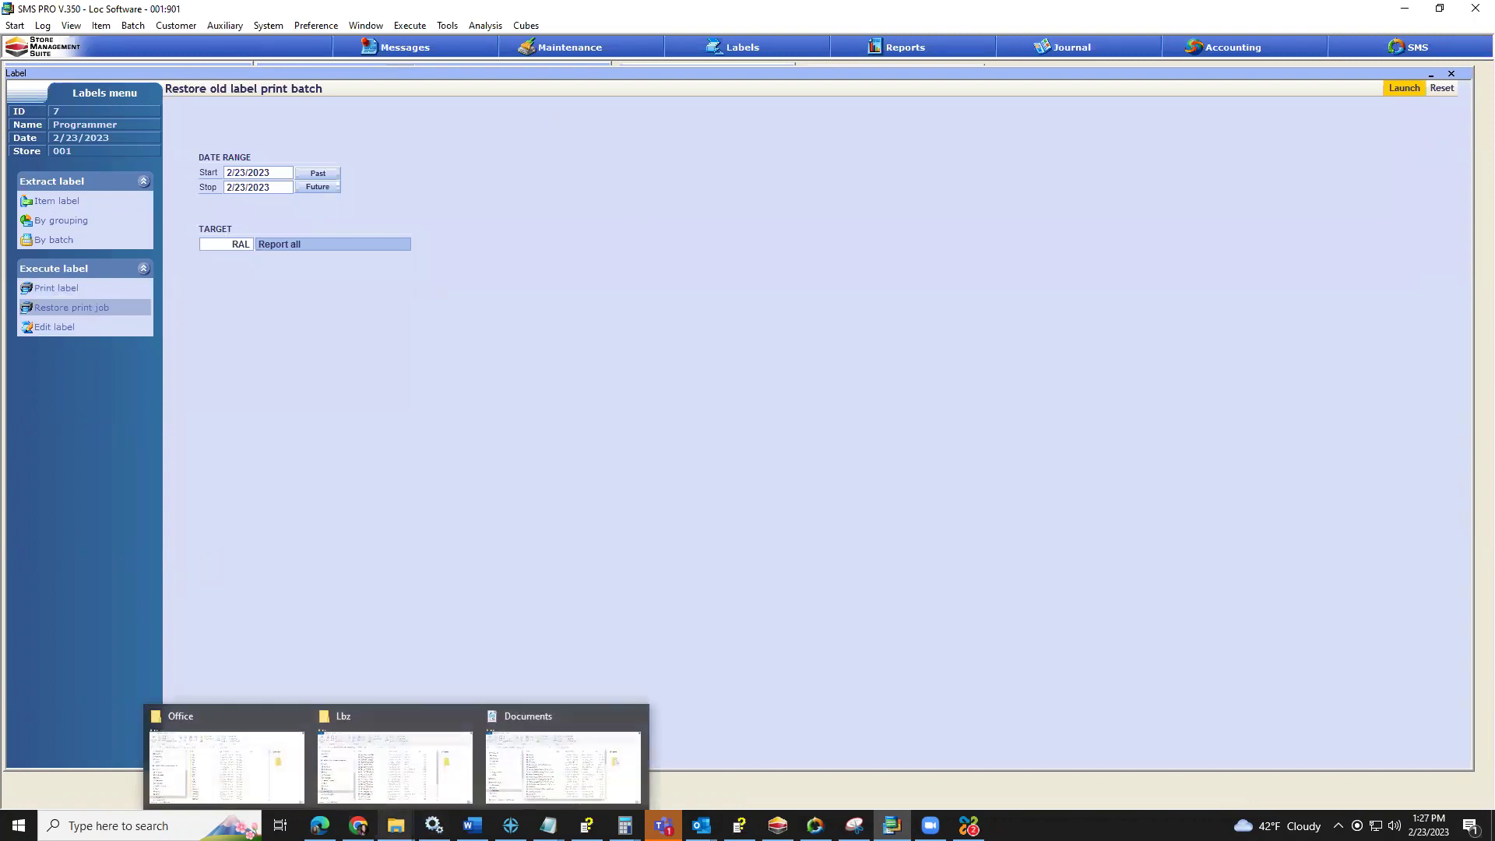
pyautogui.click(563, 767)
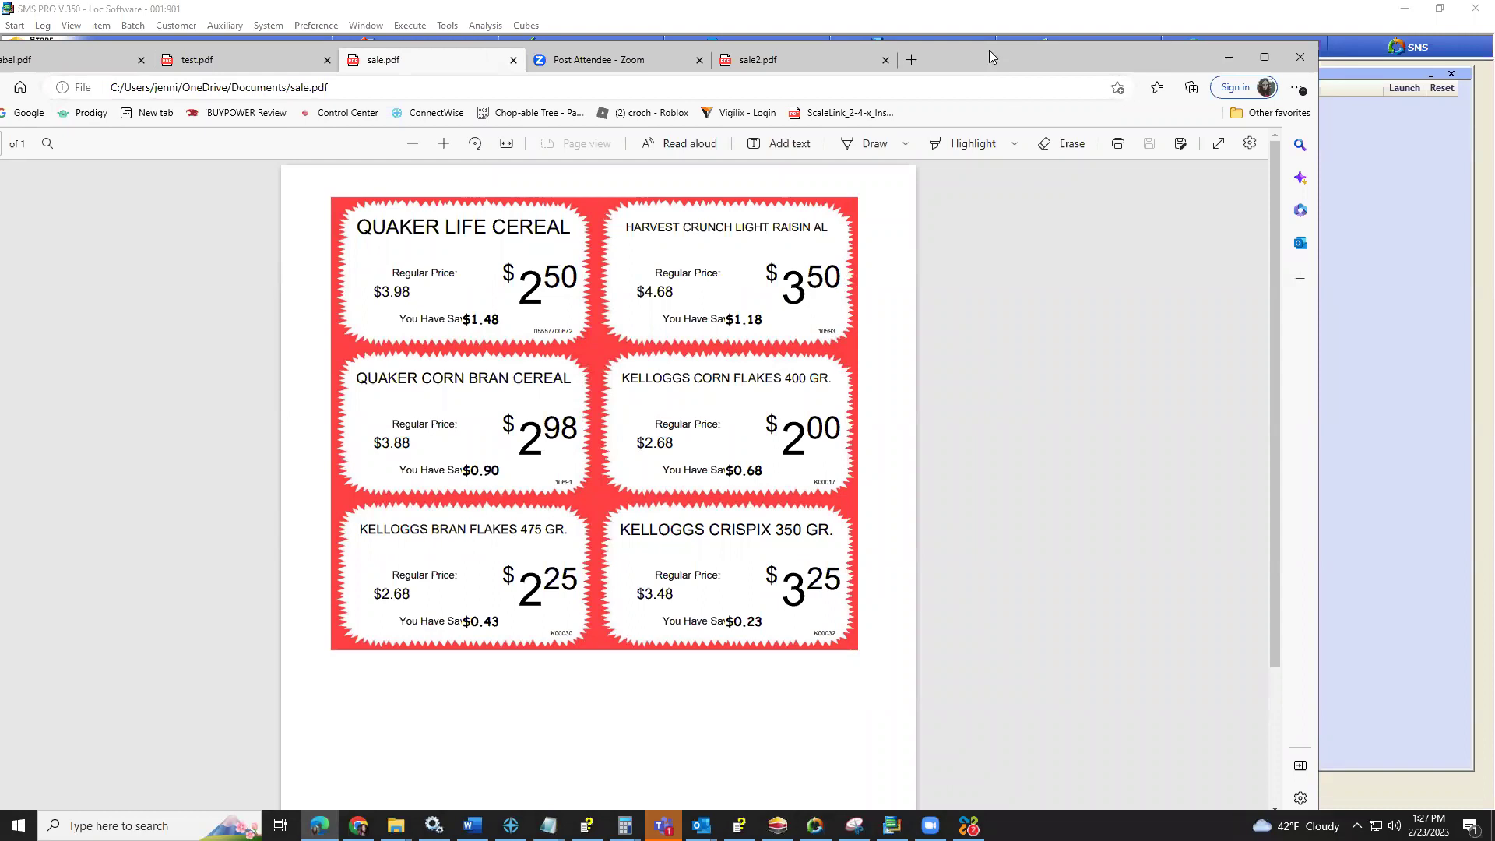
pyautogui.moveTo(993, 50); pyautogui.dragTo(1142, 29)
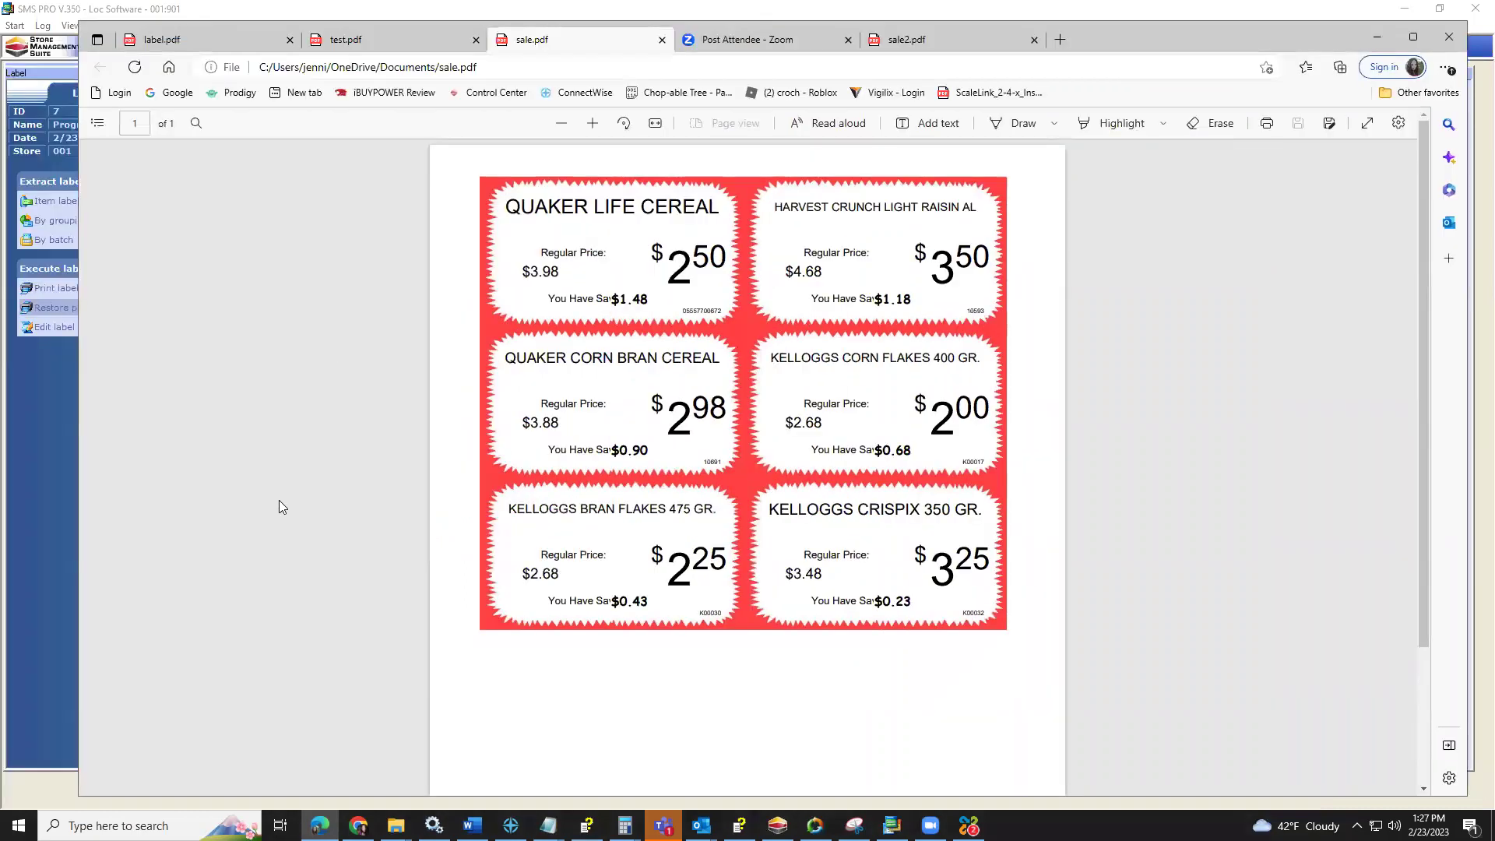
# Switch to label.pdf in the browser to examine its printed label layout.
pyautogui.moveTo(397, 44)
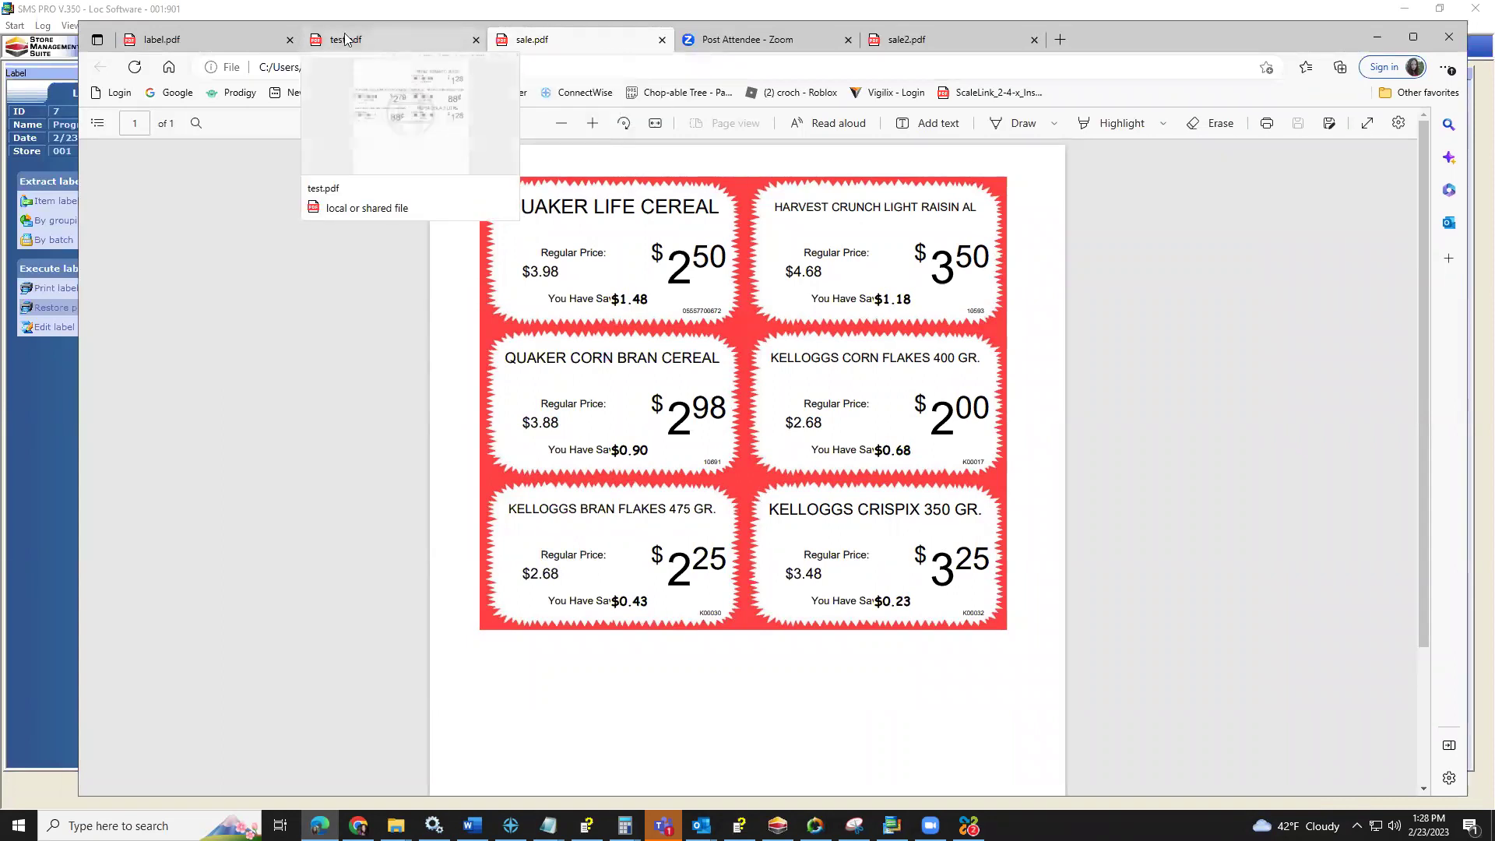
pyautogui.click(196, 36)
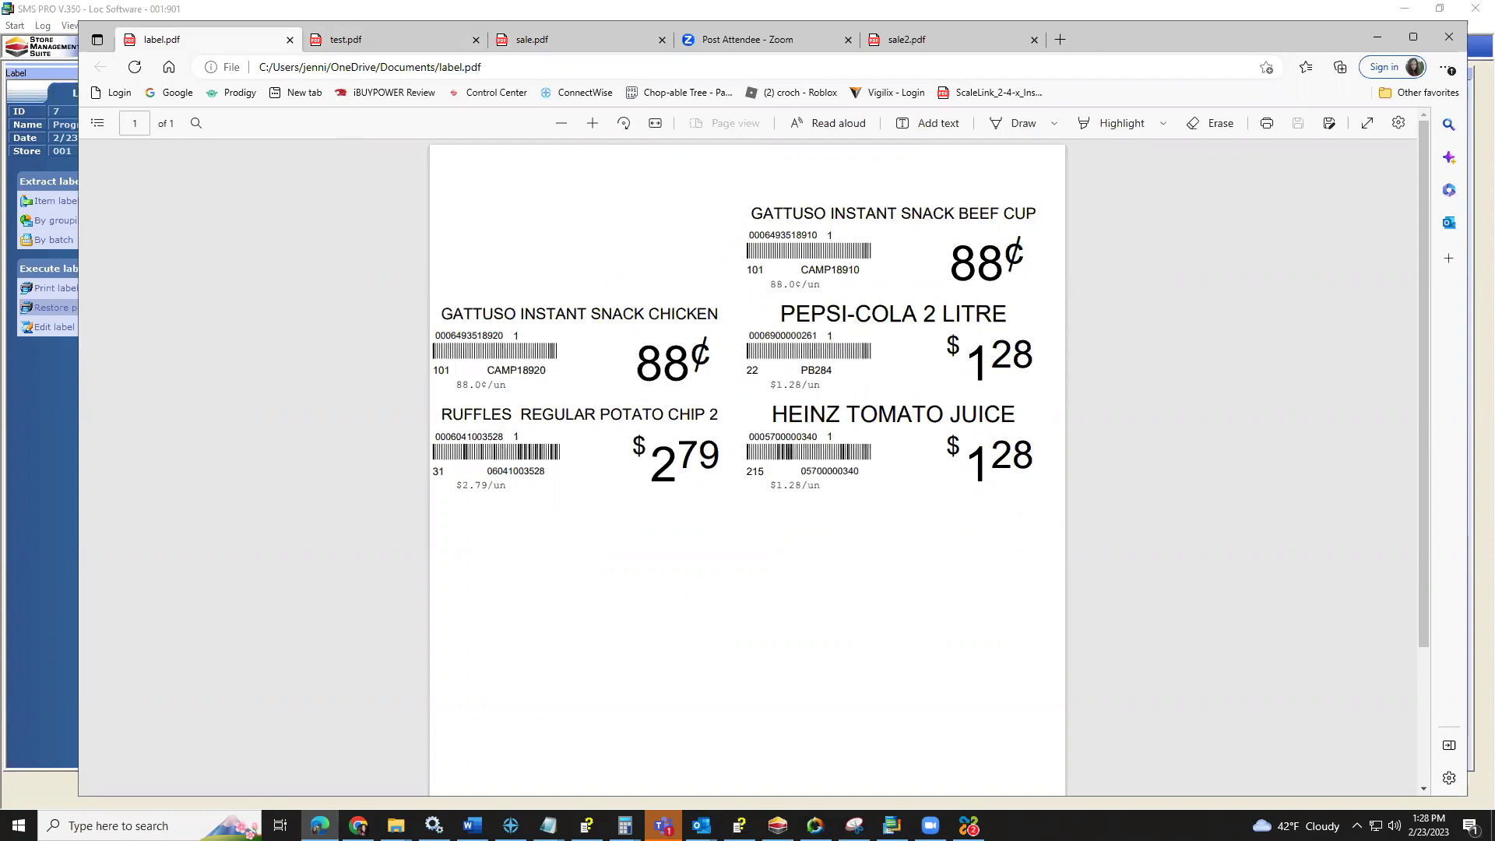
# Switch to File Explorer and duplicate the Lbz folder within C:\Storeman\Office as a backup.
pyautogui.hotkey('alt', 'Tab')
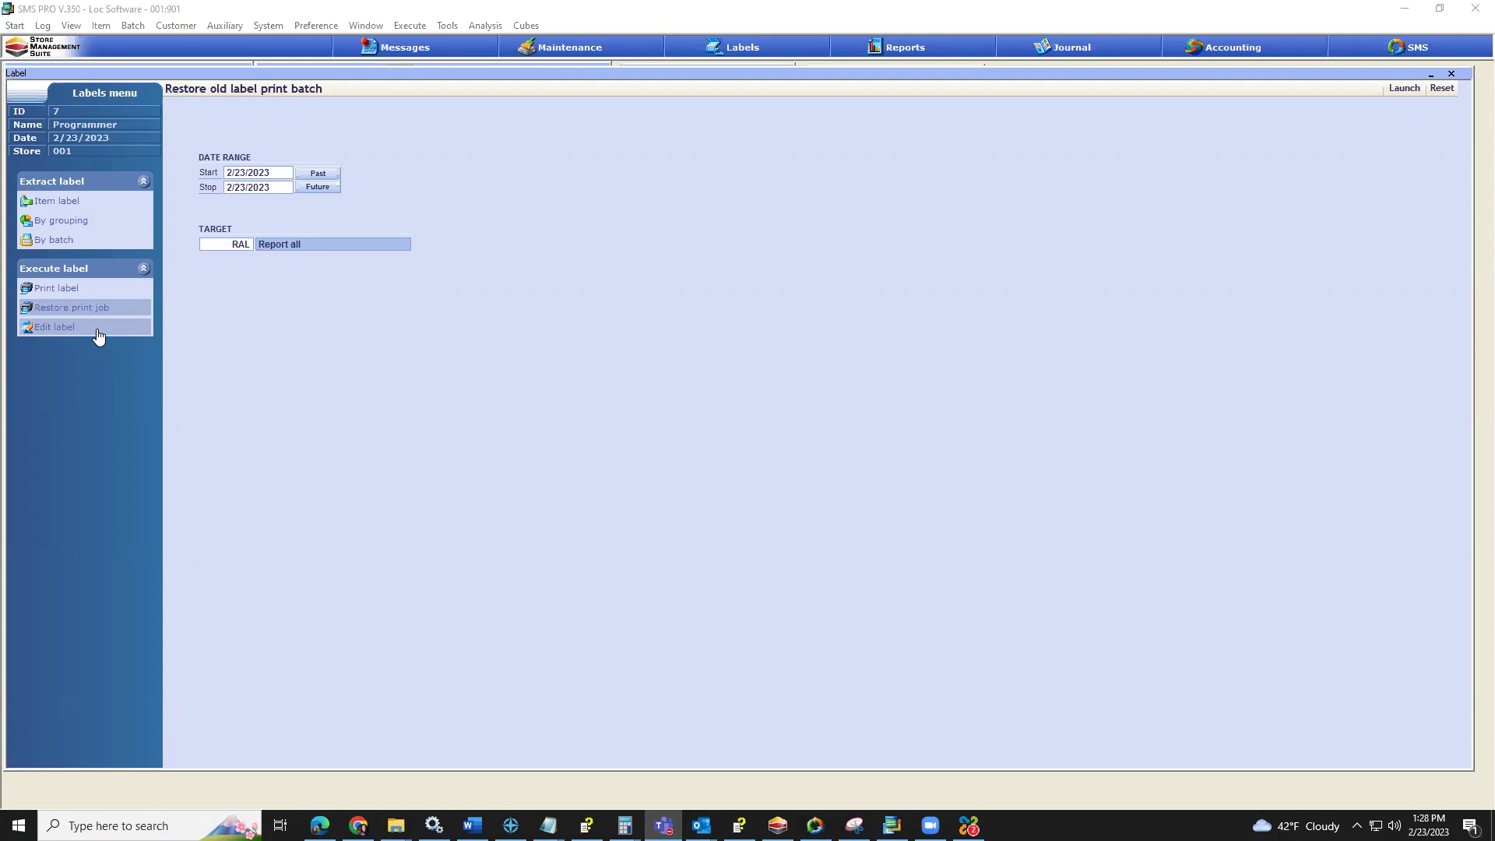
pyautogui.moveTo(396, 825)
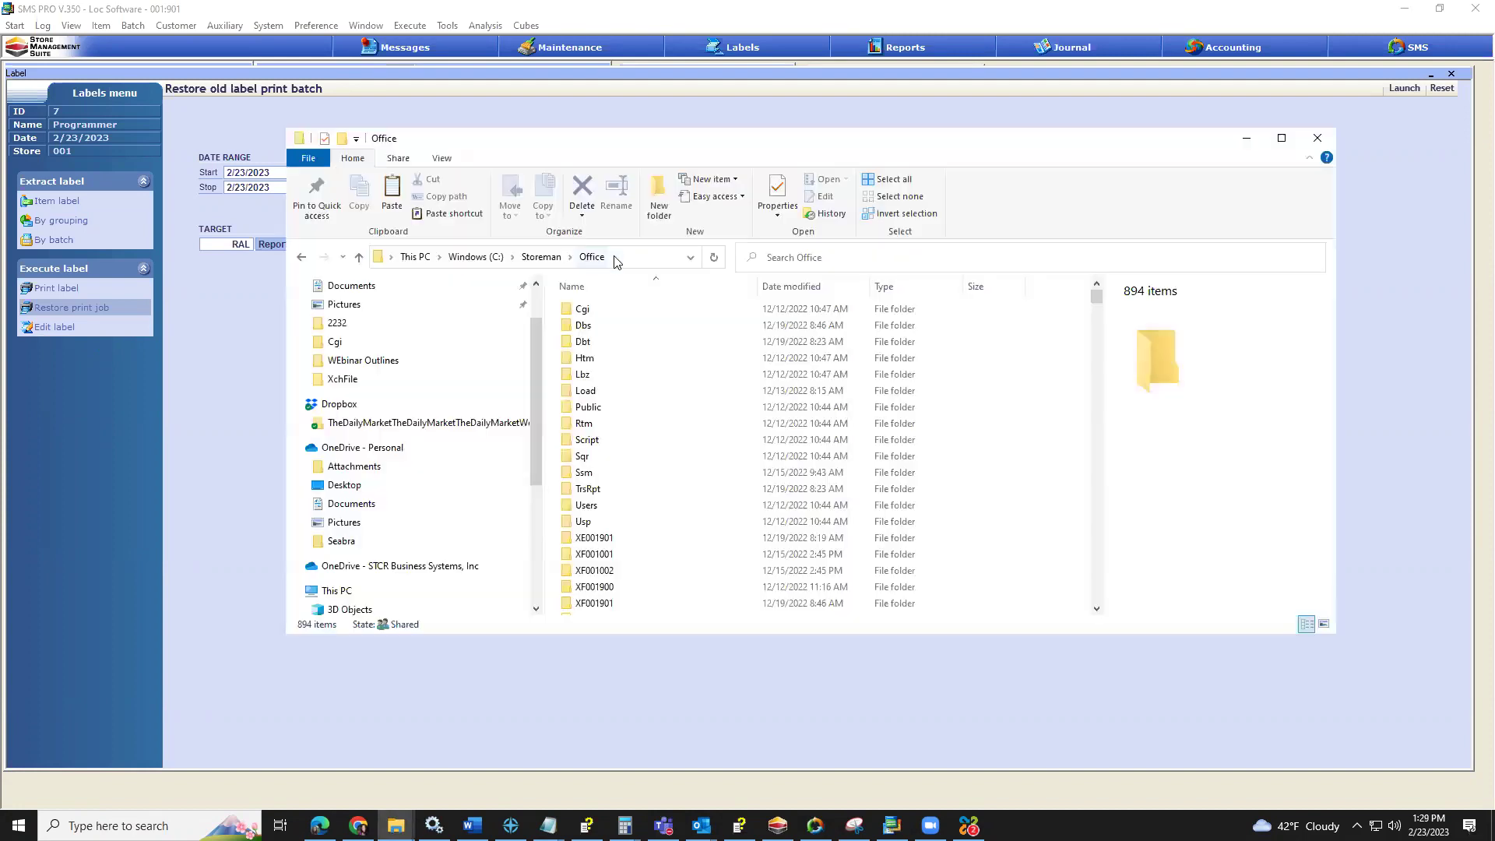
pyautogui.click(427, 263)
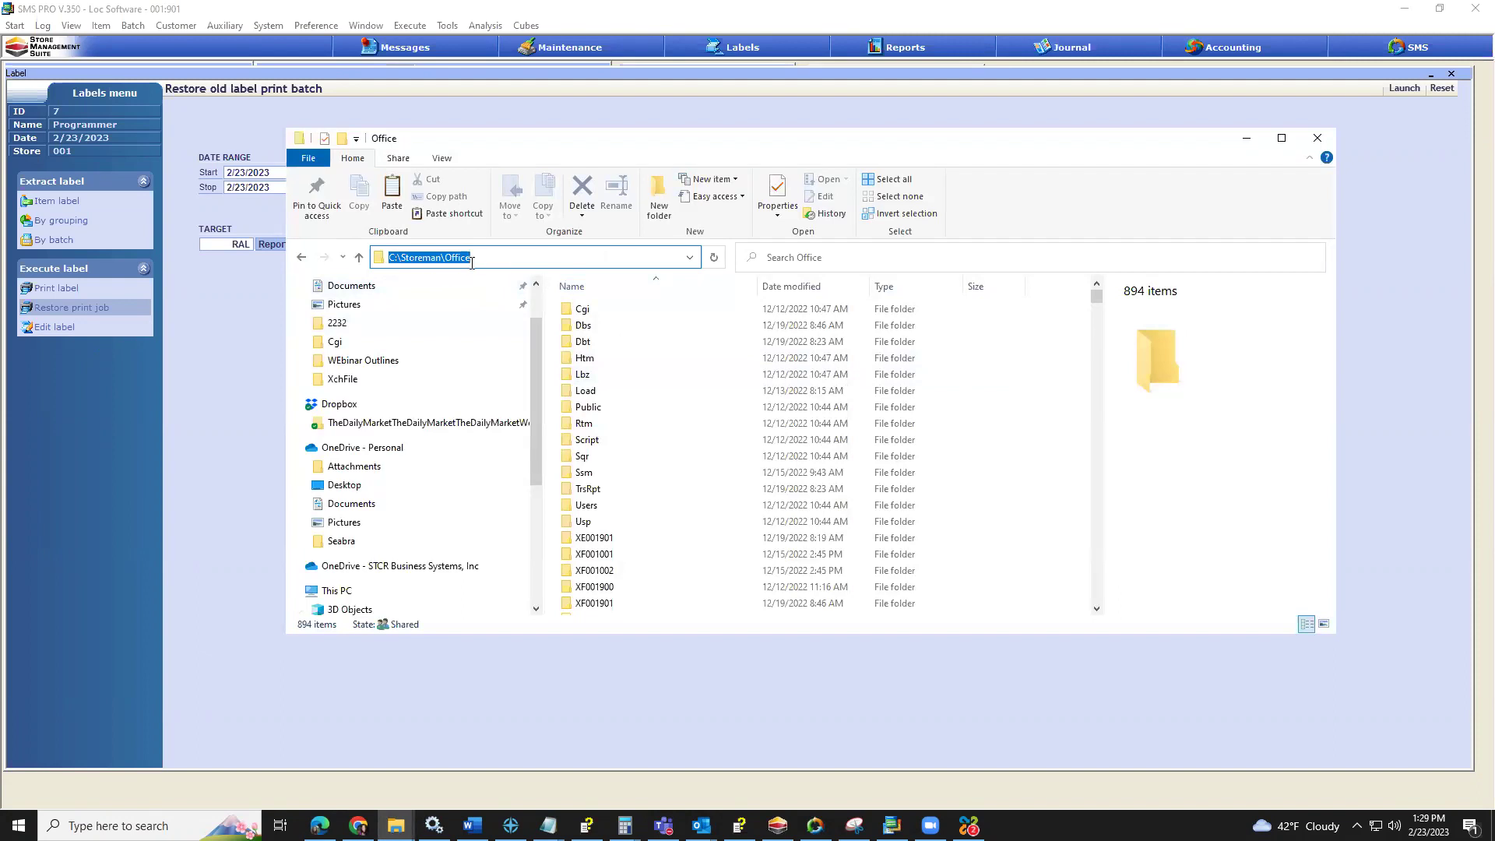
pyautogui.click(590, 374)
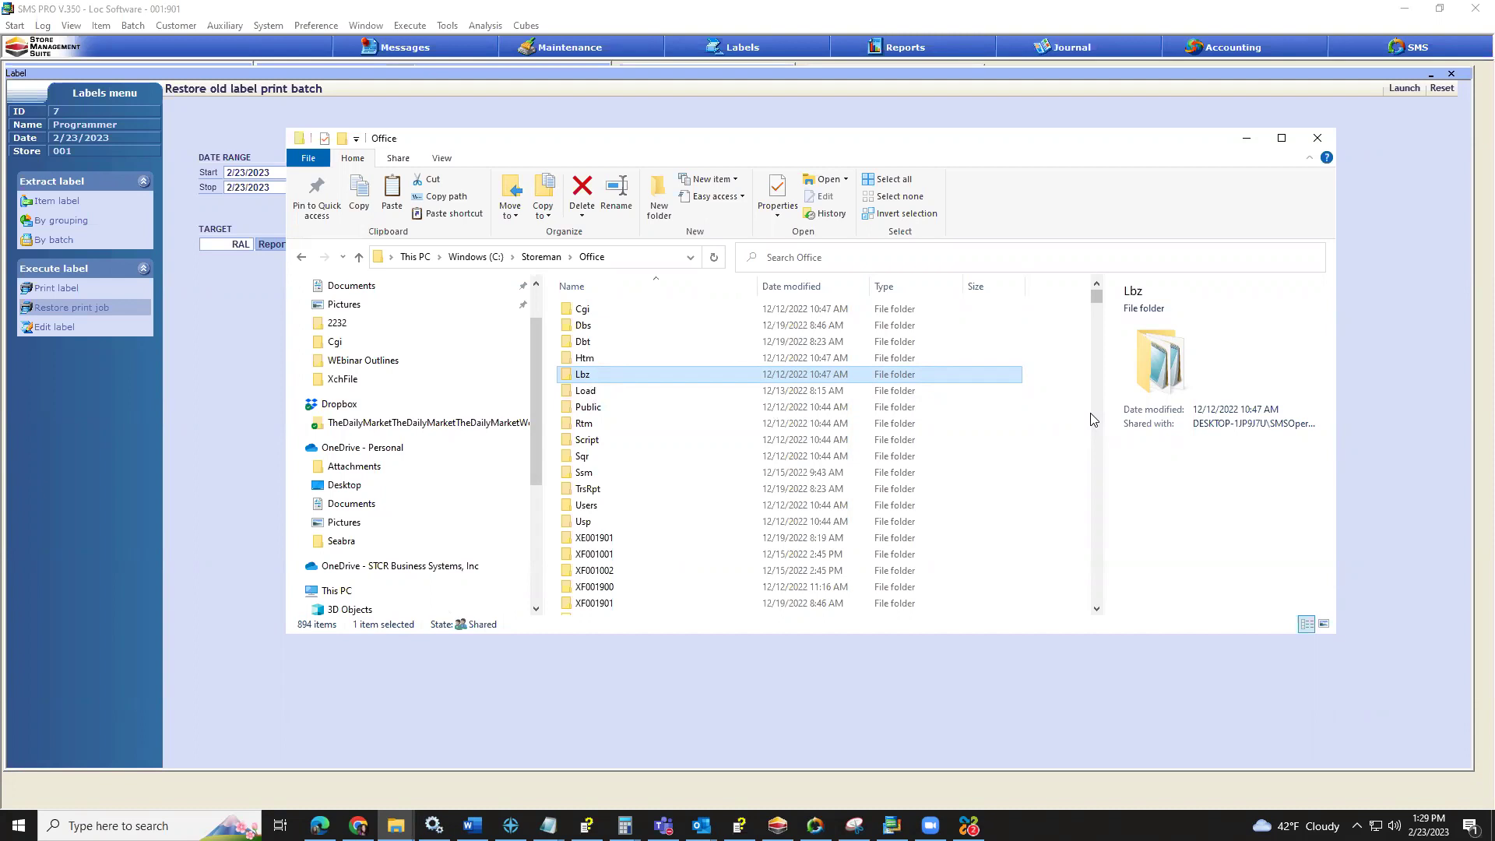
pyautogui.rightClick(627, 375)
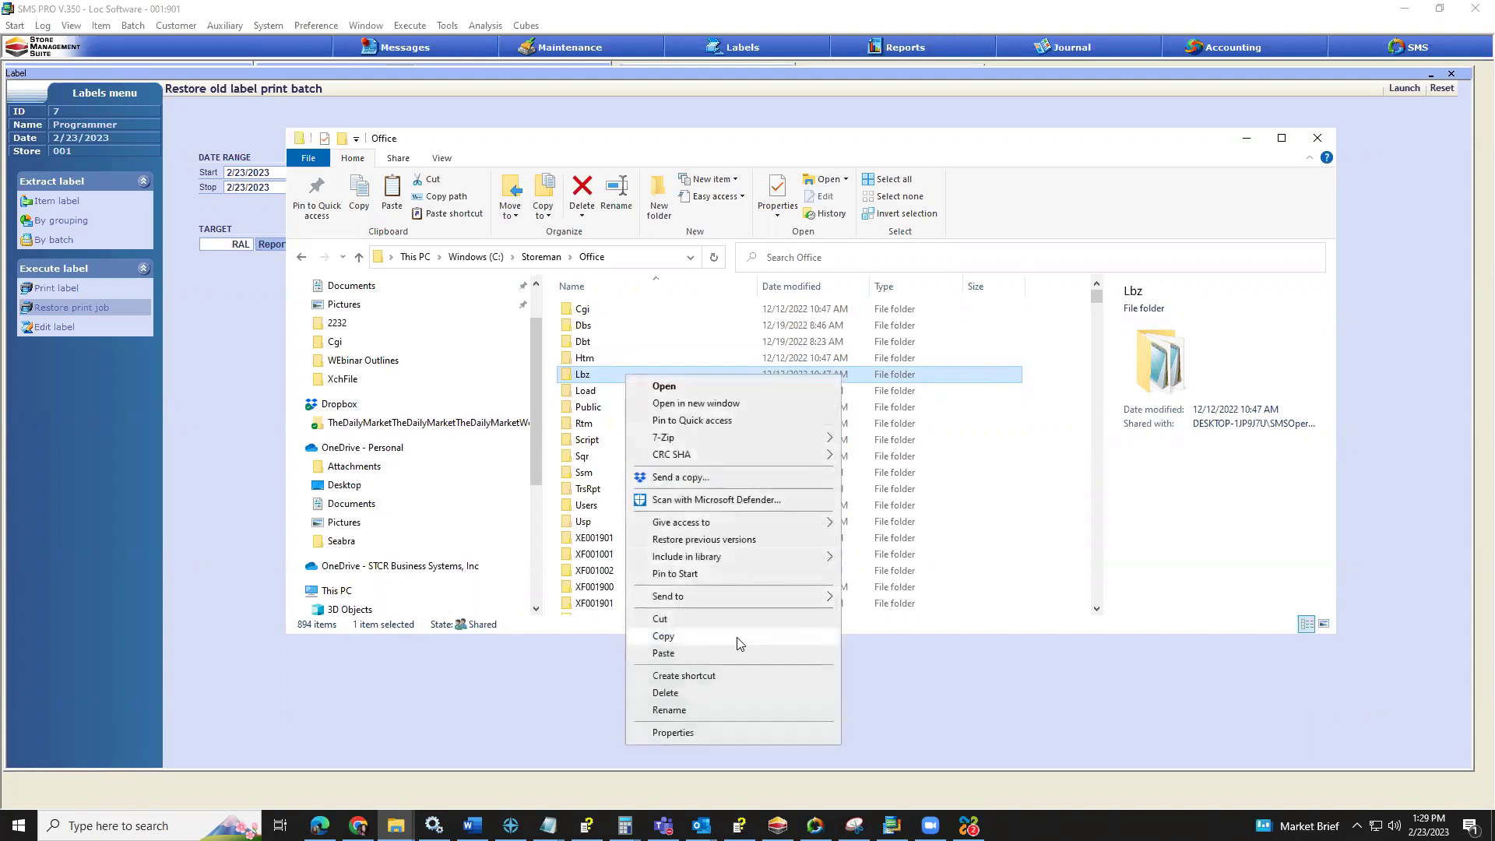
pyautogui.press('Escape')
pyautogui.rightClick(1035, 447)
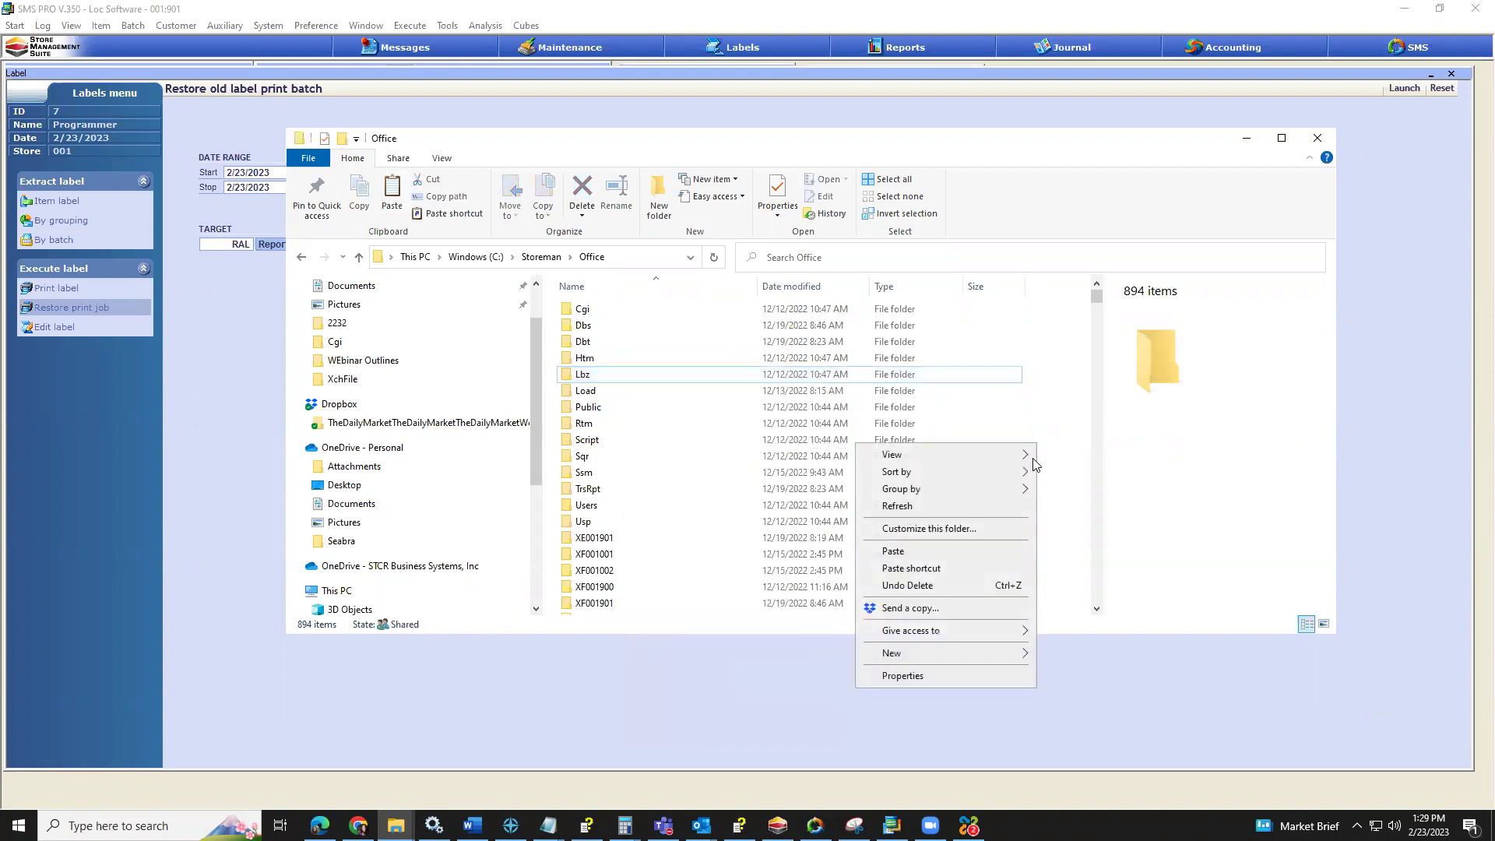
pyautogui.click(998, 558)
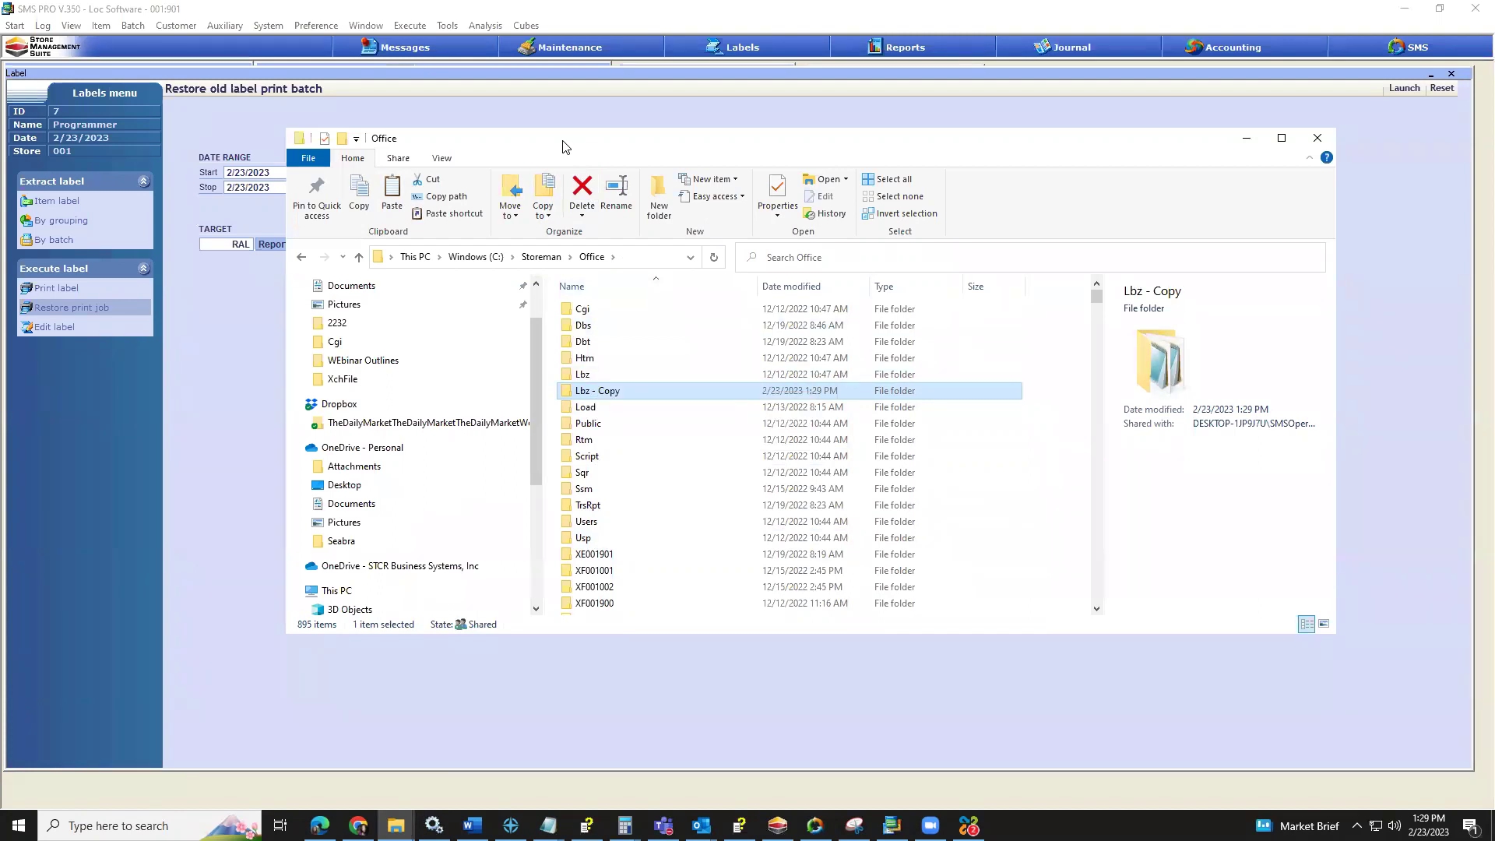
# Return to SMS, start the label editor and open the REG_16UP_SHELF.lbz template.
pyautogui.click(425, 87)
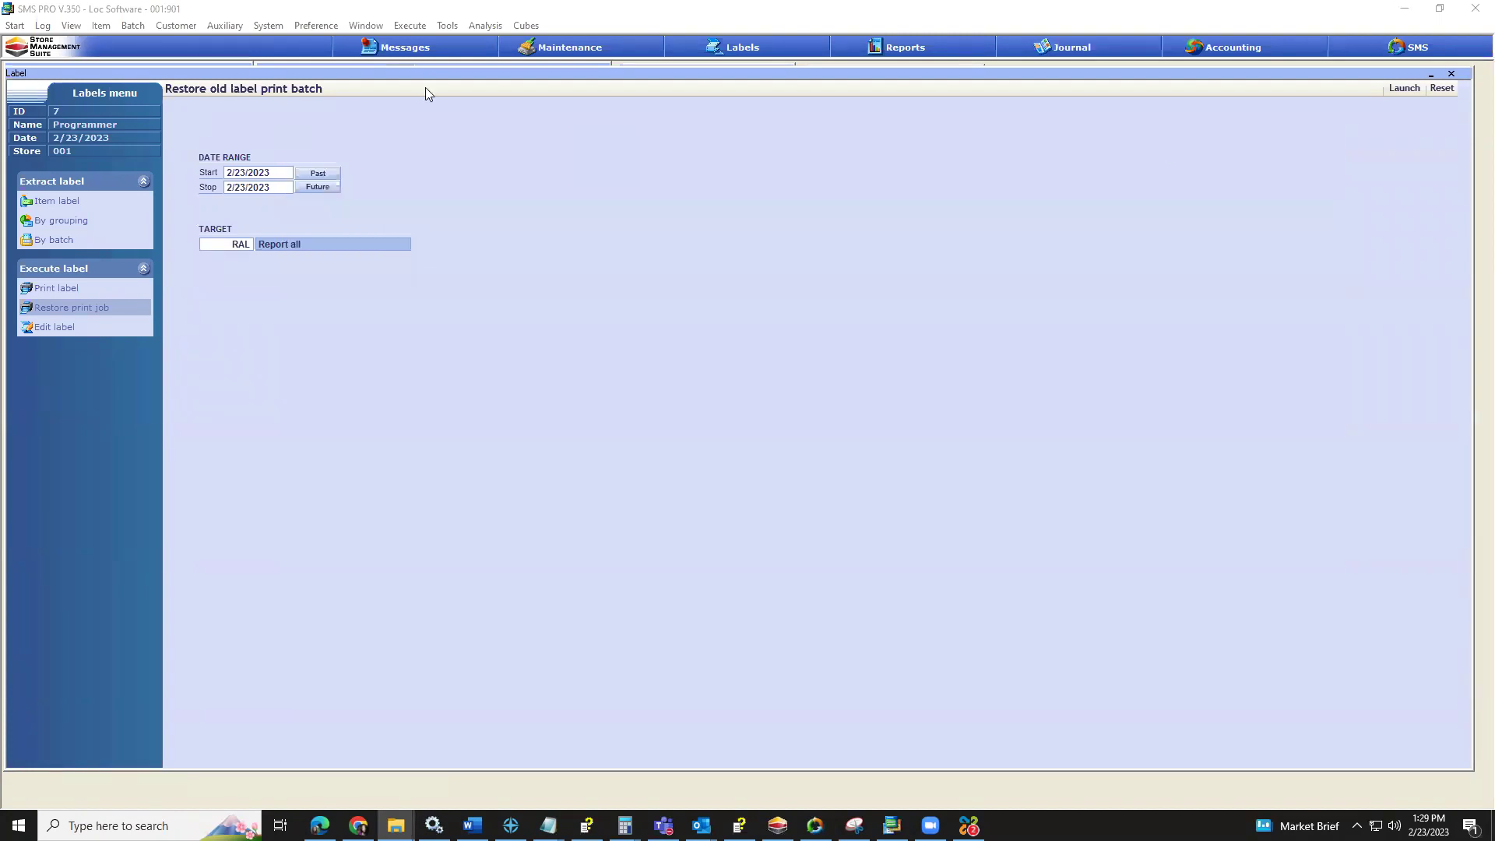
pyautogui.click(61, 331)
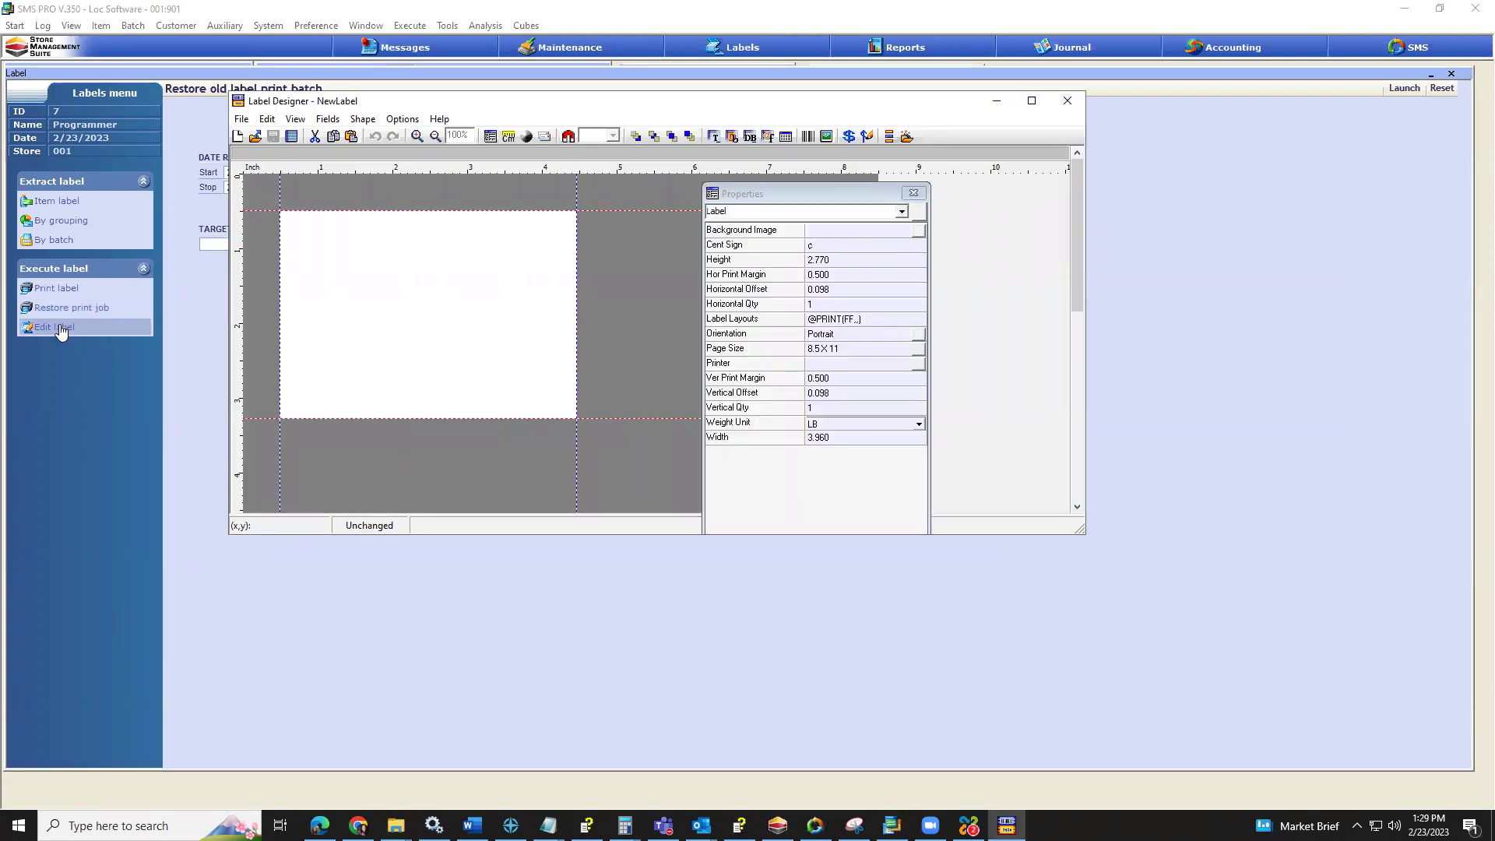
pyautogui.click(248, 120)
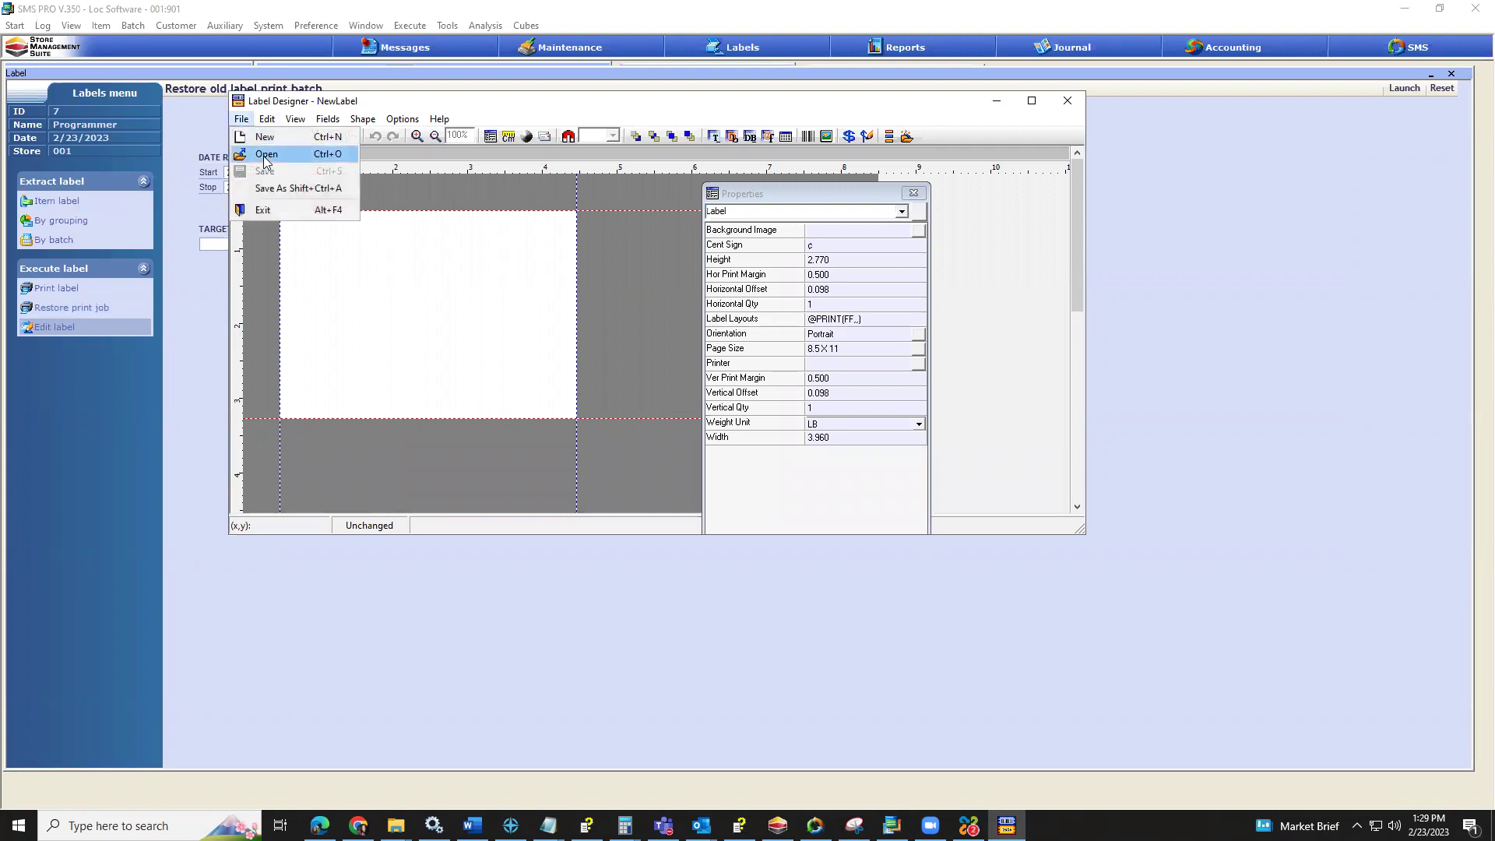
pyautogui.click(266, 154)
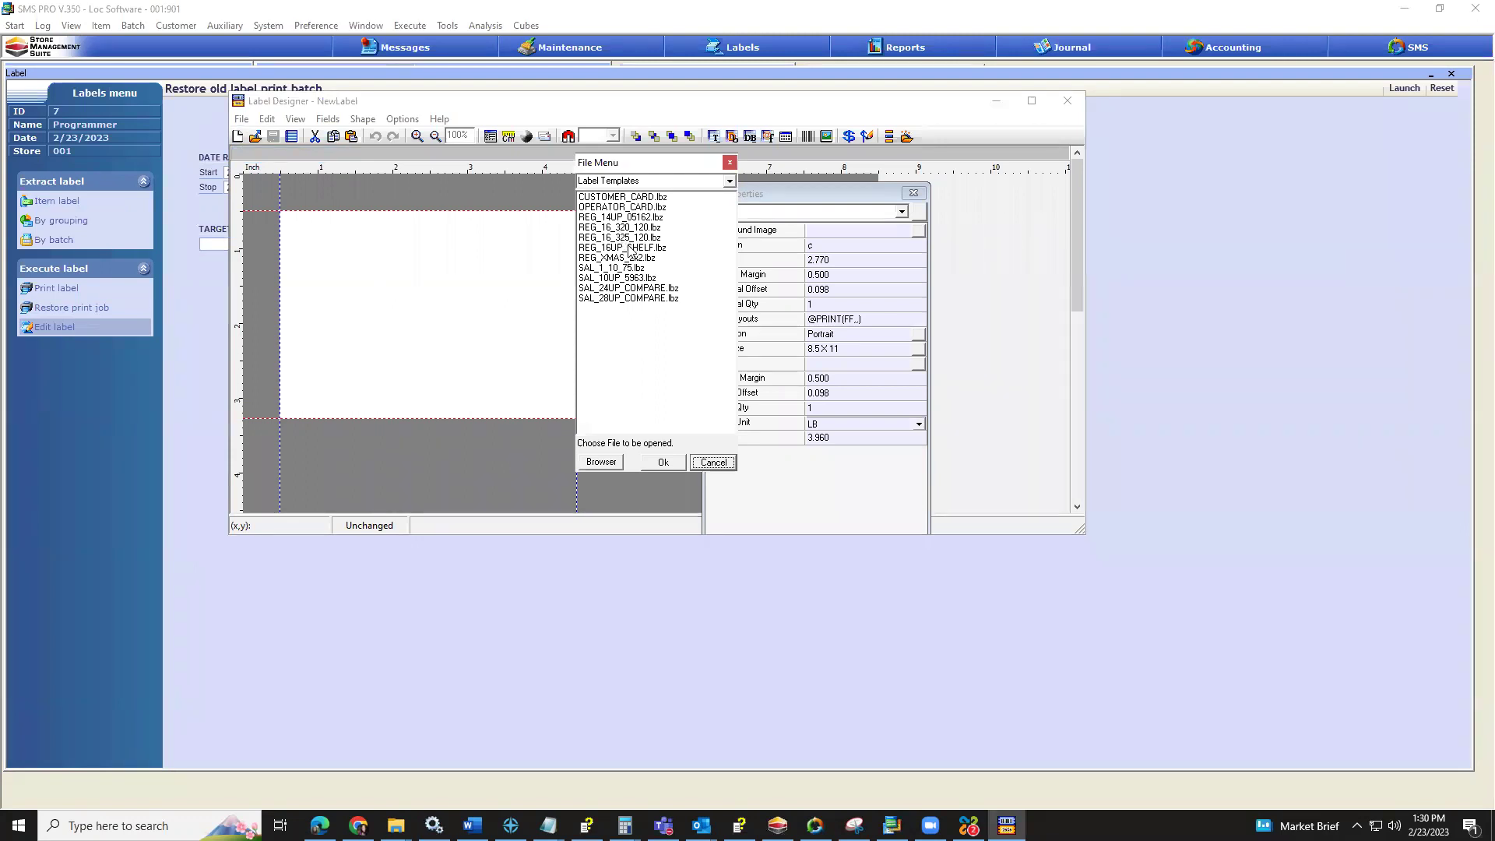
pyautogui.click(627, 248)
pyautogui.click(665, 464)
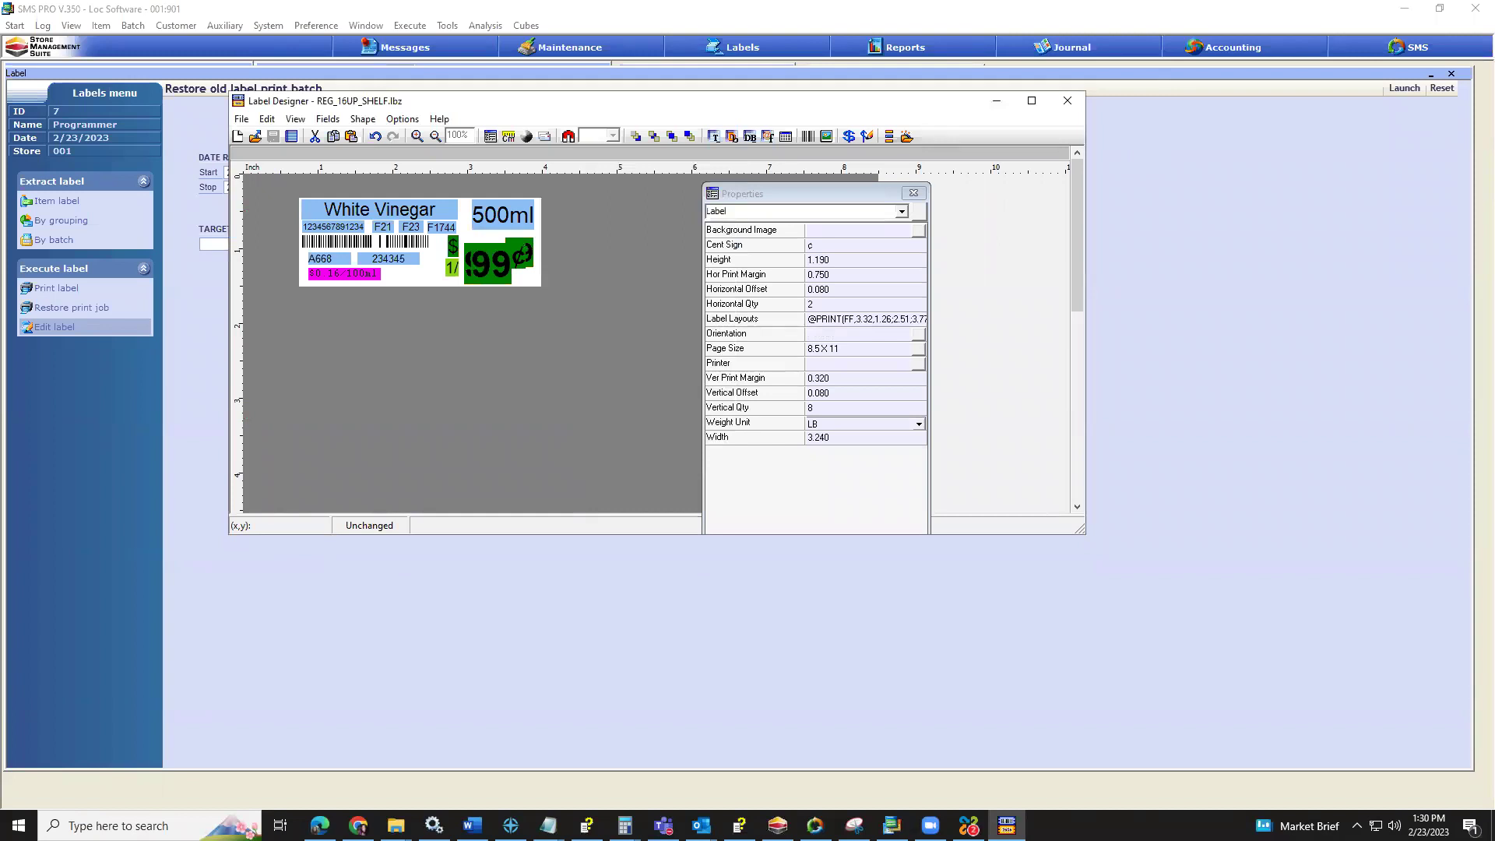
# Compare the template with the printed label.pdf, and inspect the label's Height and Width properties.
pyautogui.hotkey('alt', 'Tab')
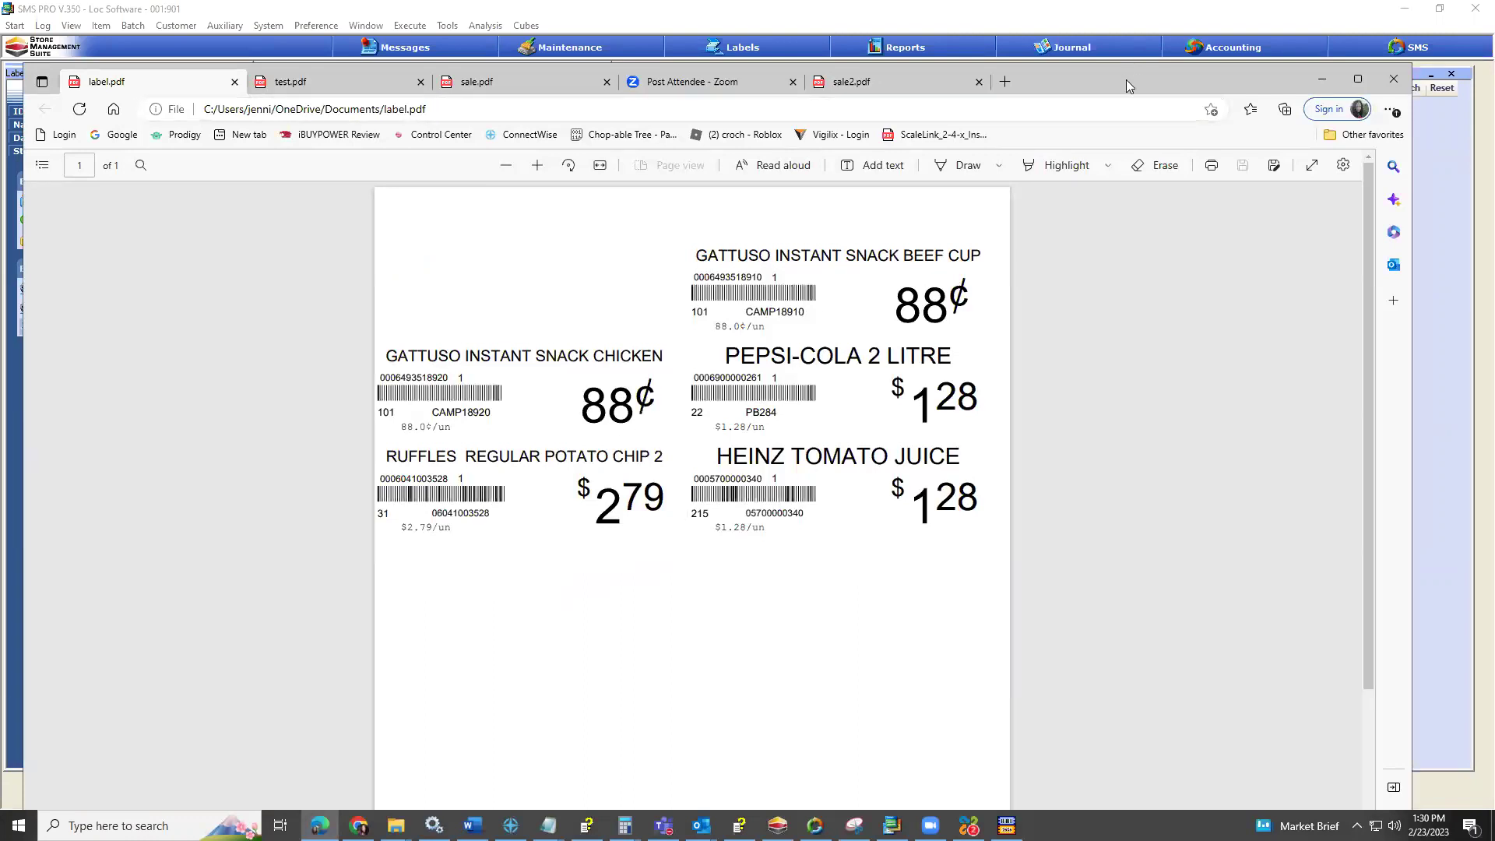
pyautogui.hotkey('alt', 'Tab')
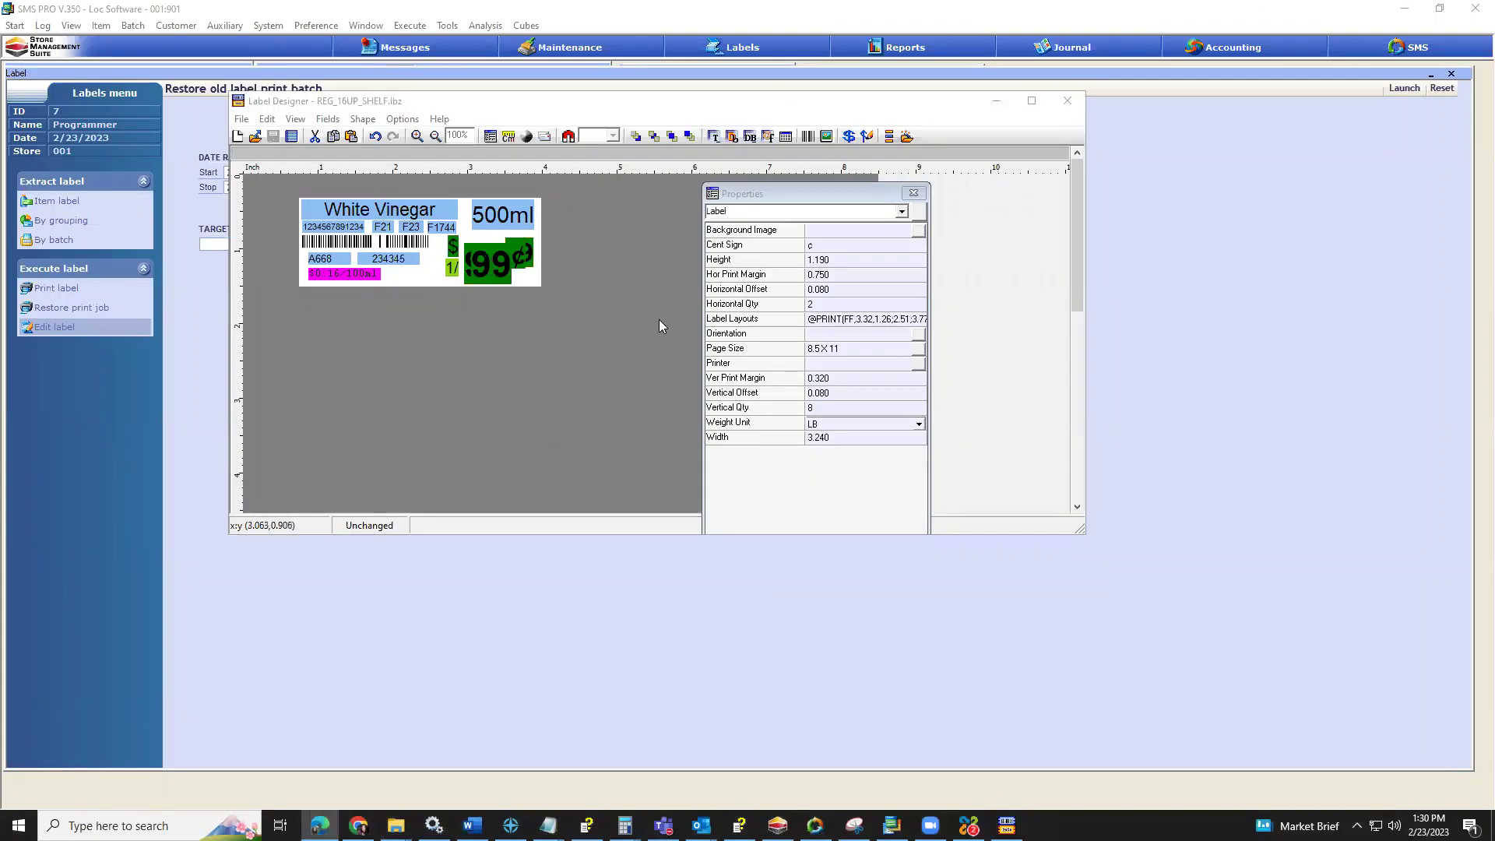
pyautogui.moveTo(723, 200); pyautogui.dragTo(645, 184)
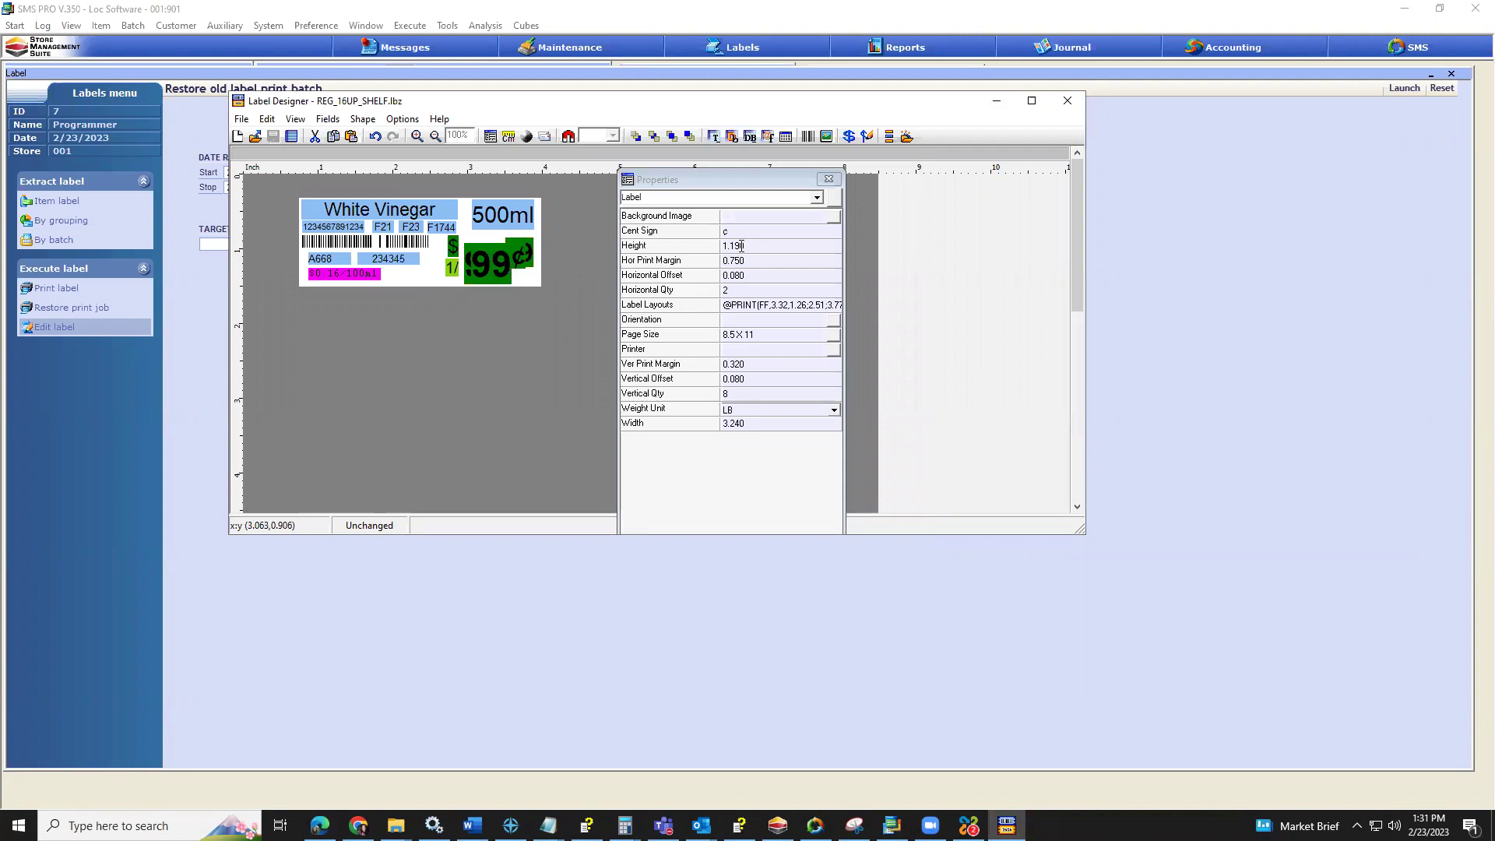
pyautogui.click(741, 245)
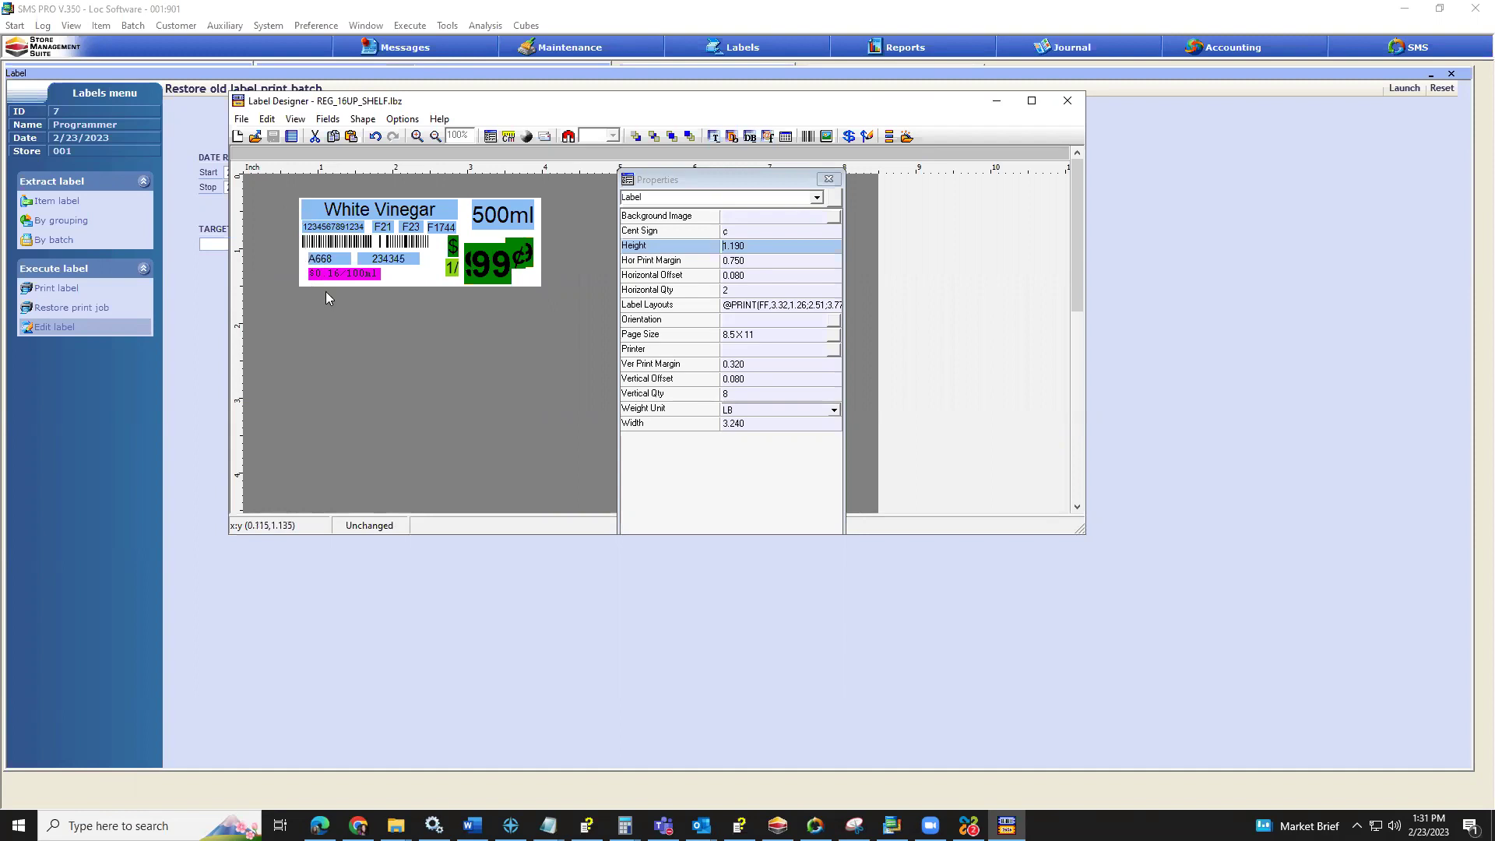
pyautogui.click(757, 427)
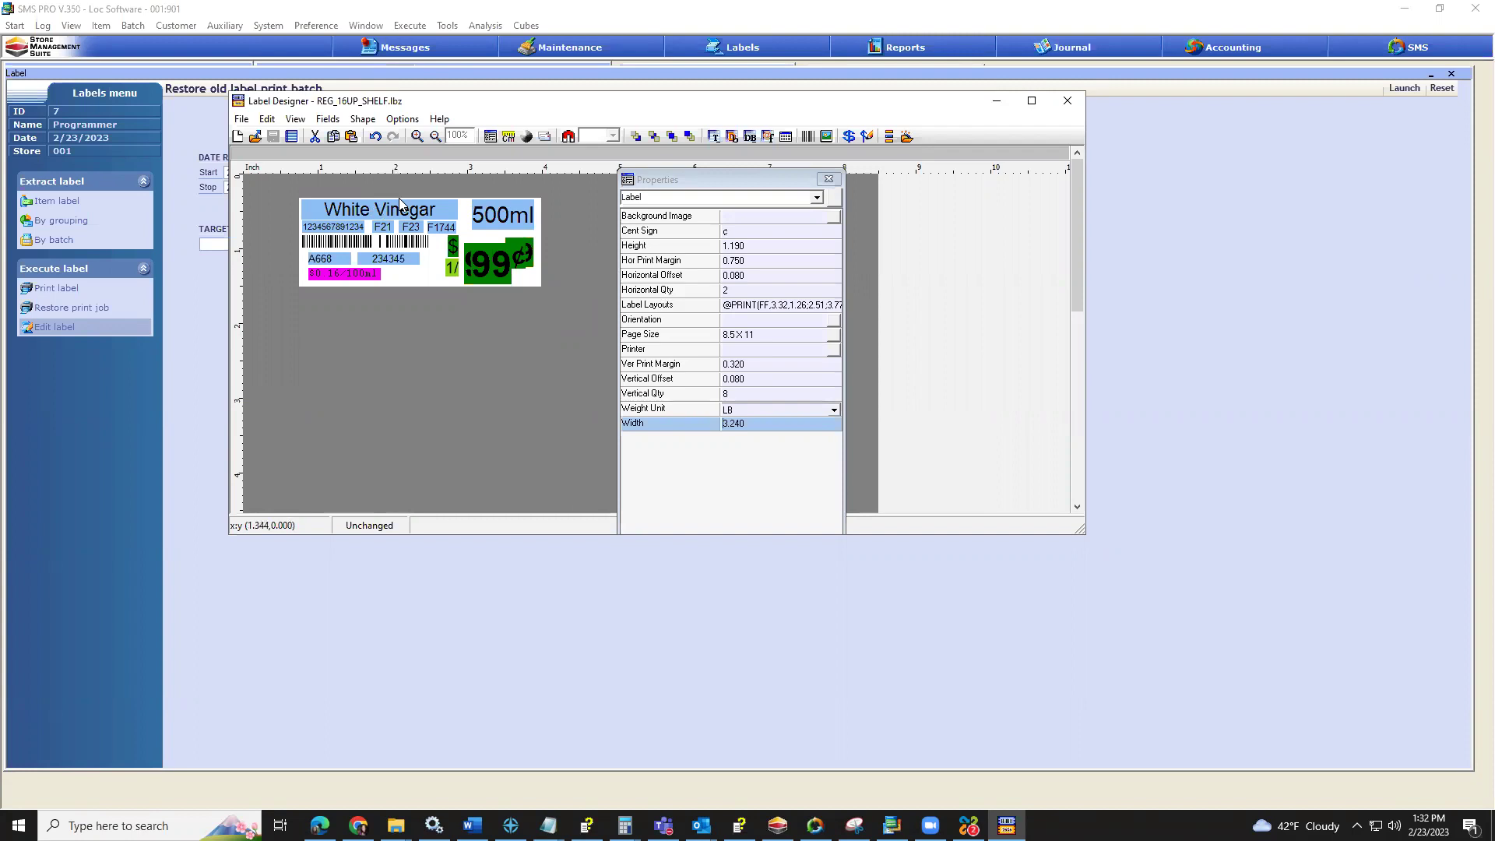
# Examine the label's horizontal print margin and its horizontal and vertical offset properties.
pyautogui.click(753, 379)
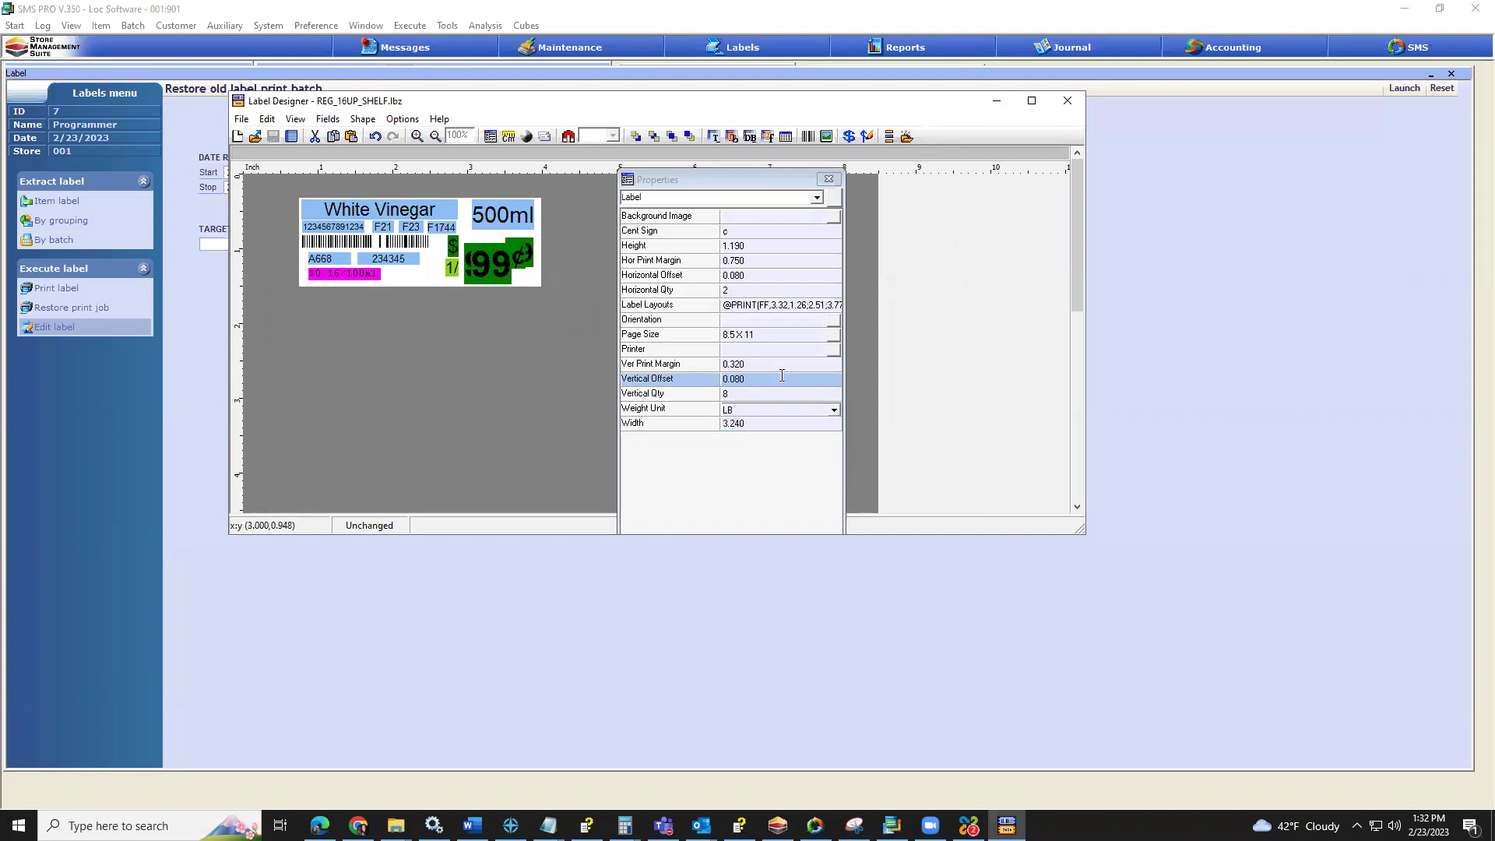
pyautogui.click(262, 251)
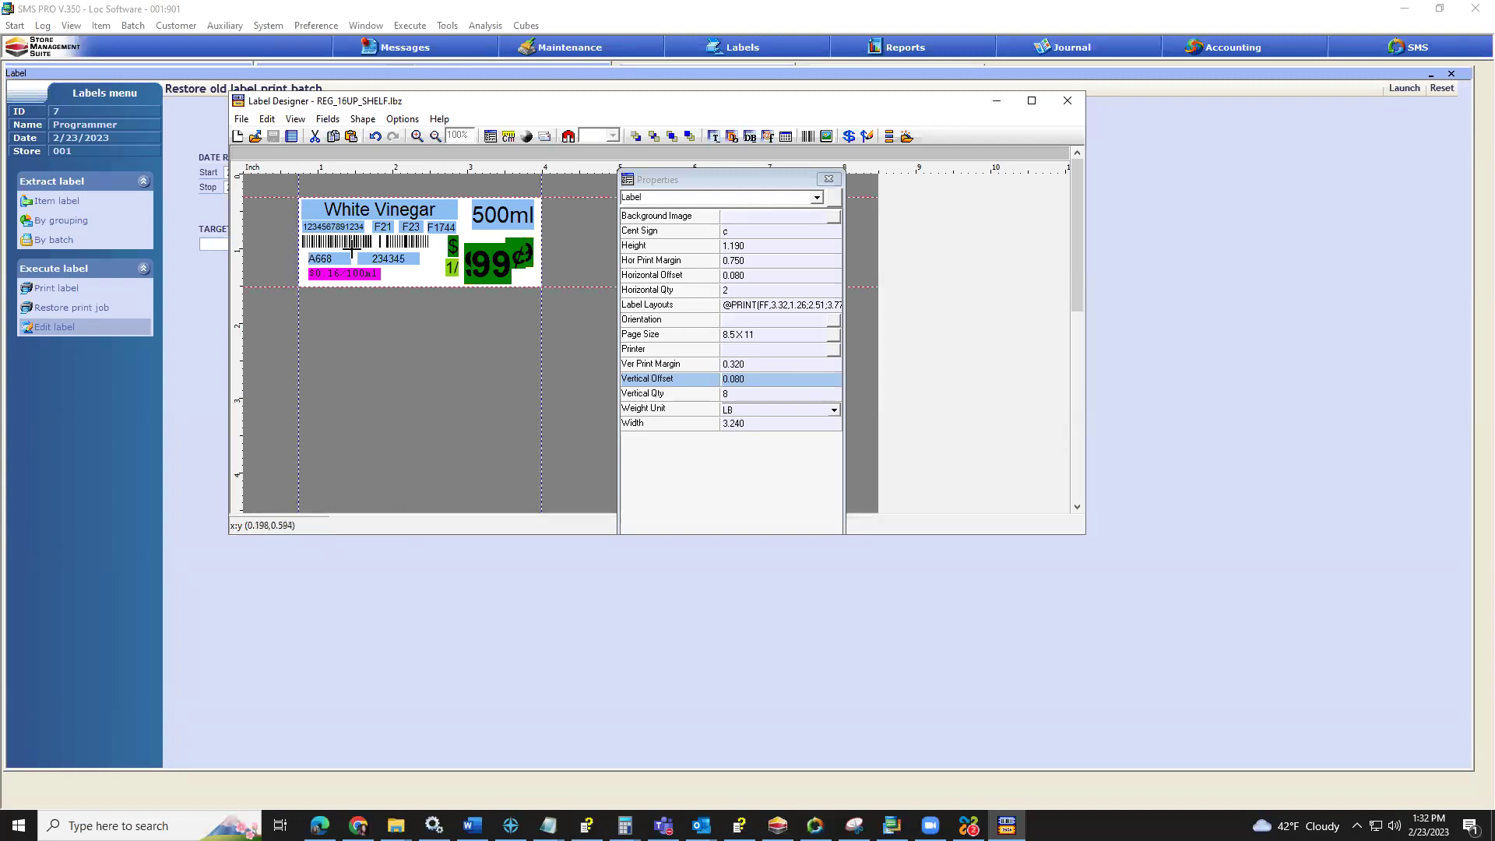
pyautogui.click(766, 263)
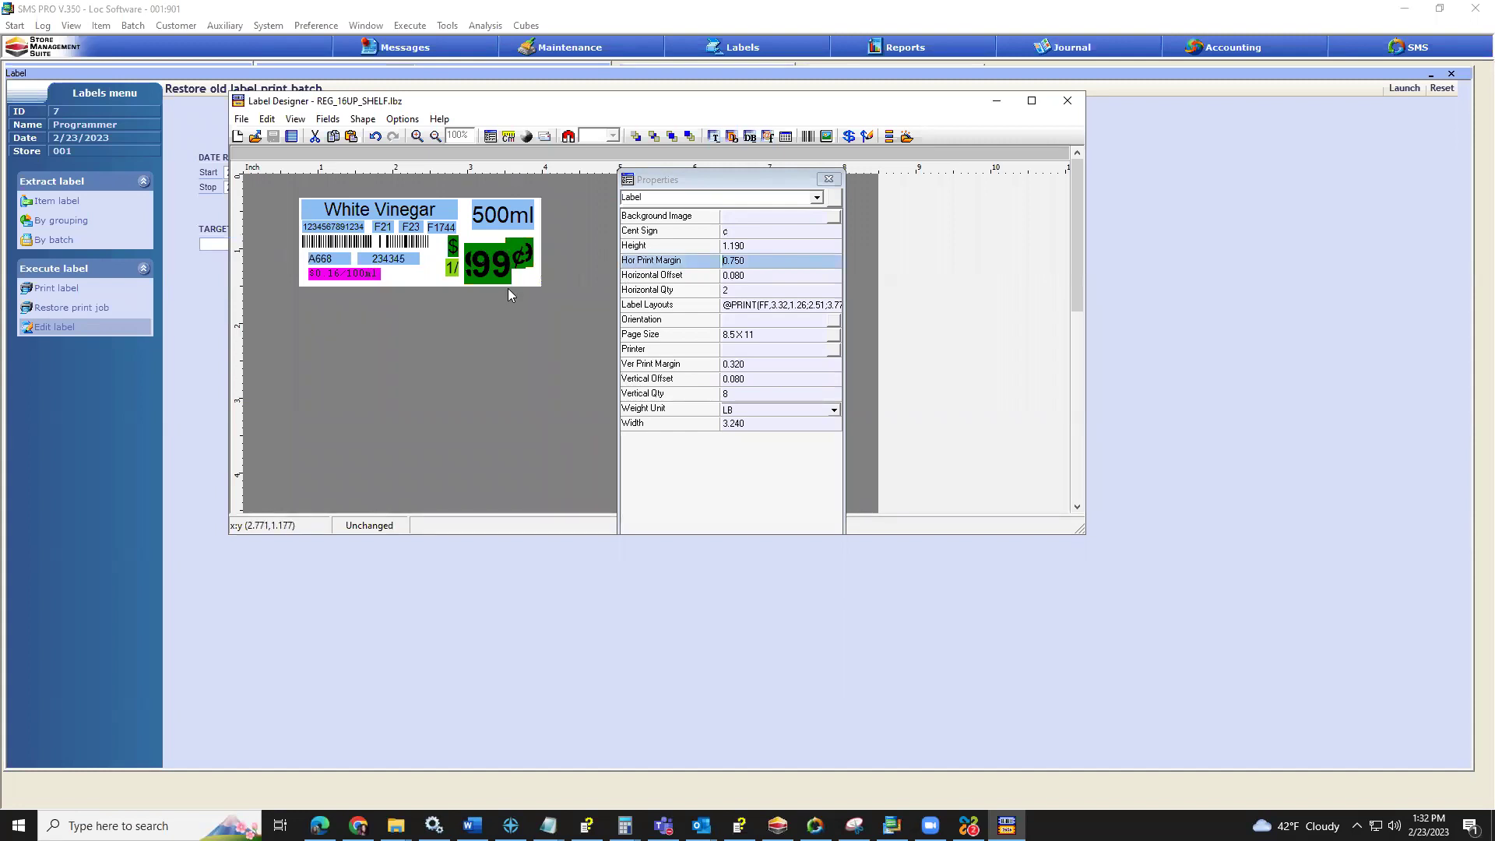
pyautogui.click(761, 276)
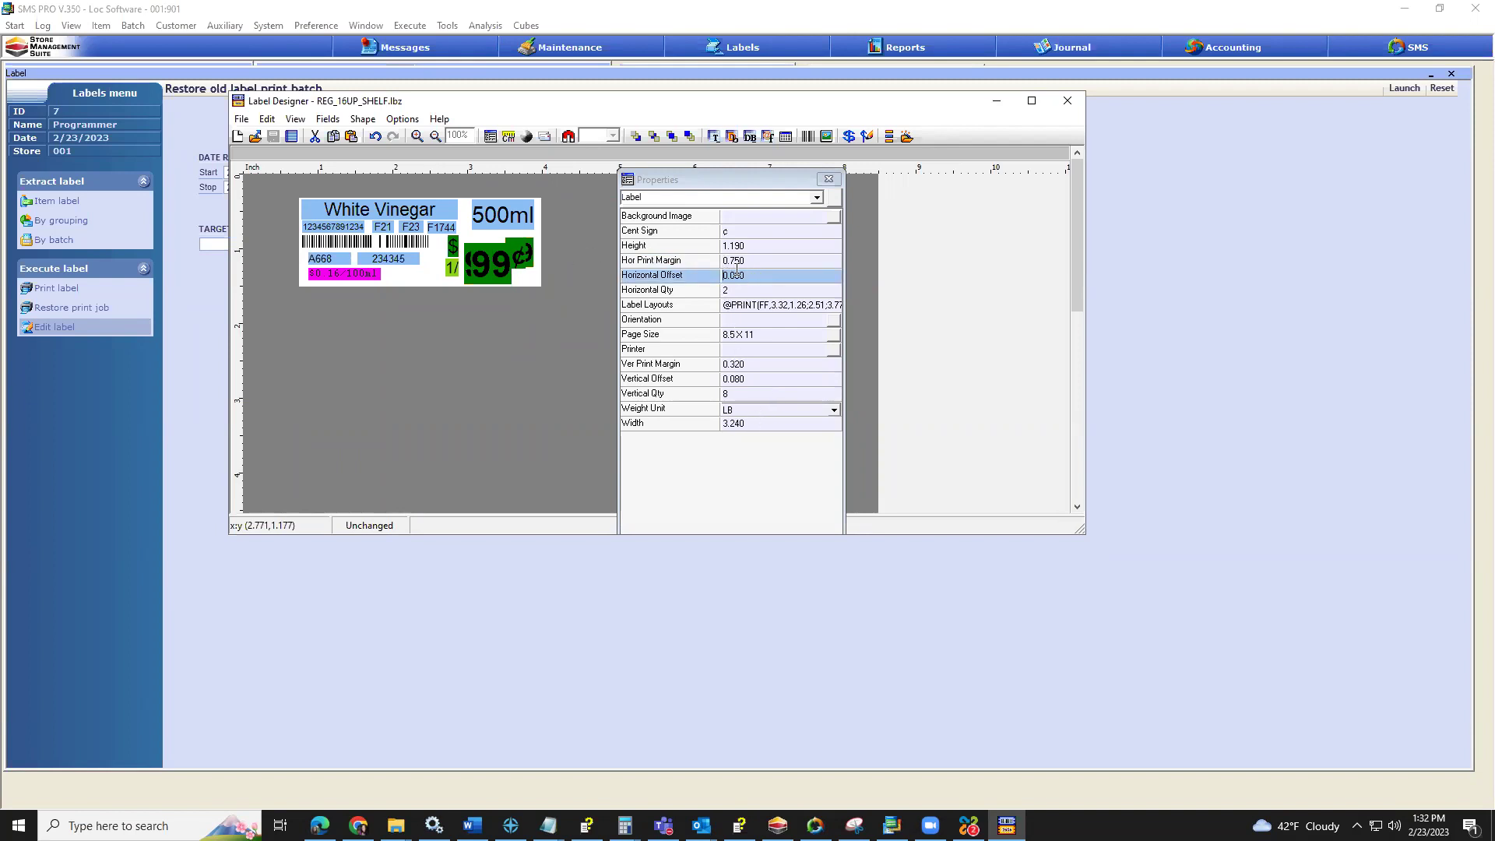
pyautogui.click(728, 380)
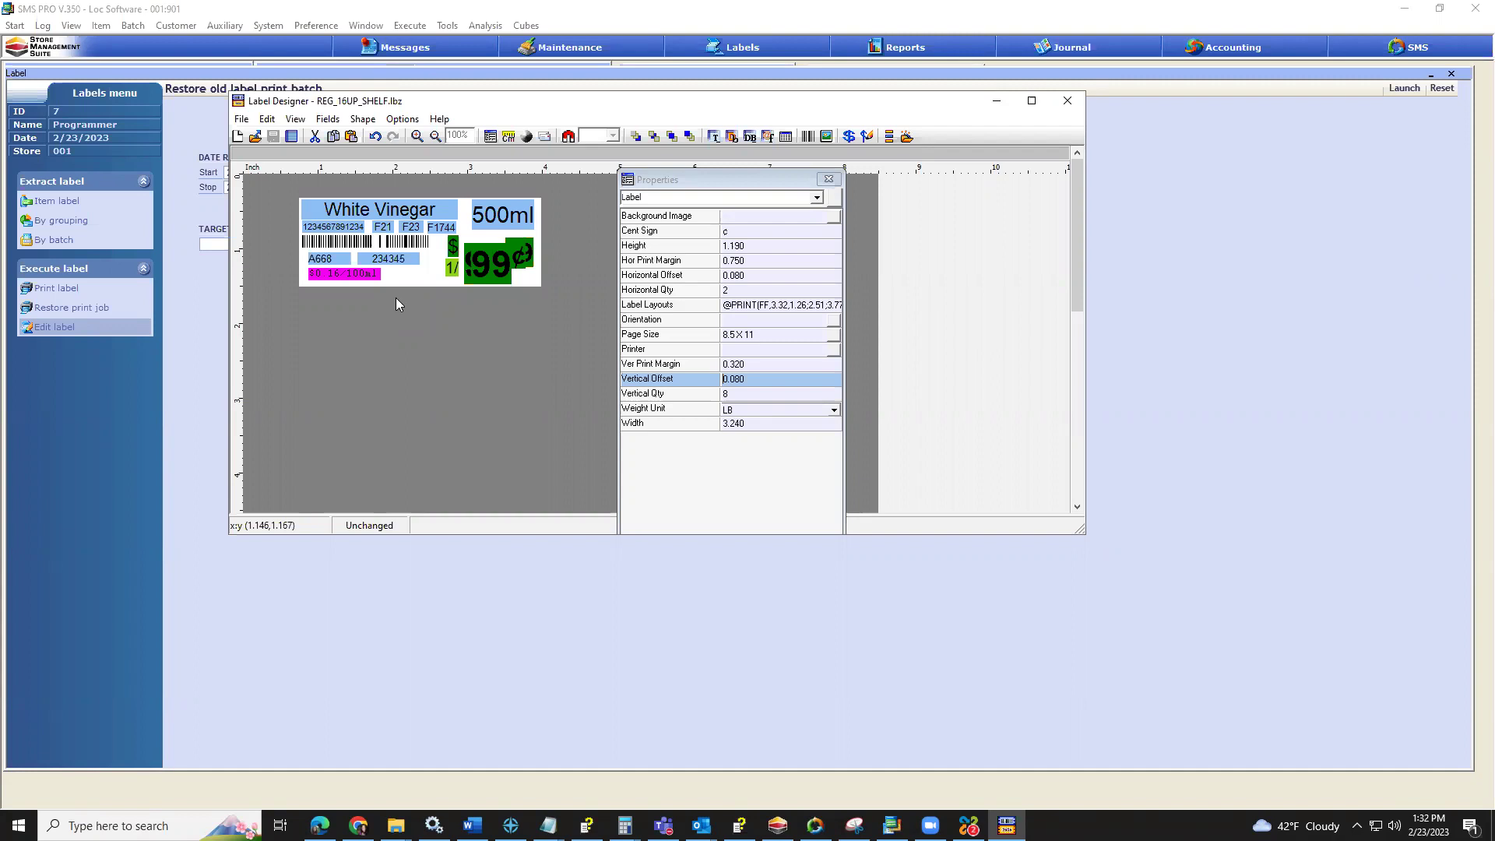
# Examine the Horizontal Qty and Vertical Qty properties that define the labels per page.
pyautogui.click(767, 290)
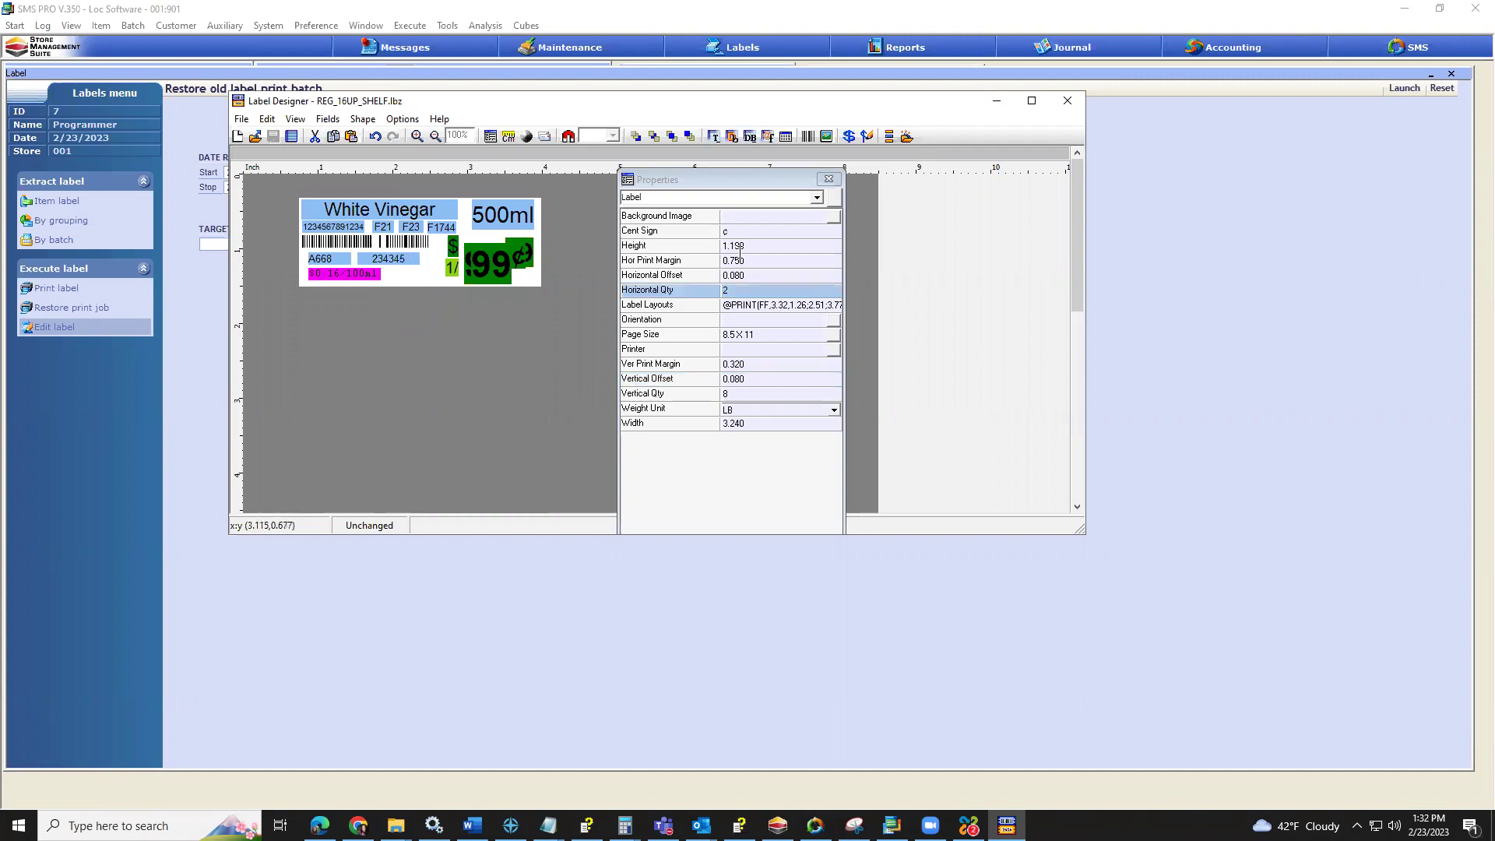
pyautogui.click(724, 395)
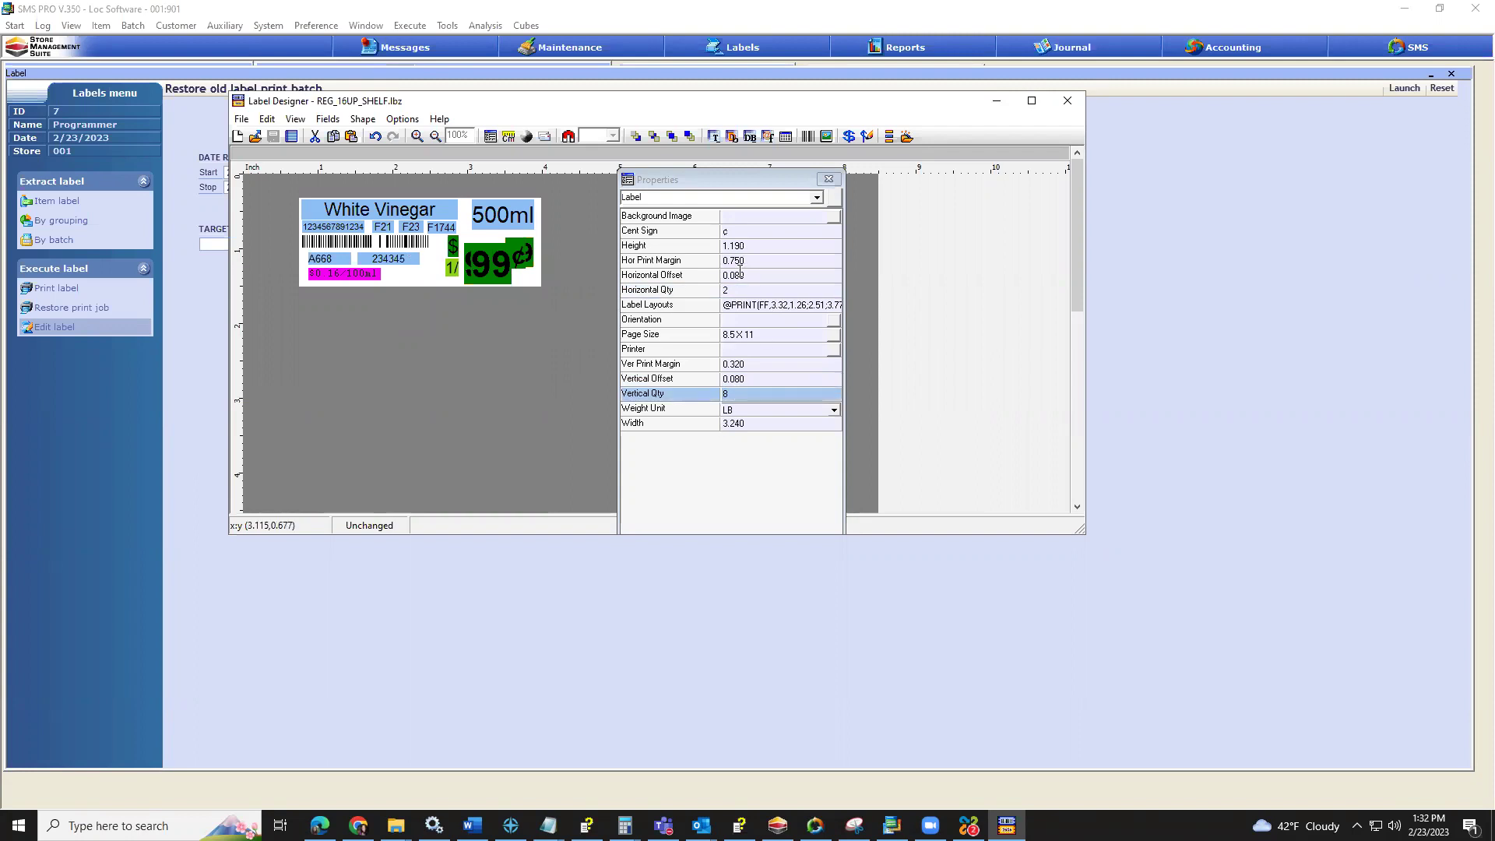
pyautogui.click(417, 275)
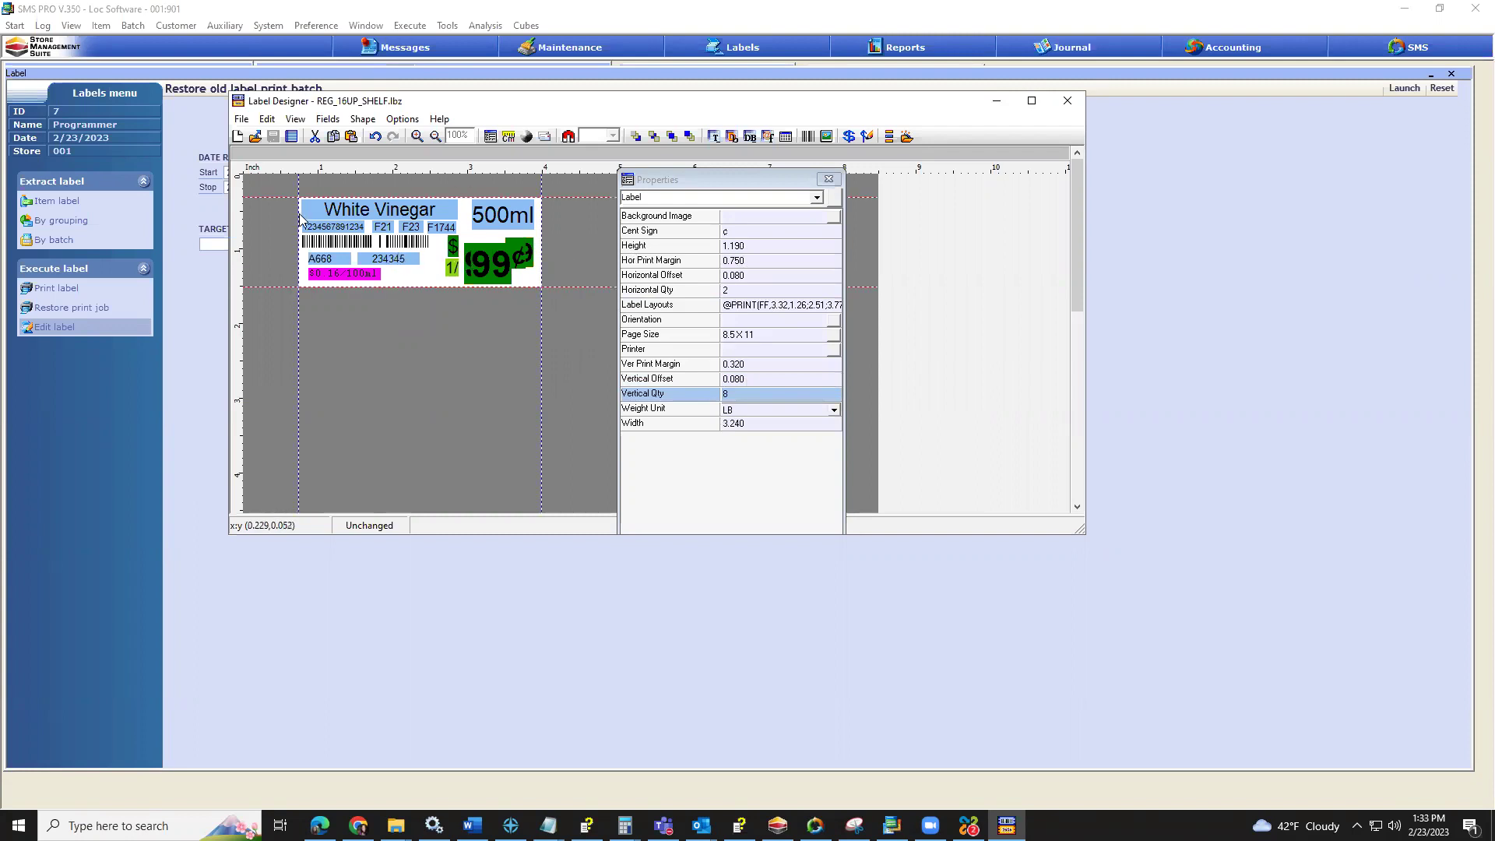
# Inspect the properties of the White Vinegar description text area and the F1744 field.
pyautogui.click(424, 212)
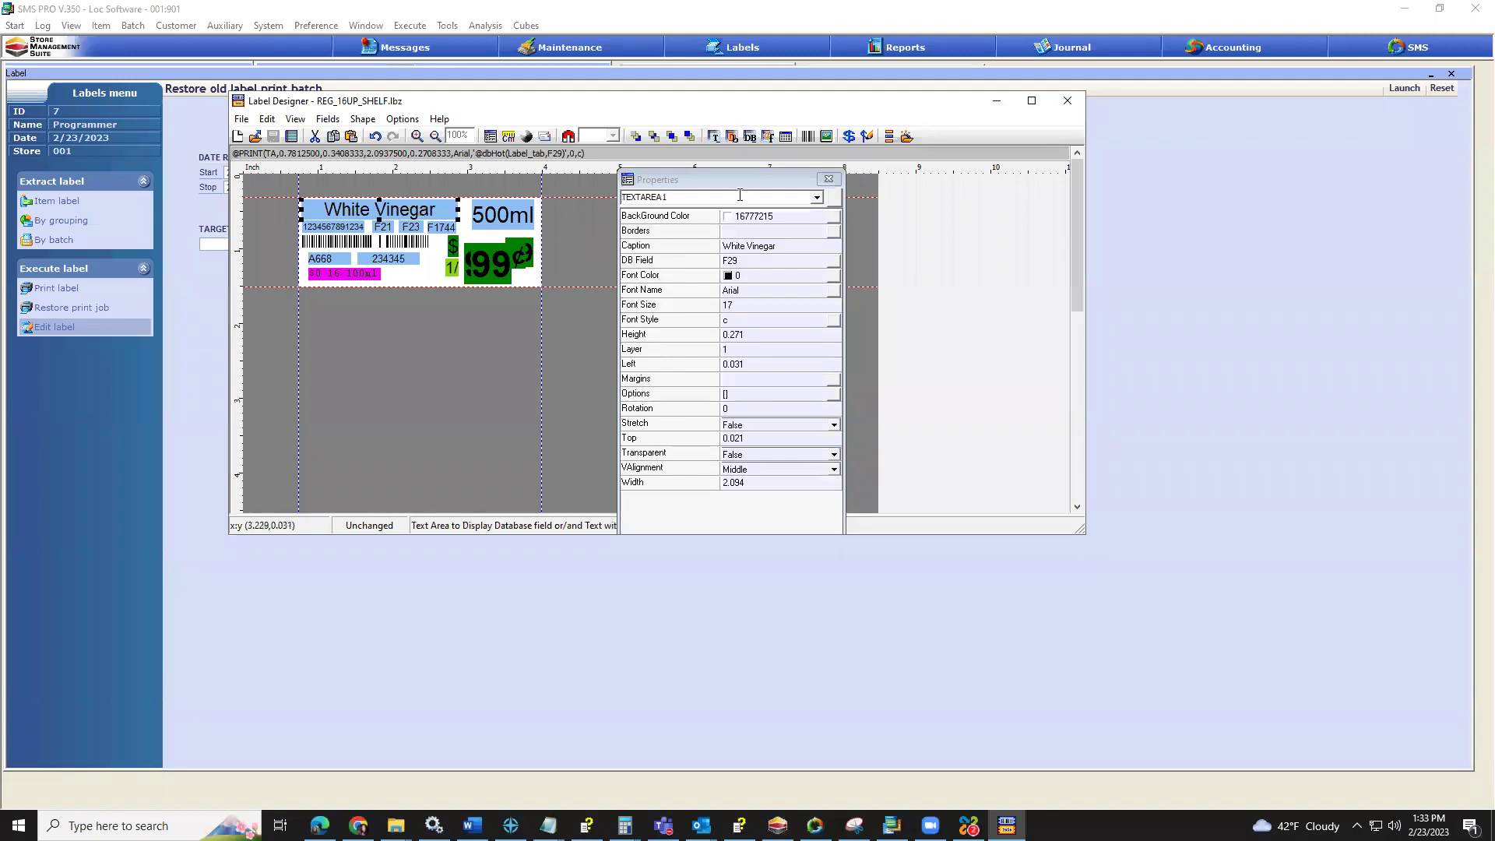
pyautogui.moveTo(728, 185); pyautogui.dragTo(789, 189)
pyautogui.click(438, 227)
# Delete the F23 text area from the label, and undo the deletion.
pyautogui.click(411, 227)
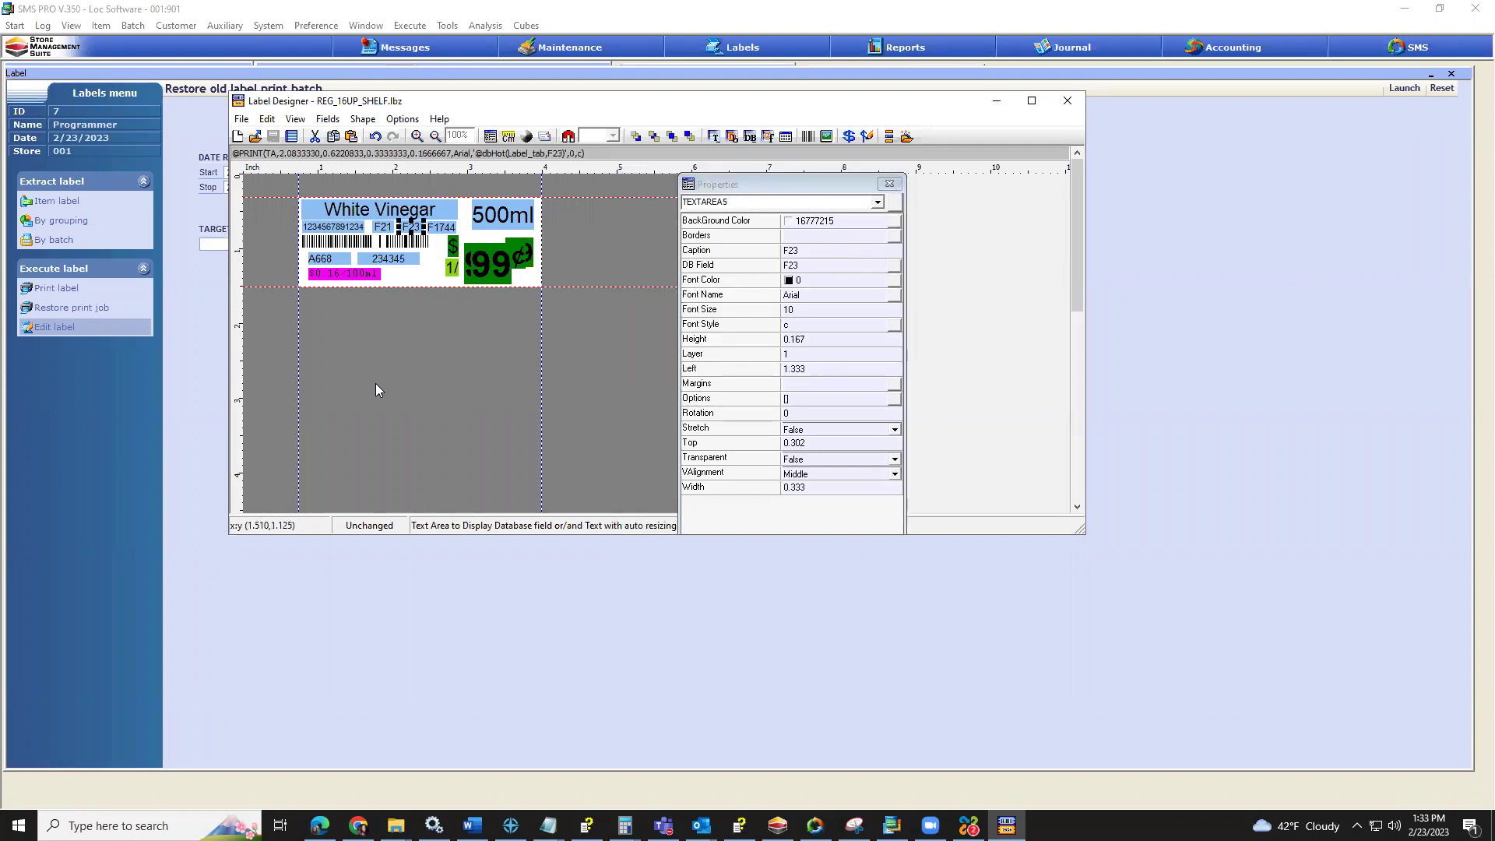
pyautogui.press('Delete')
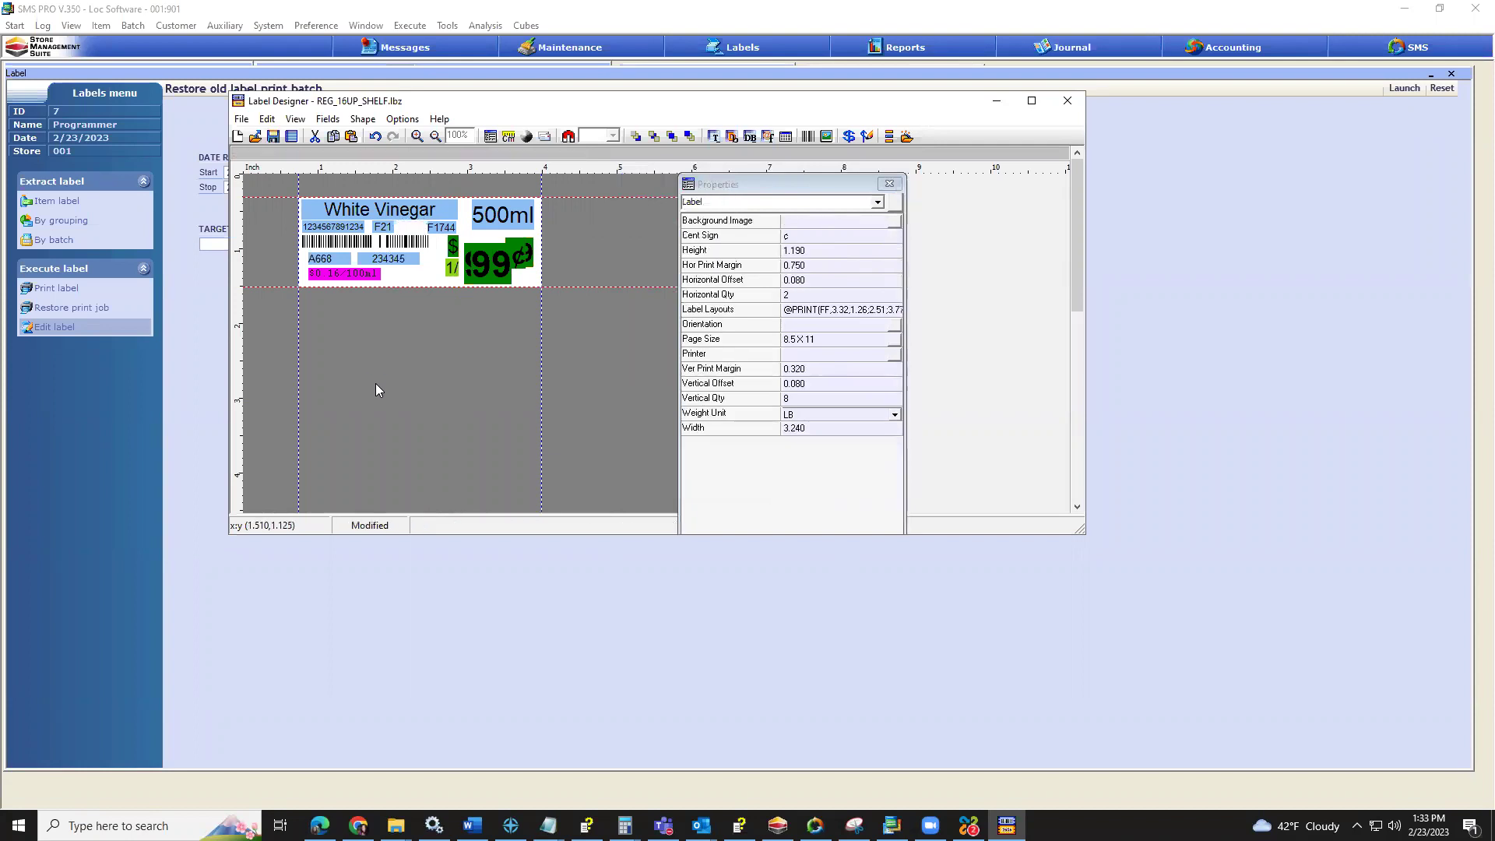
pyautogui.click(375, 137)
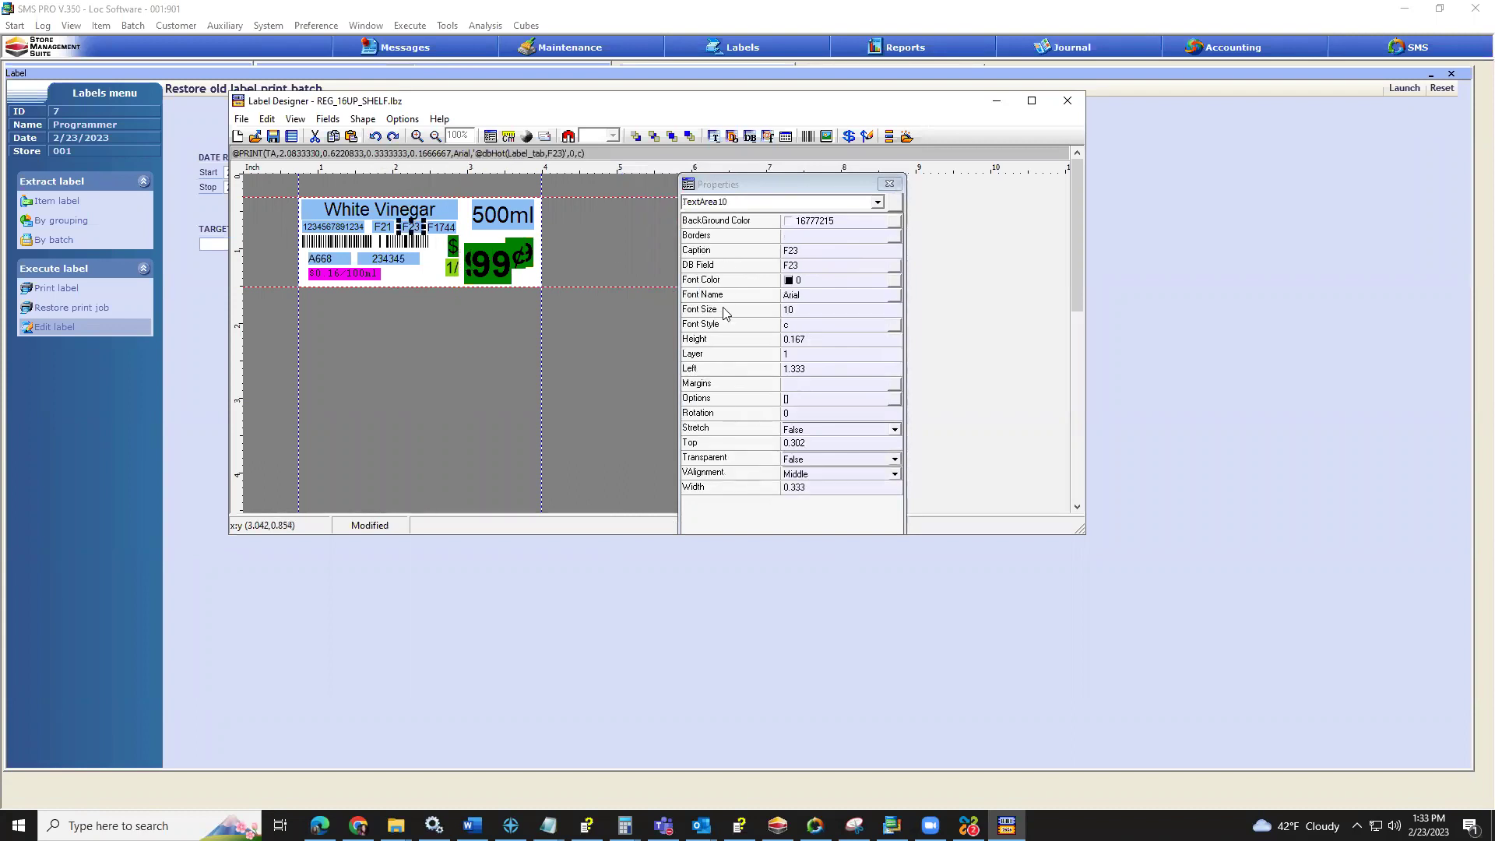
# Examine the database fields offered for the F23 text area without changing it, and inspect its Font Name and Font Size properties.
pyautogui.click(802, 269)
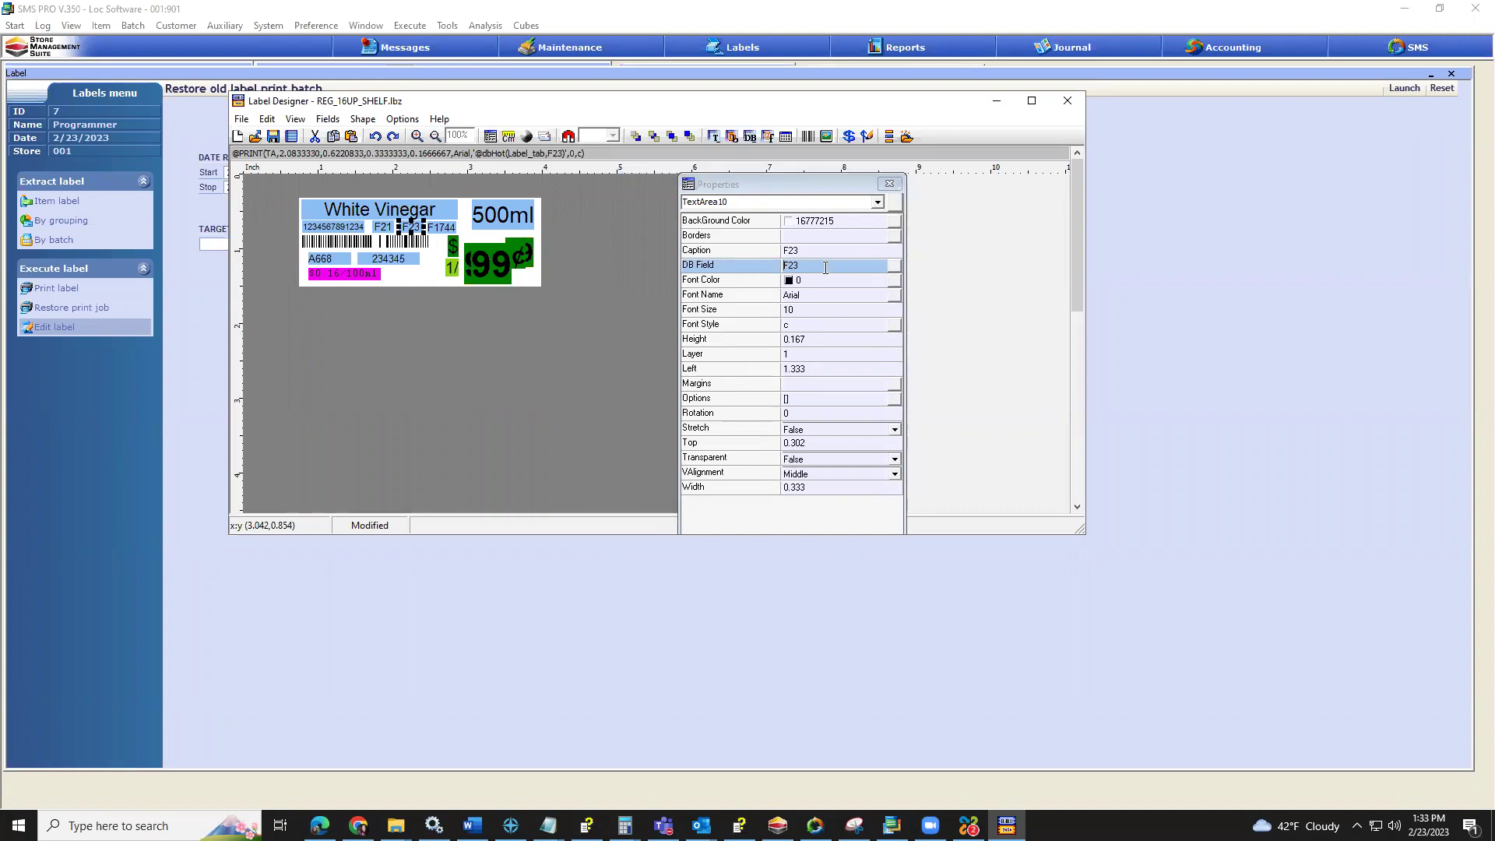
pyautogui.click(893, 269)
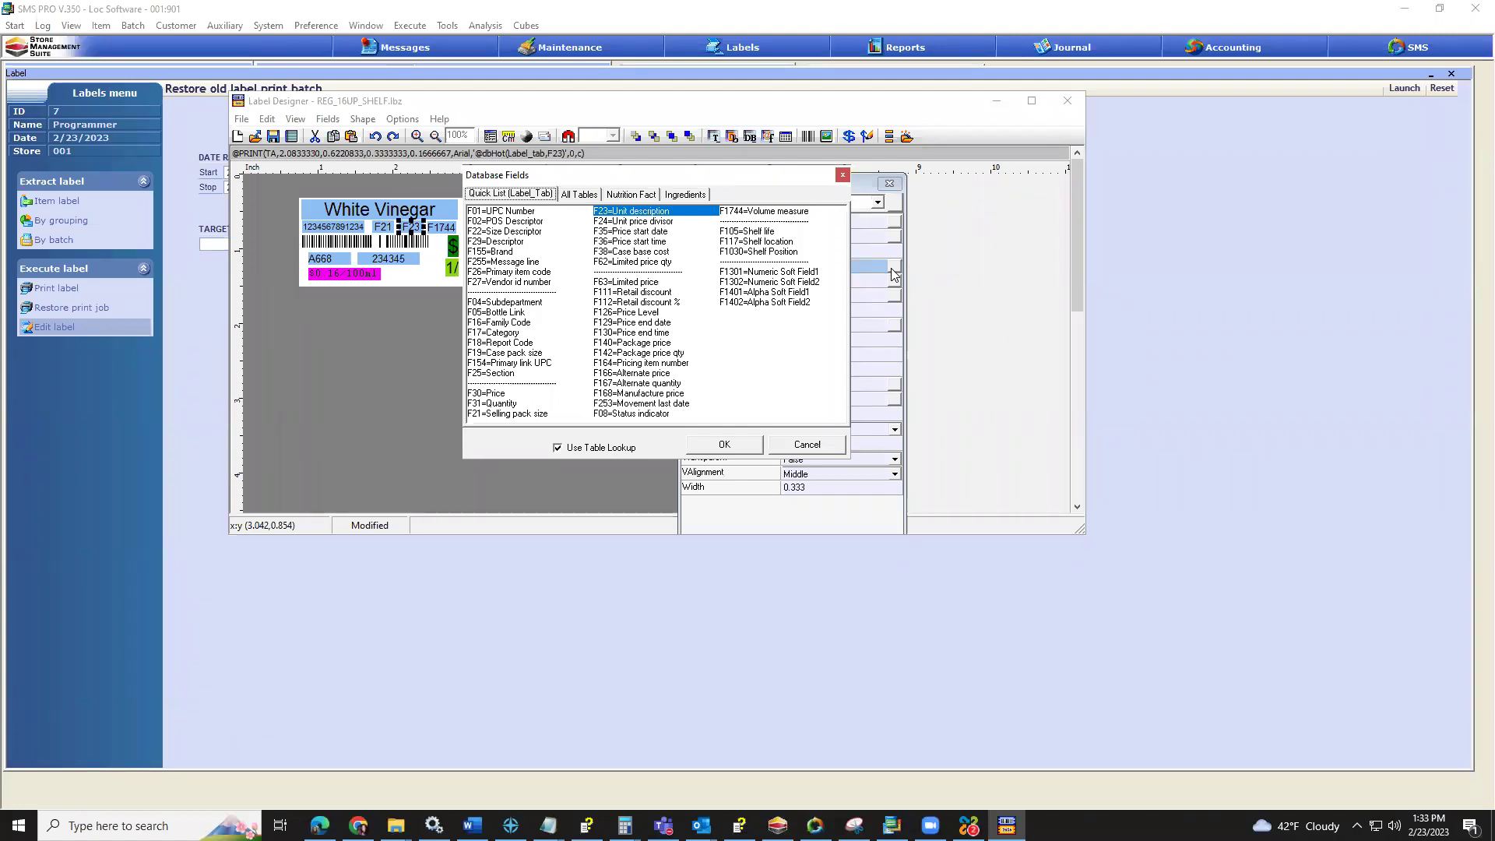
pyautogui.click(526, 284)
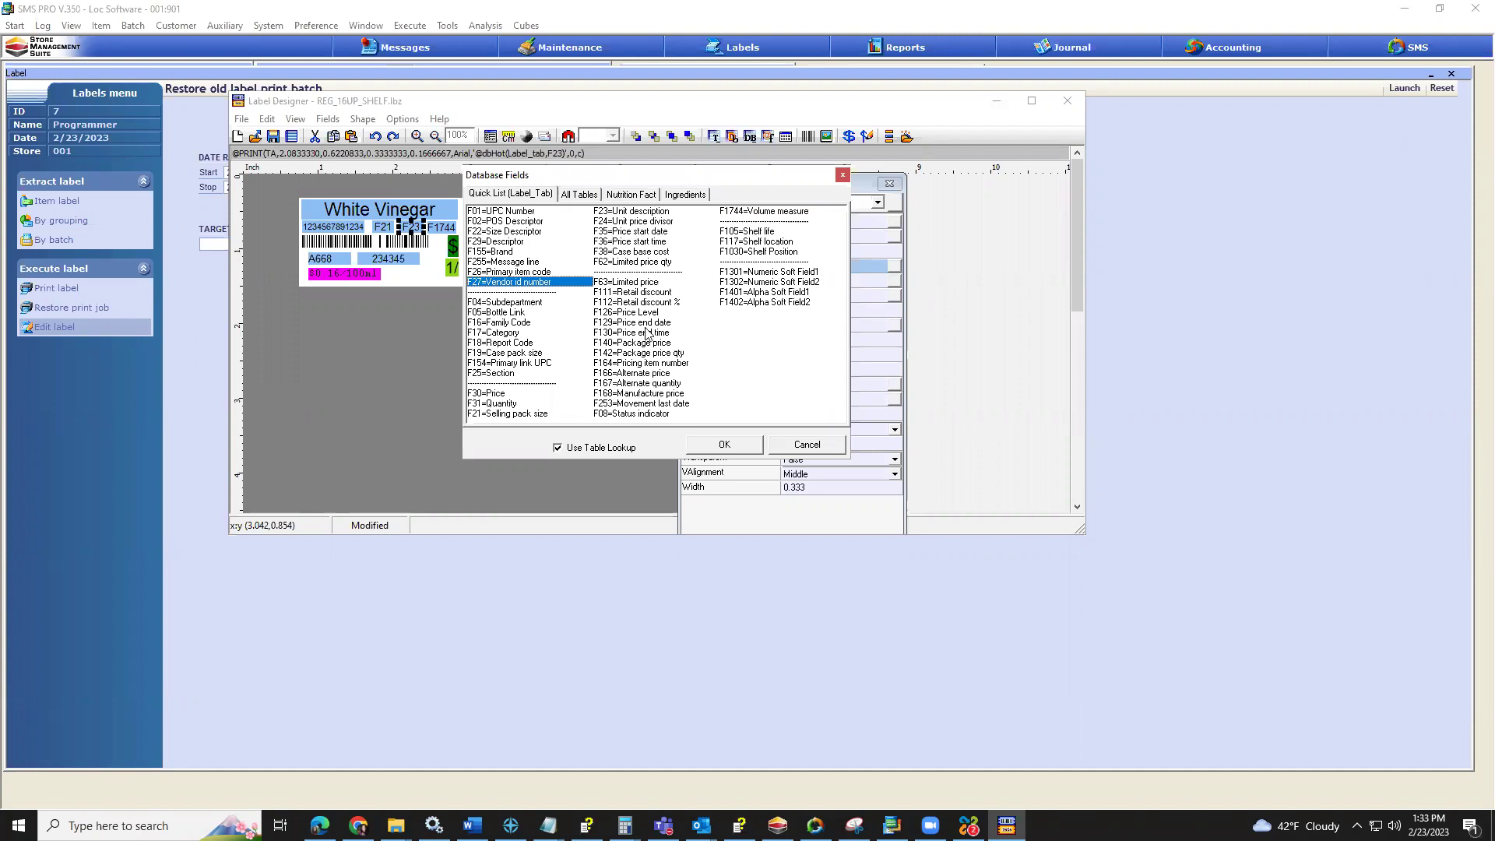
pyautogui.click(809, 447)
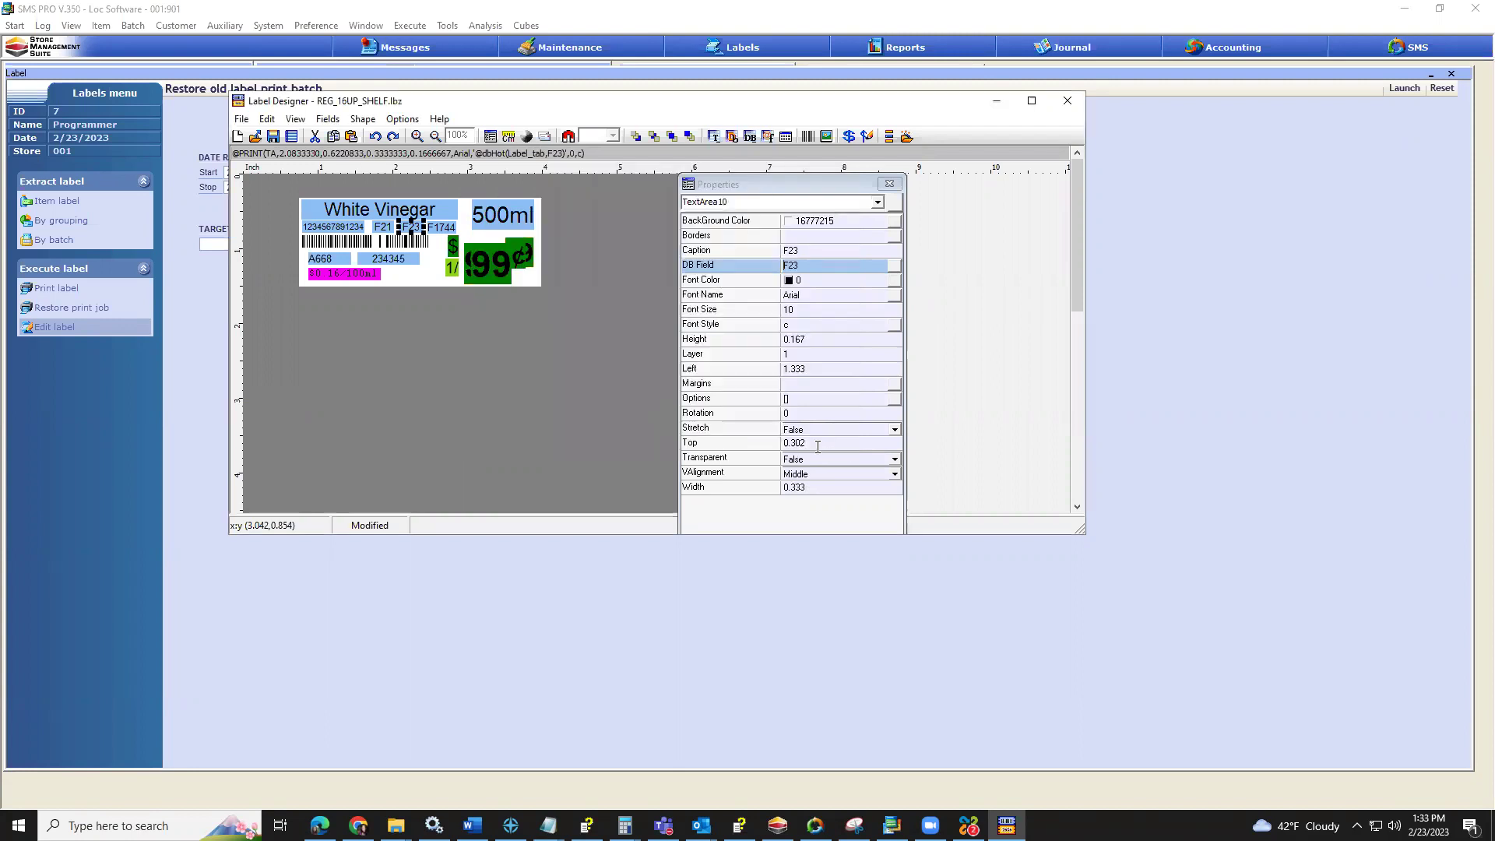
pyautogui.click(808, 299)
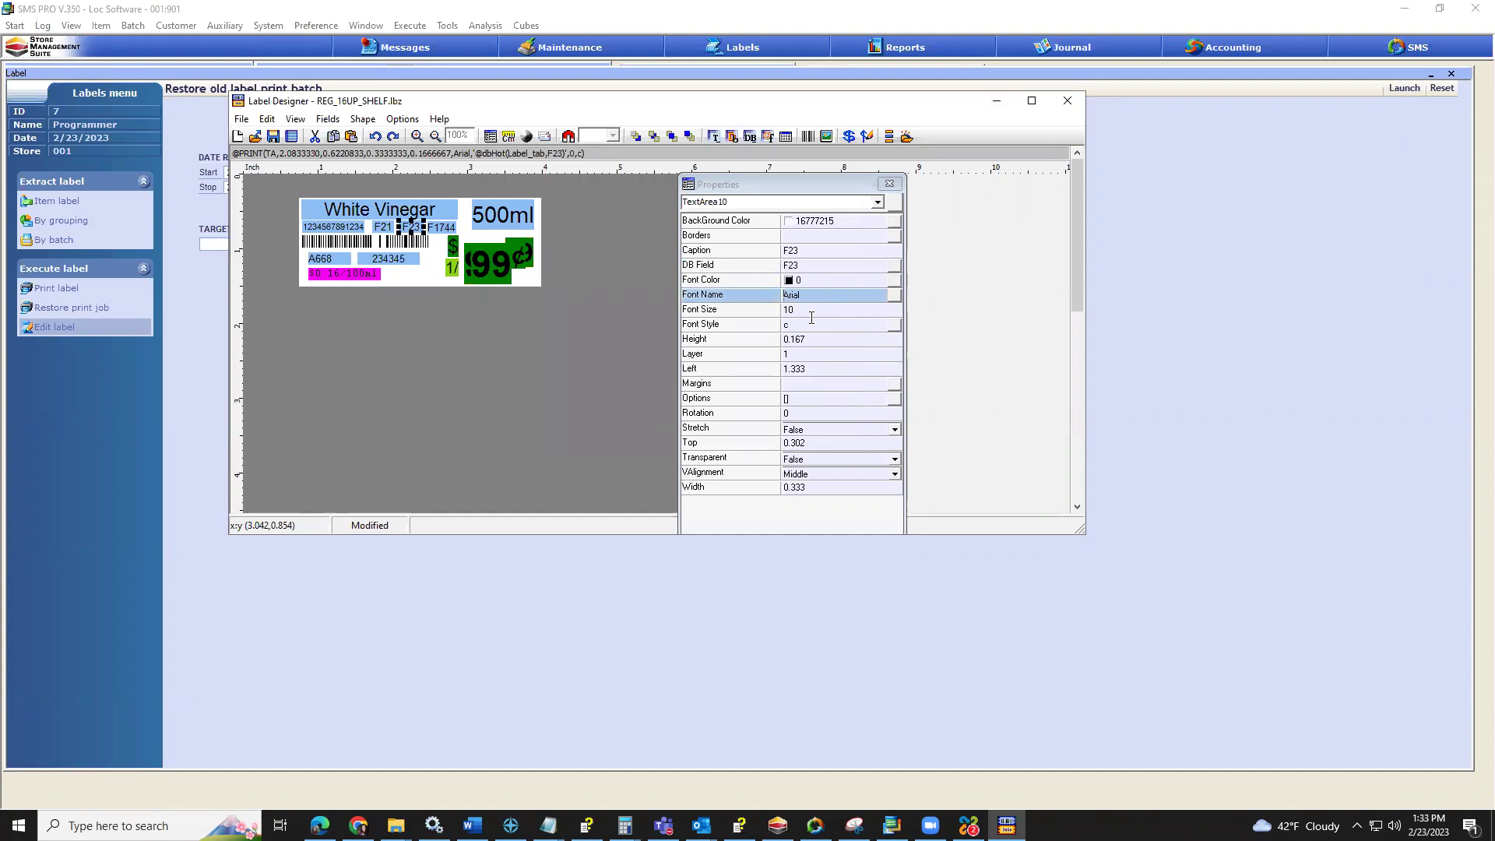
pyautogui.click(809, 311)
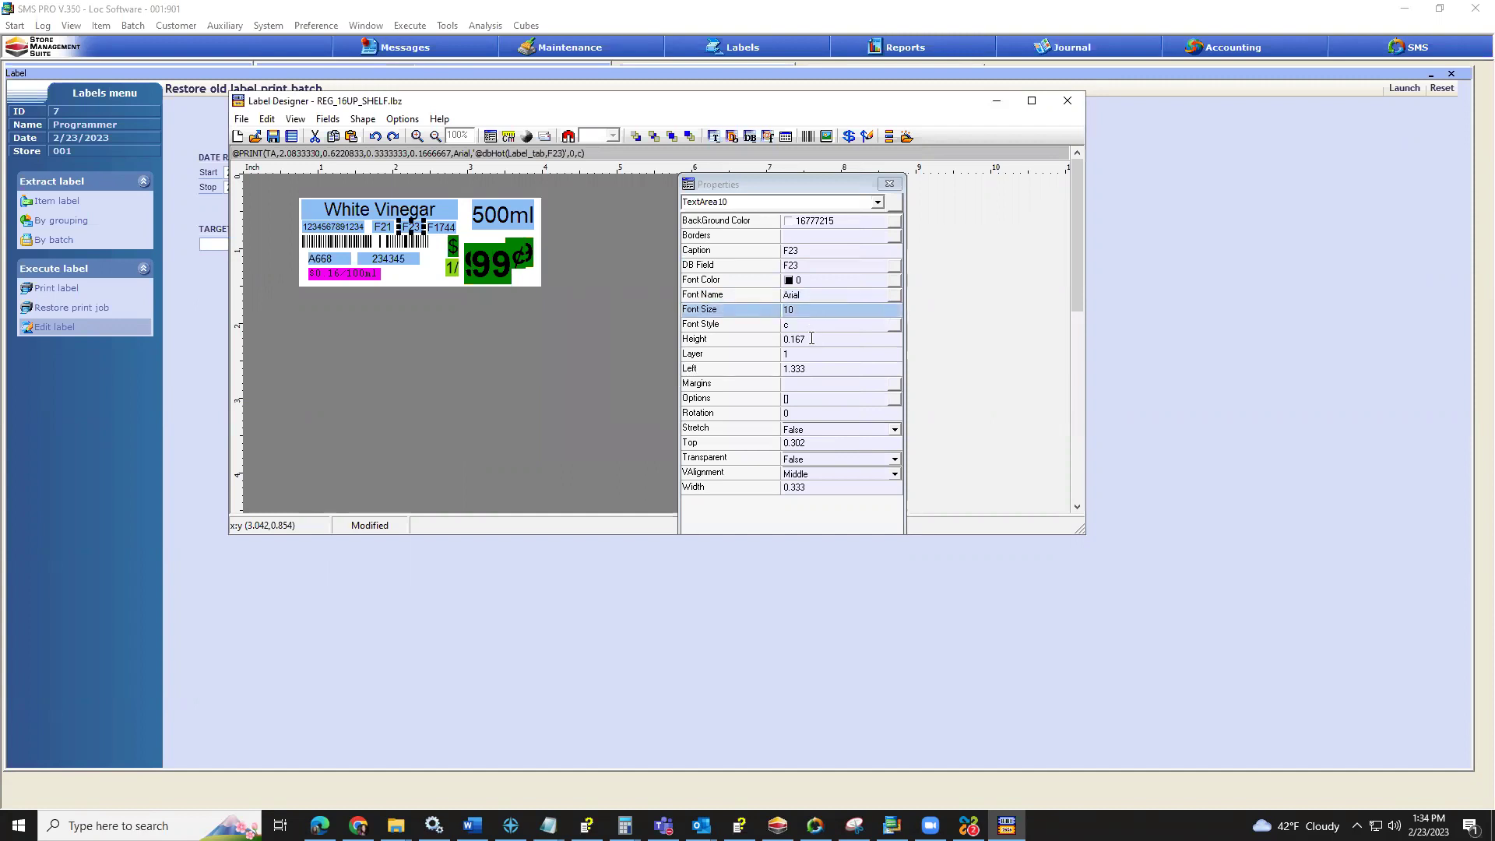
# Inspect the Height and Rotation properties of the F23 text area.
pyautogui.click(811, 339)
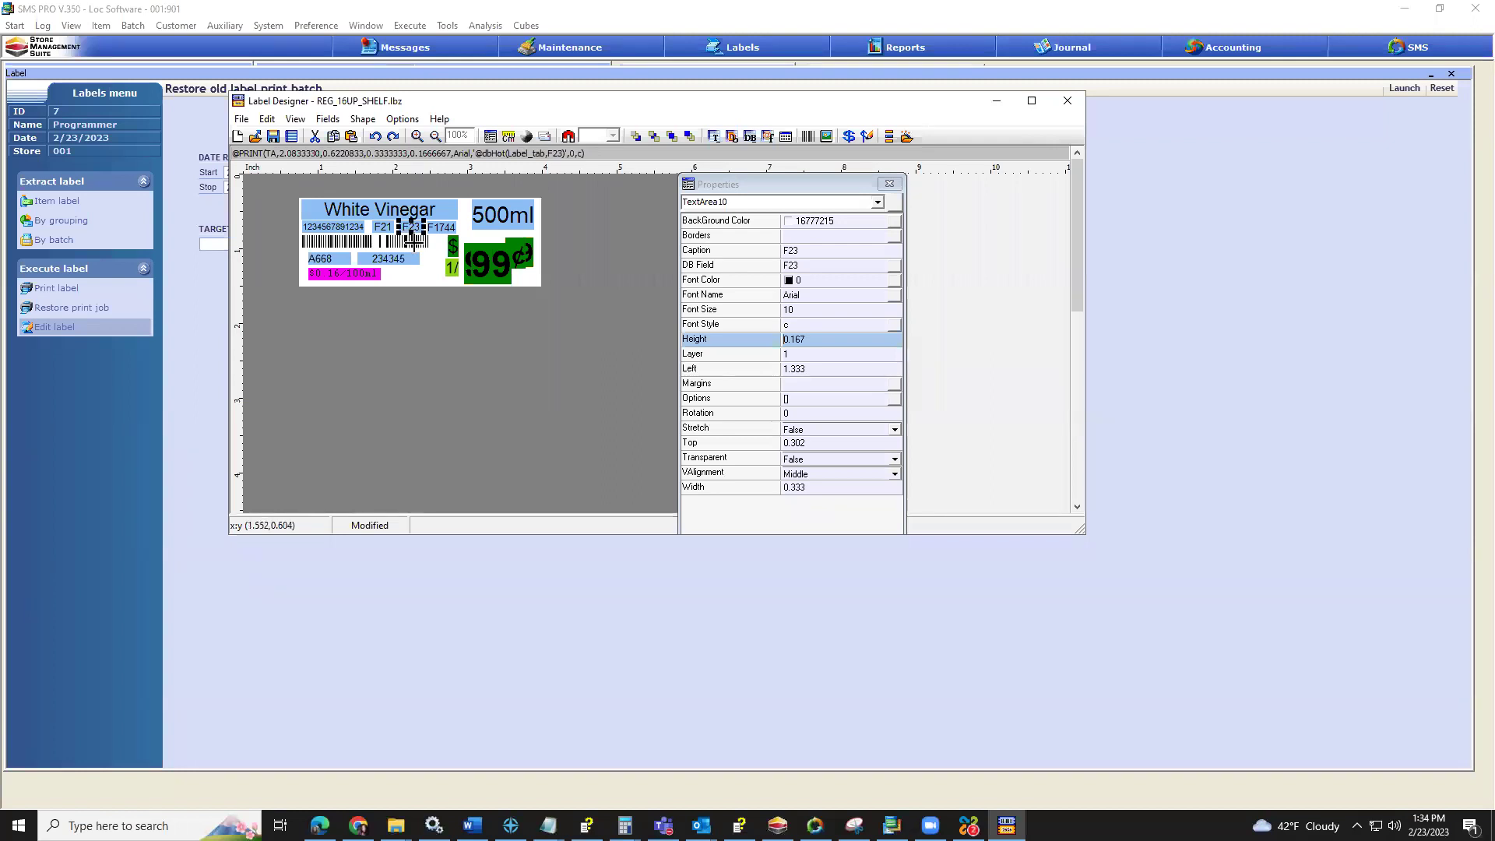
pyautogui.click(798, 412)
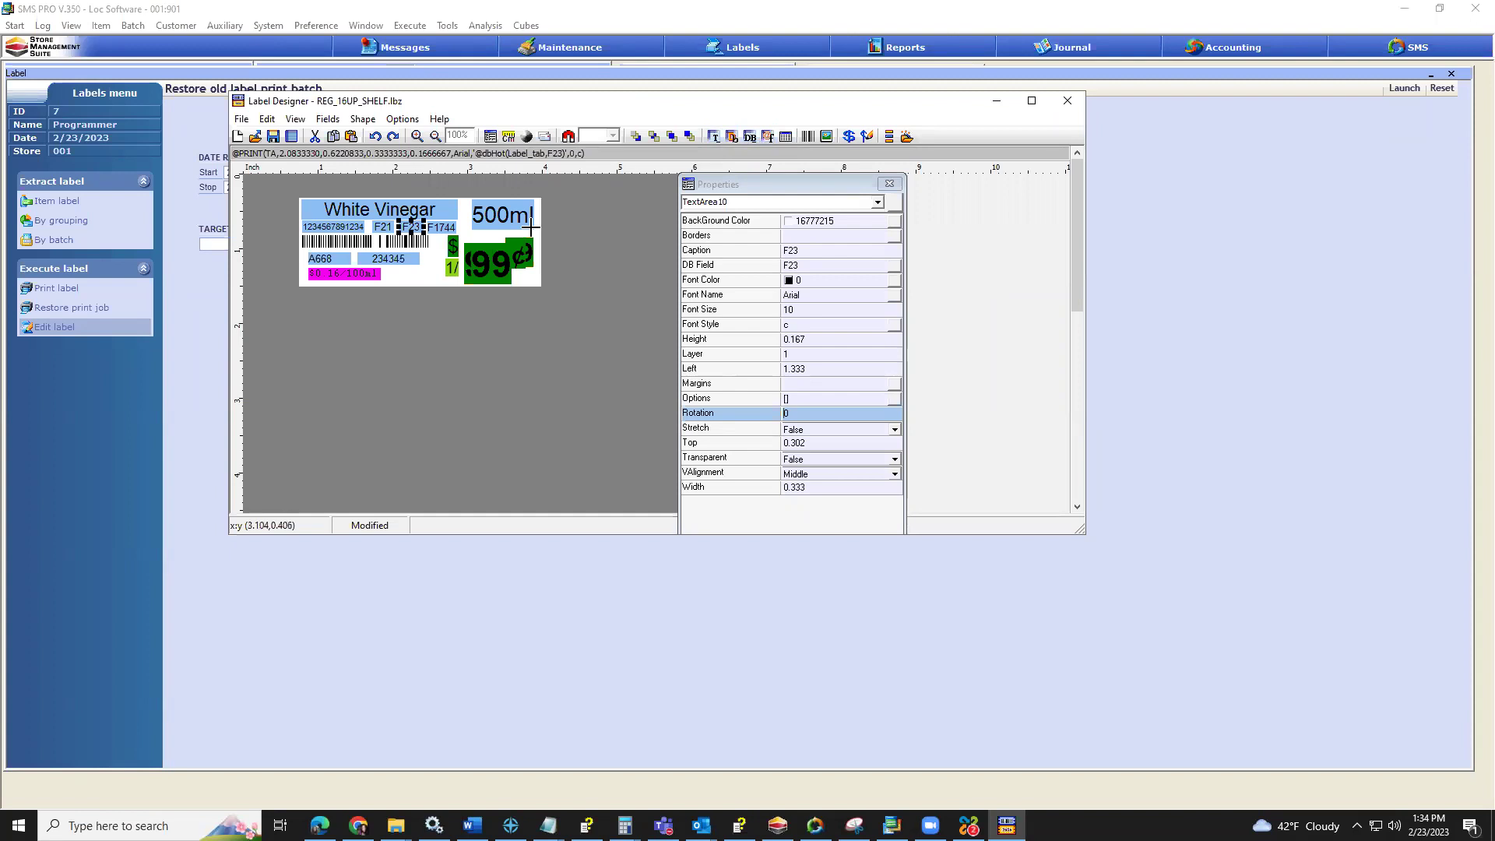
# Add a new text area to the label, place it beside the magenta unit price field, and inspect its Caption and DB Field properties.
pyautogui.click(749, 137)
pyautogui.click(472, 227)
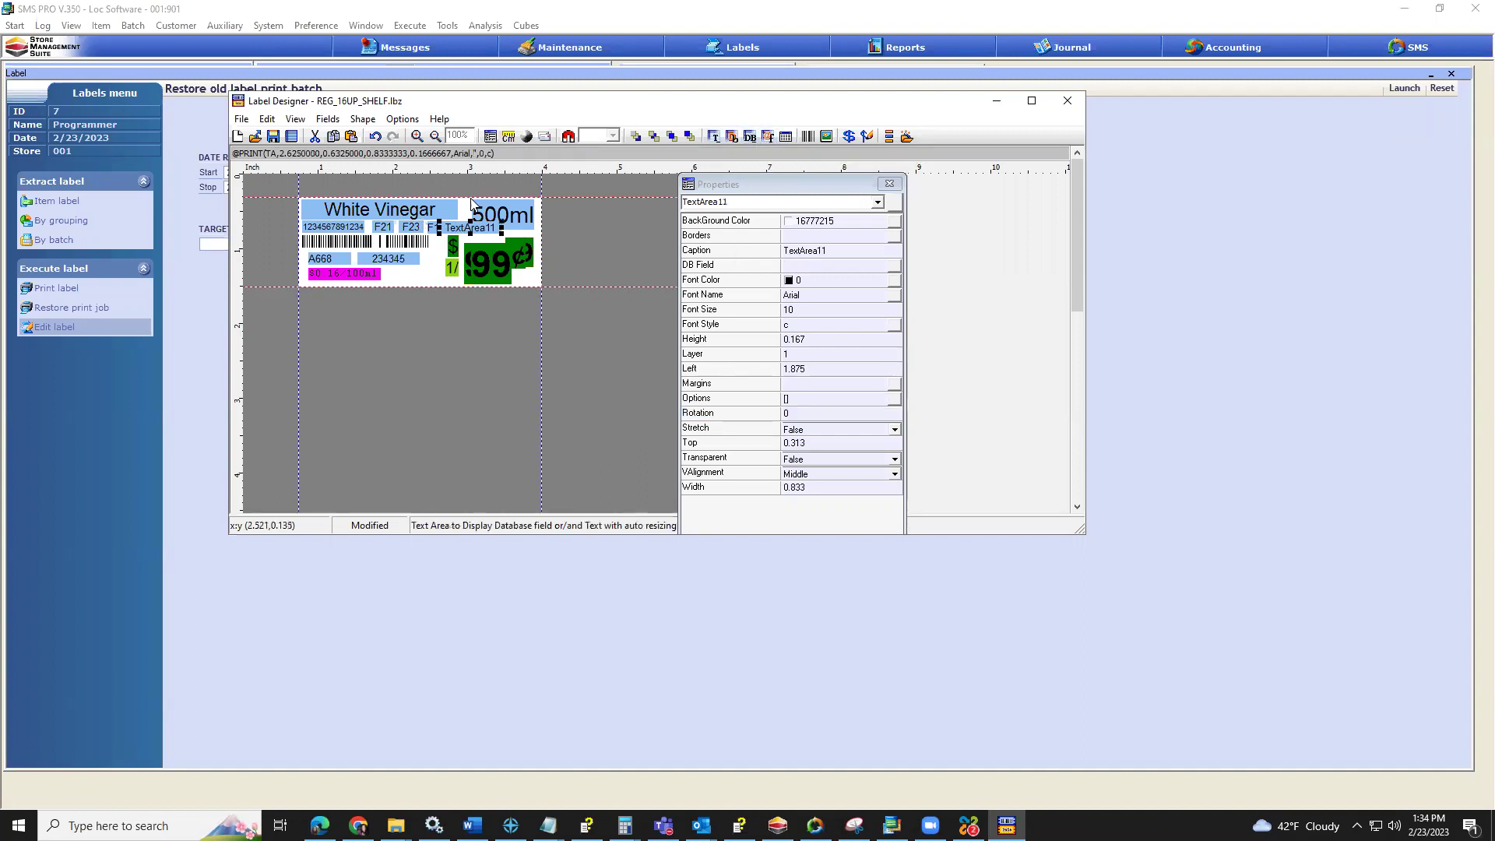
pyautogui.moveTo(472, 227); pyautogui.dragTo(421, 276)
pyautogui.click(795, 249)
pyautogui.click(794, 265)
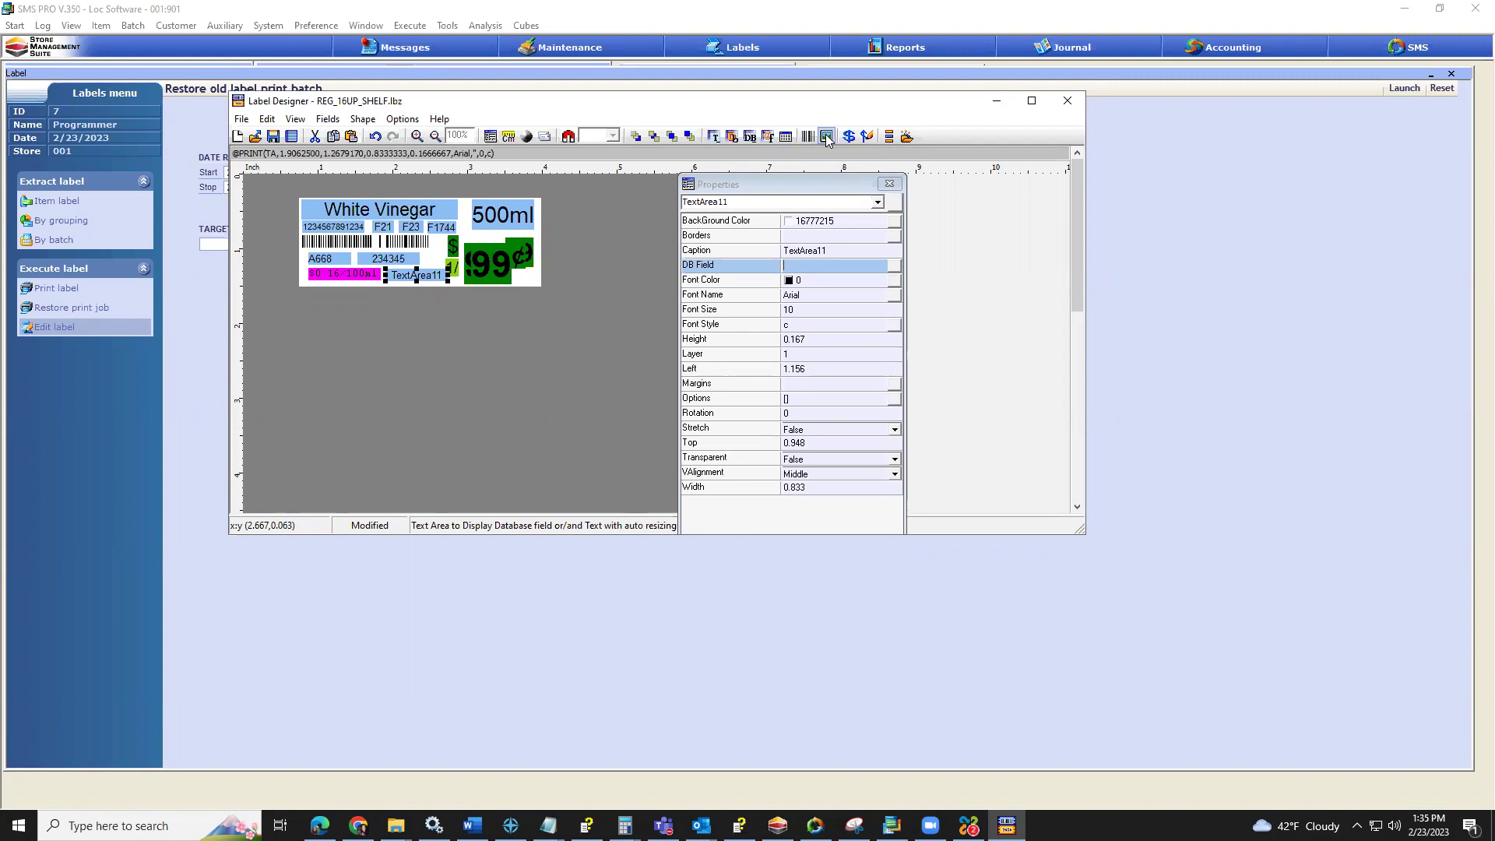
# Look over the file and view commands, and close Label Designer without saving the label changes.
pyautogui.click(245, 119)
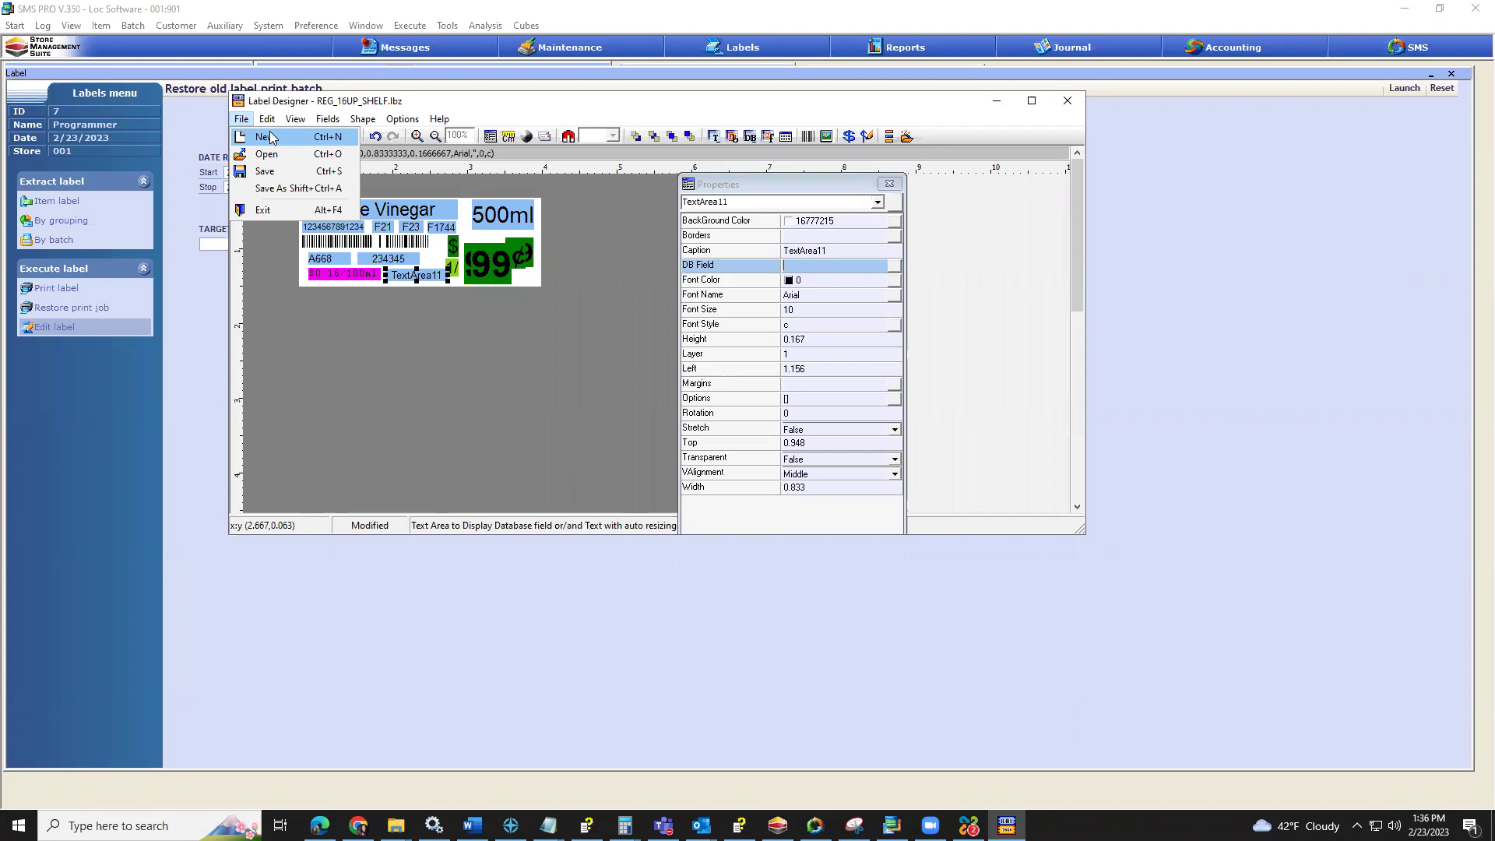
pyautogui.moveTo(296, 118)
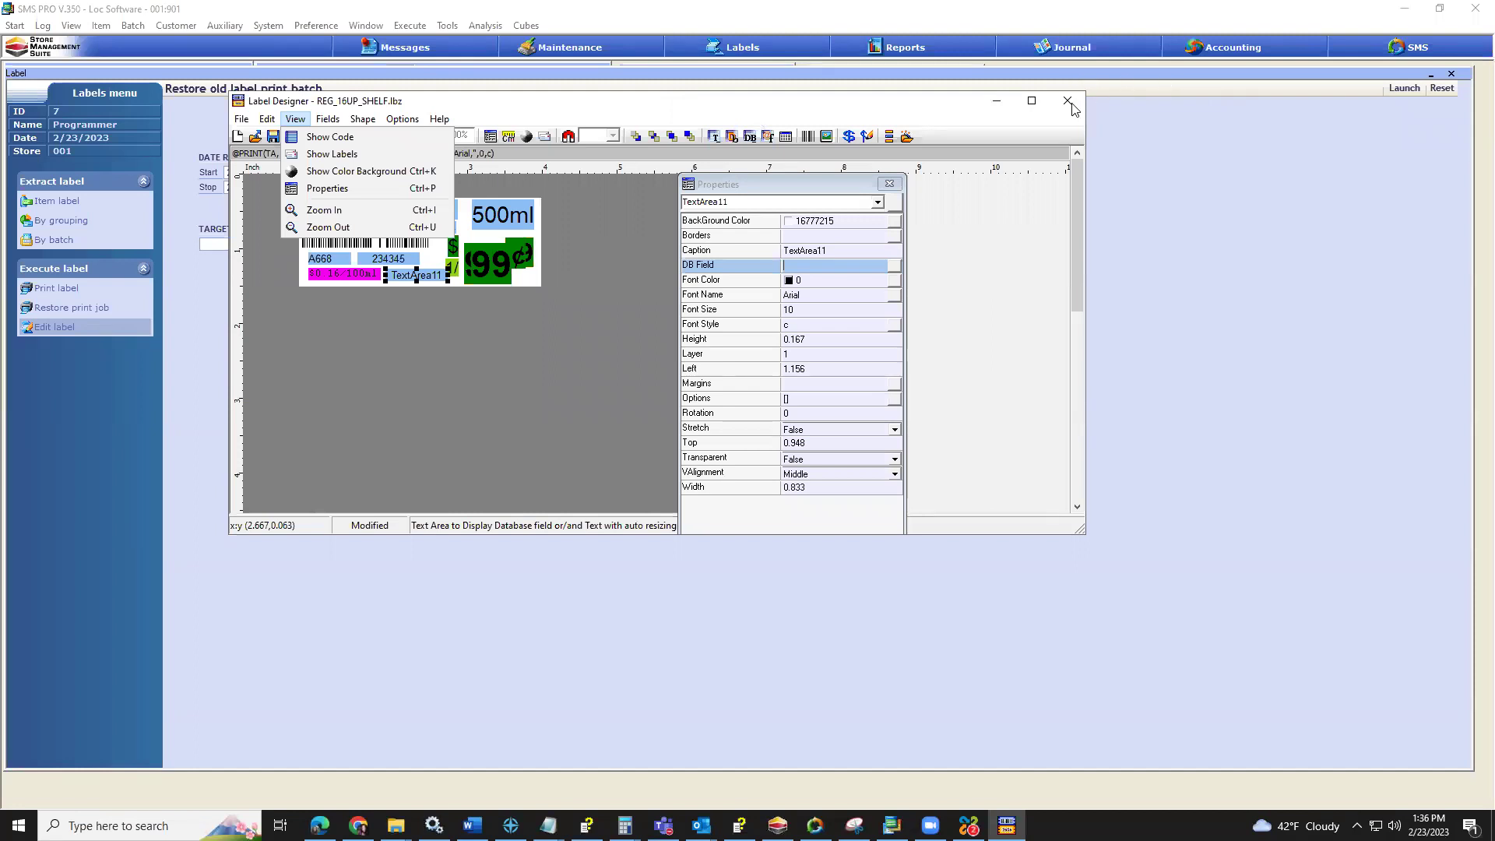
pyautogui.click(963, 261)
pyautogui.click(1068, 104)
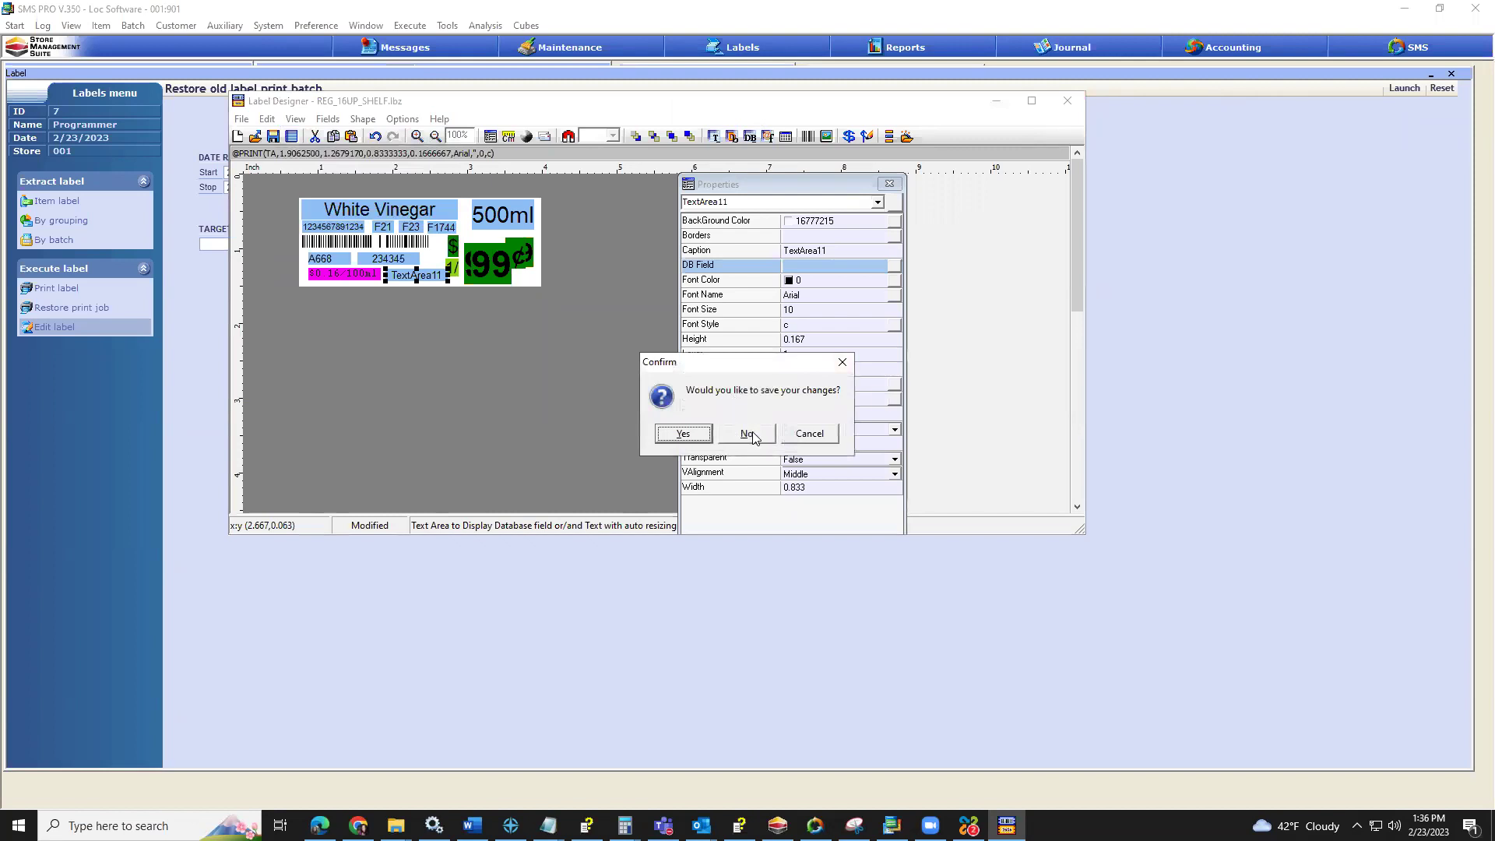
pyautogui.click(753, 437)
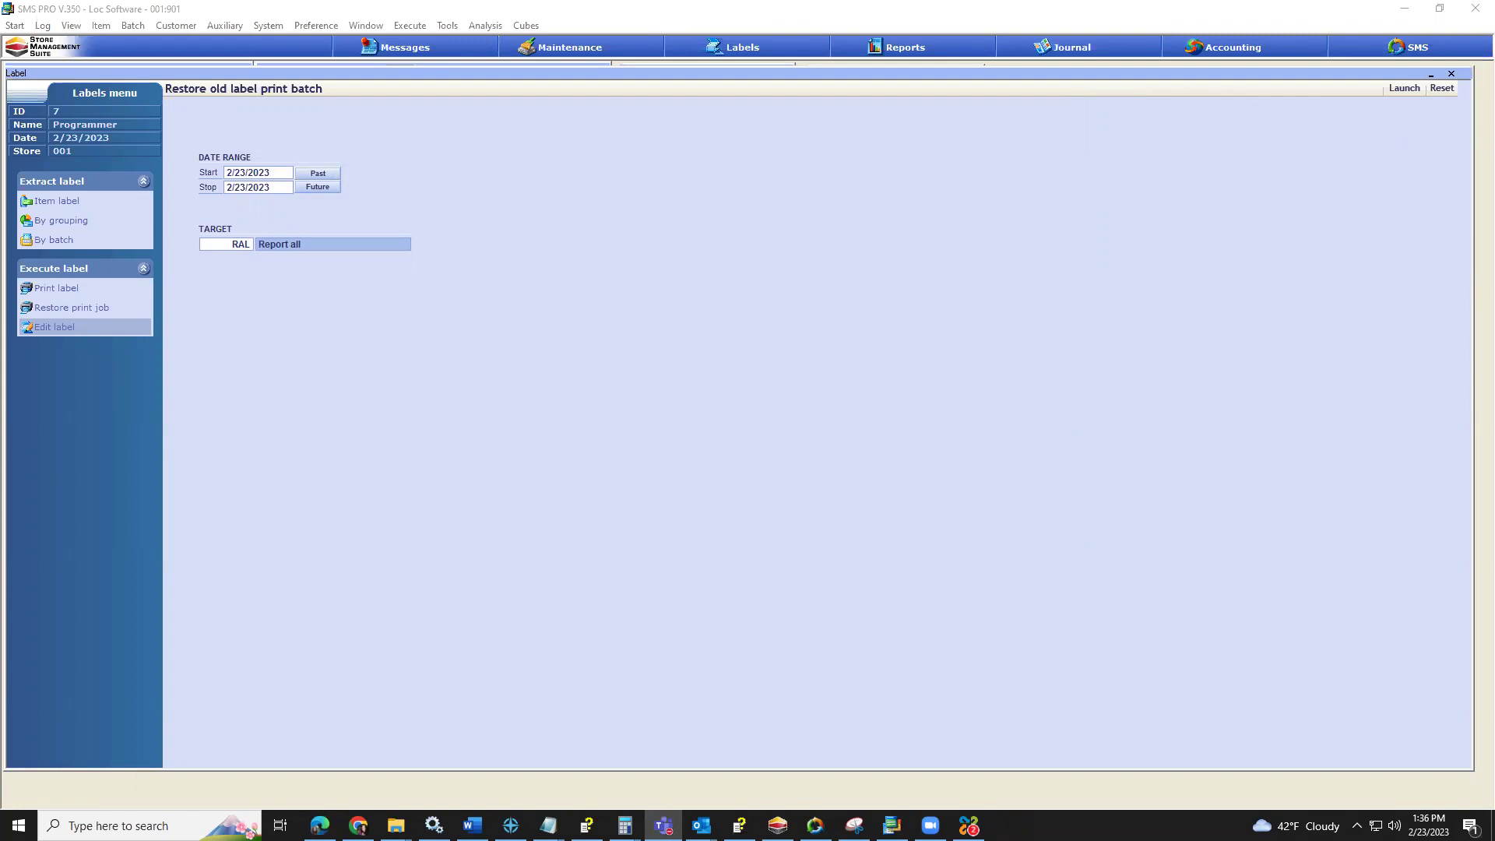
# Reopen the label editor and load the REG_16UP_SHELF.lbz template.
pyautogui.click(61, 334)
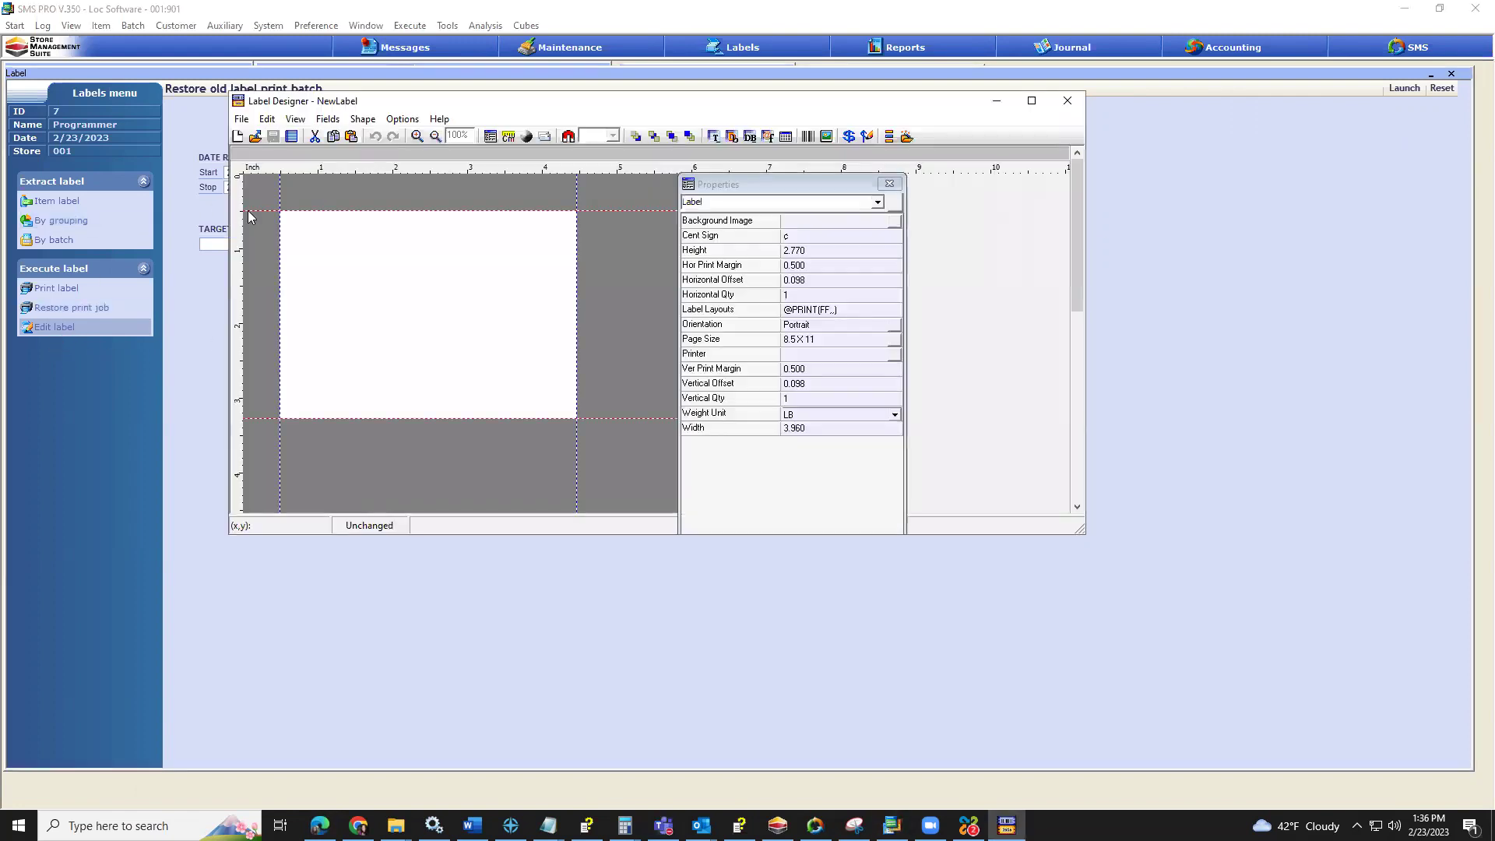
pyautogui.click(242, 119)
pyautogui.click(262, 156)
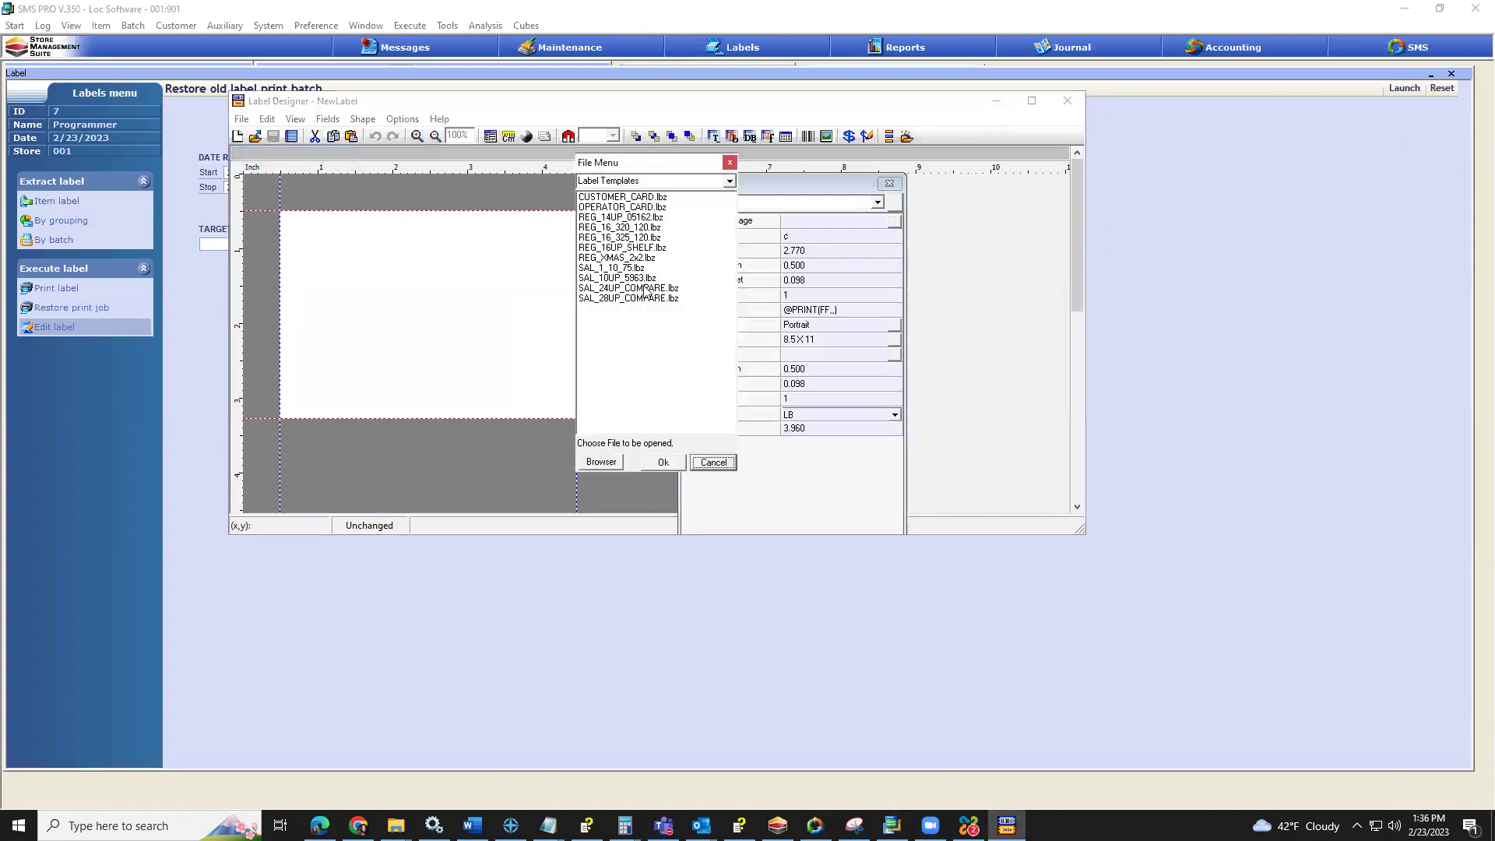
pyautogui.doubleClick(635, 248)
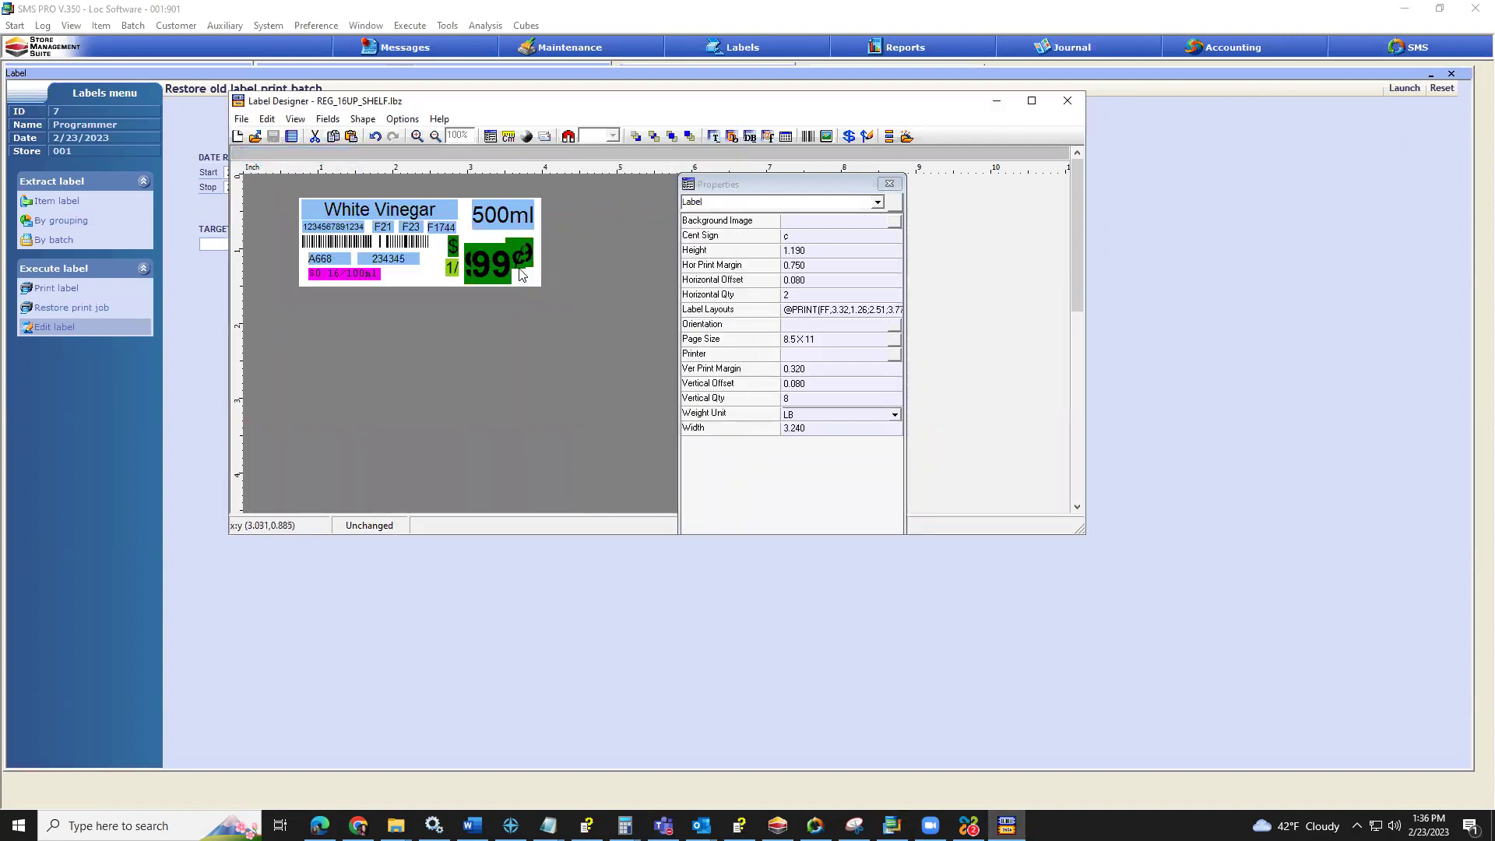
# Set the font size of the large 99 price field to 40.
pyautogui.click(501, 268)
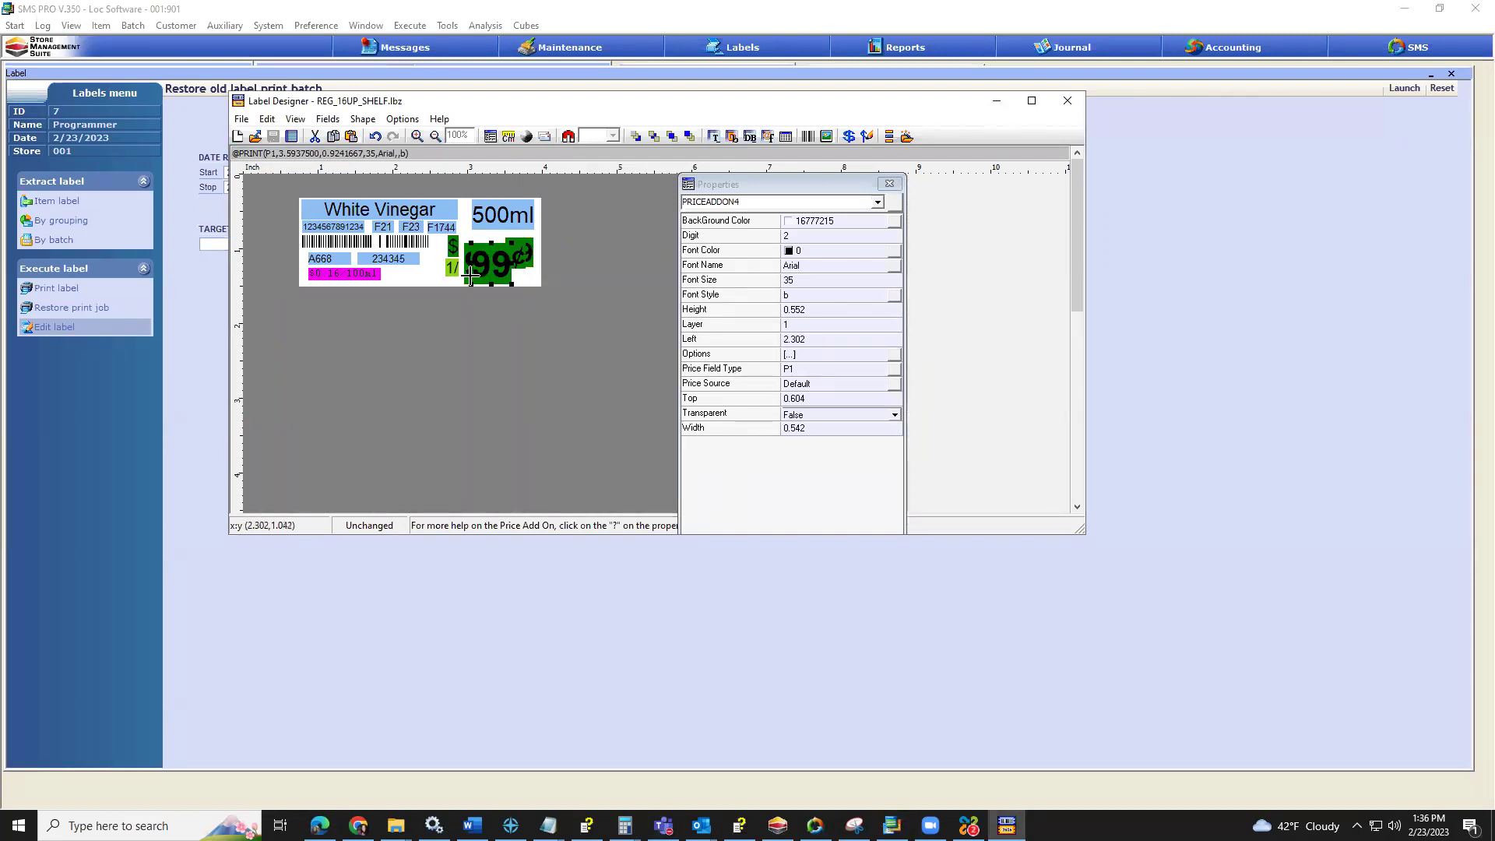
pyautogui.click(787, 281)
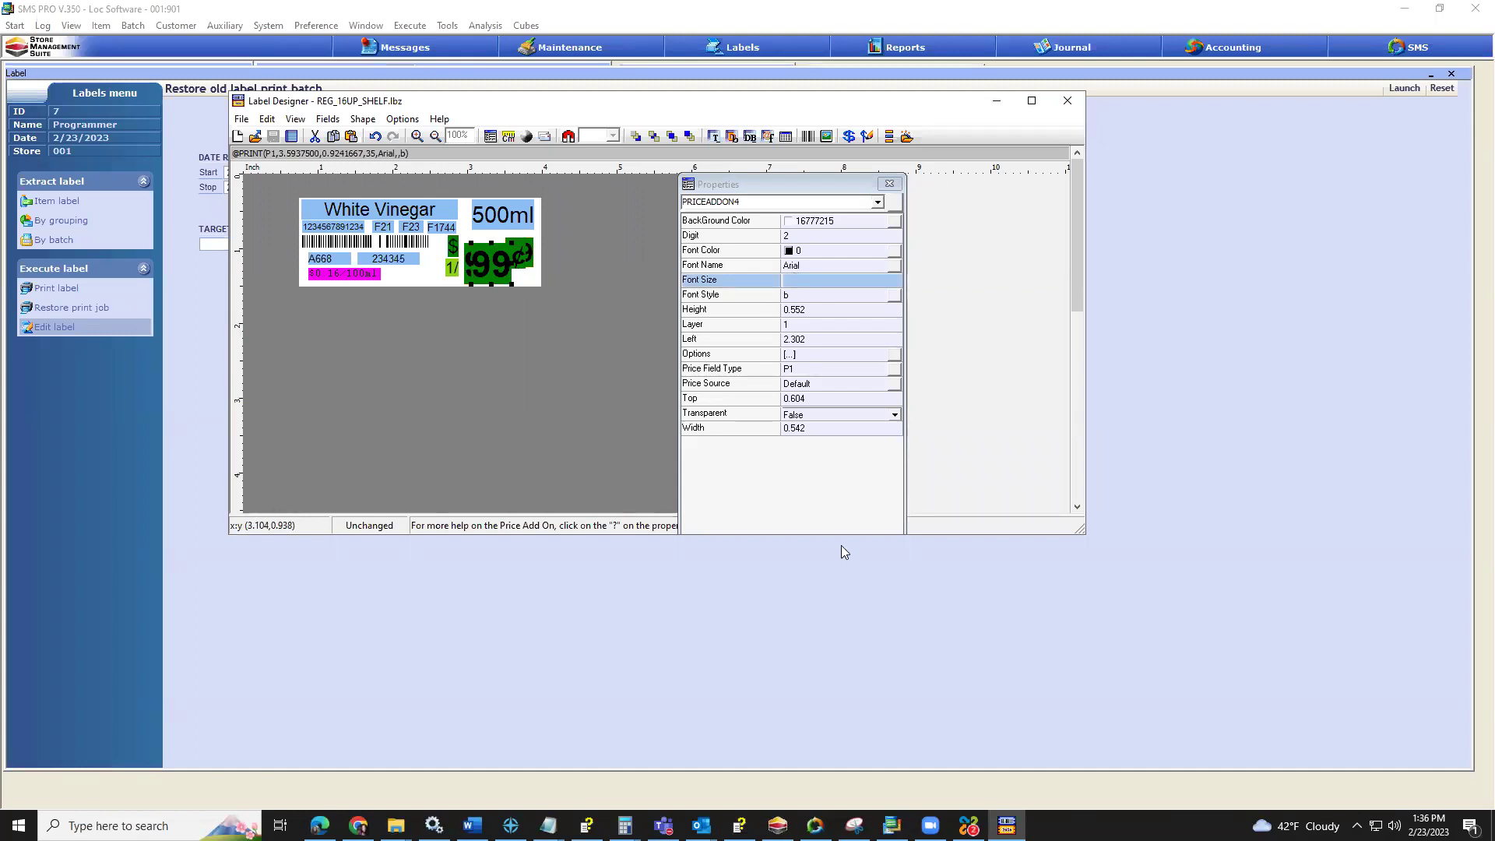
pyautogui.write('40')
pyautogui.click(819, 312)
pyautogui.click(804, 280)
pyautogui.click(812, 310)
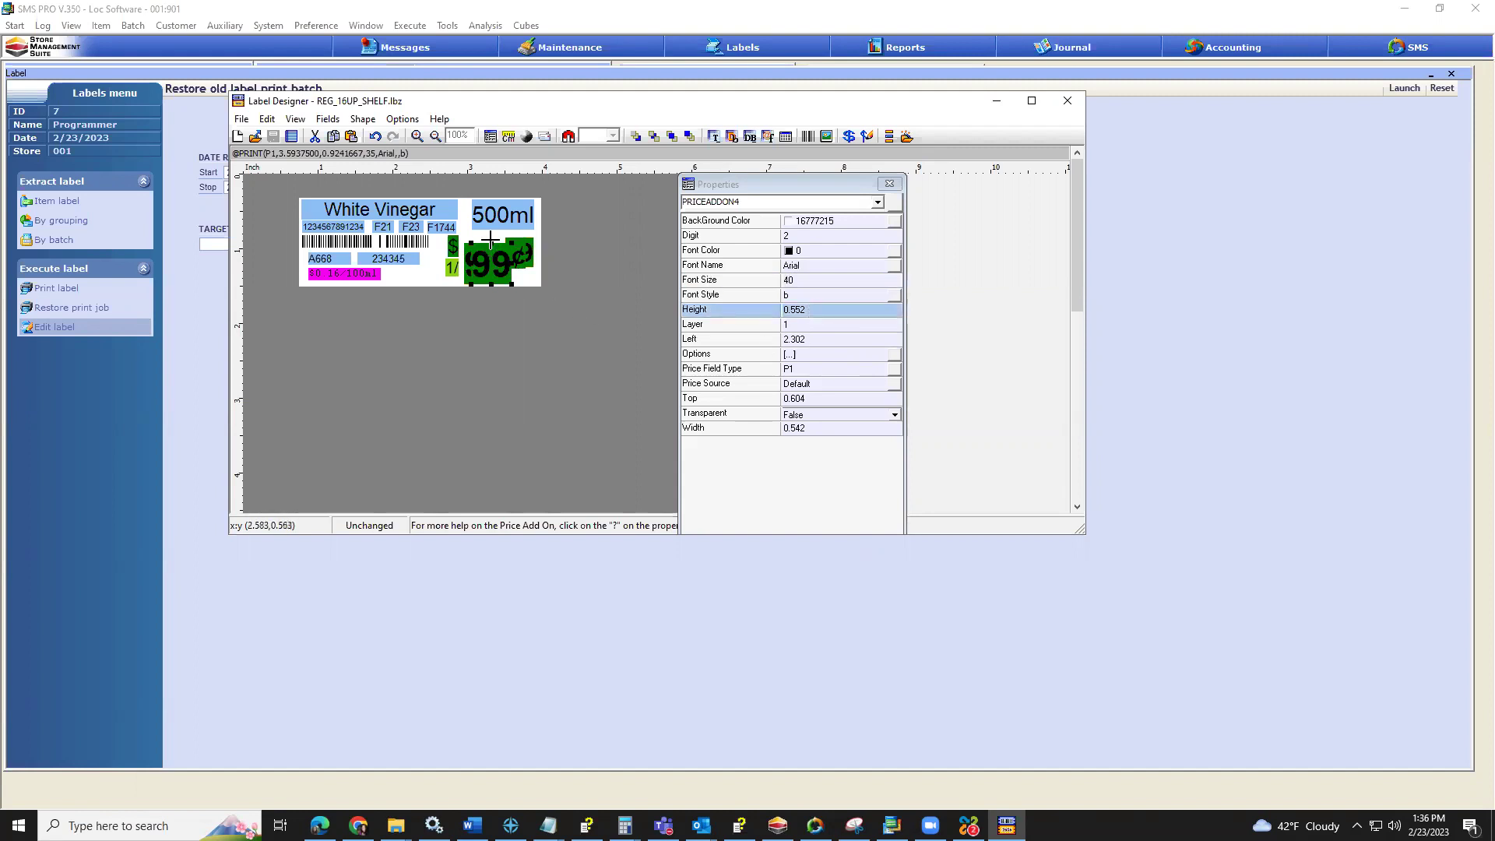
# Enlarge the 99 price field to about 0.63 inch high and 0.58 inch wide, and shift it toward the dollar sign.
pyautogui.moveTo(492, 240); pyautogui.dragTo(492, 234)
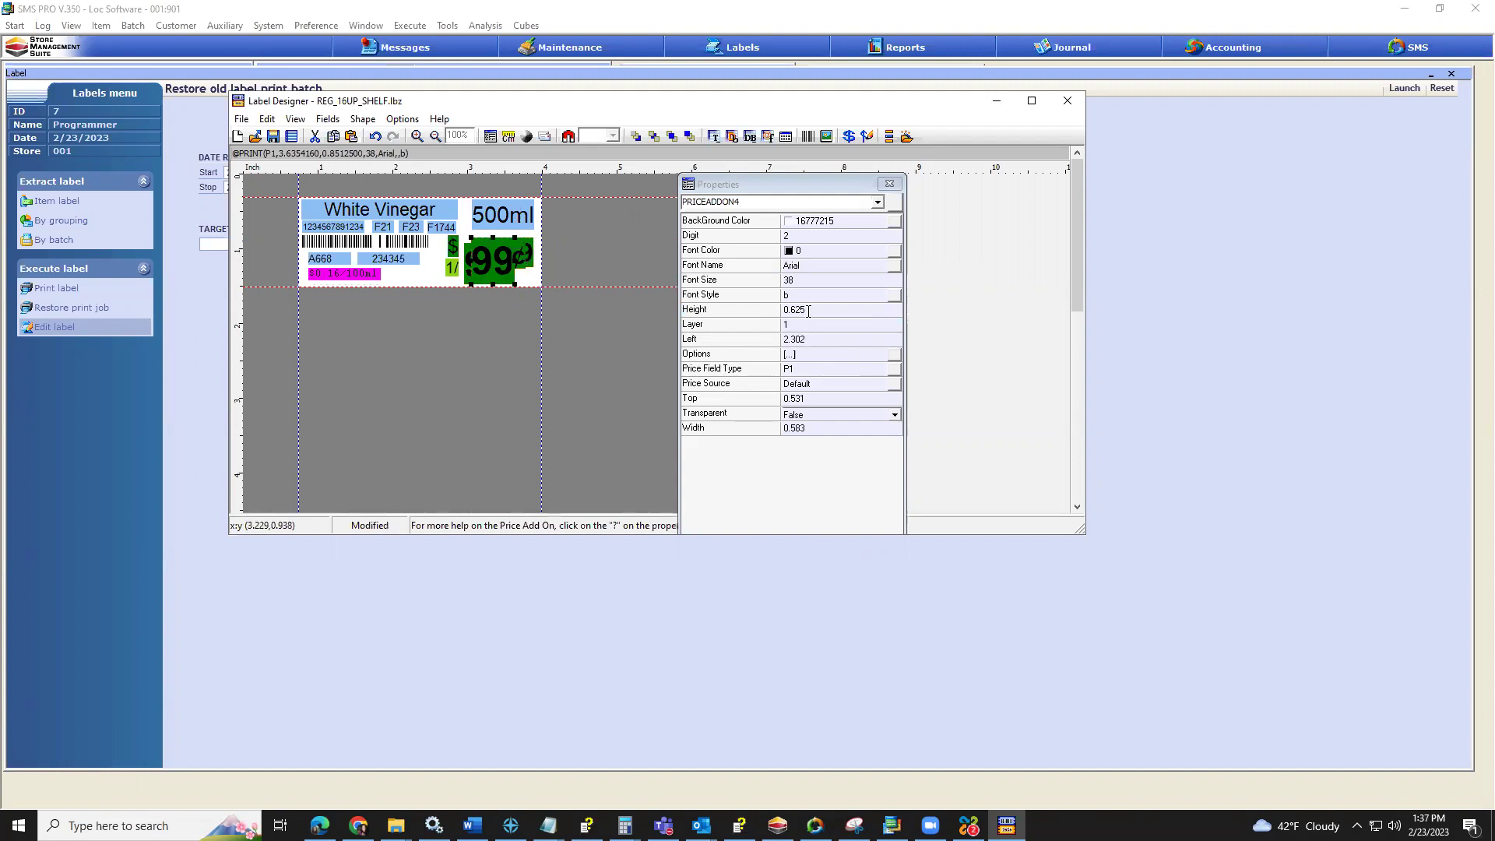
pyautogui.click(808, 338)
pyautogui.press('Up')
pyautogui.press('Up')
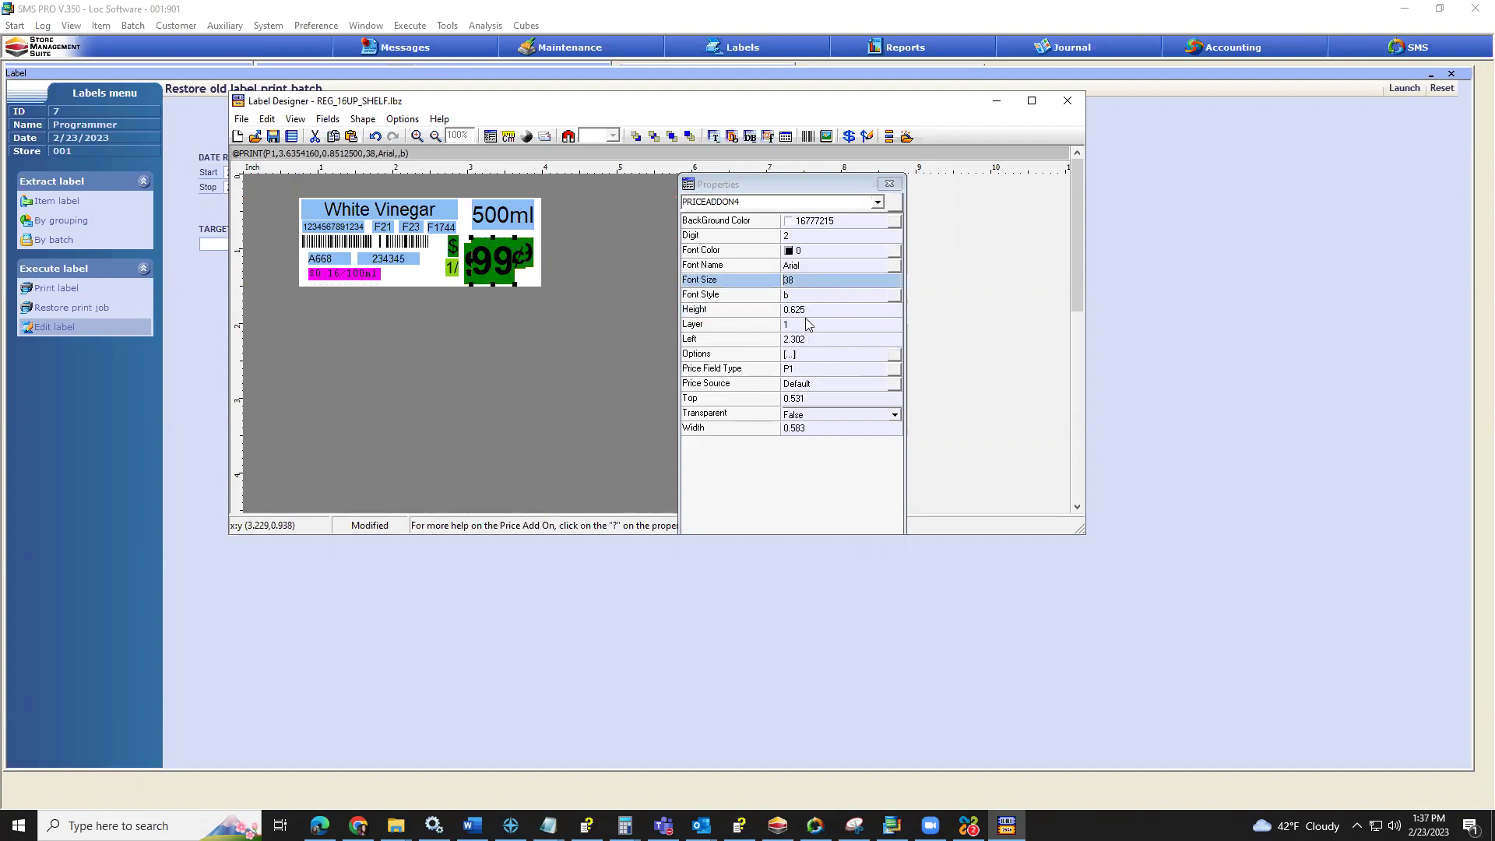
pyautogui.click(468, 263)
pyautogui.moveTo(468, 262); pyautogui.dragTo(461, 263)
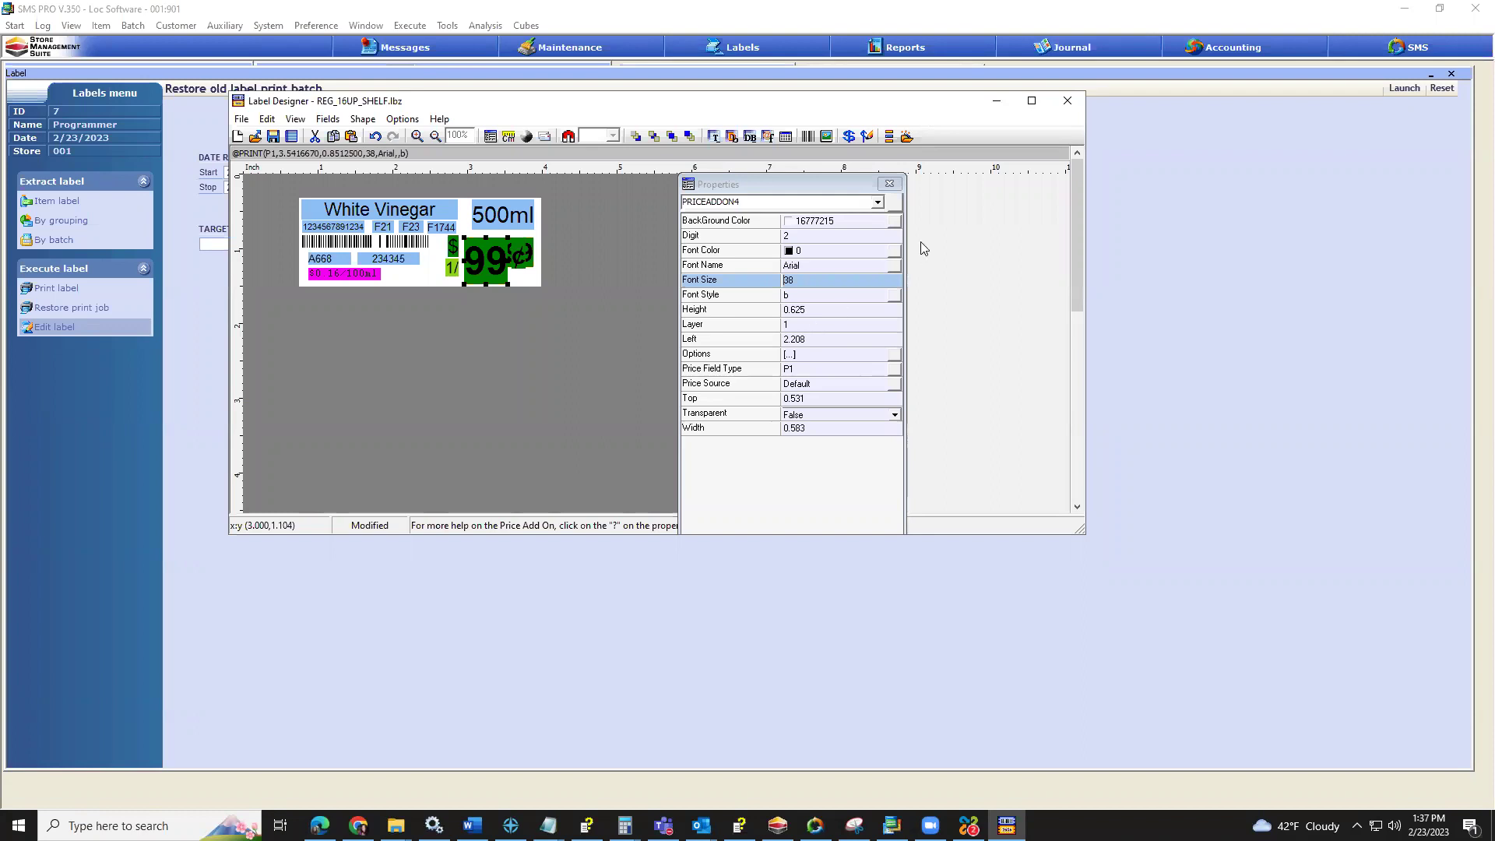
# Close the REG_16UP_SHELF.lbz template and discard its changes.
pyautogui.click(1060, 109)
pyautogui.click(743, 434)
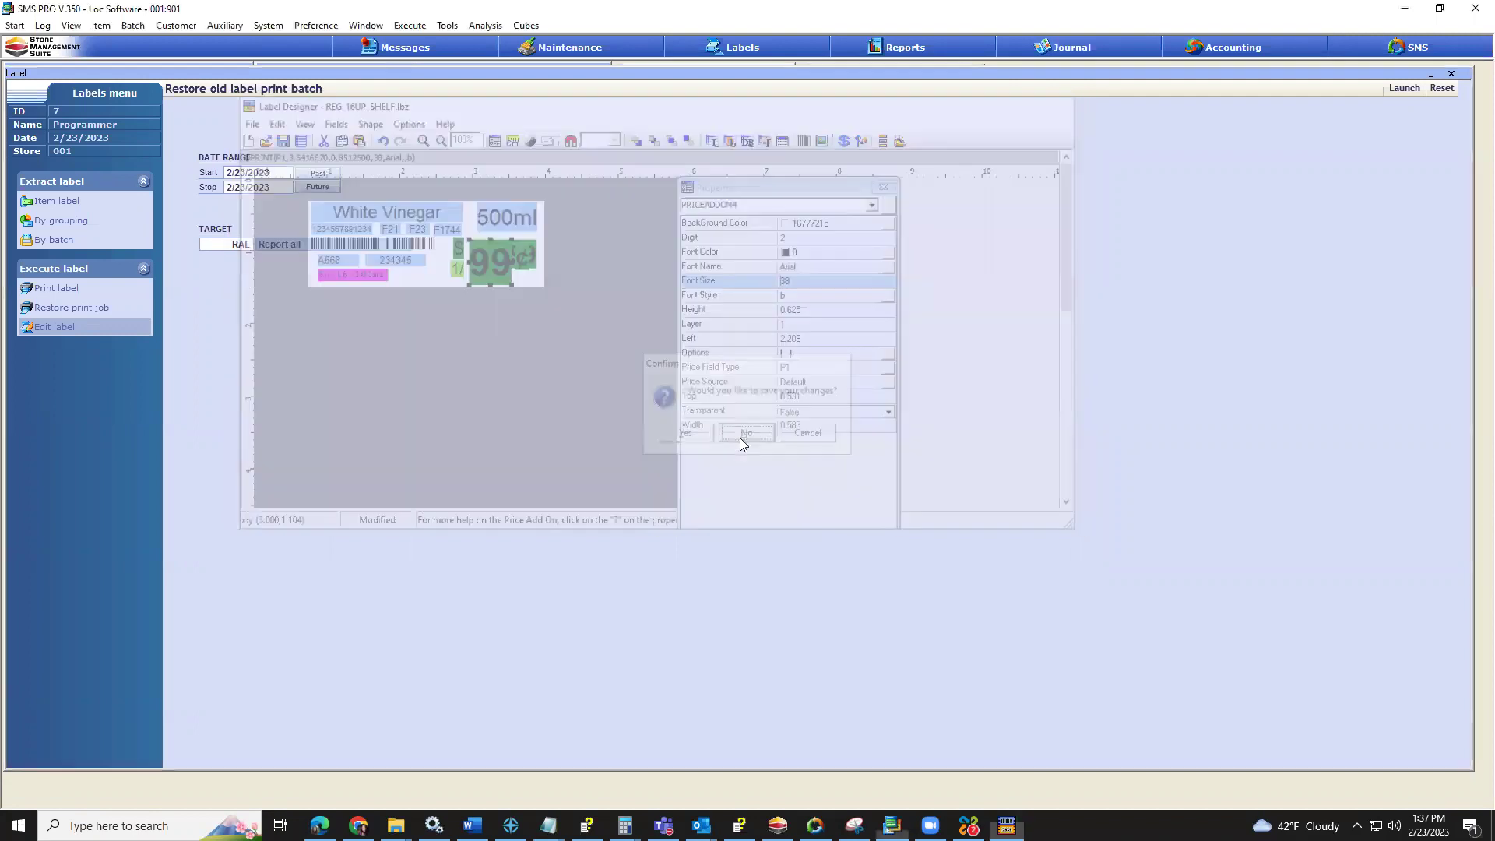
# Open the Label on Active Price form among the item labels and examine its Active Price Since date.
pyautogui.click(75, 243)
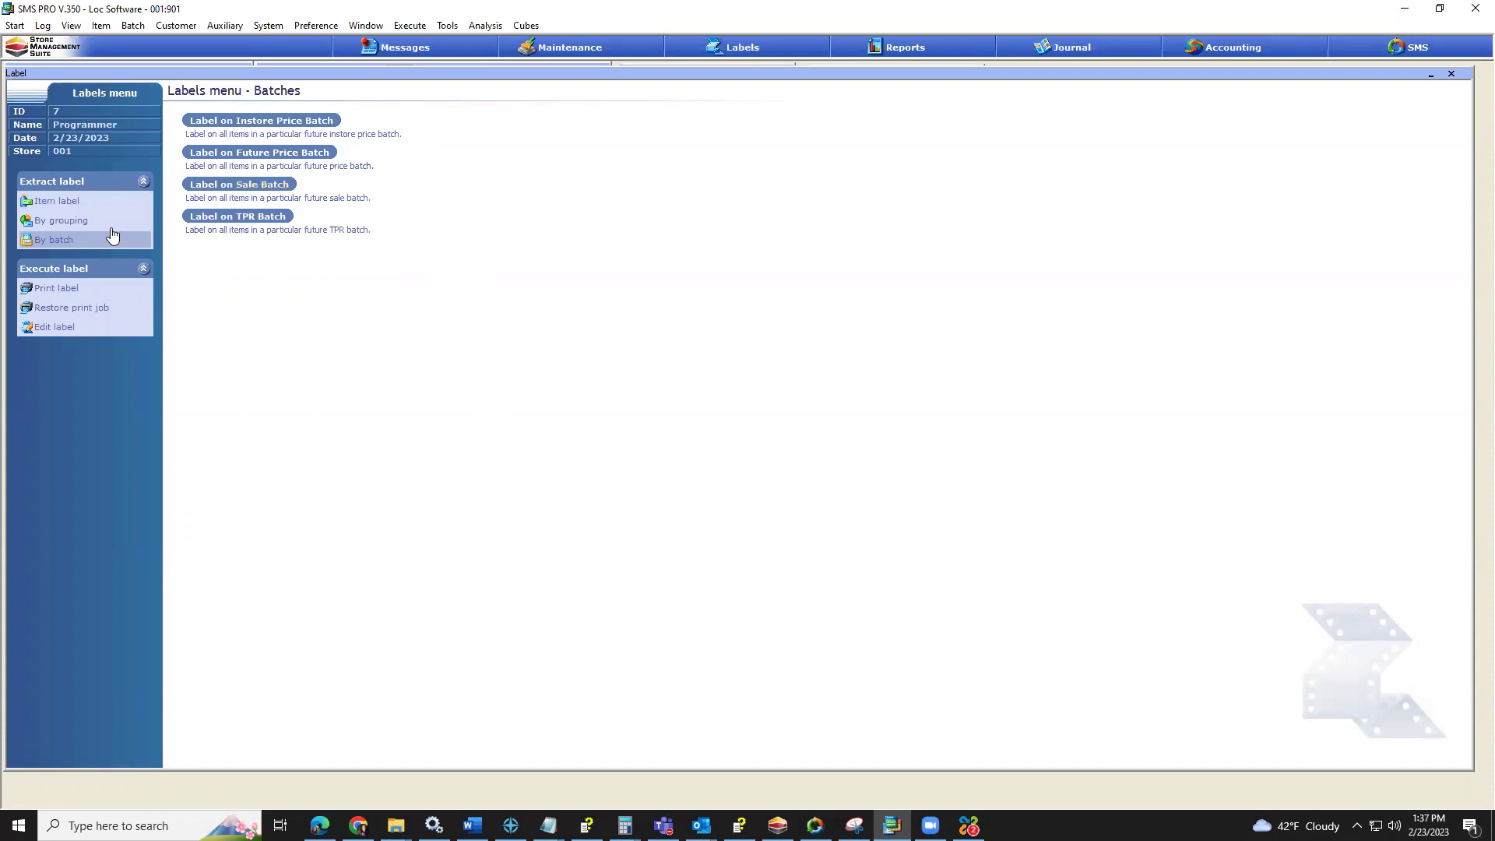
pyautogui.click(96, 207)
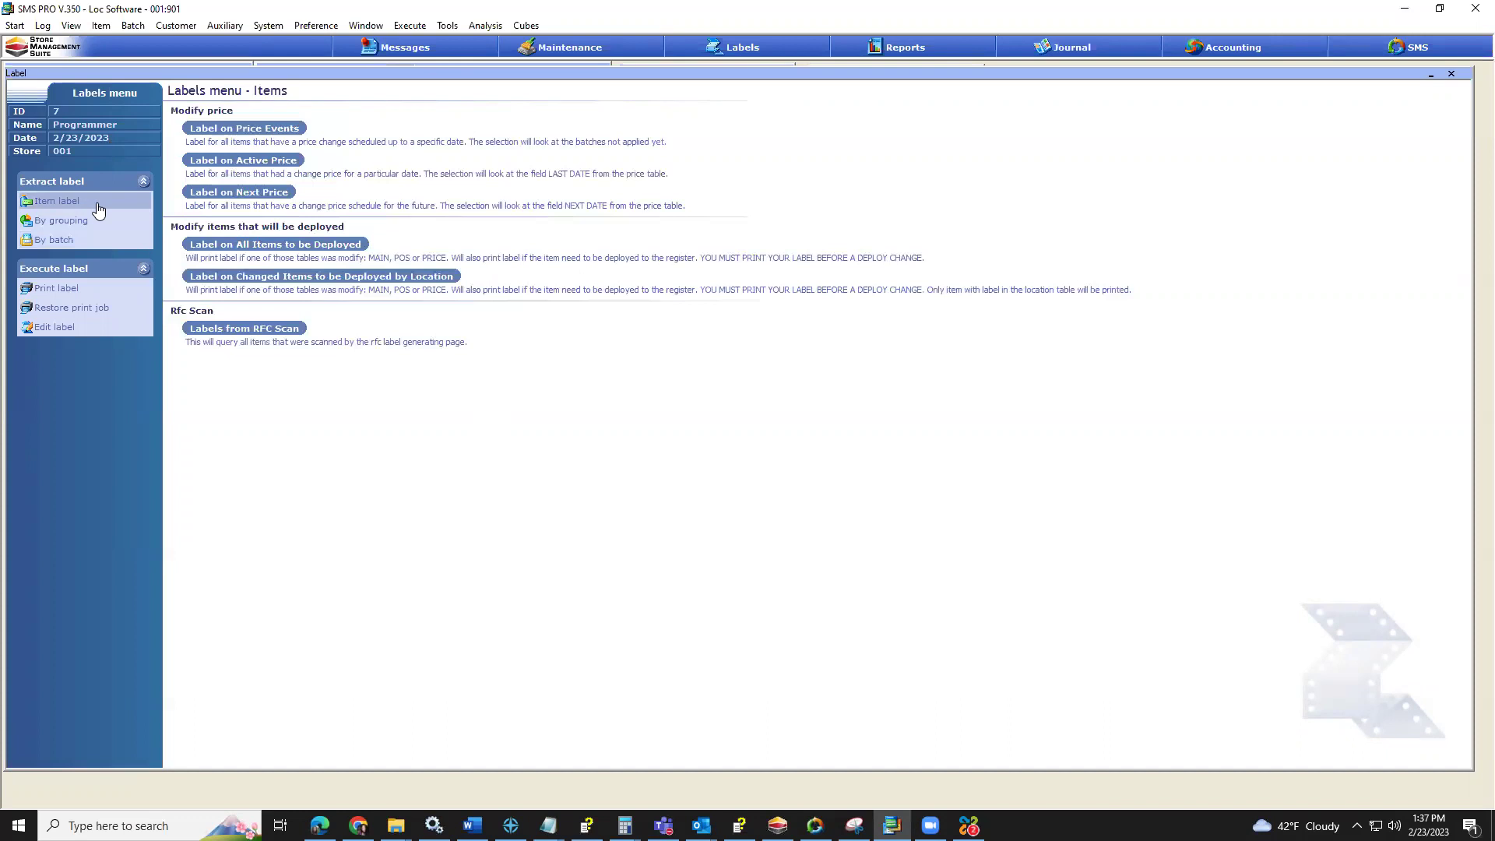
pyautogui.click(231, 162)
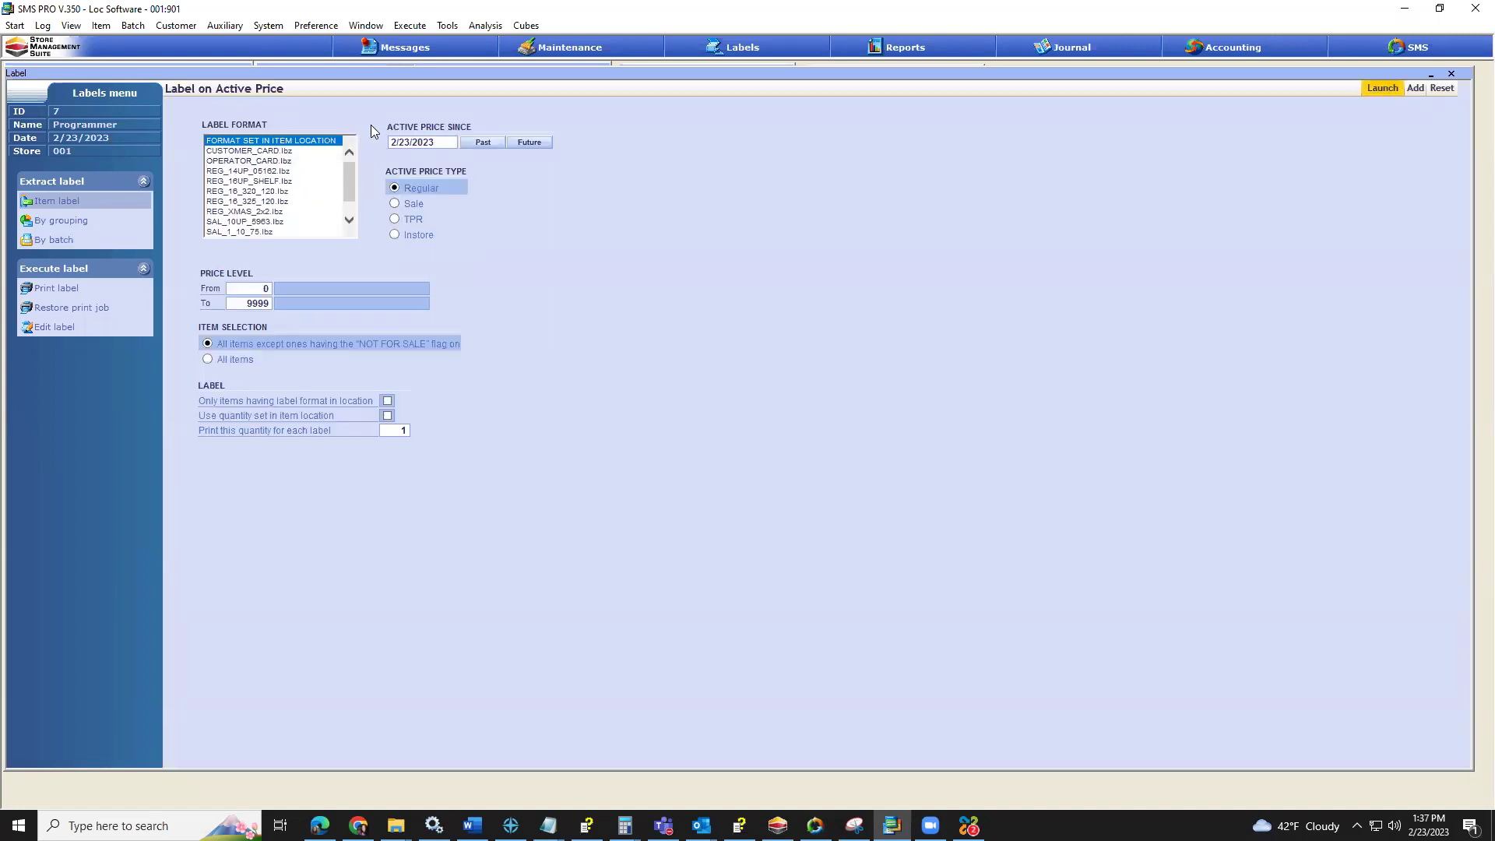
pyautogui.click(427, 143)
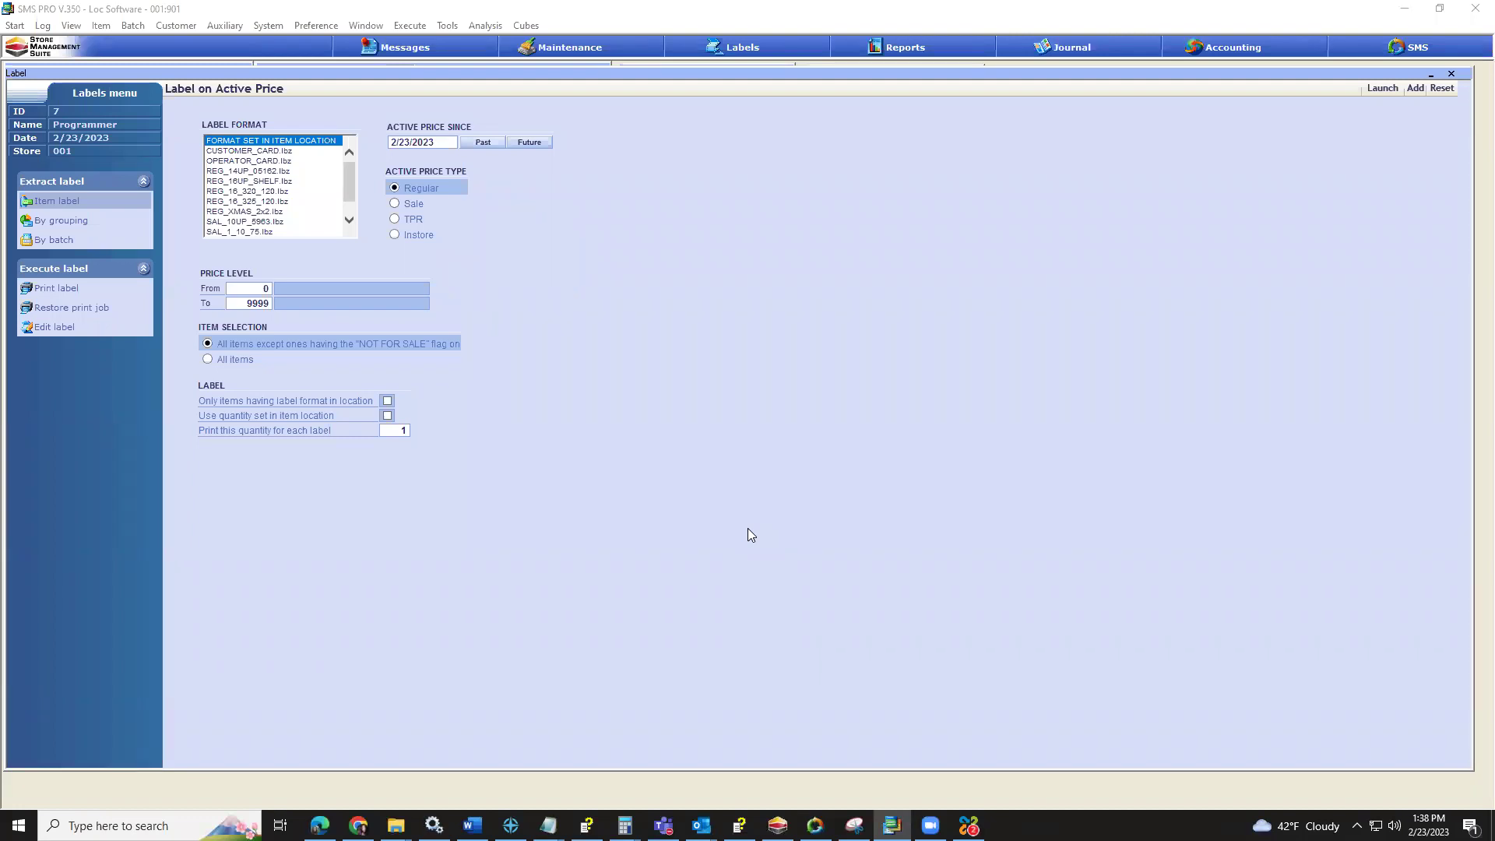
# Start the label editor and load the REG_16_320_120.lbz template.
pyautogui.click(52, 330)
pyautogui.click(241, 119)
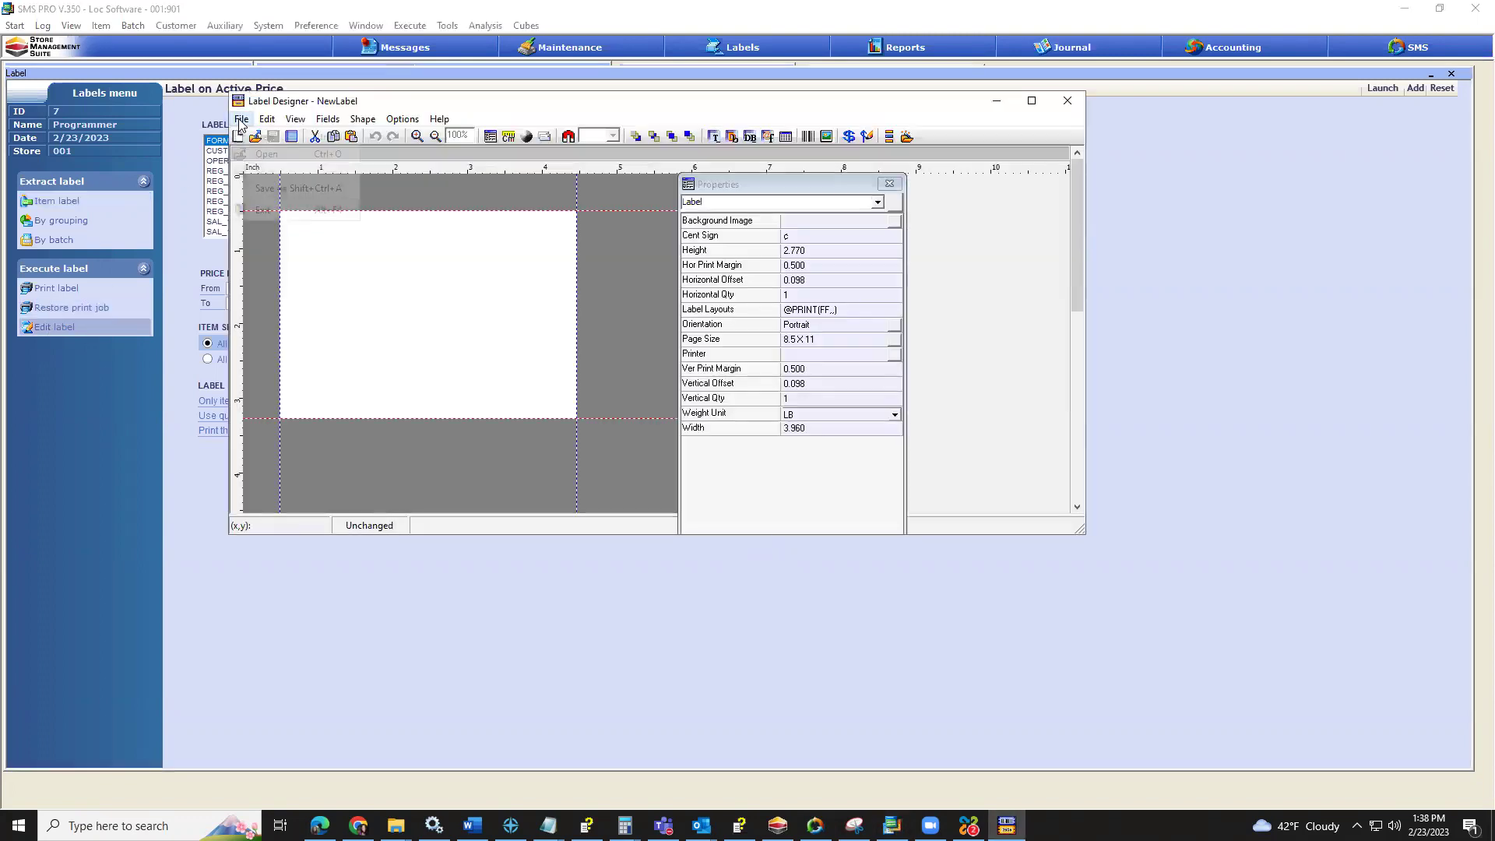
pyautogui.click(266, 153)
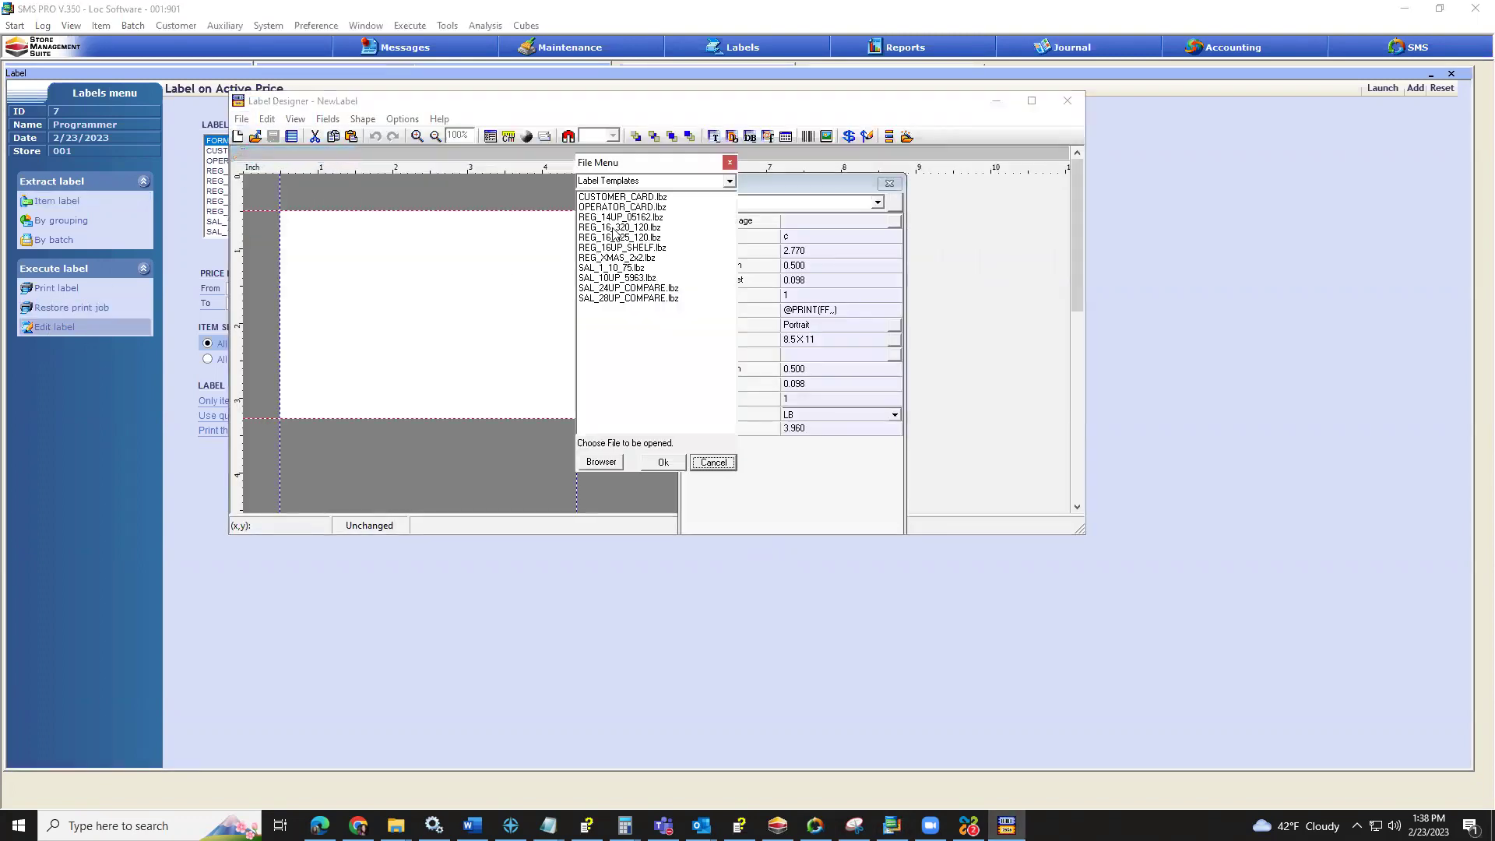
pyautogui.click(615, 231)
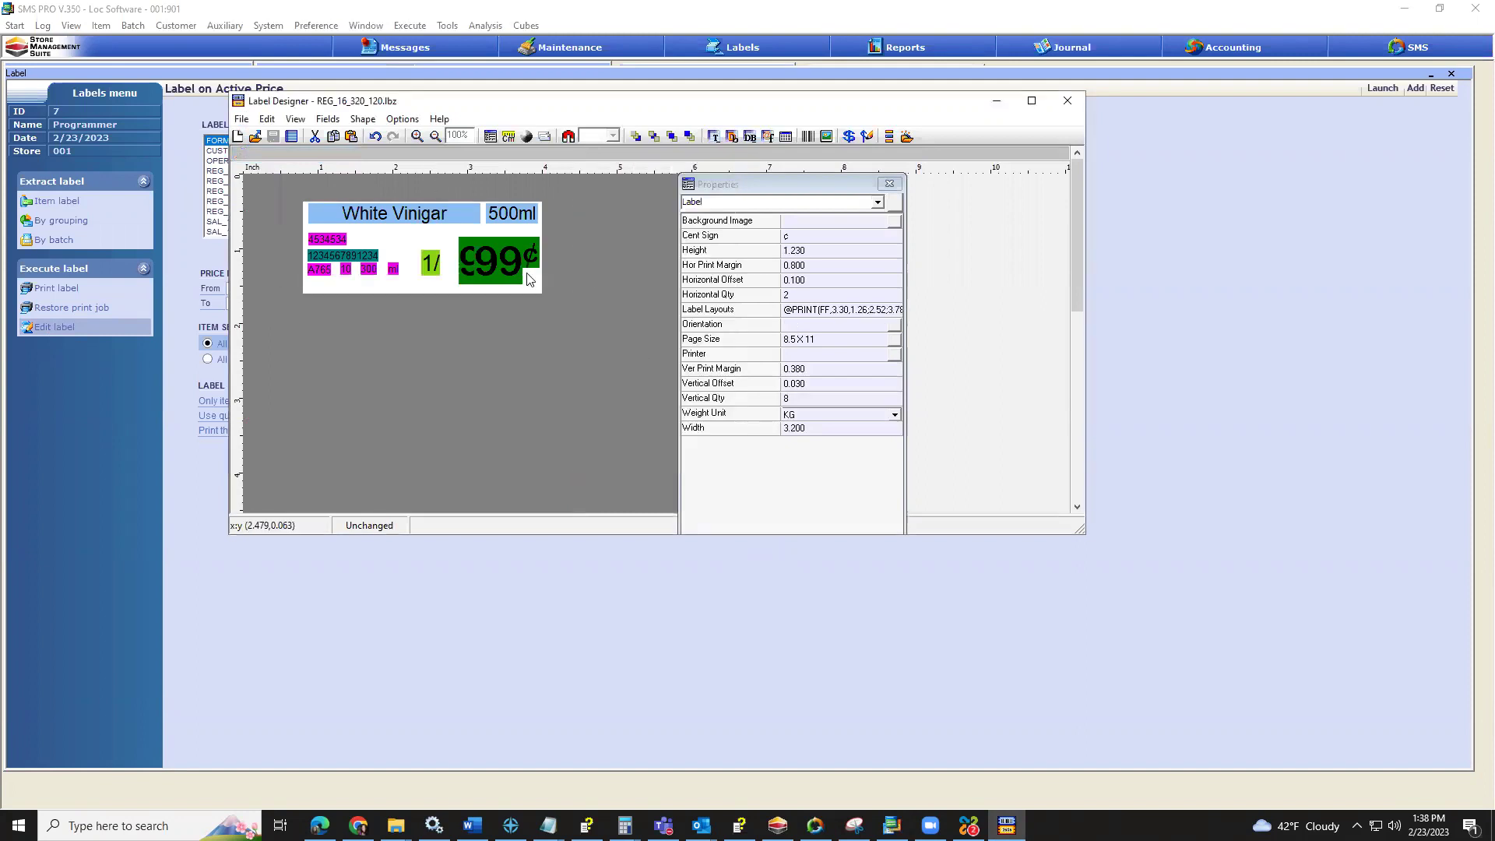
# Set the label's Weight Unit to LB and switch the designer's measurement units to centimetres.
pyautogui.click(840, 415)
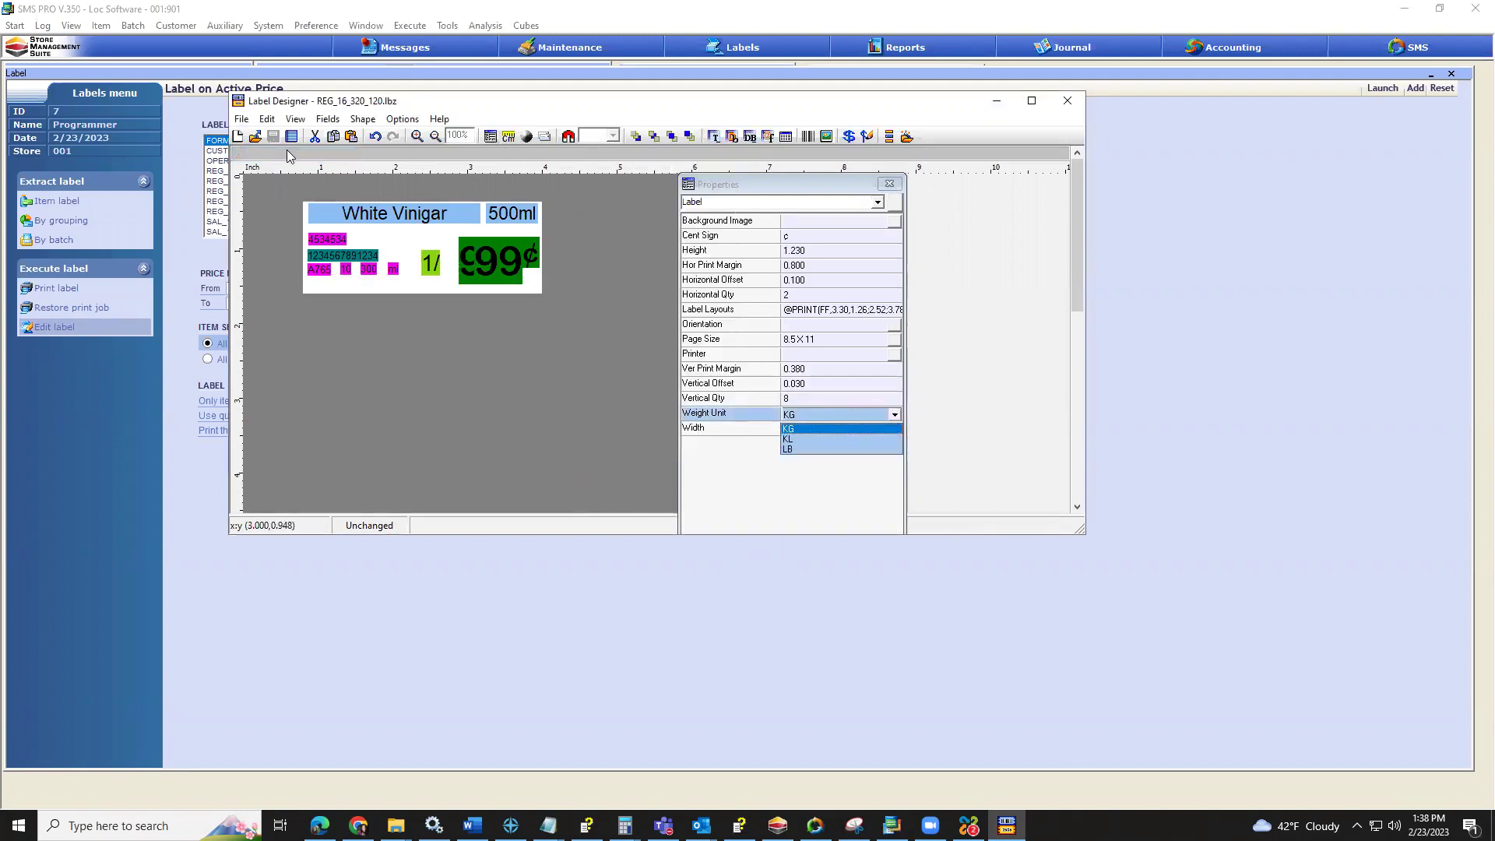
pyautogui.click(807, 450)
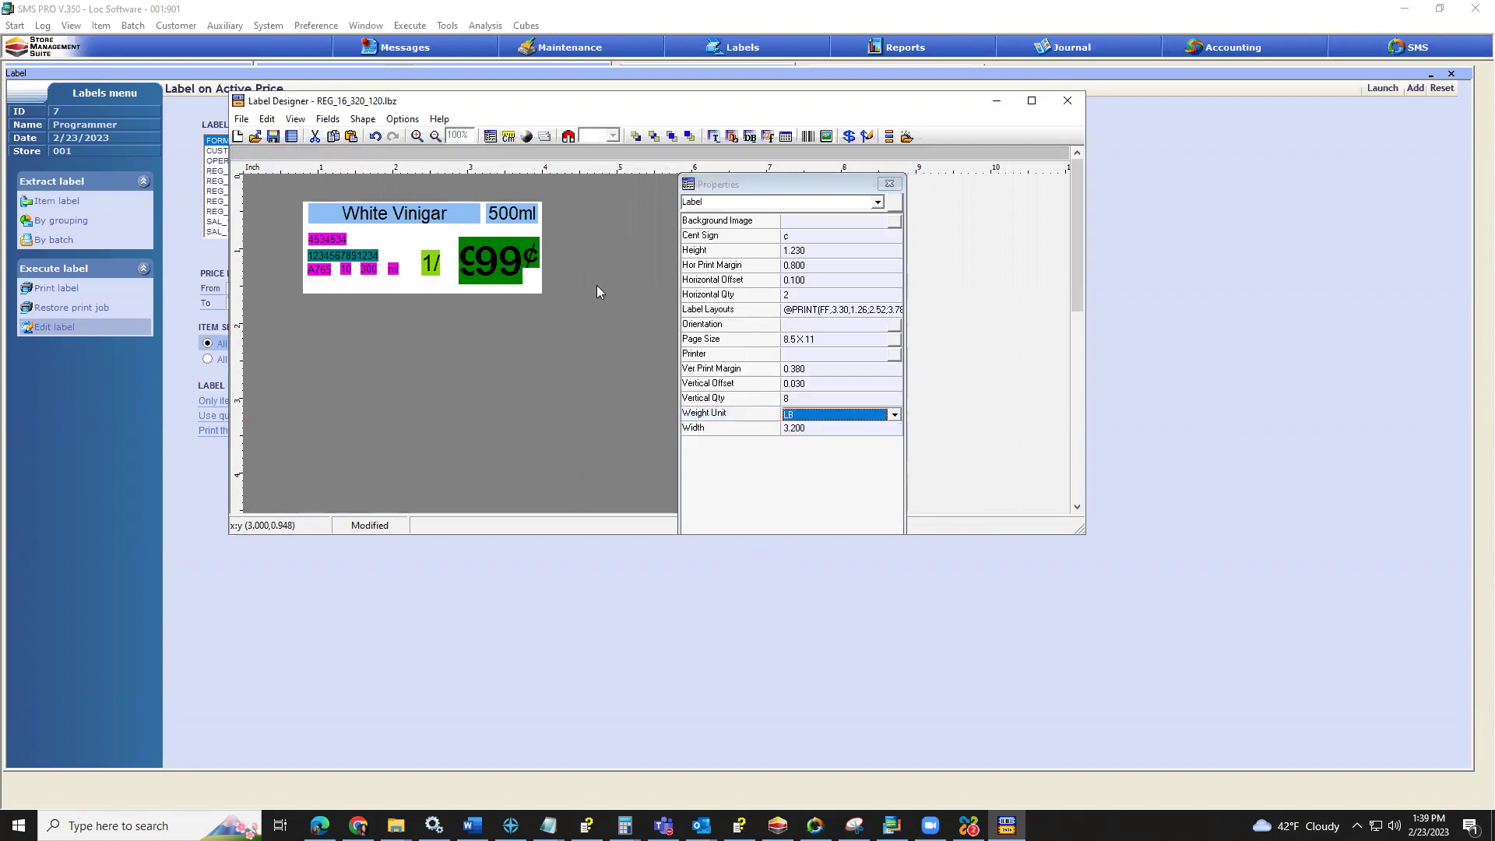
pyautogui.click(508, 137)
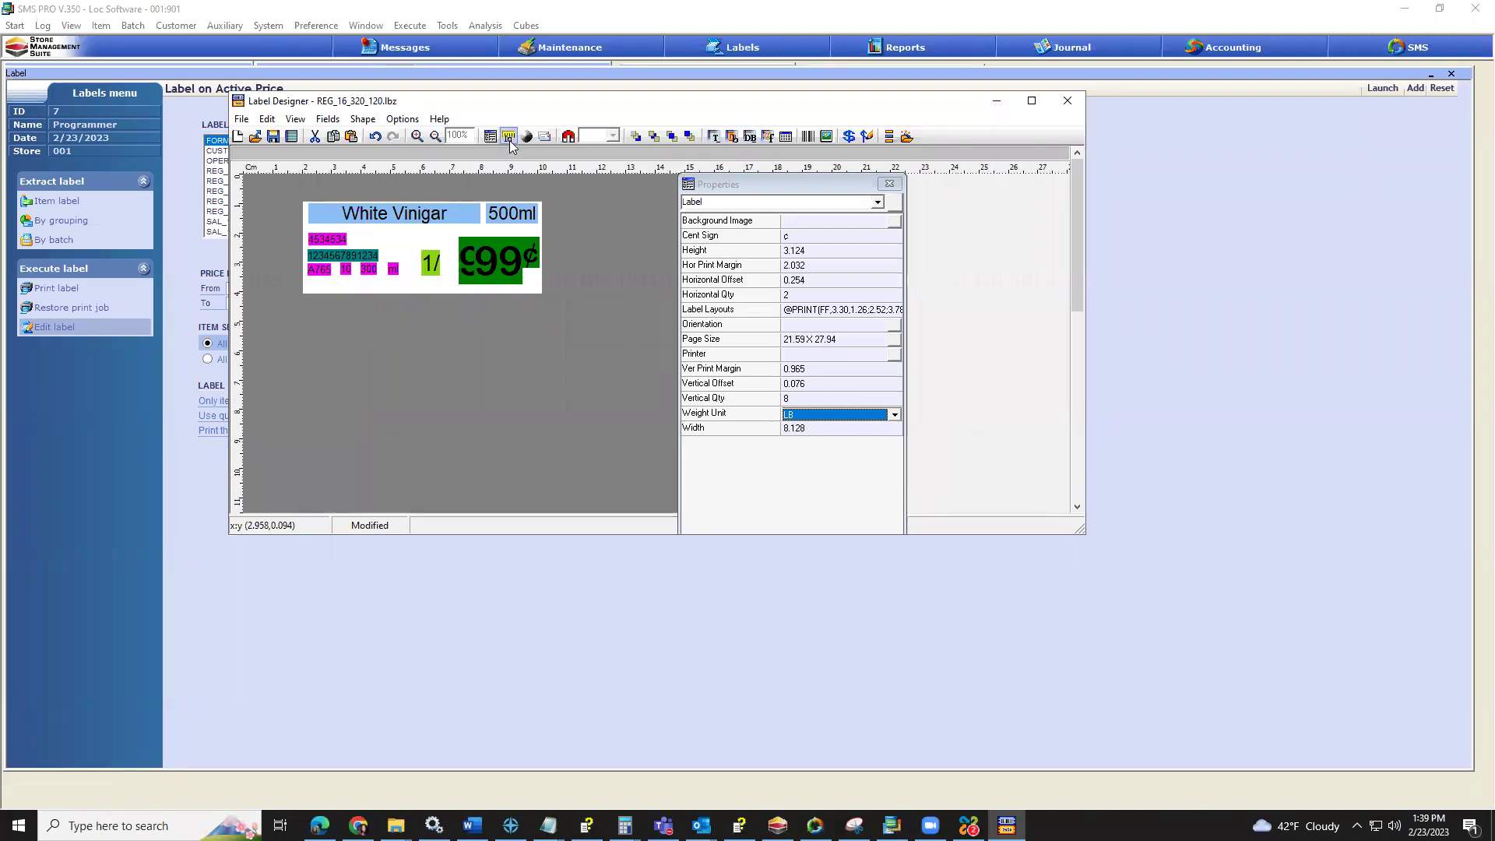
pyautogui.click(895, 415)
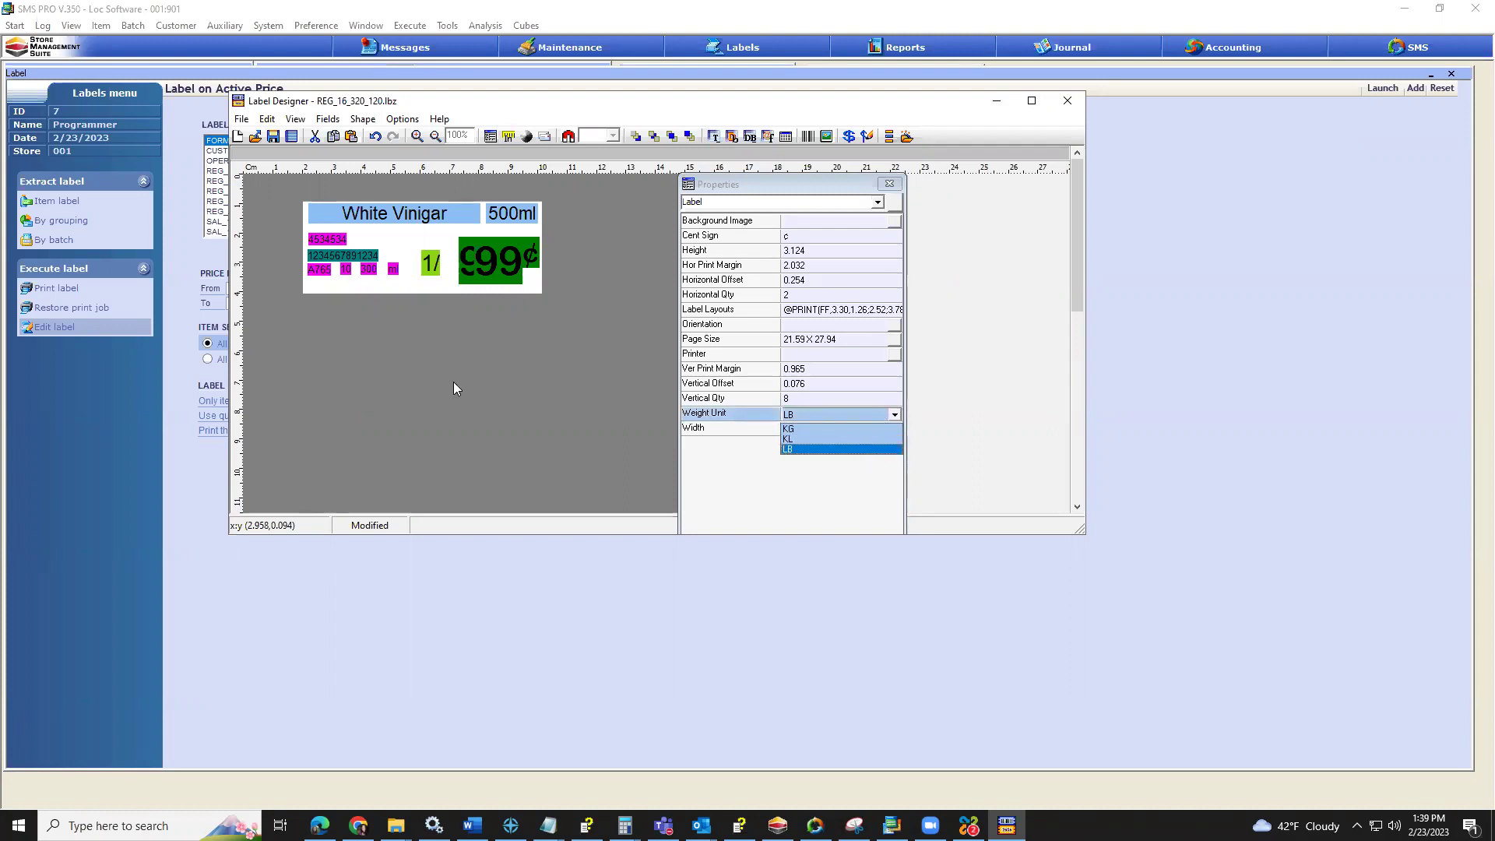
pyautogui.press('Return')
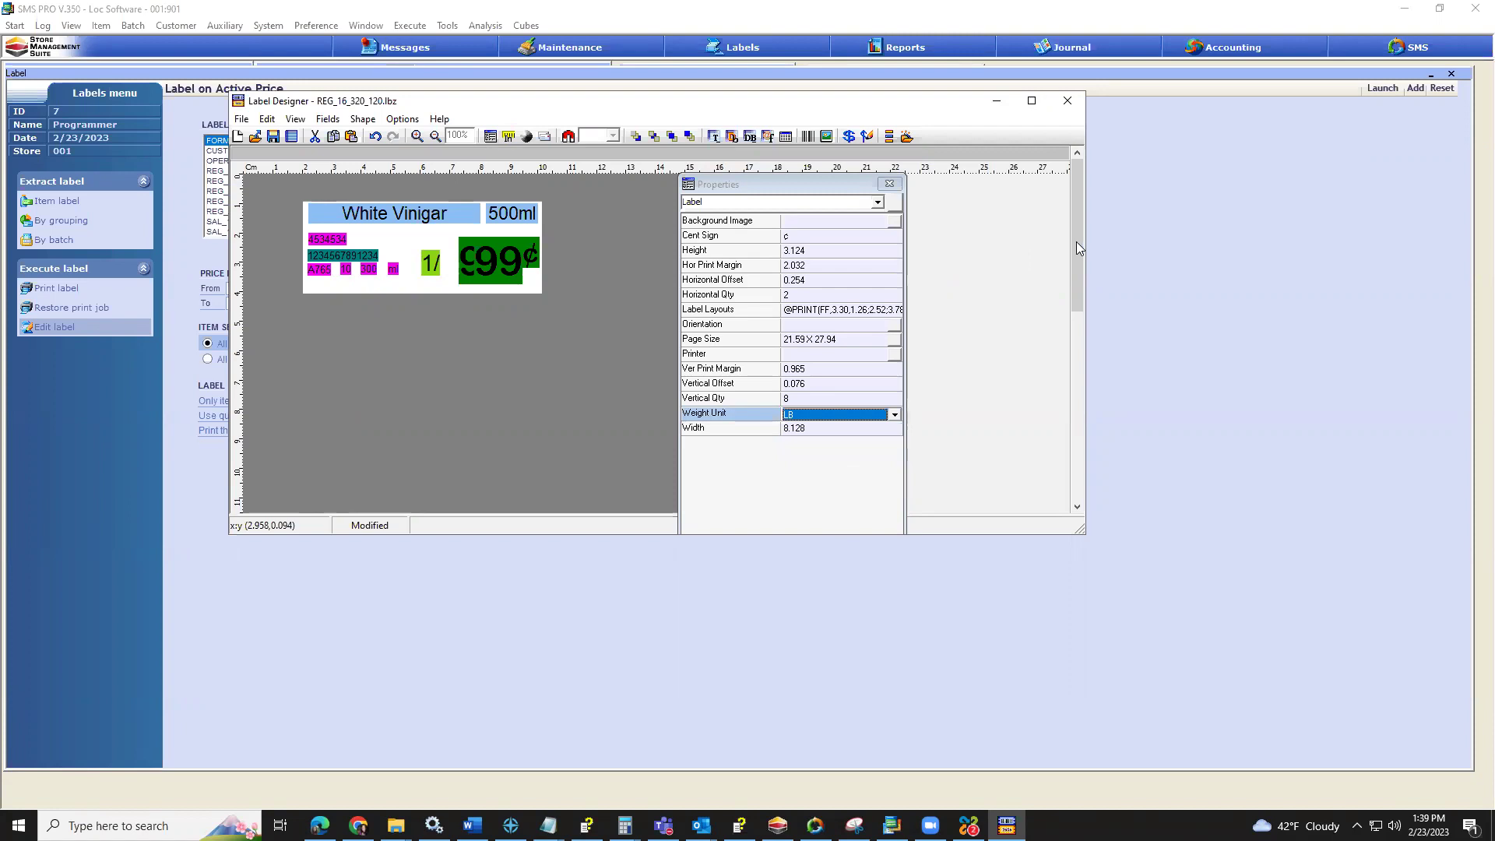
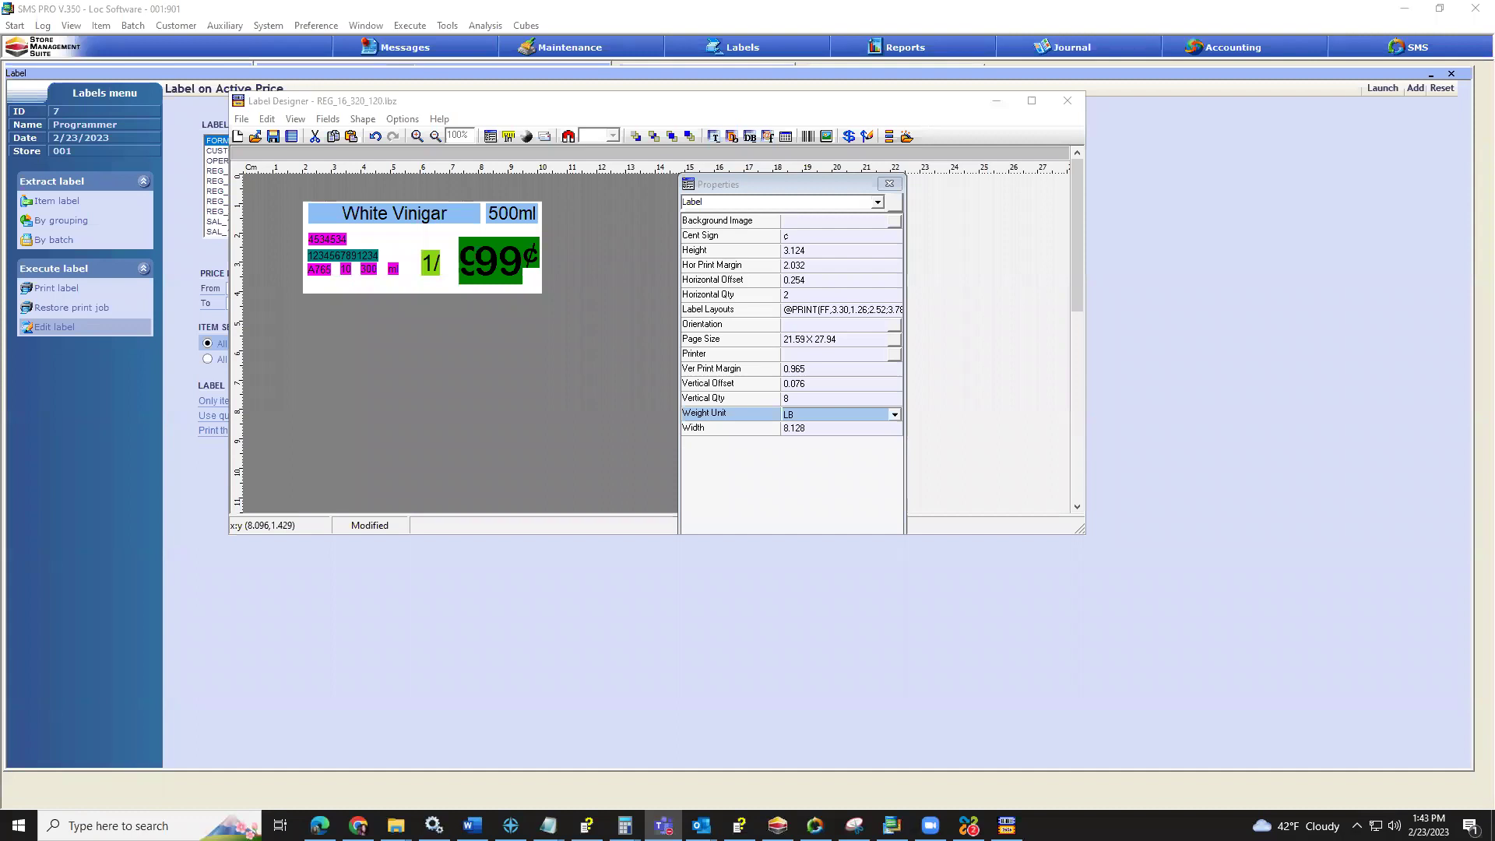
# Close the REG_16_320_120.lbz template without saving its changes.
pyautogui.click(1068, 100)
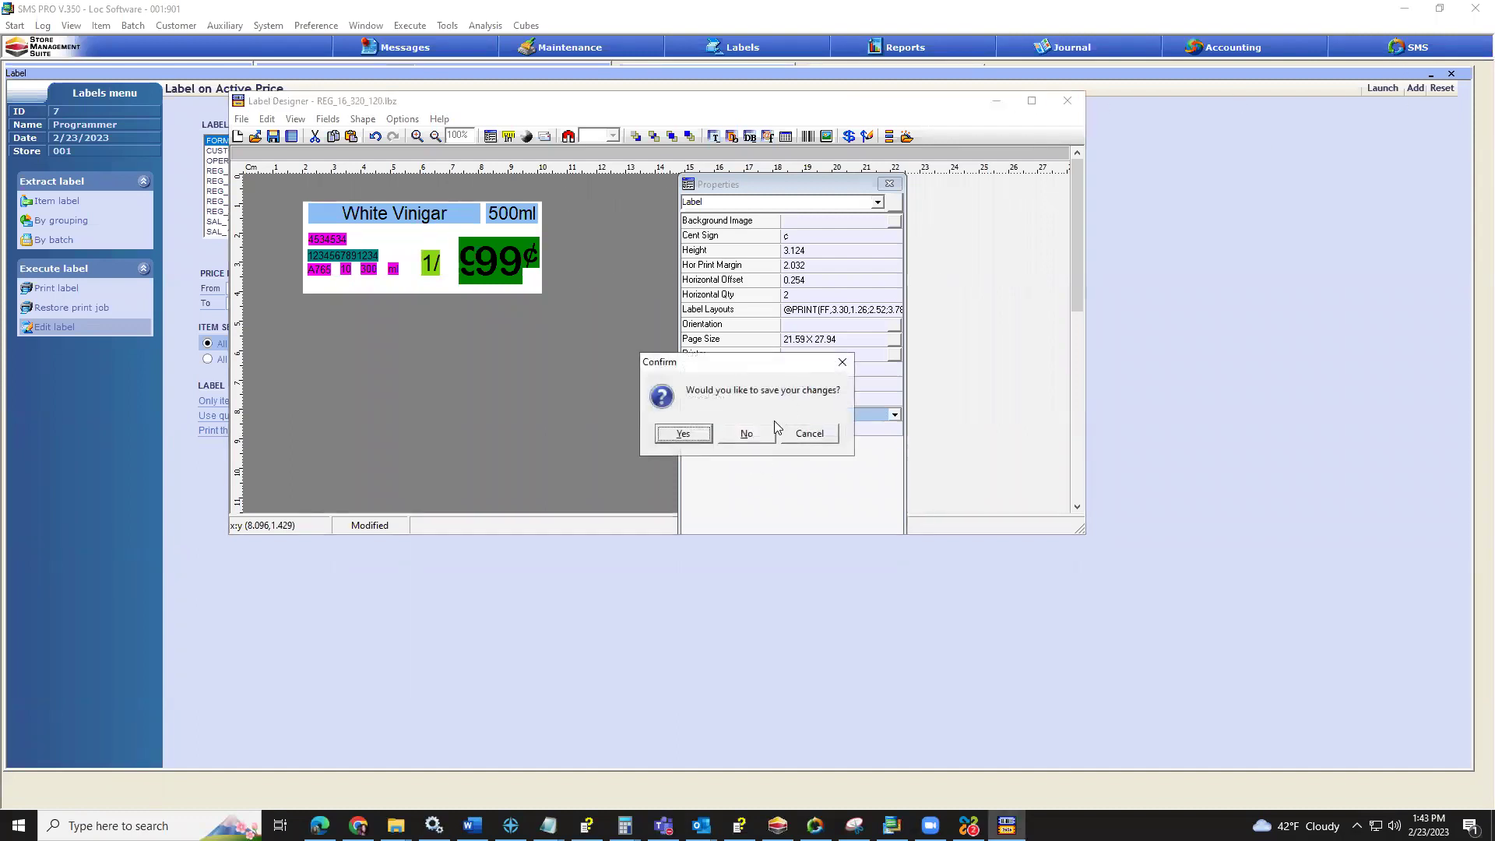
pyautogui.click(746, 433)
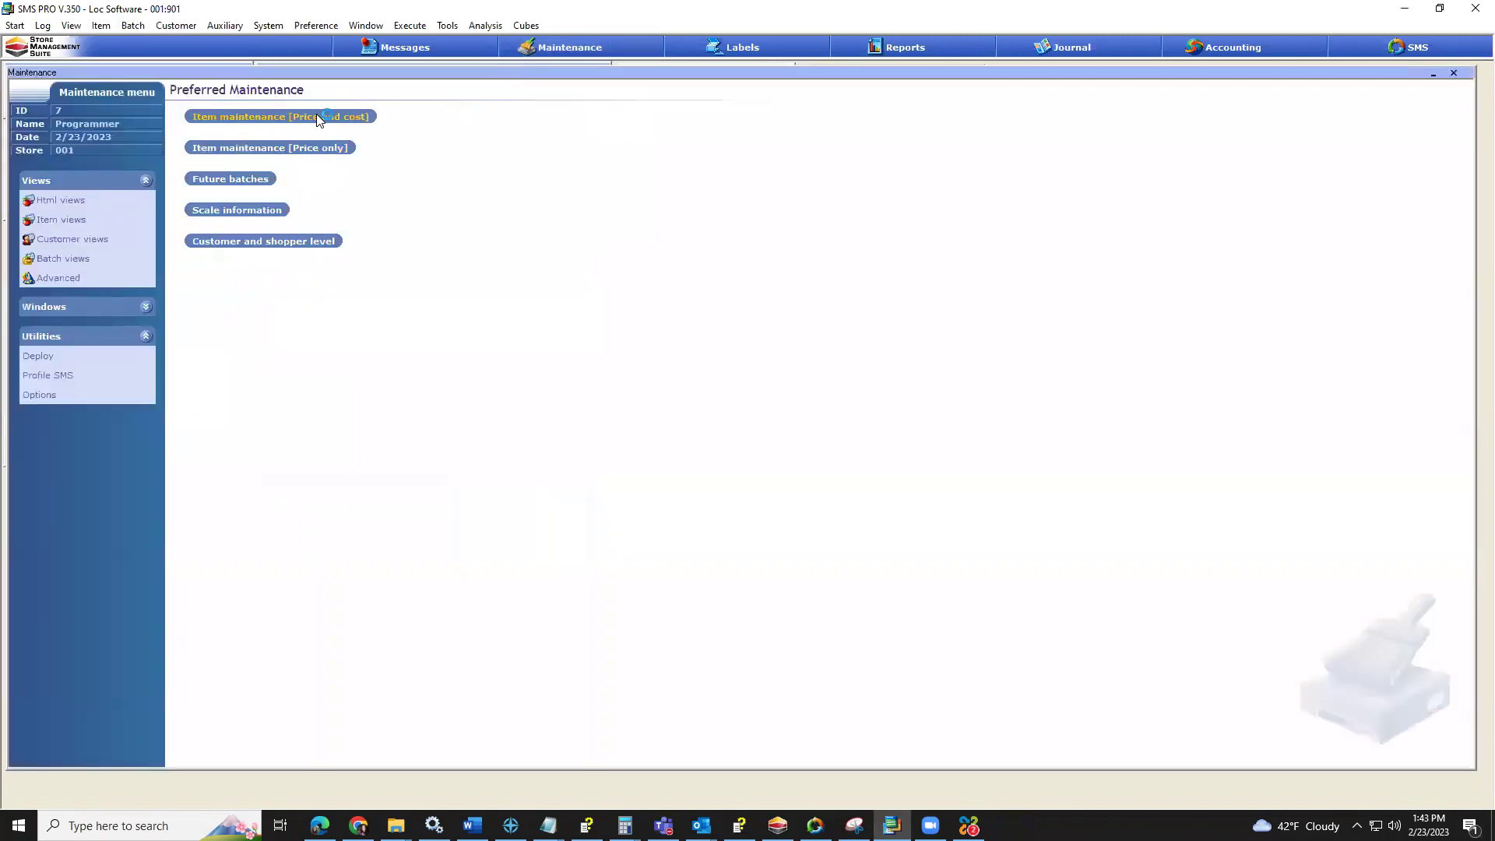
# Open Item maintenance [Price and cost], add the item's Shelf window, and place it below the Coupon link window.
pyautogui.click(316, 113)
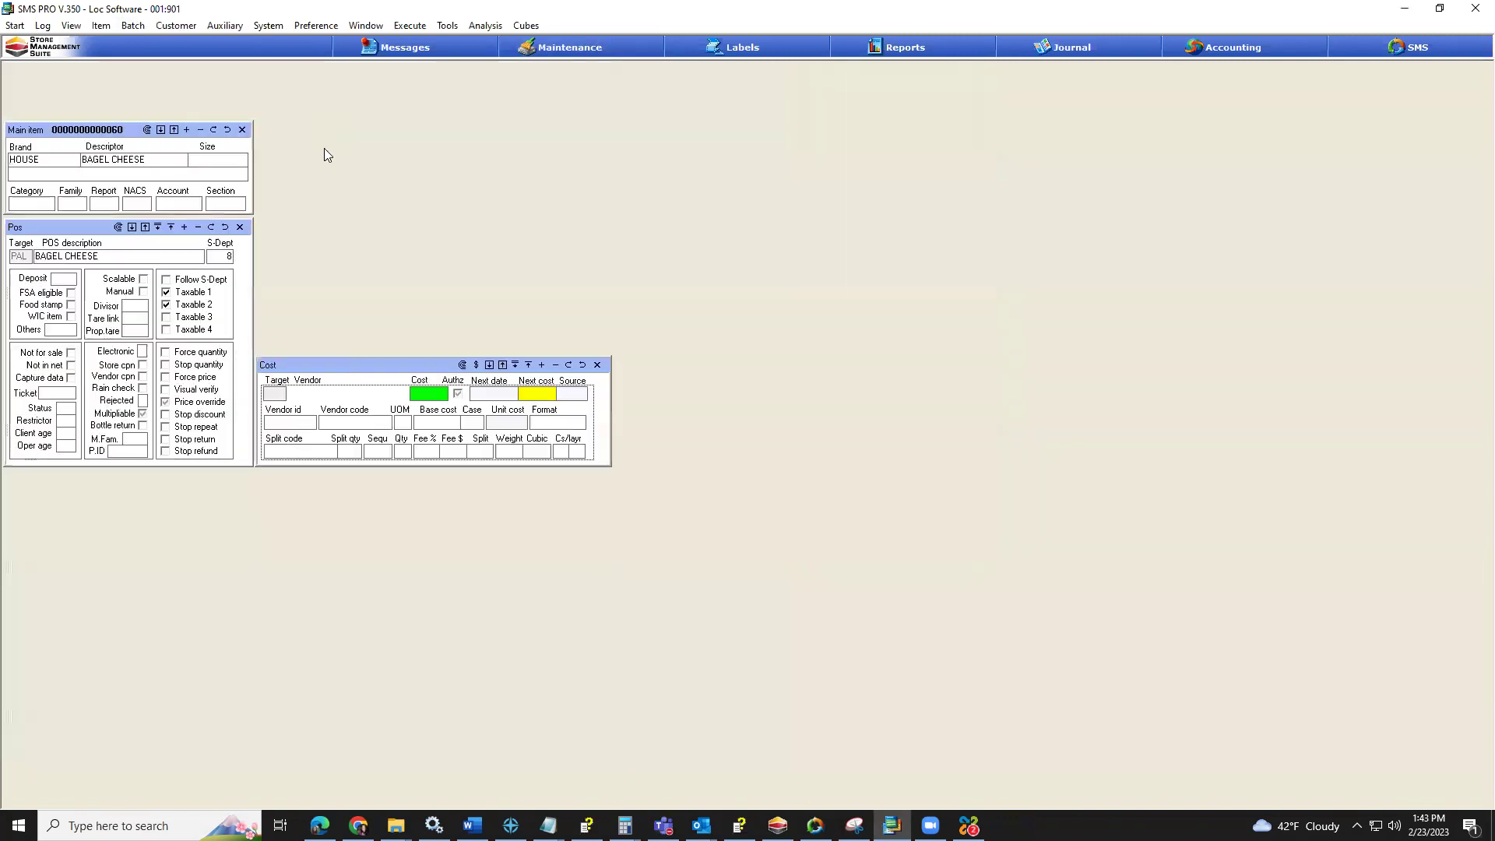
pyautogui.click(101, 26)
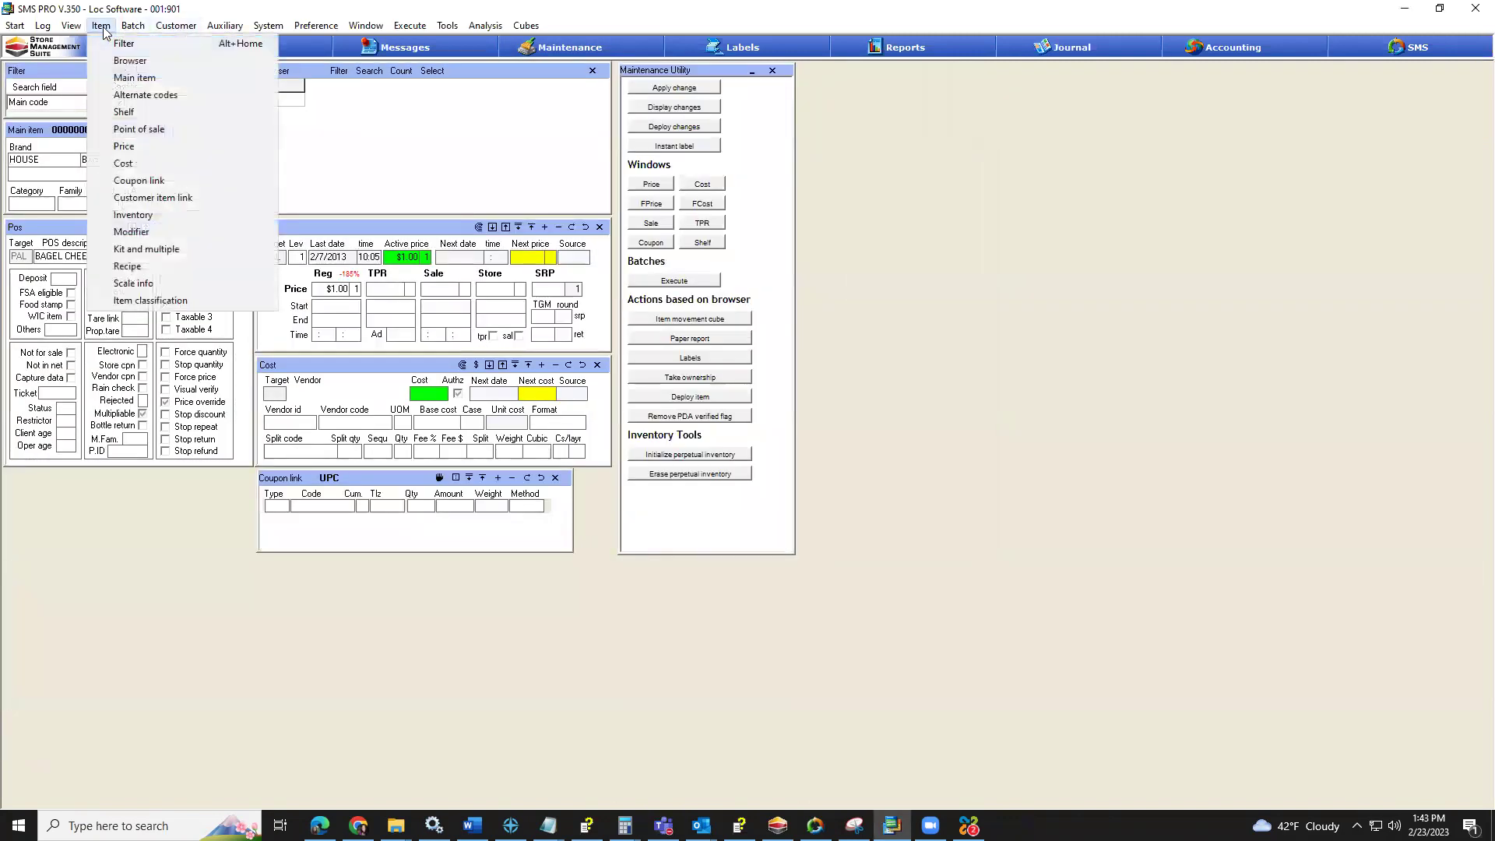
pyautogui.click(124, 112)
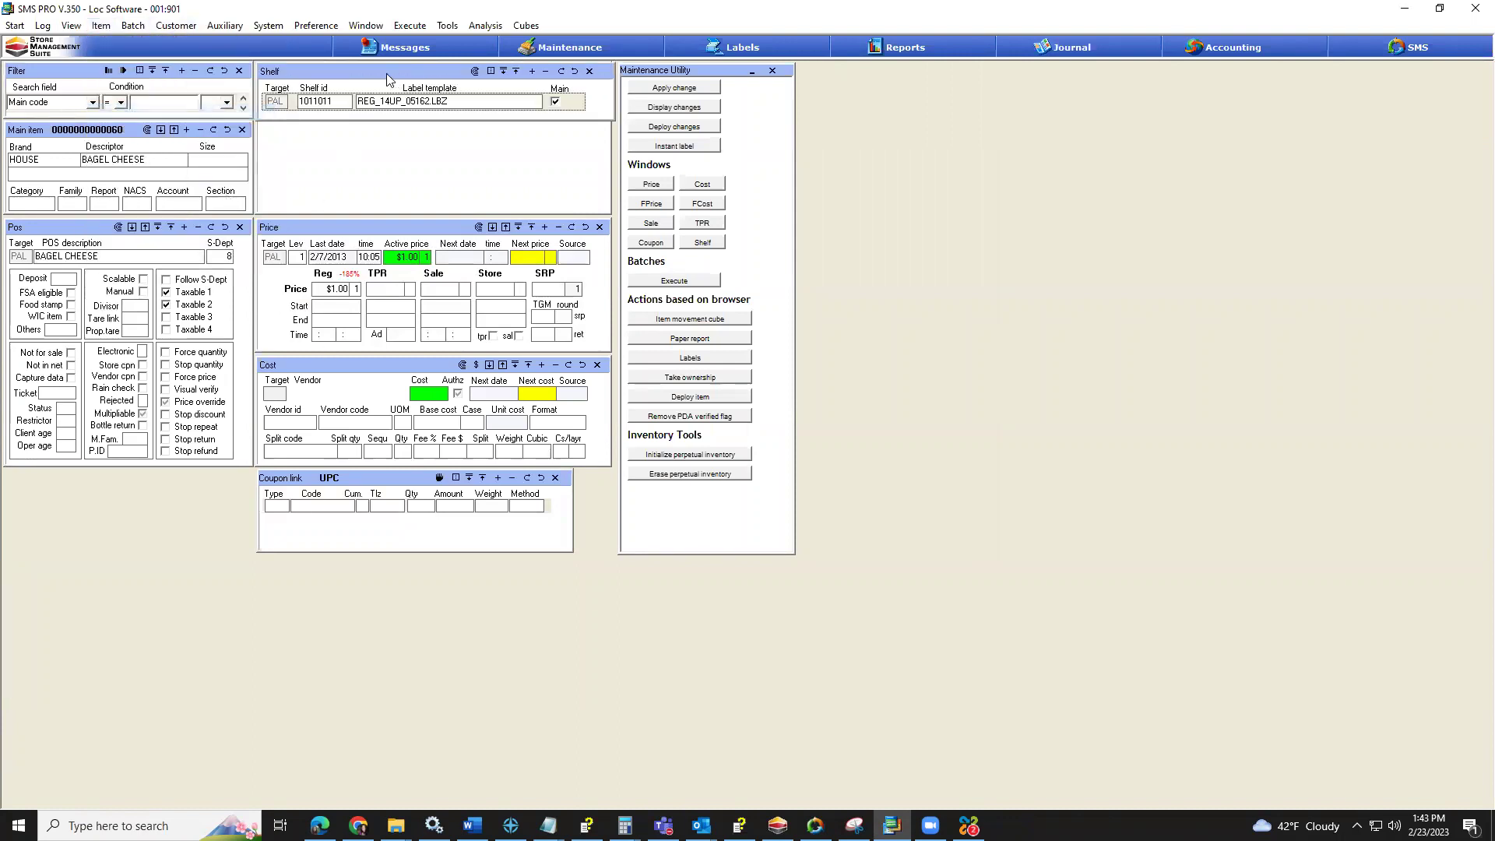
pyautogui.moveTo(395, 78); pyautogui.dragTo(366, 571)
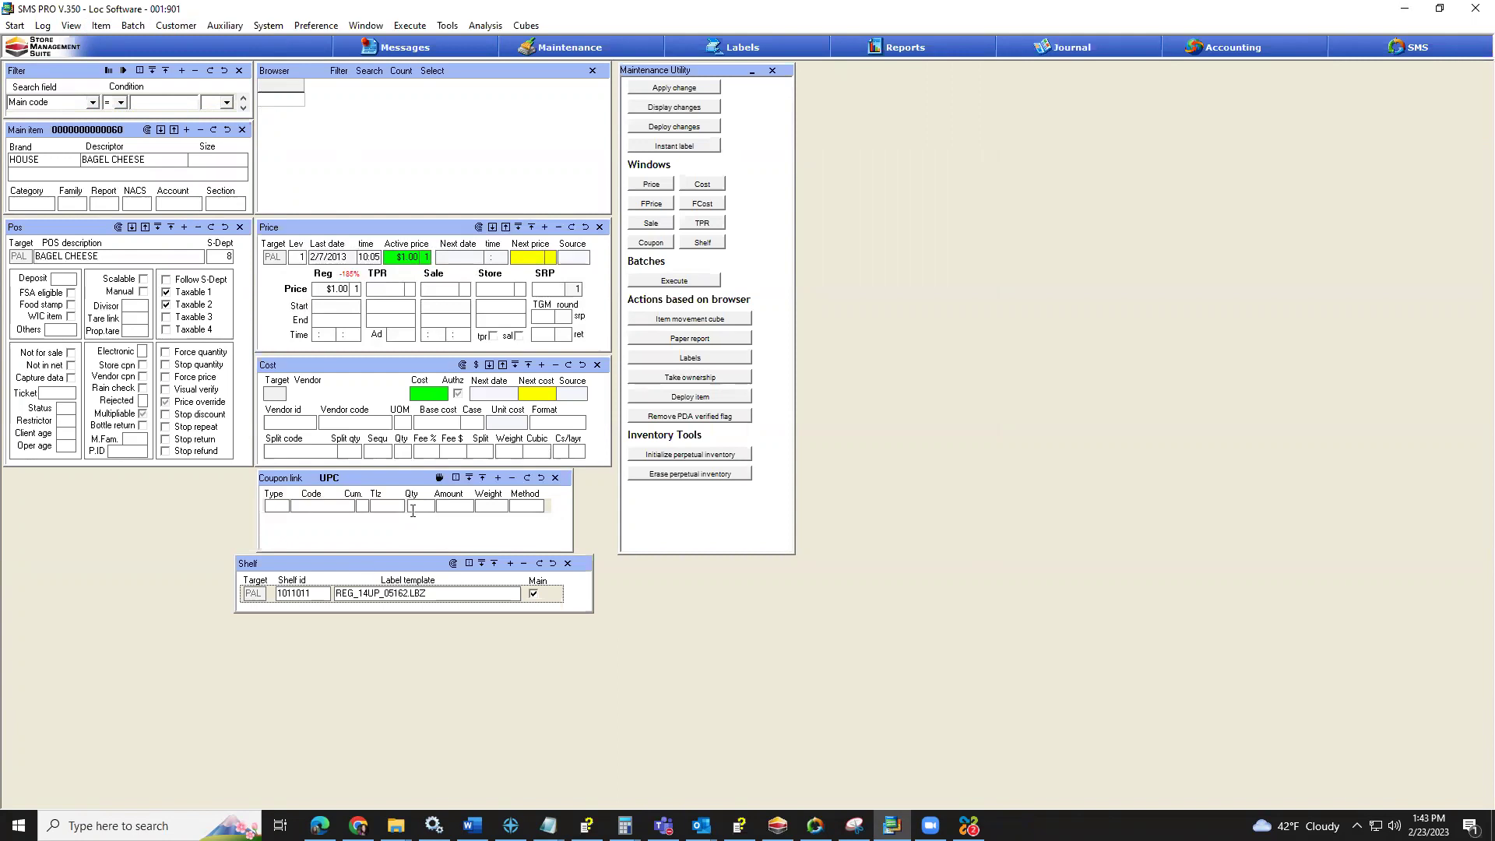
# Expand the Shelf window fully to include its position, facing and graphic fields, and move it up over the Cost window.
pyautogui.click(481, 565)
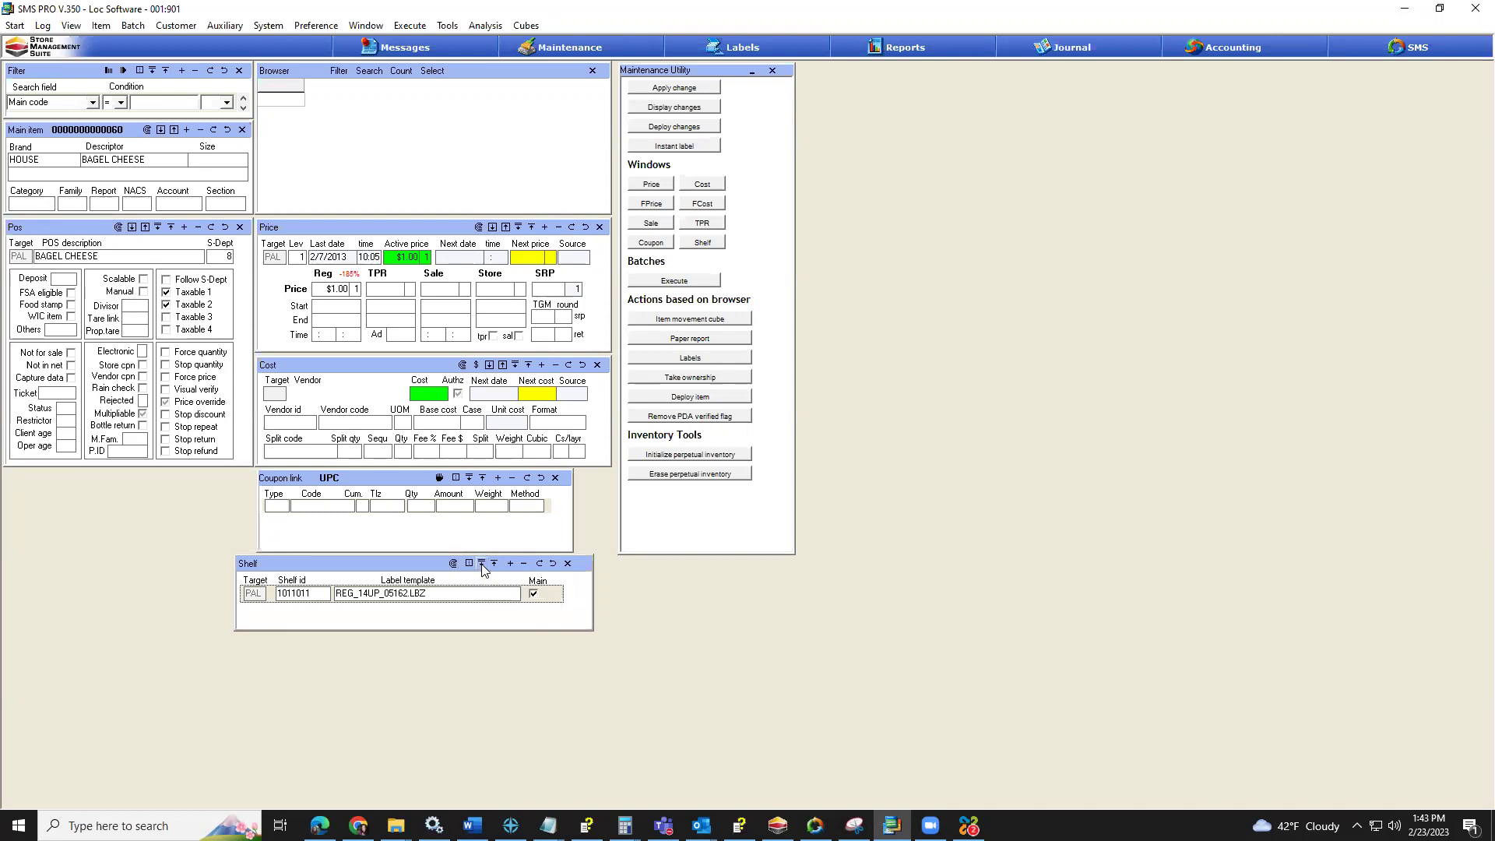
pyautogui.click(469, 565)
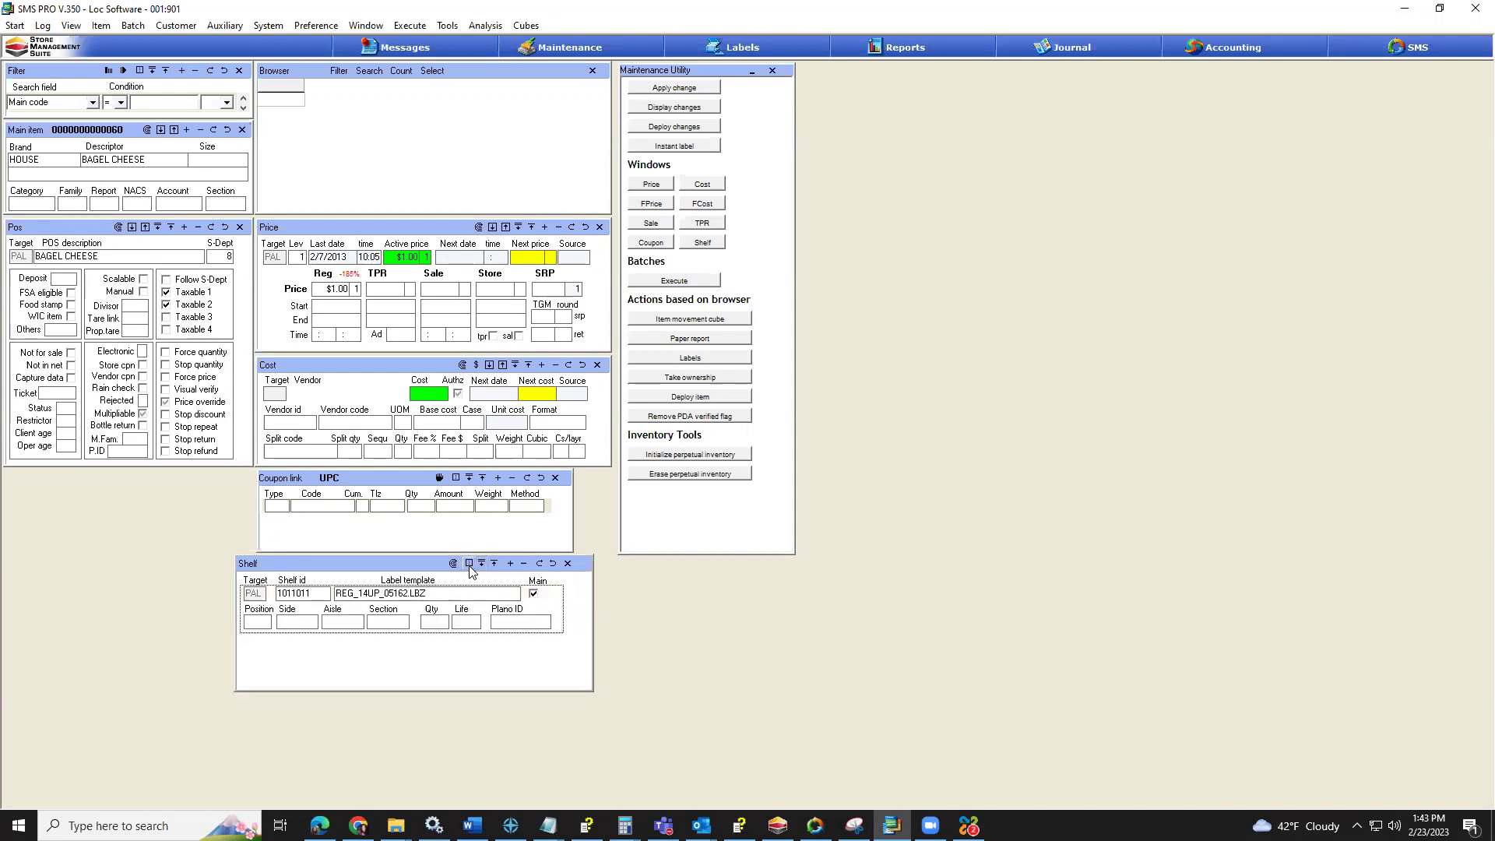
pyautogui.click(470, 566)
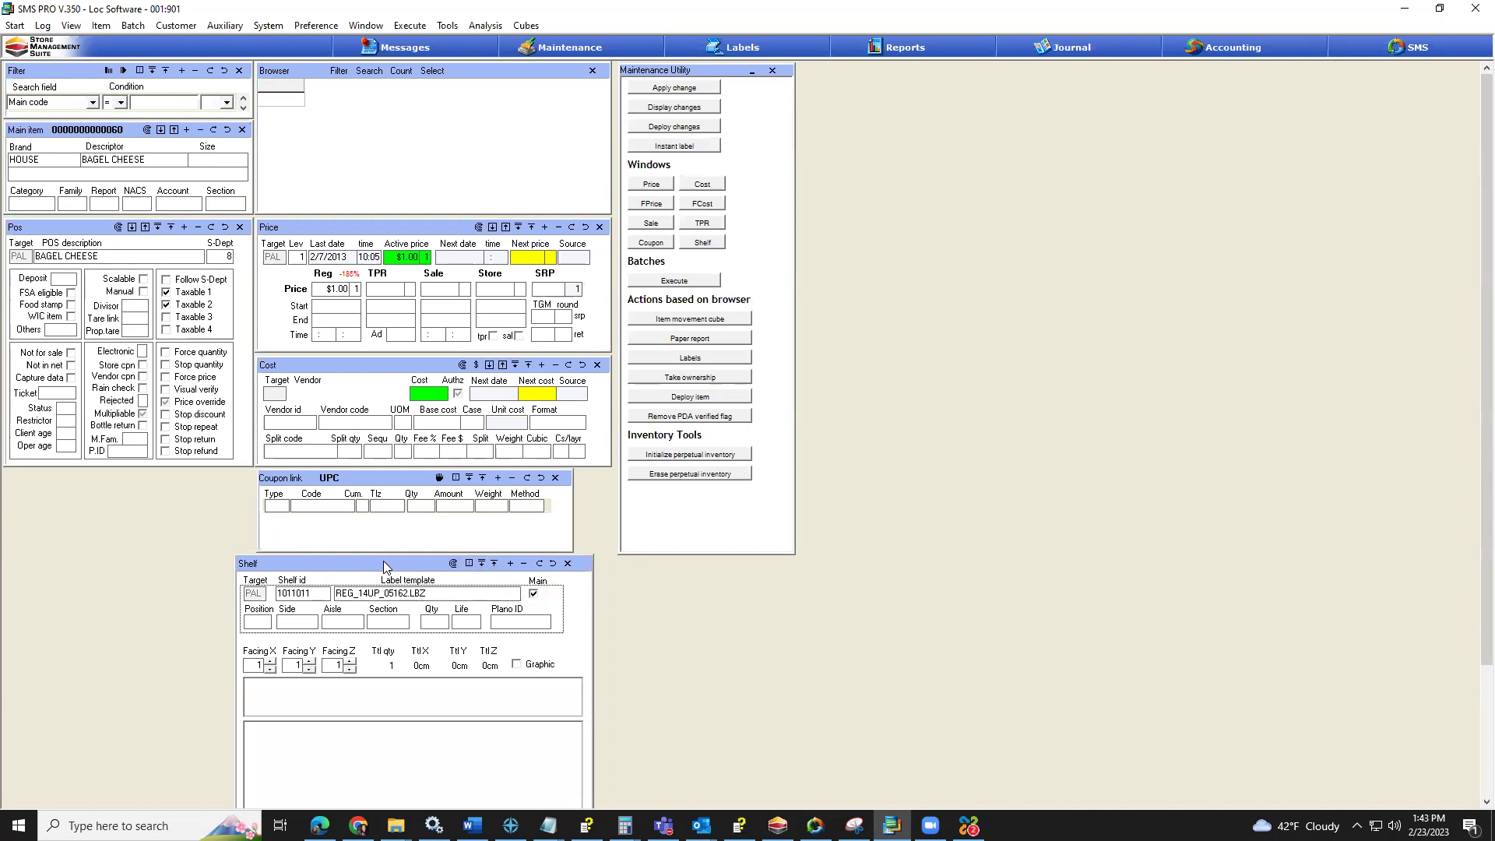
pyautogui.moveTo(384, 564); pyautogui.dragTo(384, 385)
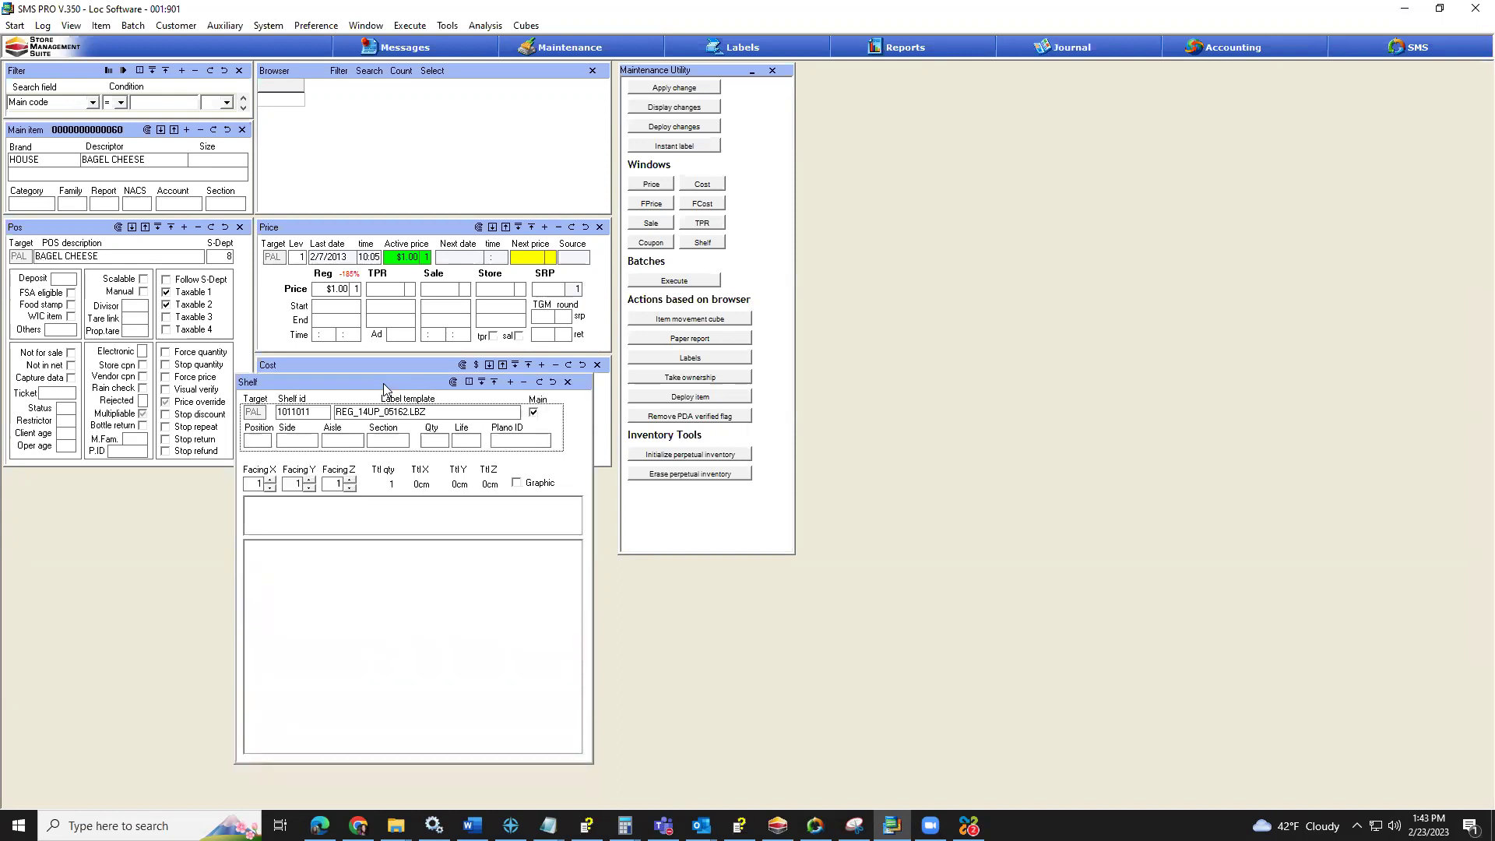